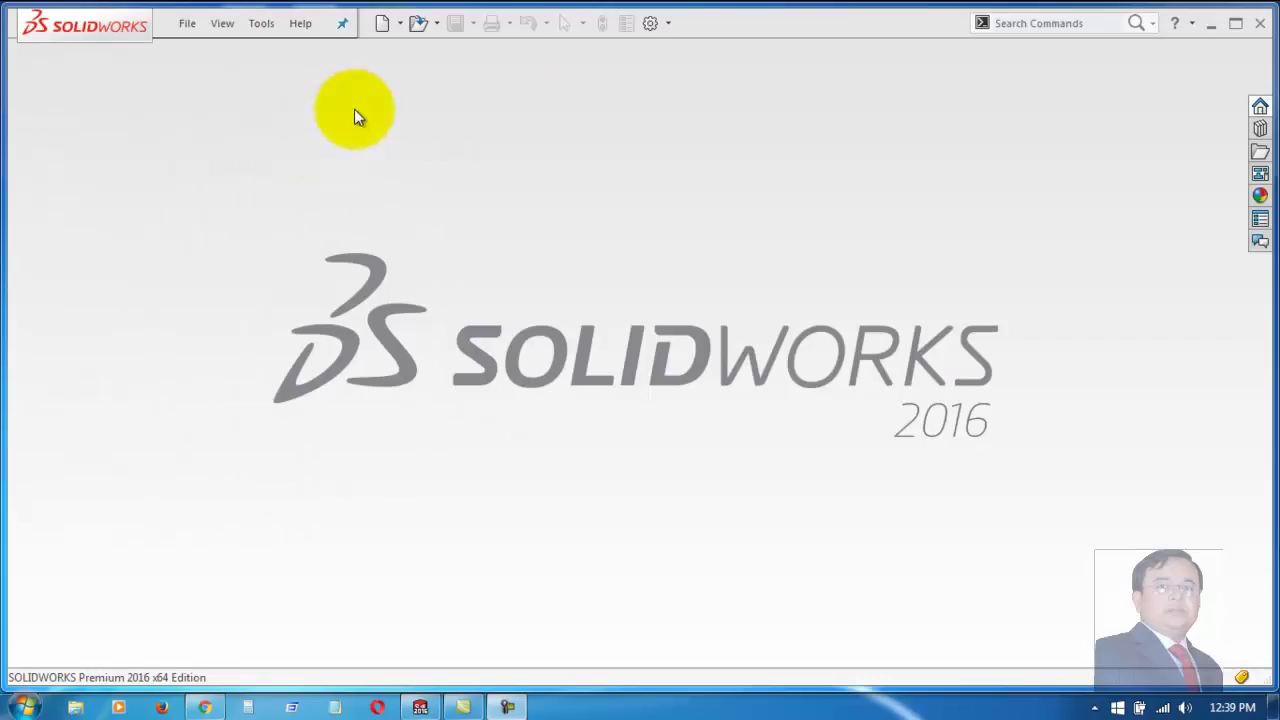
Step: Create a new Part document past the missing-template warning and set its units to IPS
left_click(383, 24)
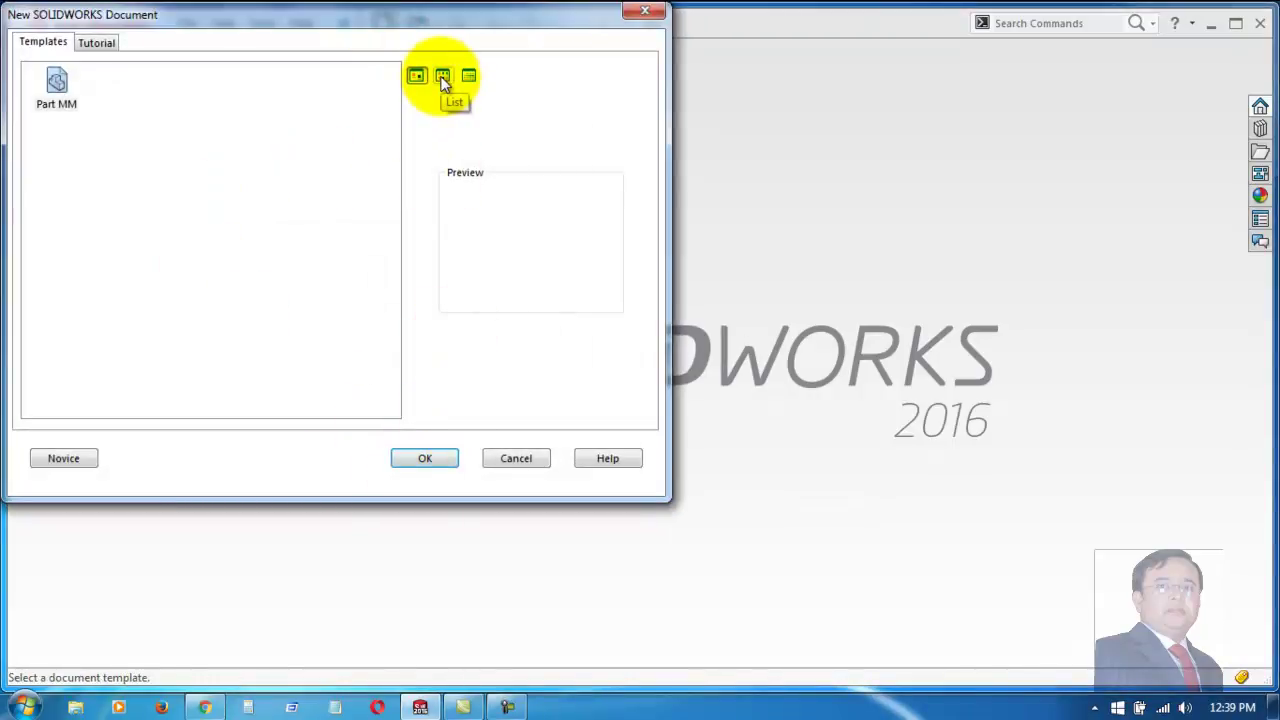
left_click(72, 458)
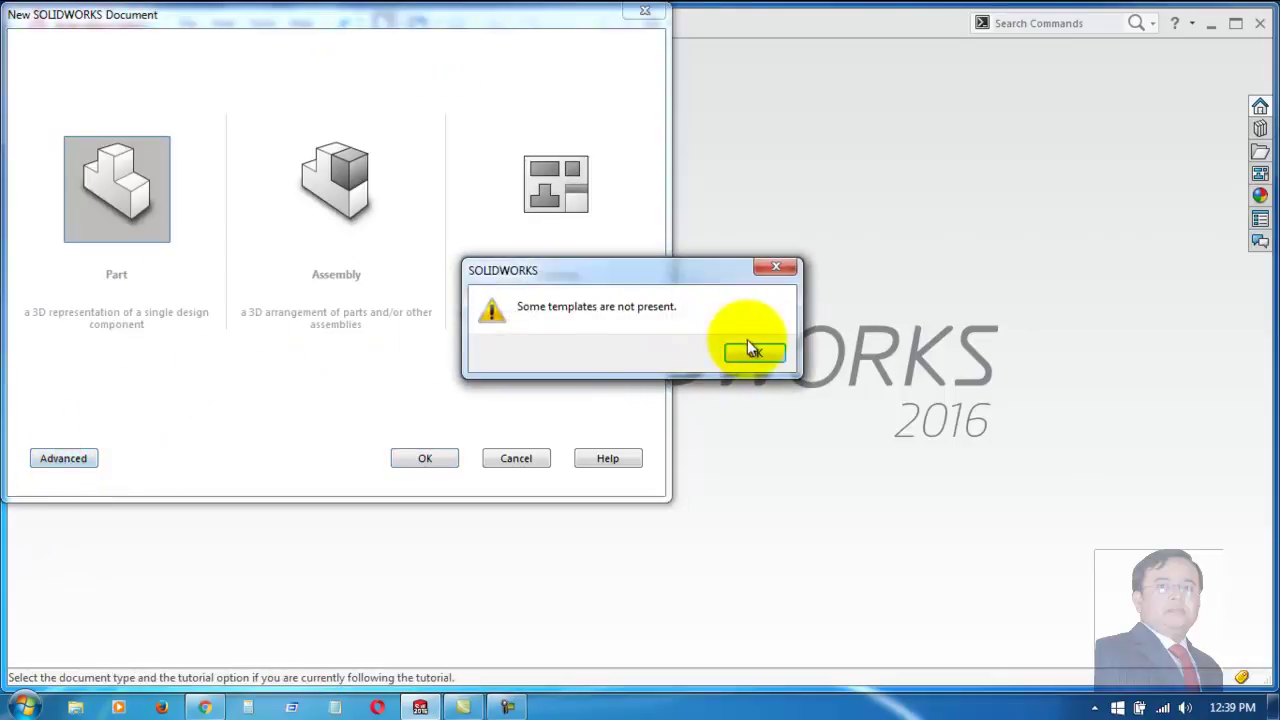
left_click(749, 353)
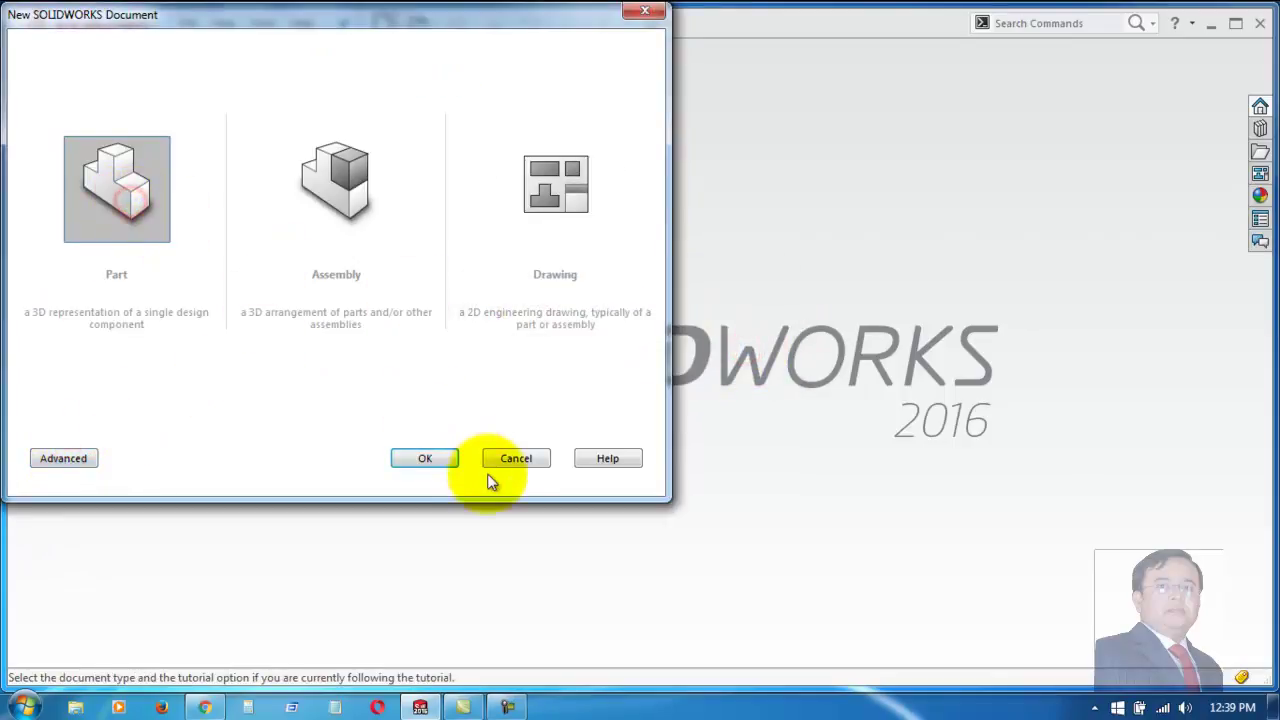
left_click(443, 463)
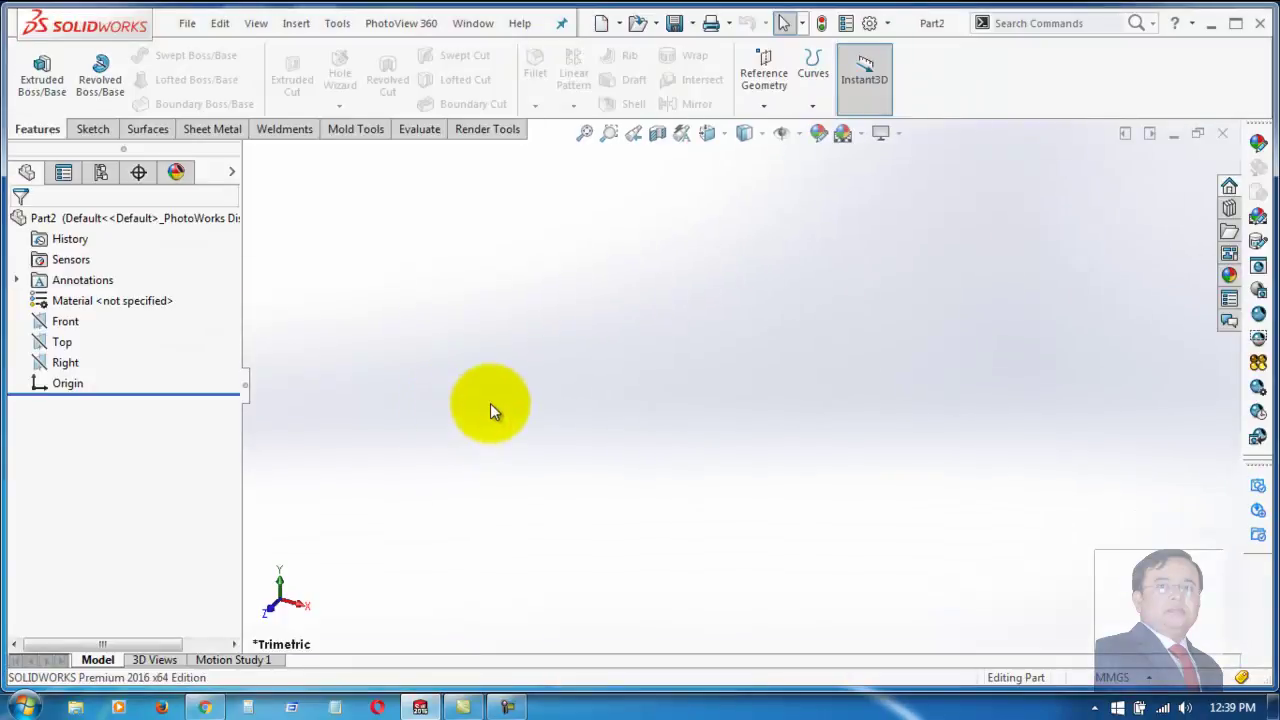
left_click(1117, 677)
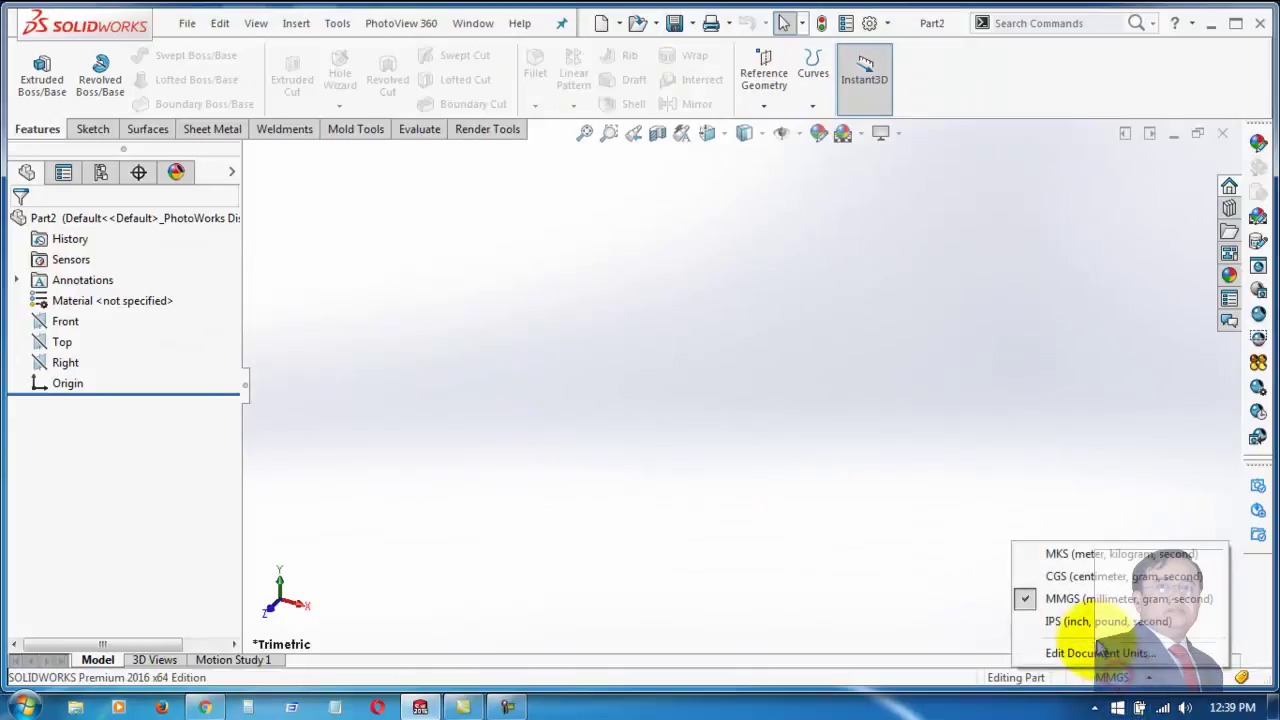
left_click(1090, 621)
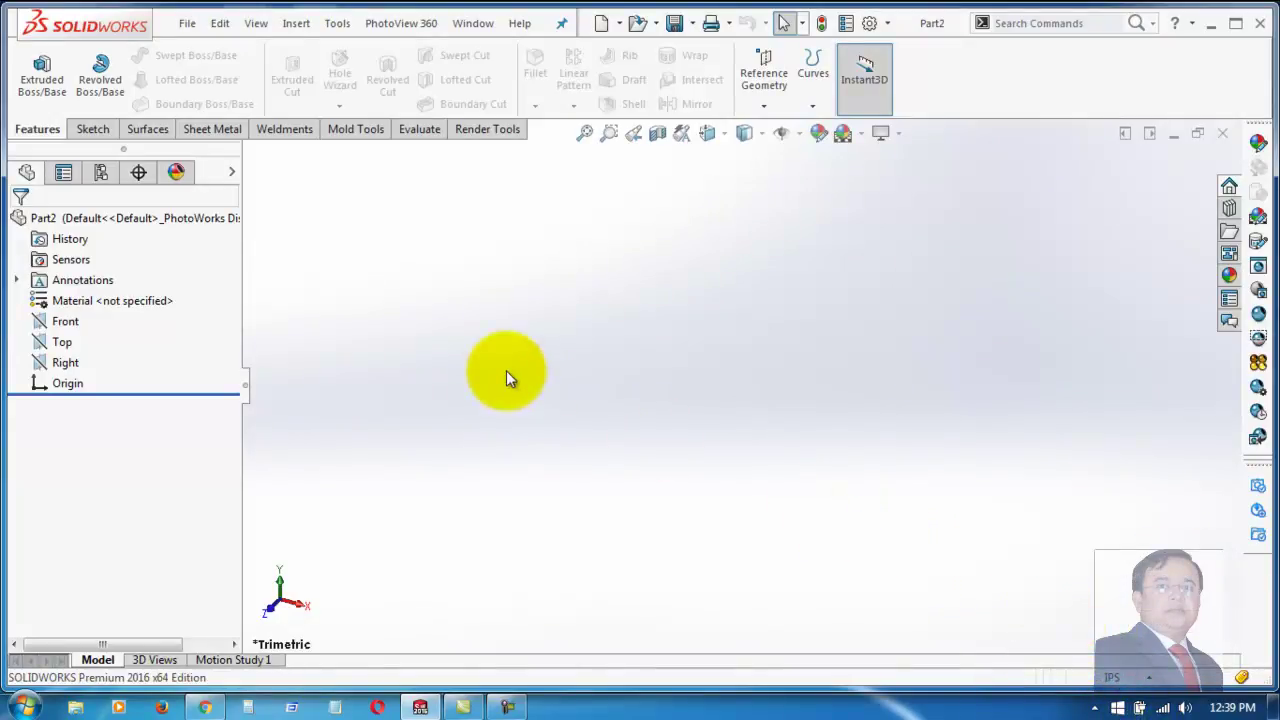
Step: Start a sketch on the Front plane and draw a horizontal line rightward from the origin
left_click(62, 325)
left_click(72, 296)
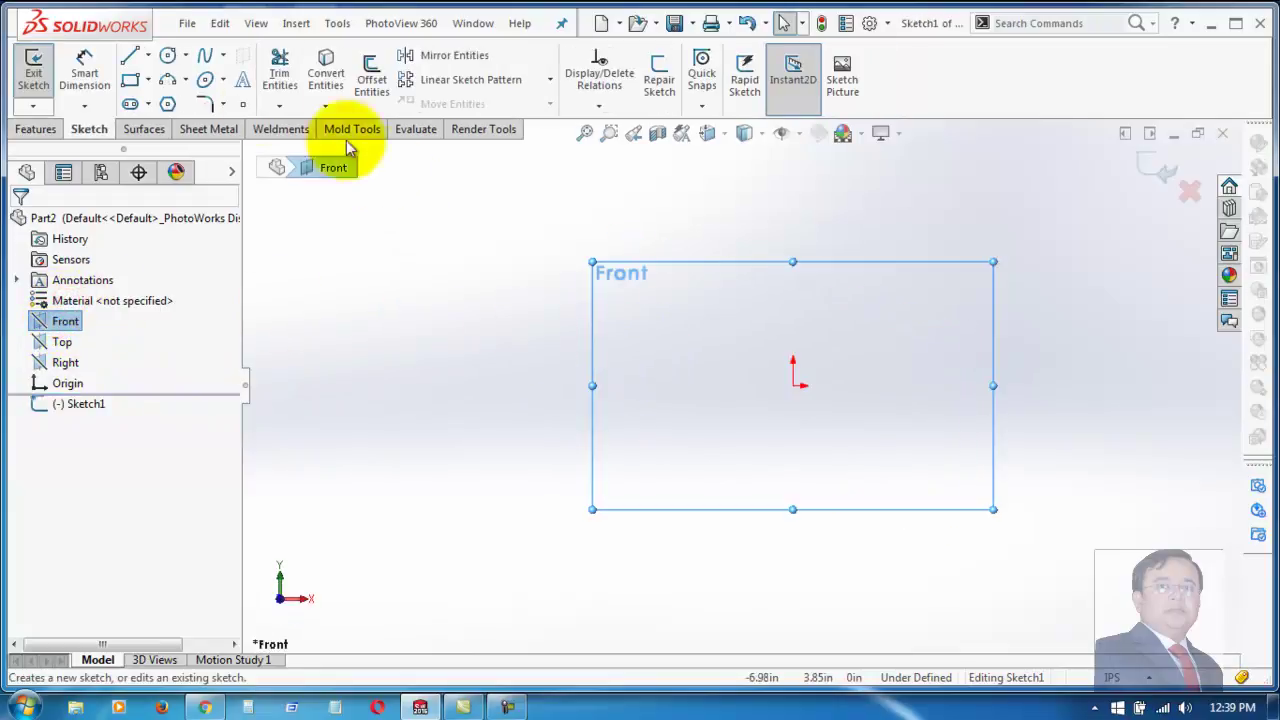
left_click(130, 58)
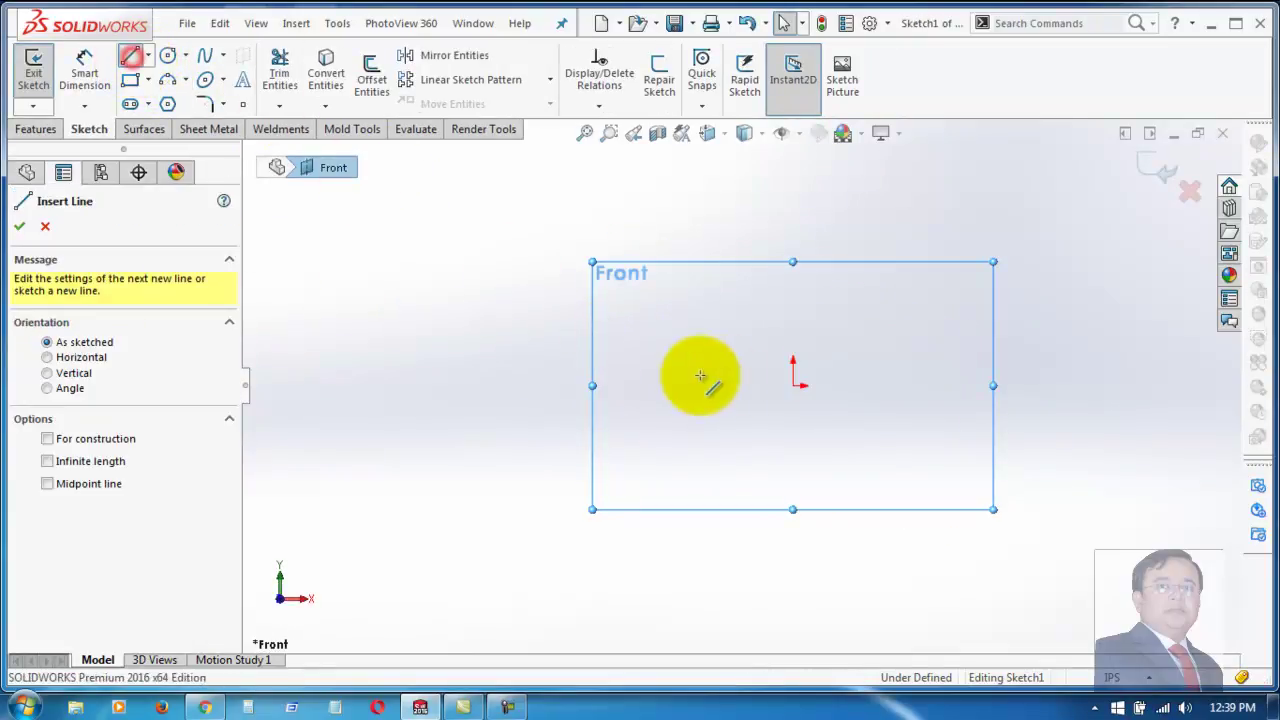
left_click(793, 385)
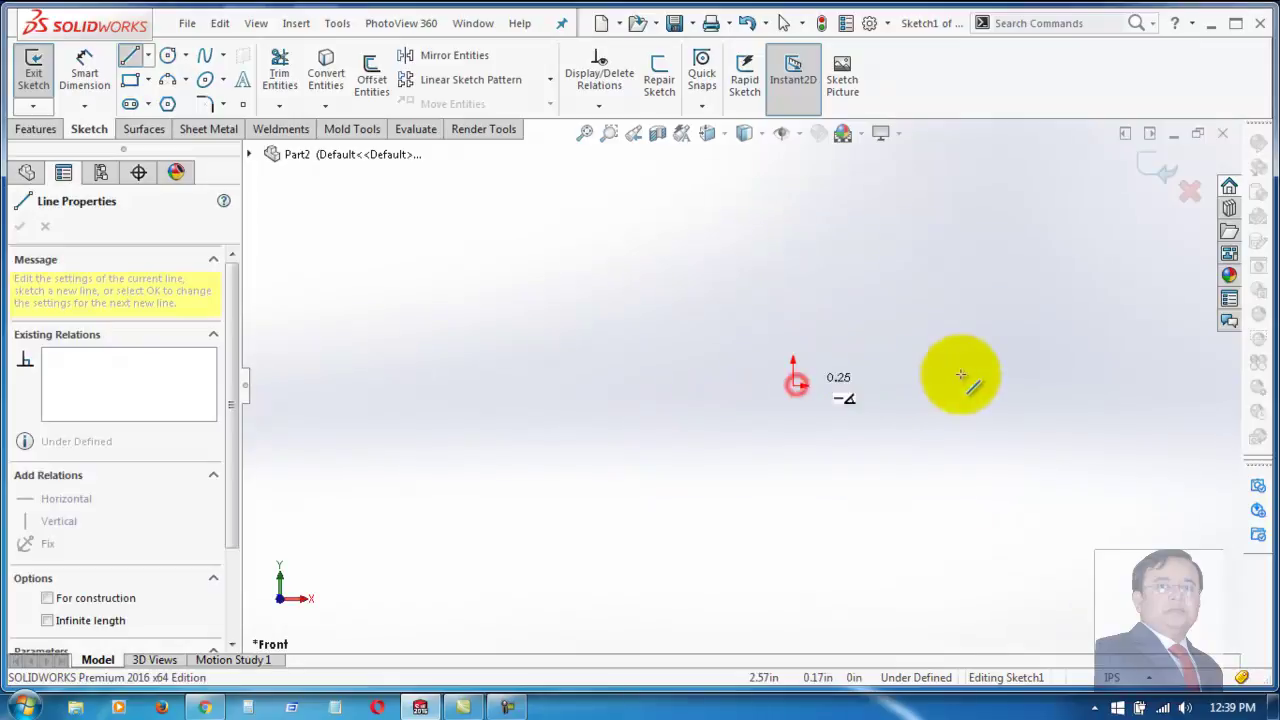
left_click(1025, 385)
right_click(1014, 305)
left_click(1062, 324)
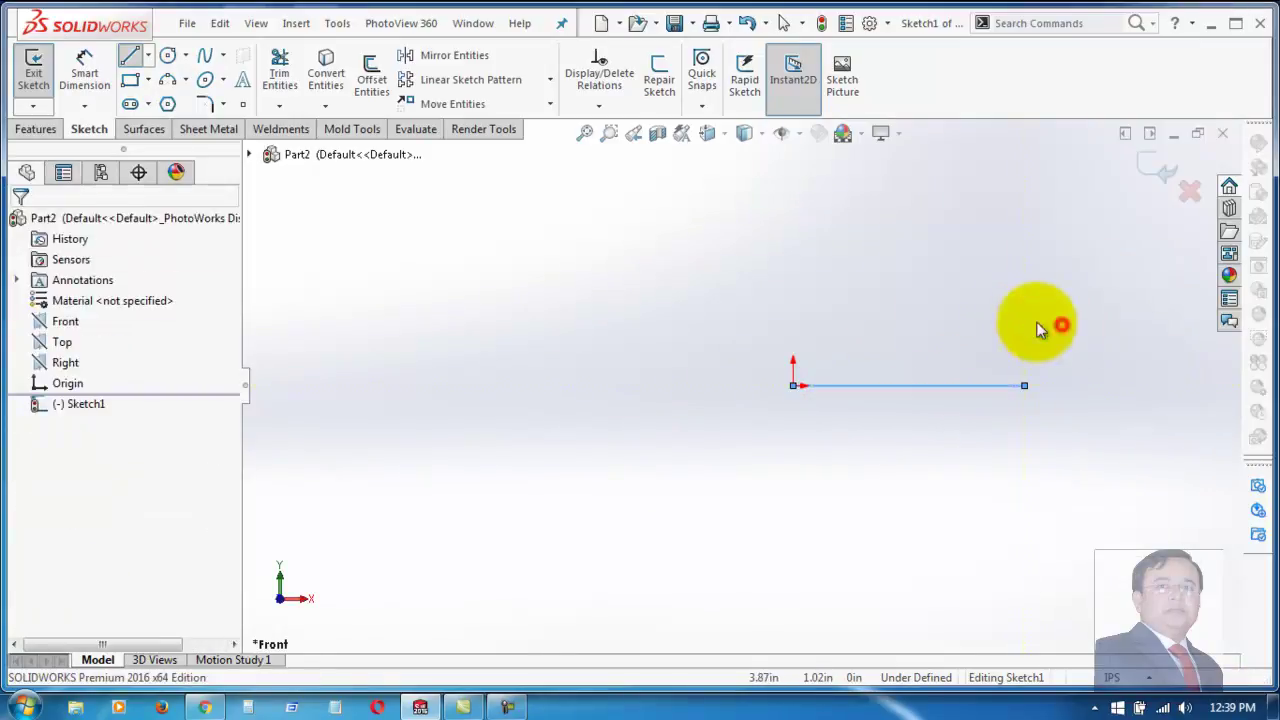
Step: Draw a vertical centerline upward from the origin
left_click(148, 55)
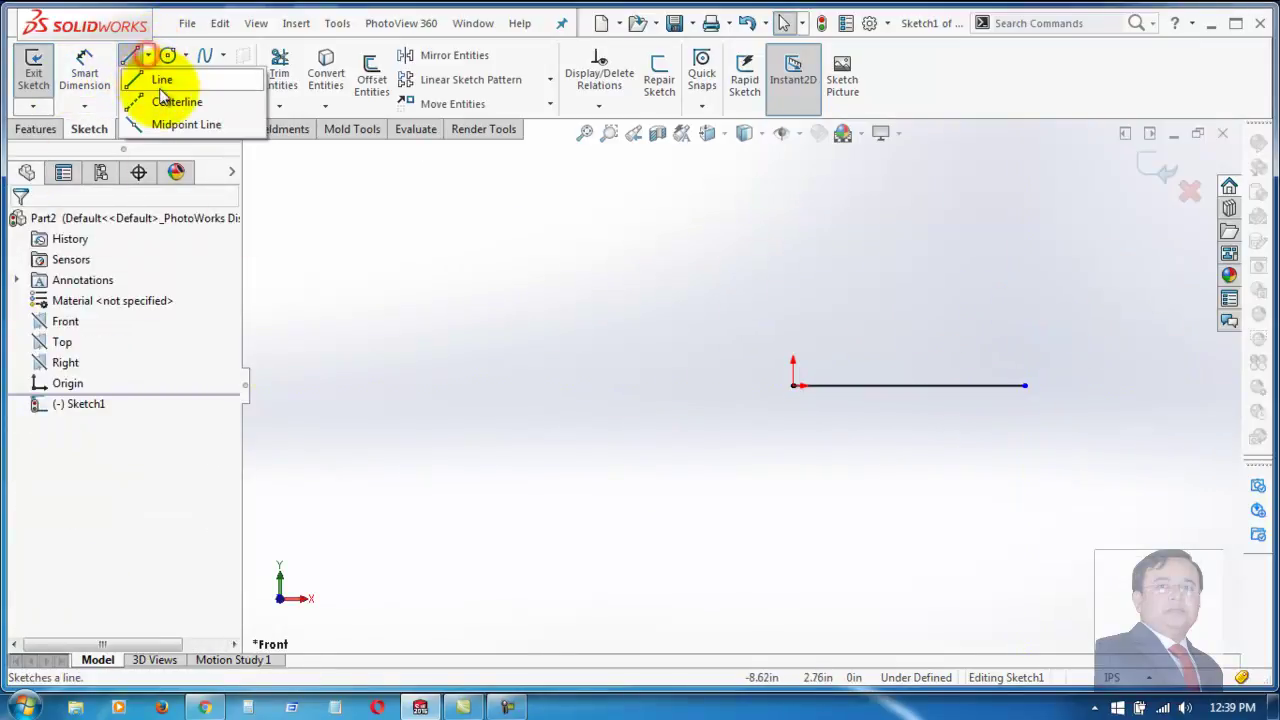
left_click(163, 100)
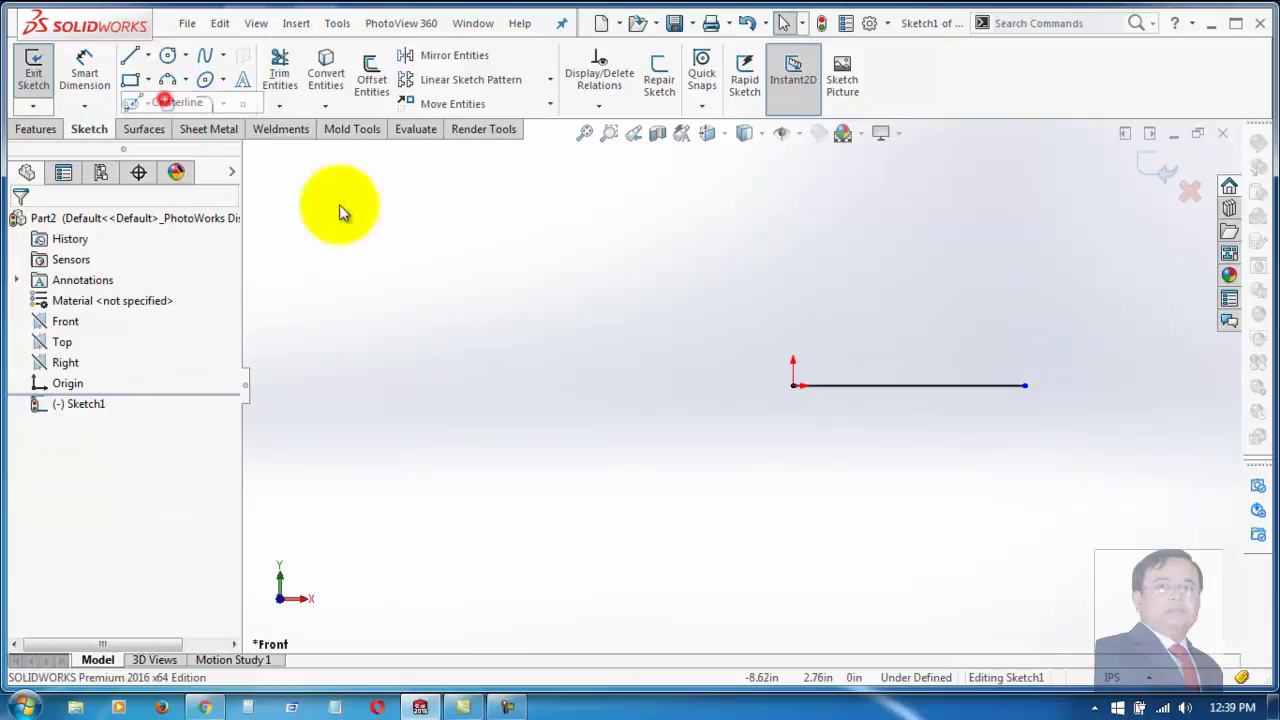
left_click(792, 385)
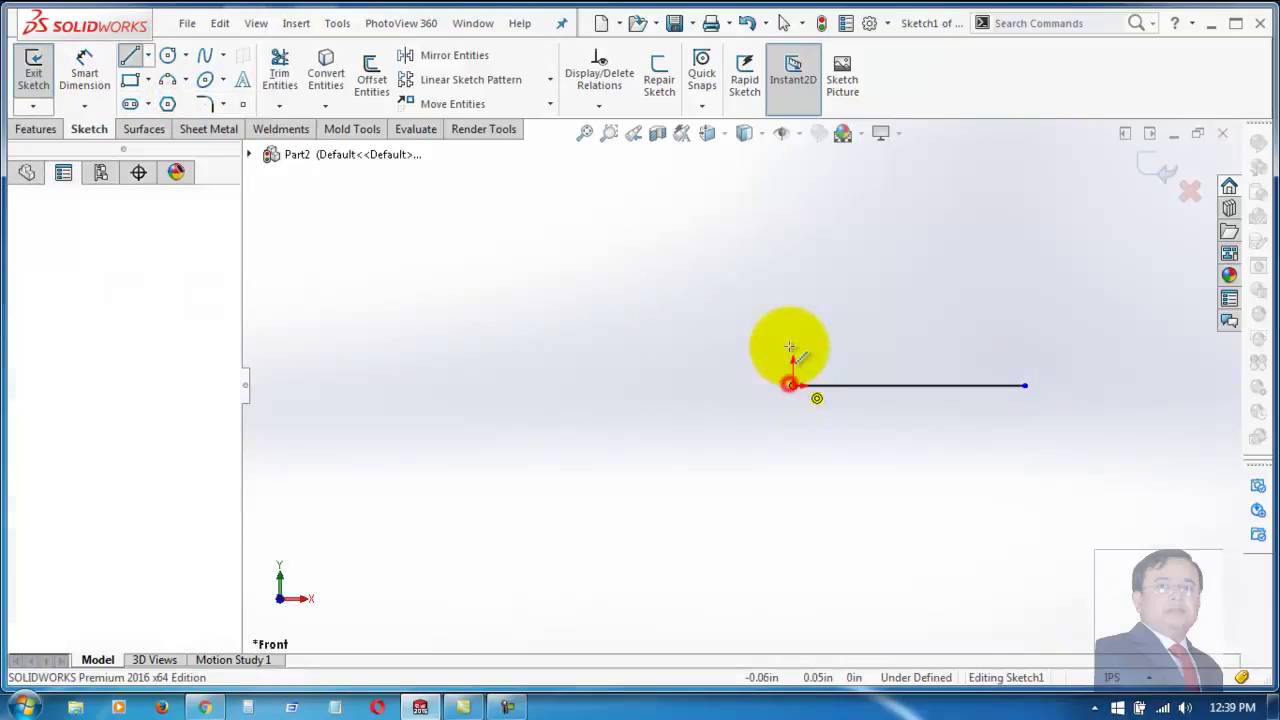
left_click(771, 241)
right_click(868, 255)
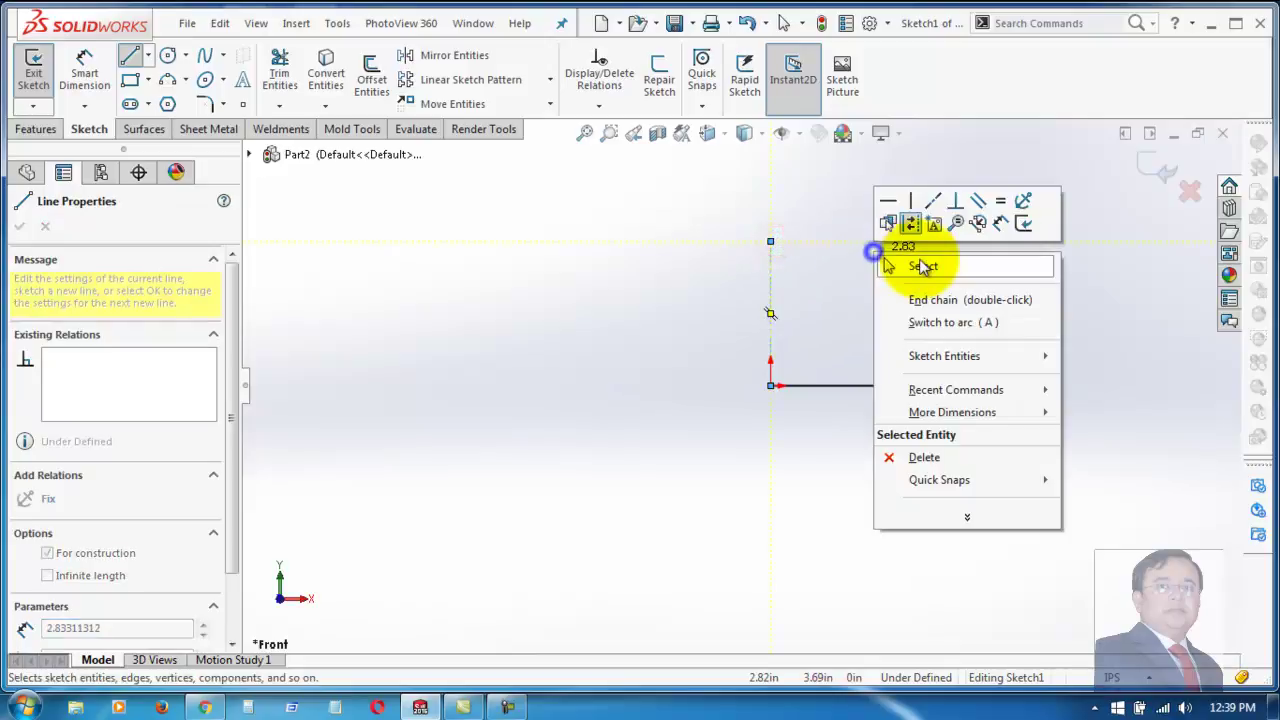
left_click(920, 260)
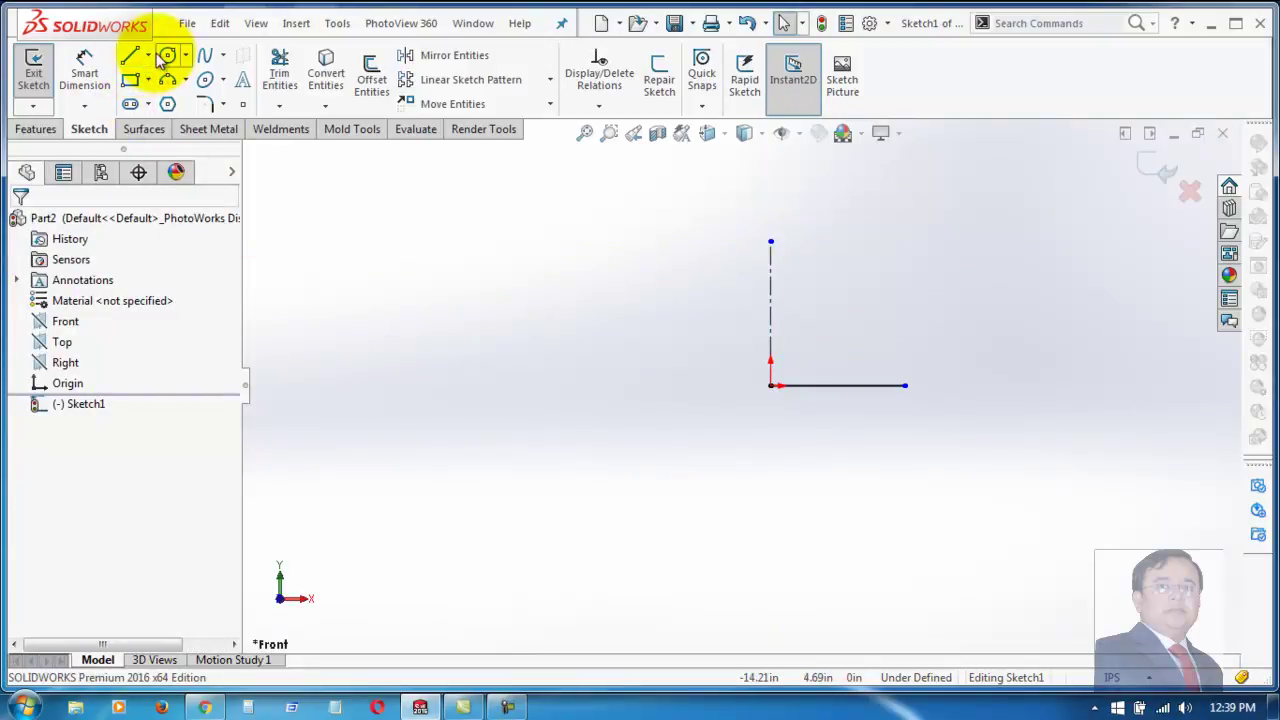
Step: Draw a horizontal centerline from the vertical centerline out to the right
left_click(148, 56)
left_click(176, 100)
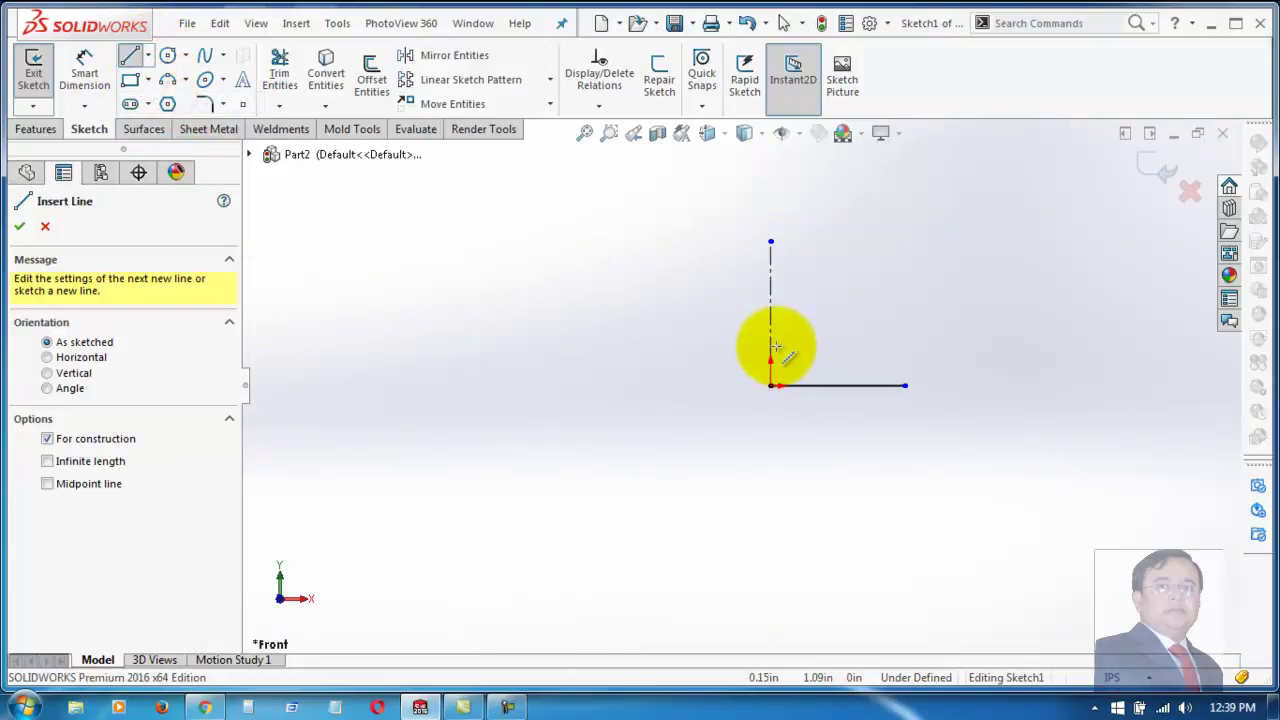
left_click(770, 345)
left_click(957, 345)
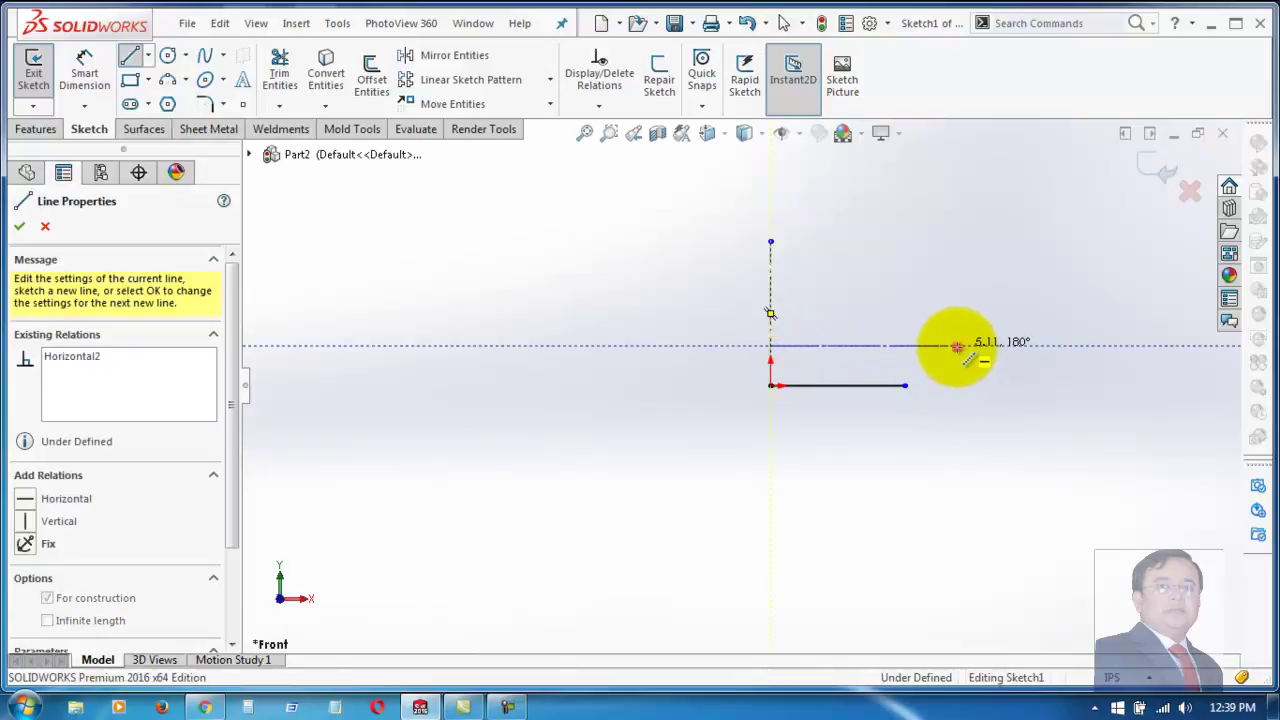
right_click(972, 273)
left_click(1010, 286)
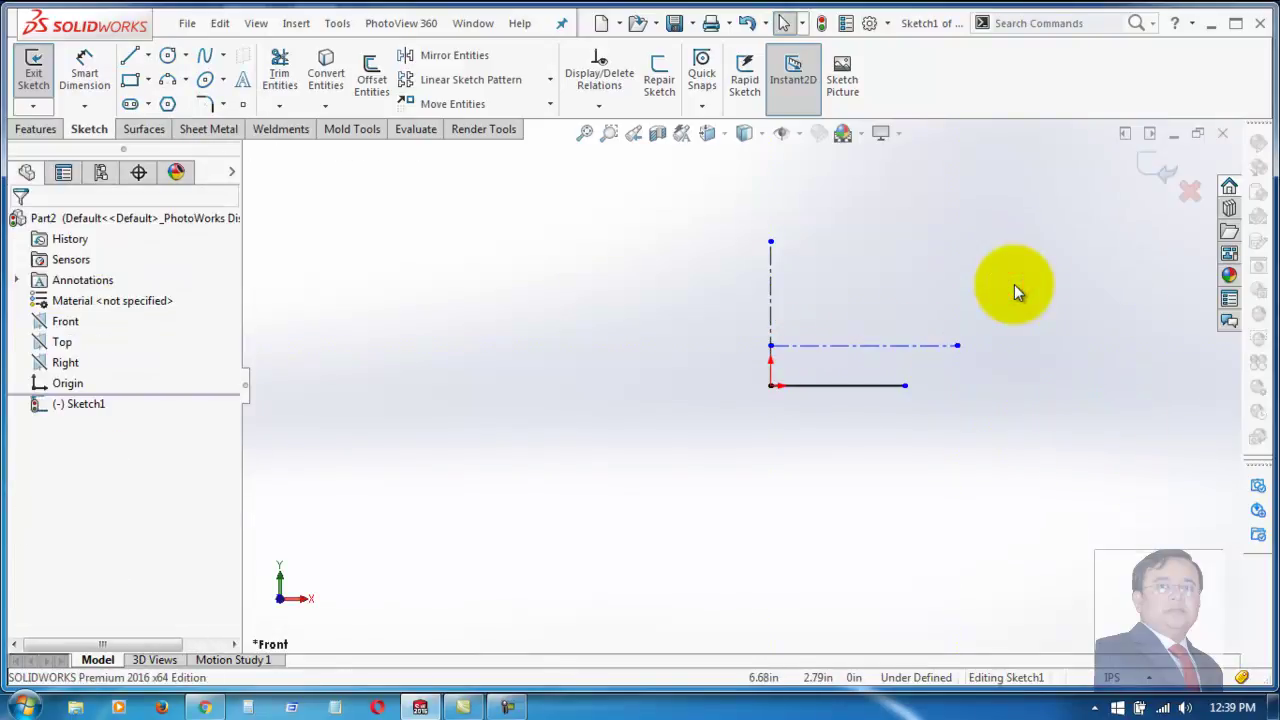
Step: Dimension the vertical centerline height to 7 in and the bottom line length to 9 in
left_click(84, 72)
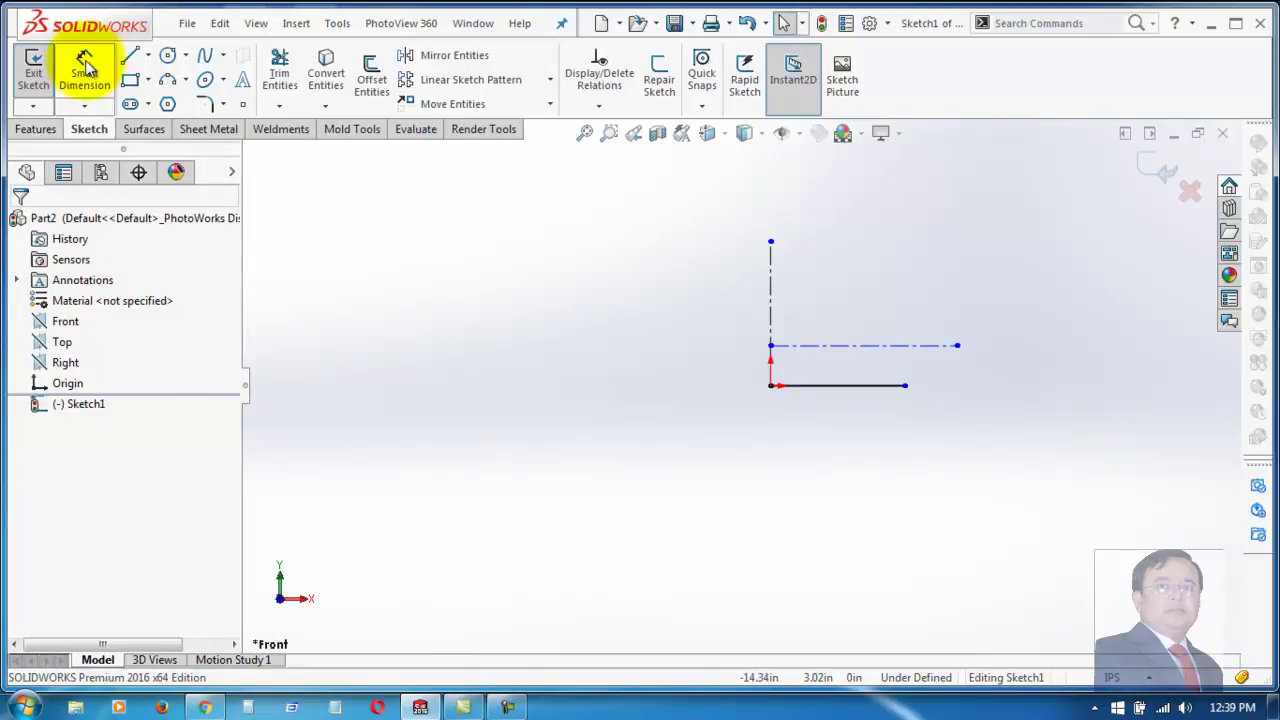
left_click(769, 291)
left_click(656, 306)
type("7")
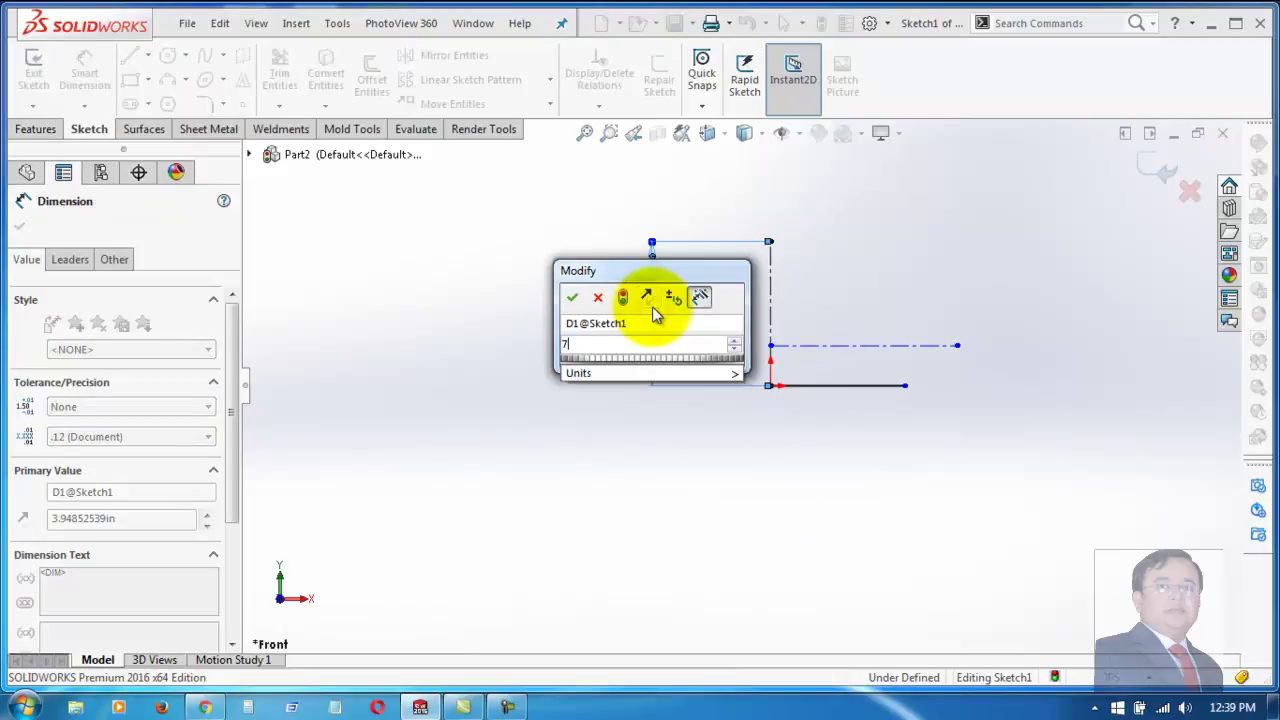
key("Return")
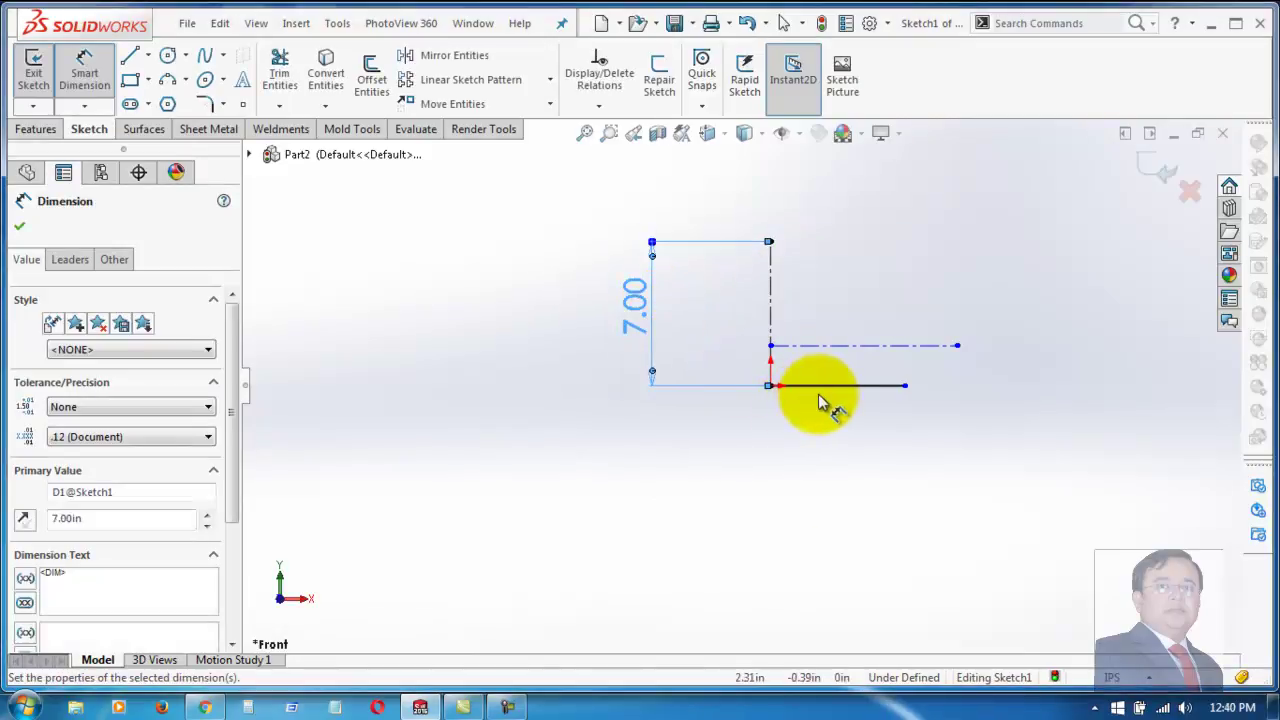
left_click(819, 387)
left_click(845, 475)
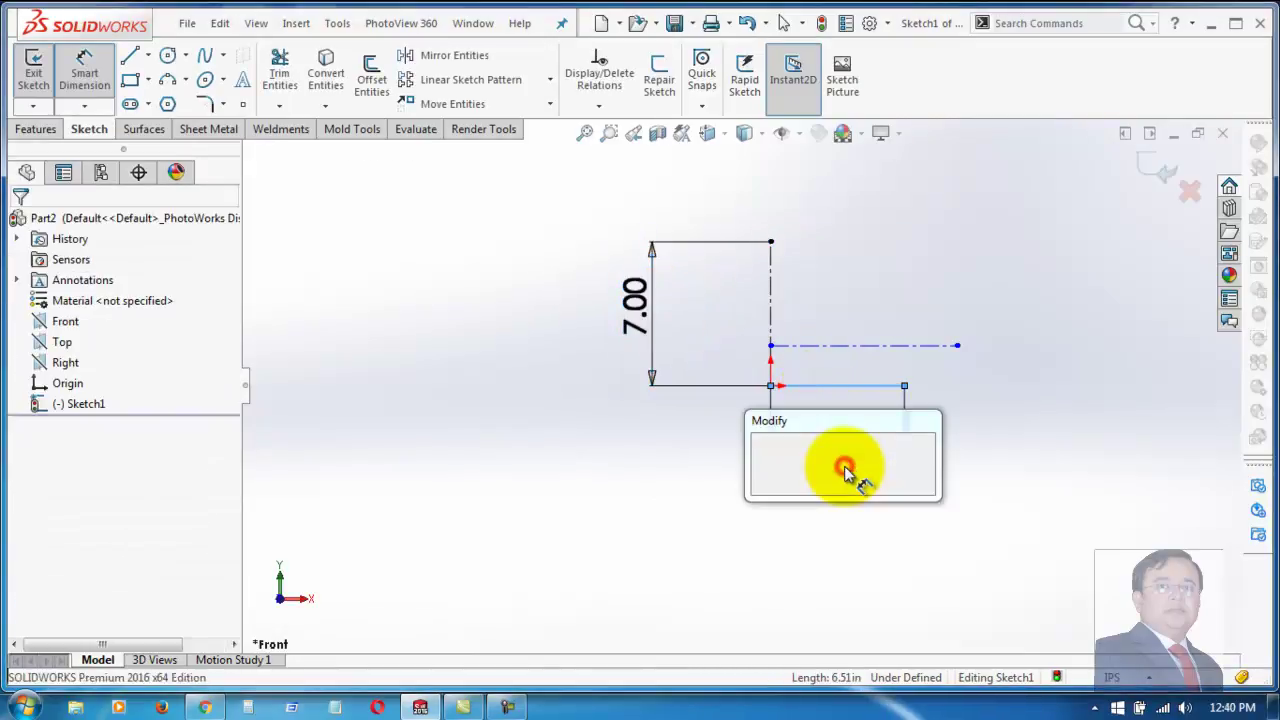
type("9")
key("Return")
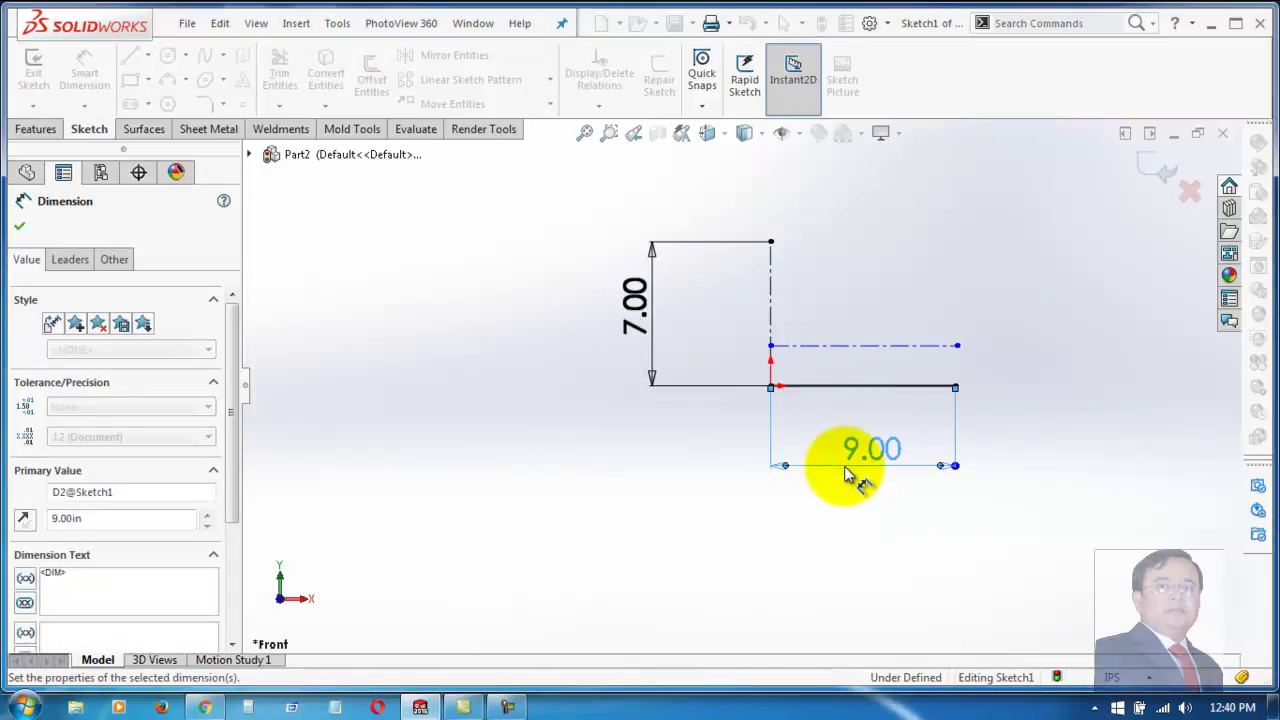
Step: Set the horizontal centerline to 10.5 in and its spacing above the bottom line to 1.5 in
left_click(884, 347)
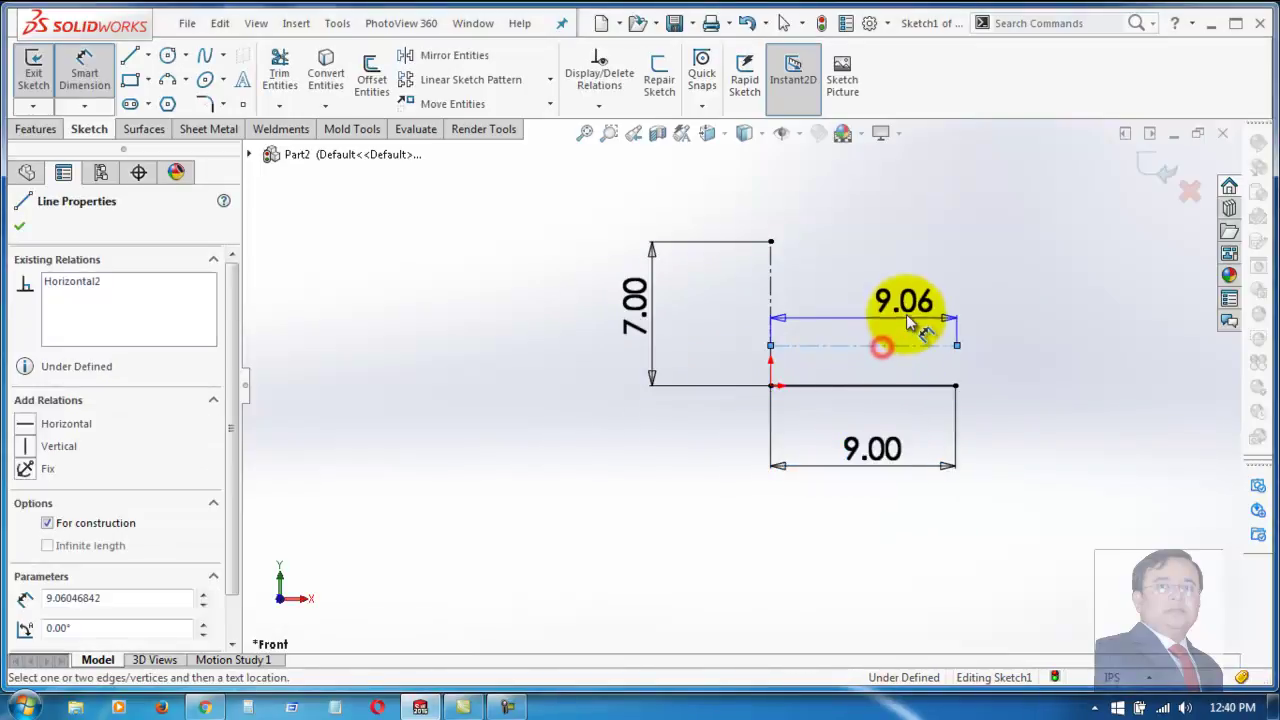
left_click(910, 322)
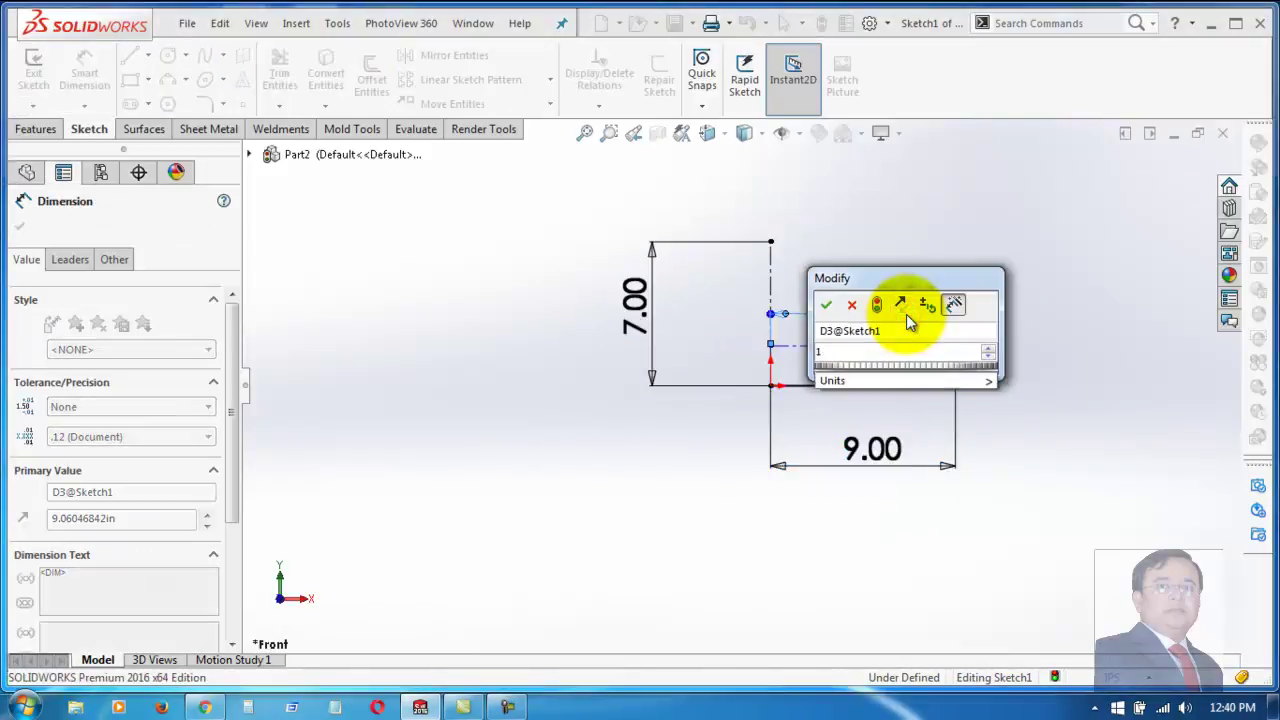
type("10.")
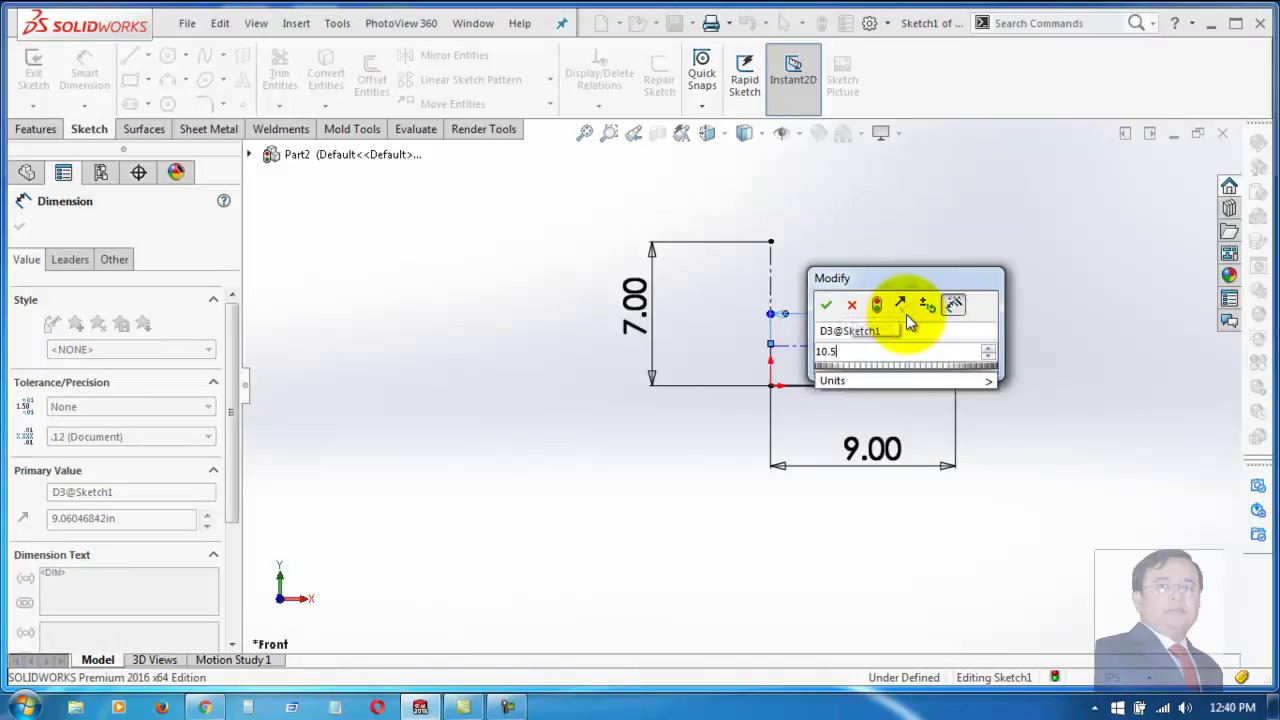
type("5")
key("Return")
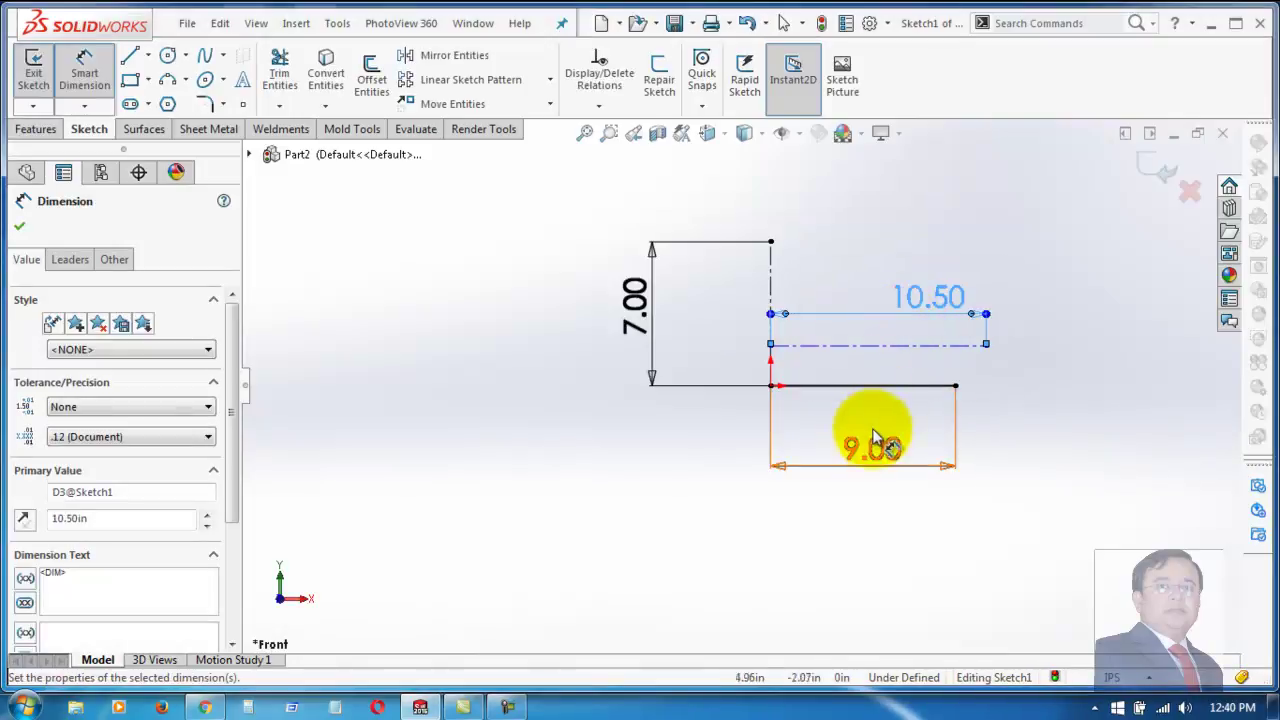
left_click(829, 388)
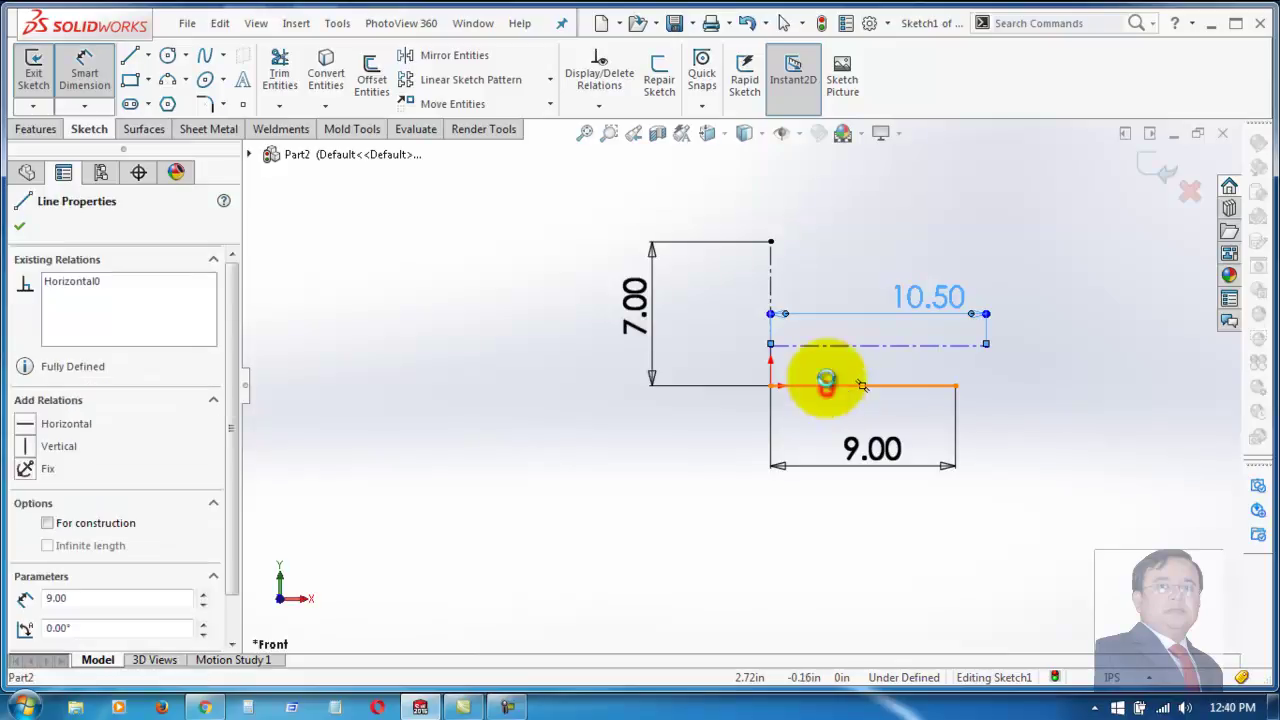
left_click(829, 346)
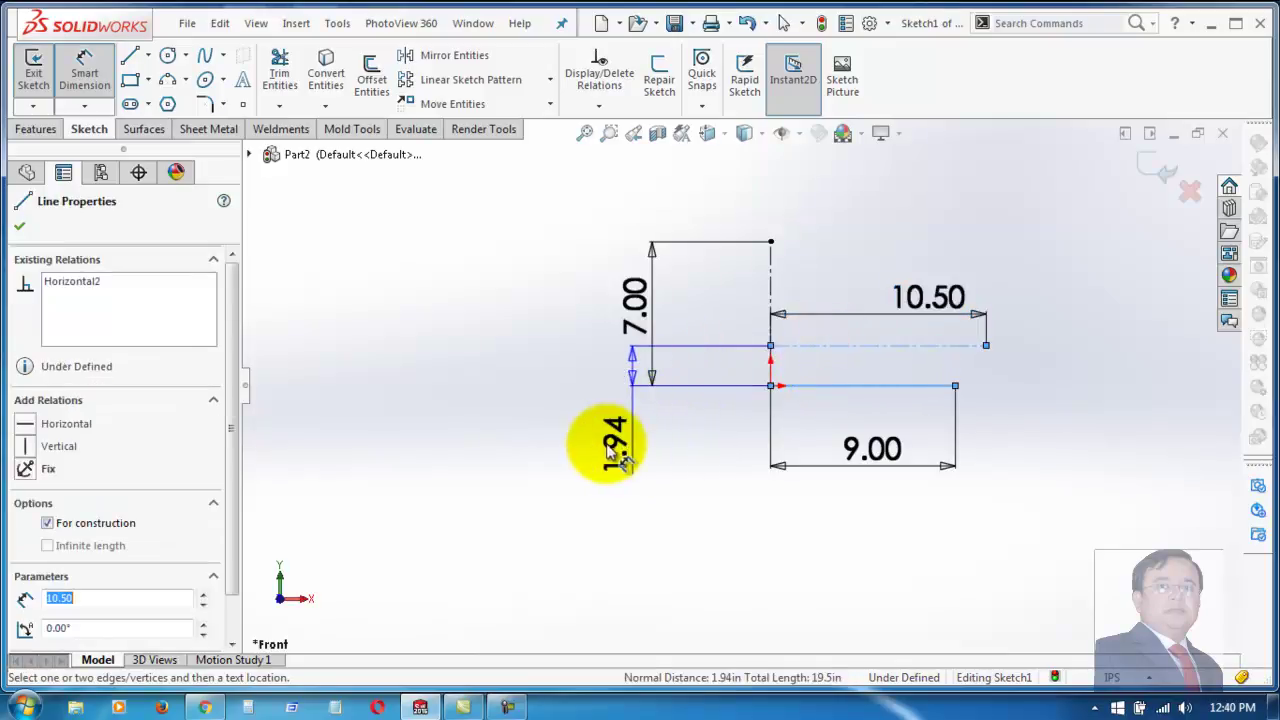
left_click(586, 444)
type("1.5")
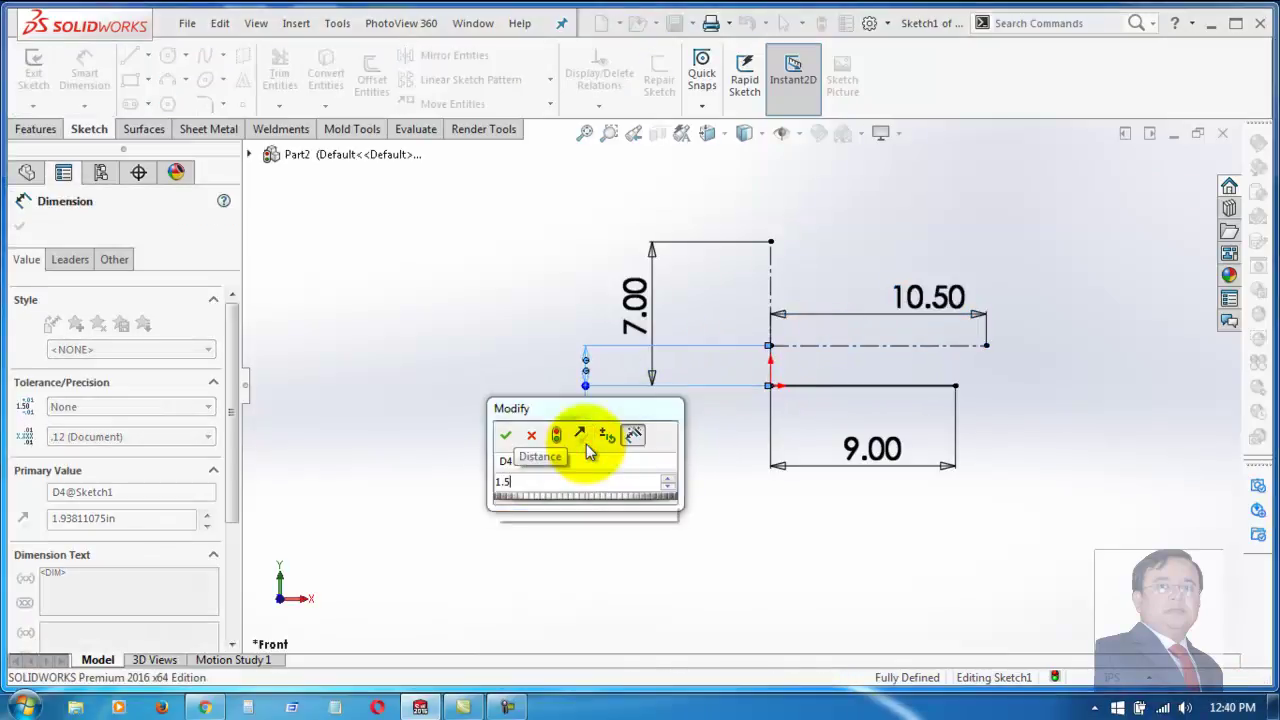
key("Return")
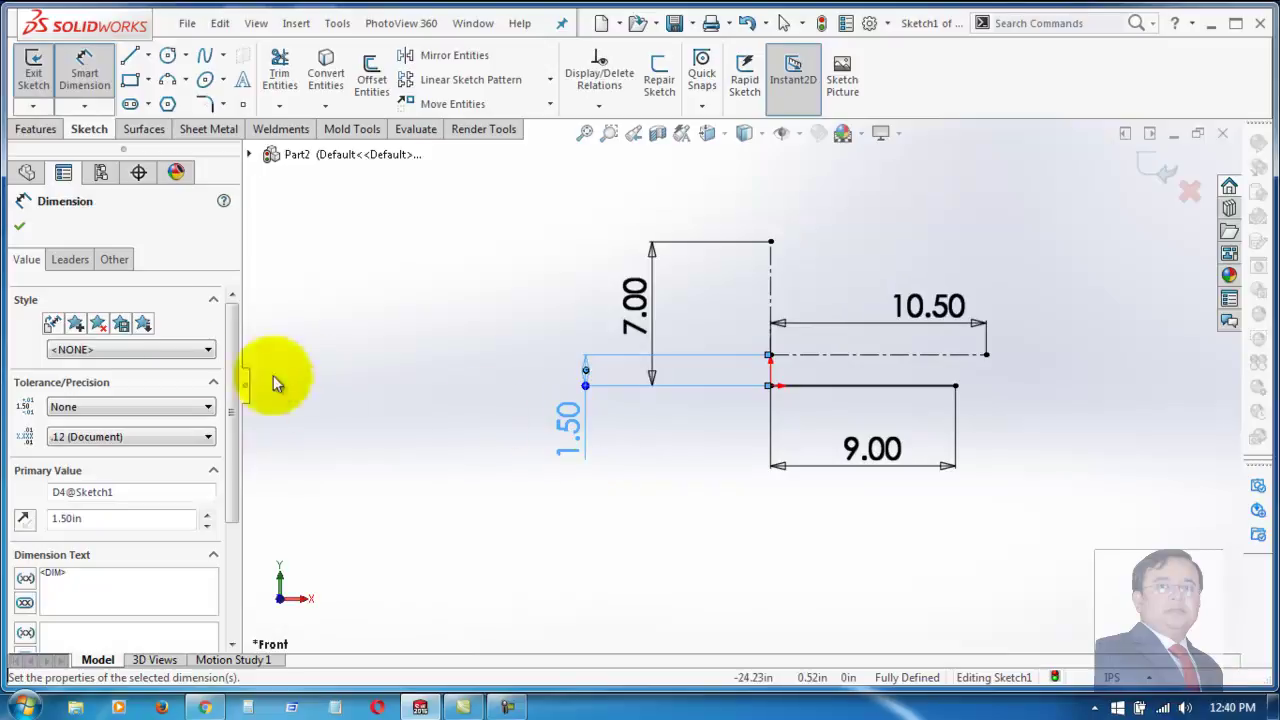
left_click(19, 226)
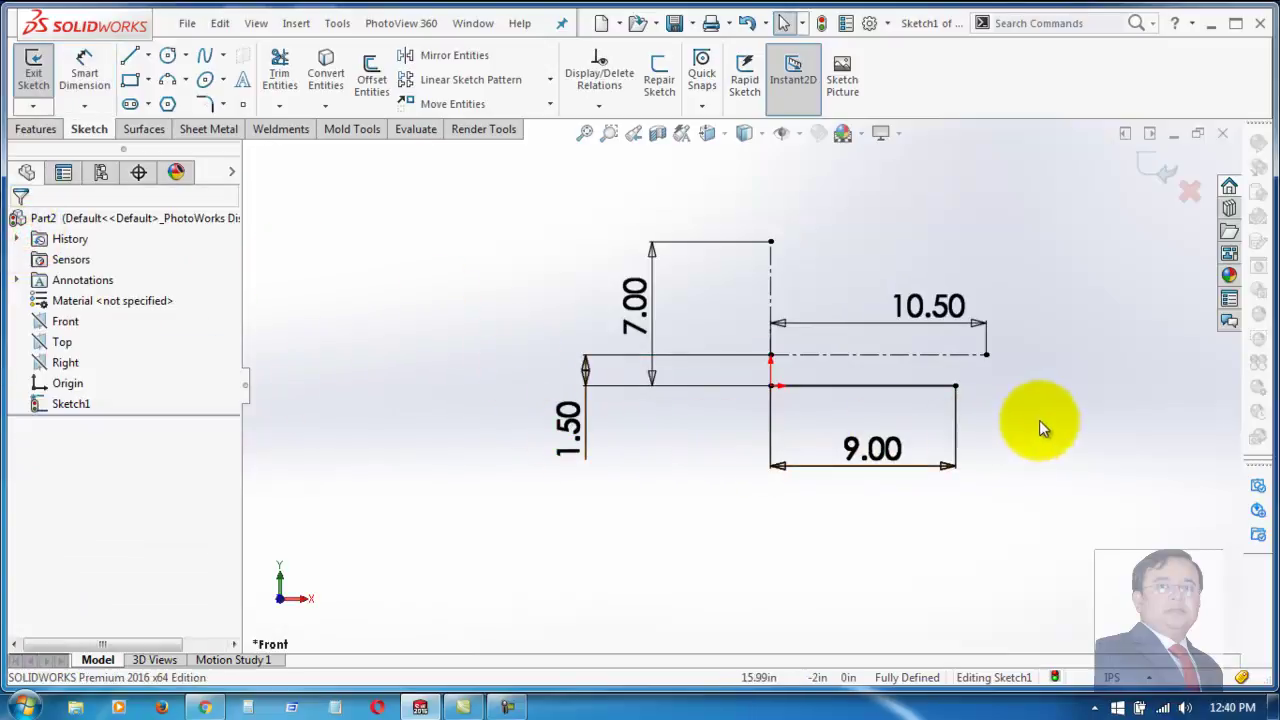
scroll(1025, 385, "up", 2)
Step: Draw a vertical construction centerline from the 10.50 centerline's end up to the 7.00 height
scroll(950, 330, "down", 2)
scroll(760, 330, "down", 3)
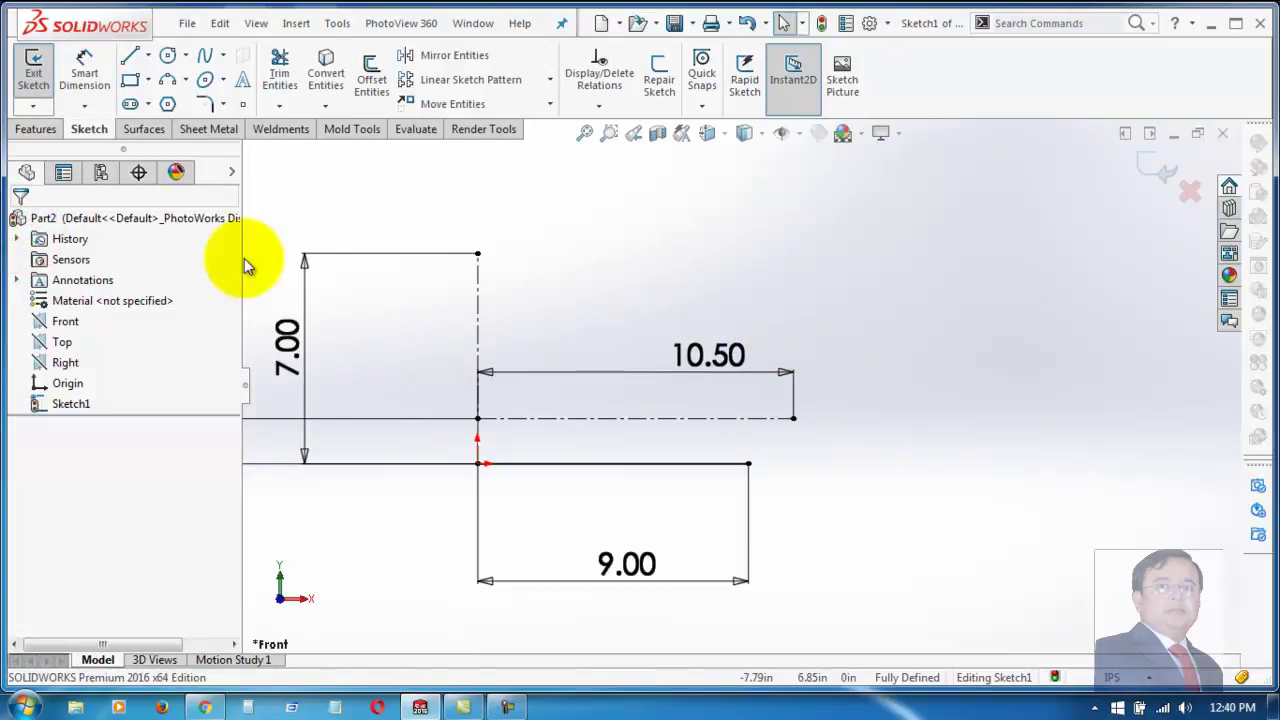
left_click(148, 58)
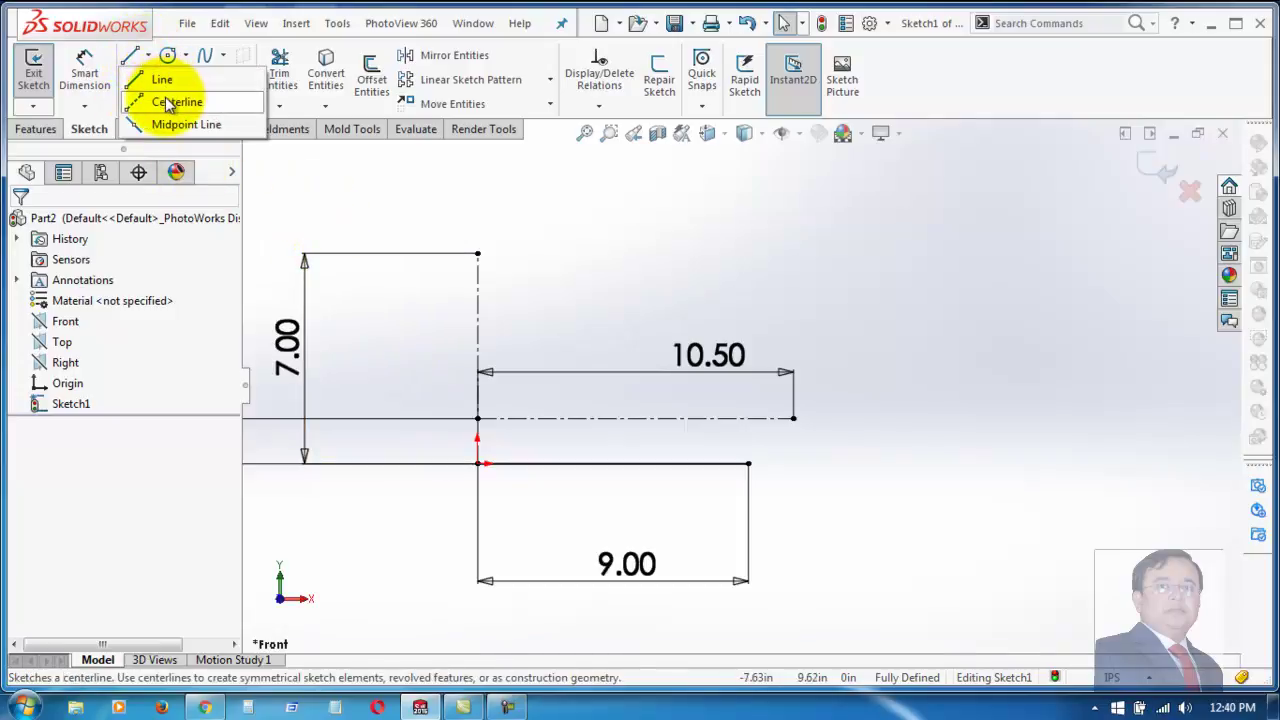
left_click(170, 104)
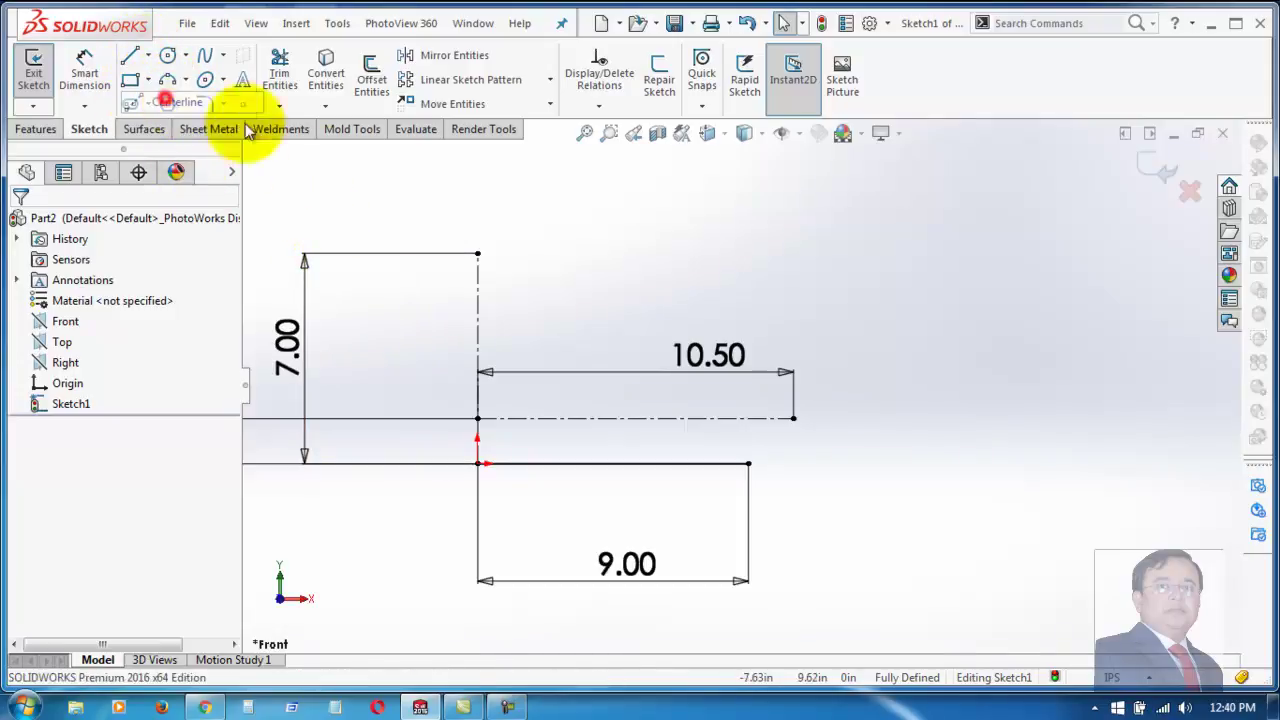
left_click(792, 417)
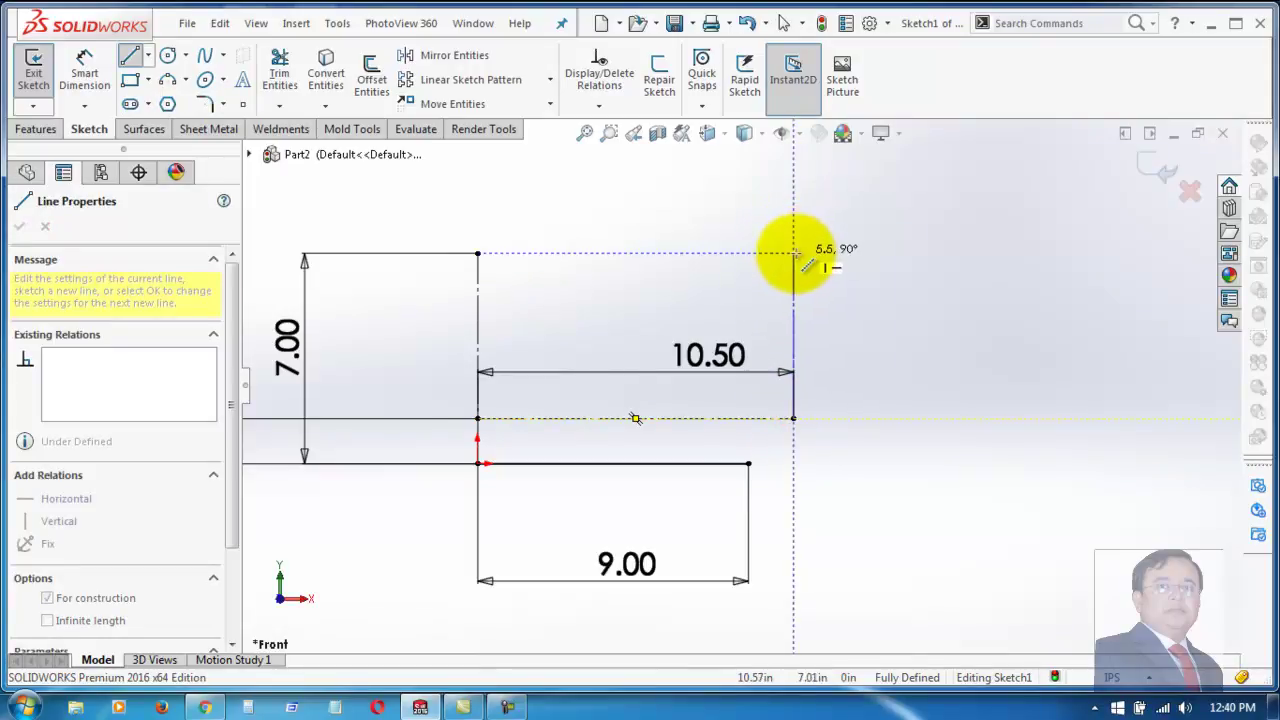
left_click(794, 253)
right_click(876, 251)
left_click(950, 267)
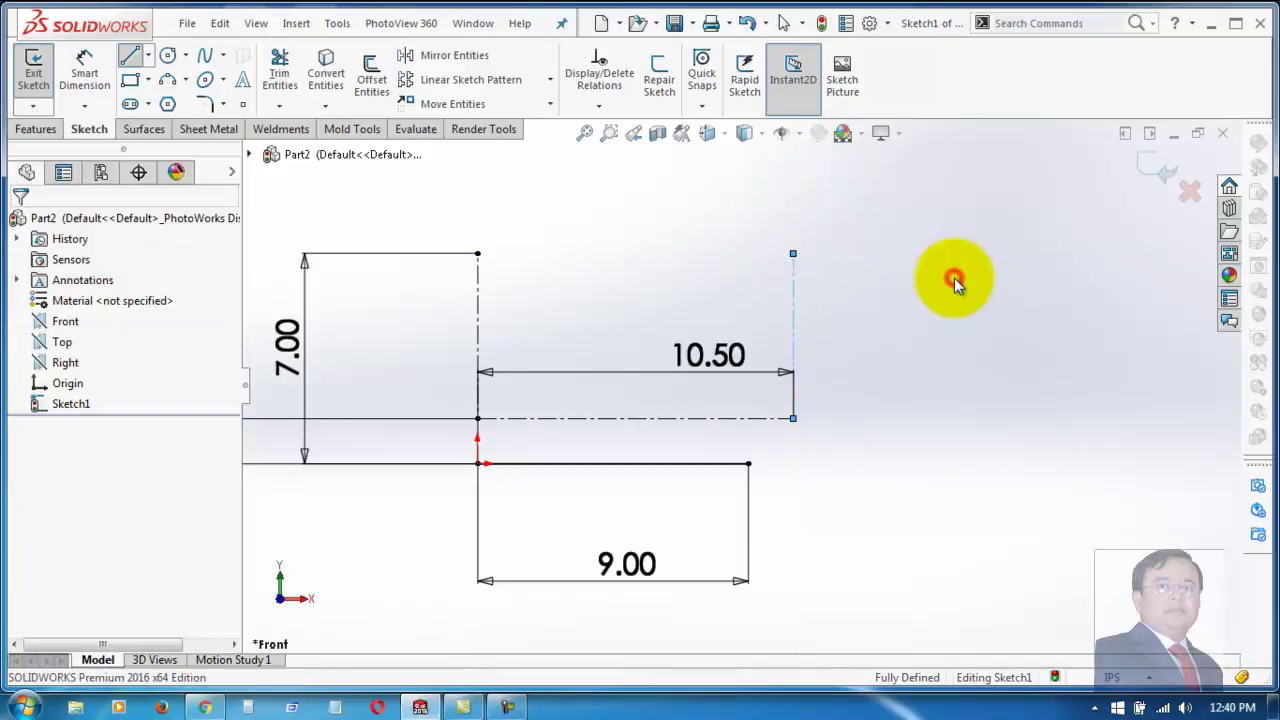
Step: Draw the sloped side wall line from the centerline's end up to the top height
left_click(127, 57)
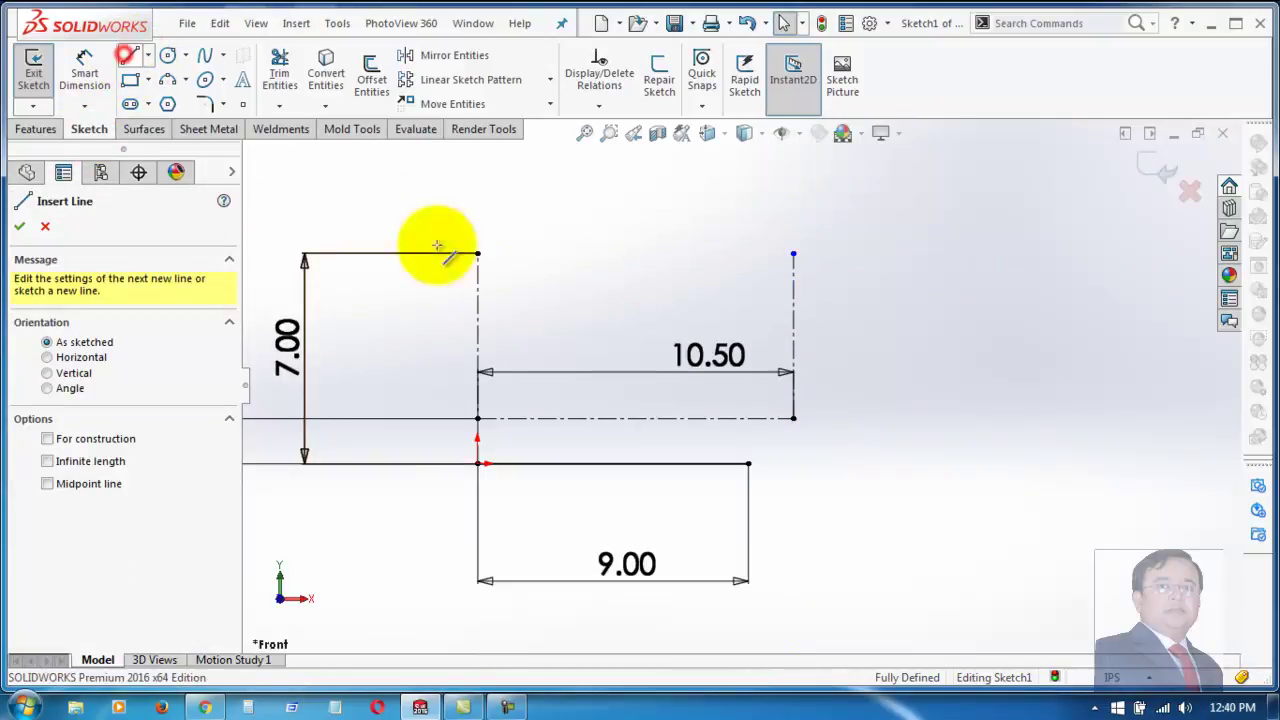
left_click(794, 418)
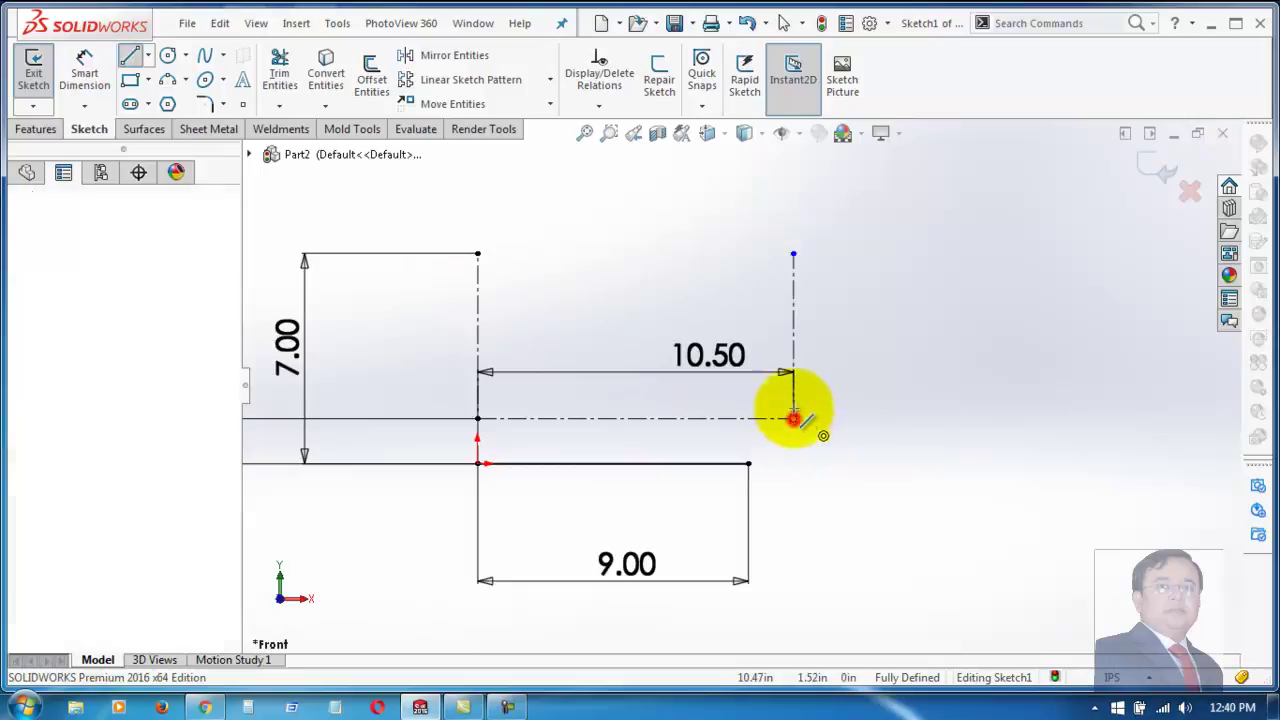
left_click(826, 253)
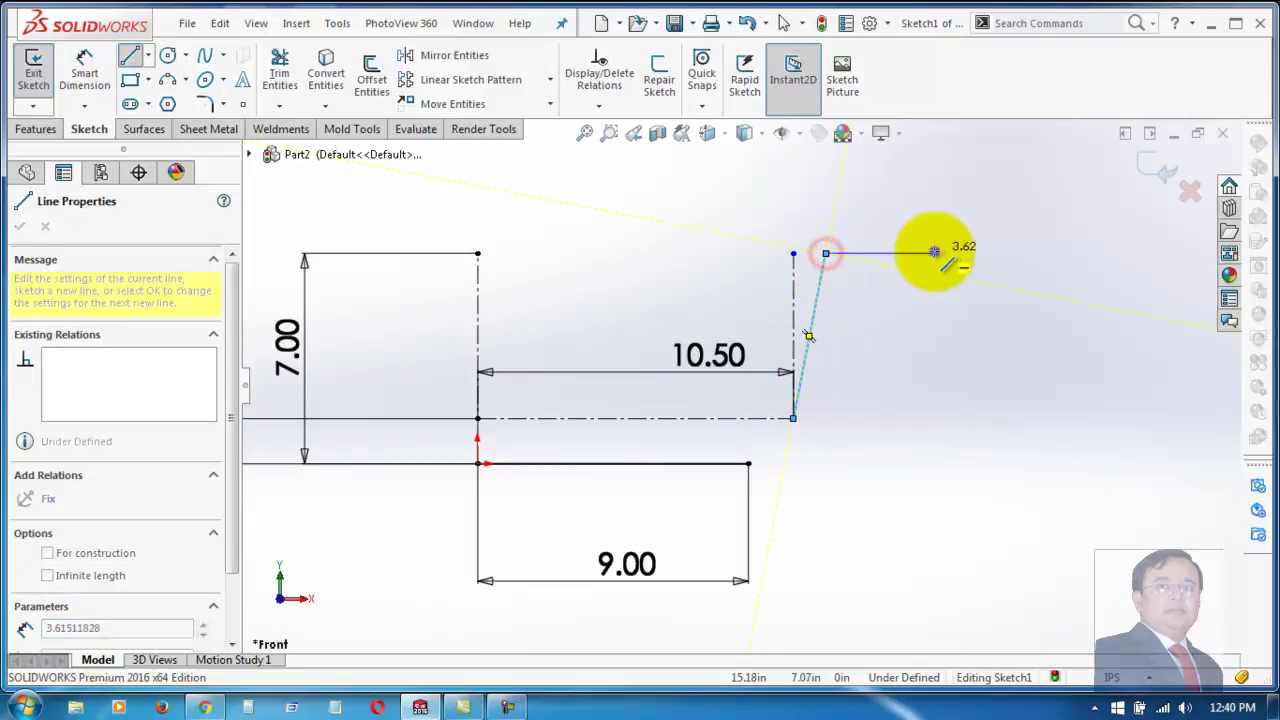
right_click(935, 252)
left_click(986, 272)
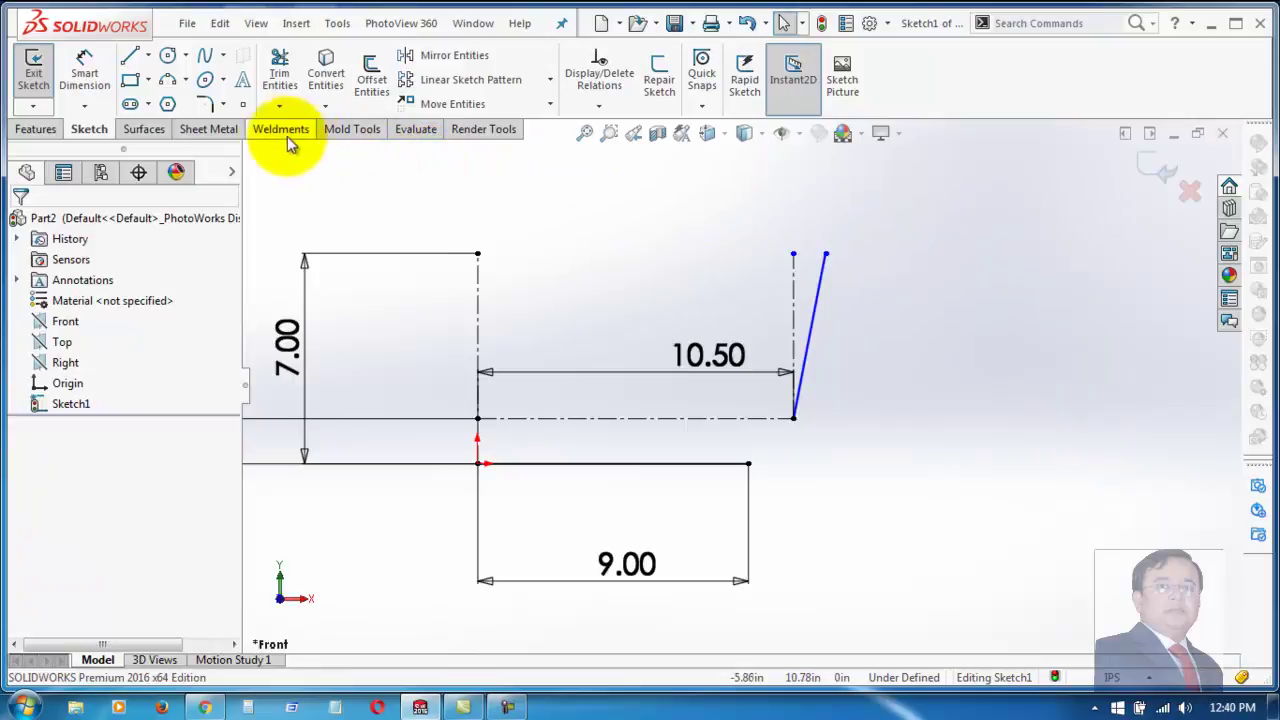
Step: Dimension the angle between the construction line and the wall line as 7°
left_click(85, 70)
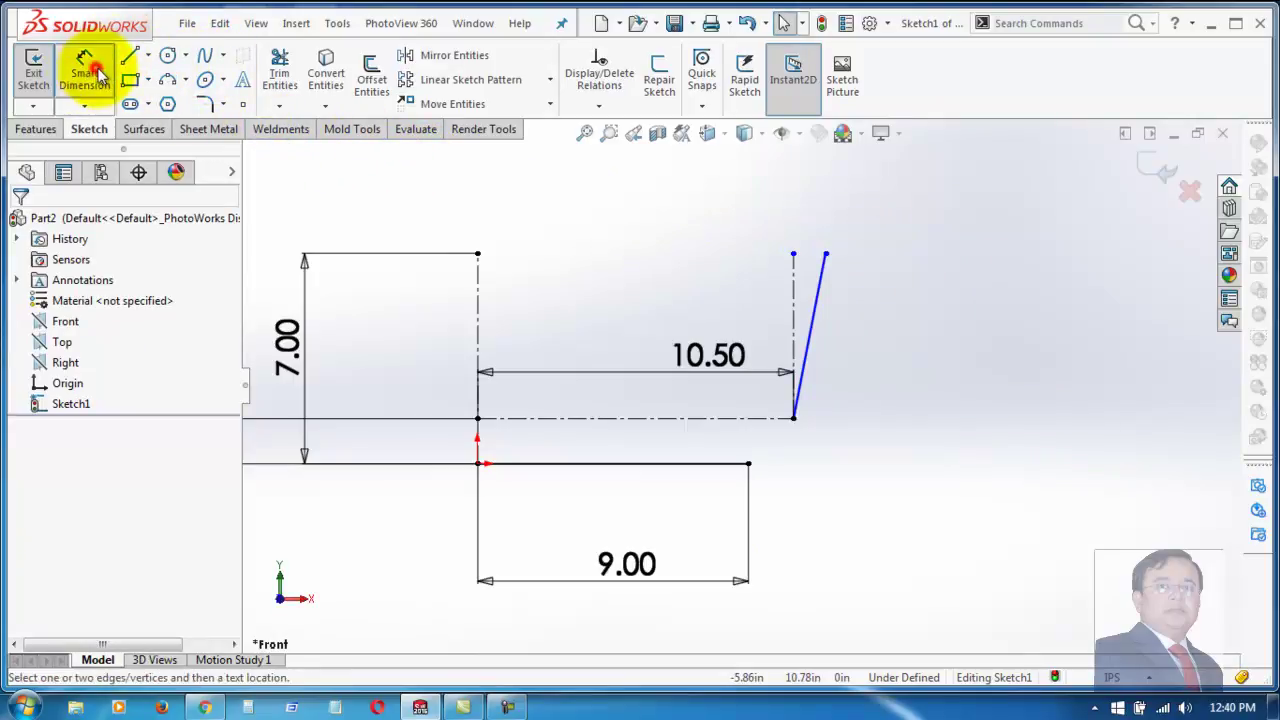
left_click(796, 285)
left_click(810, 282)
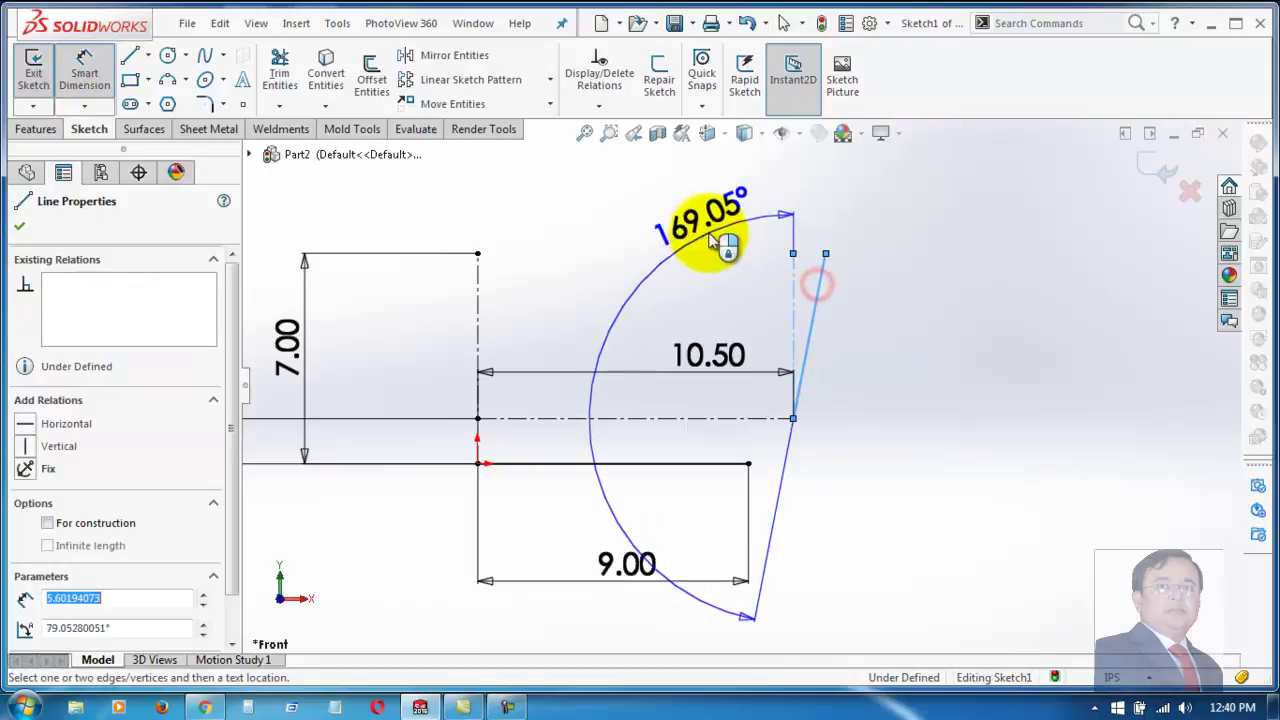
left_click(818, 225)
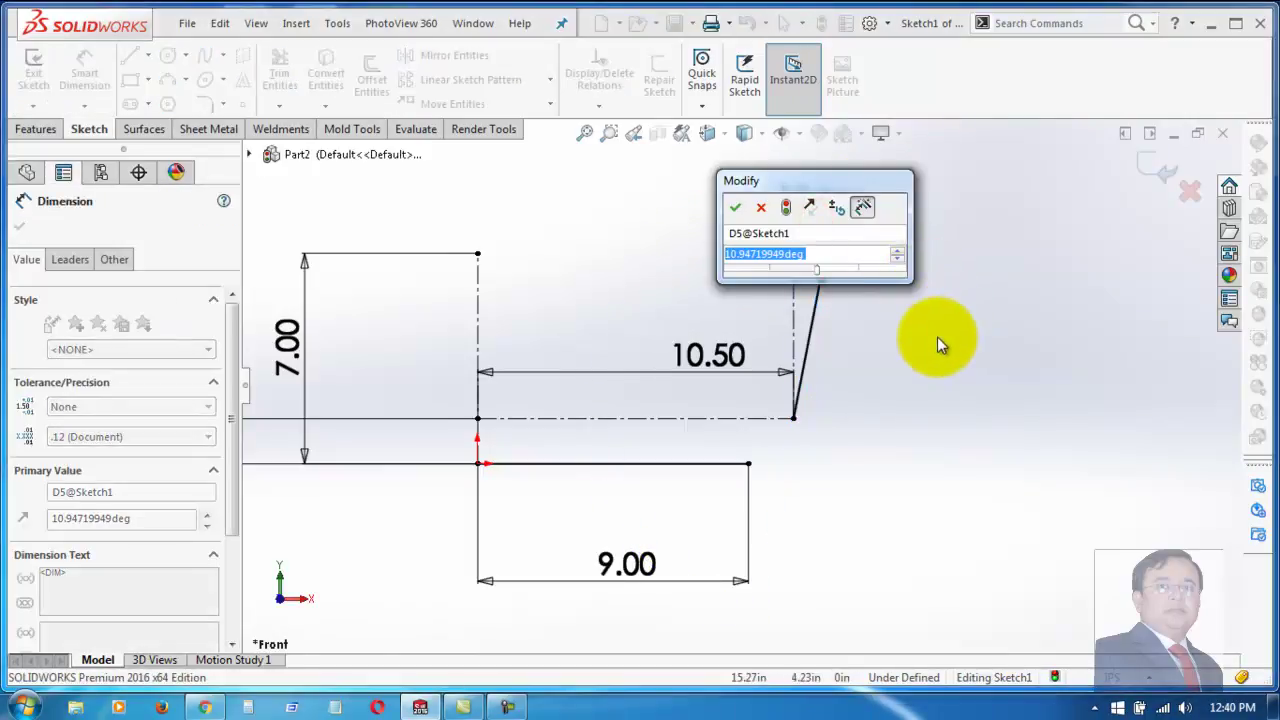
type("7")
key("Return")
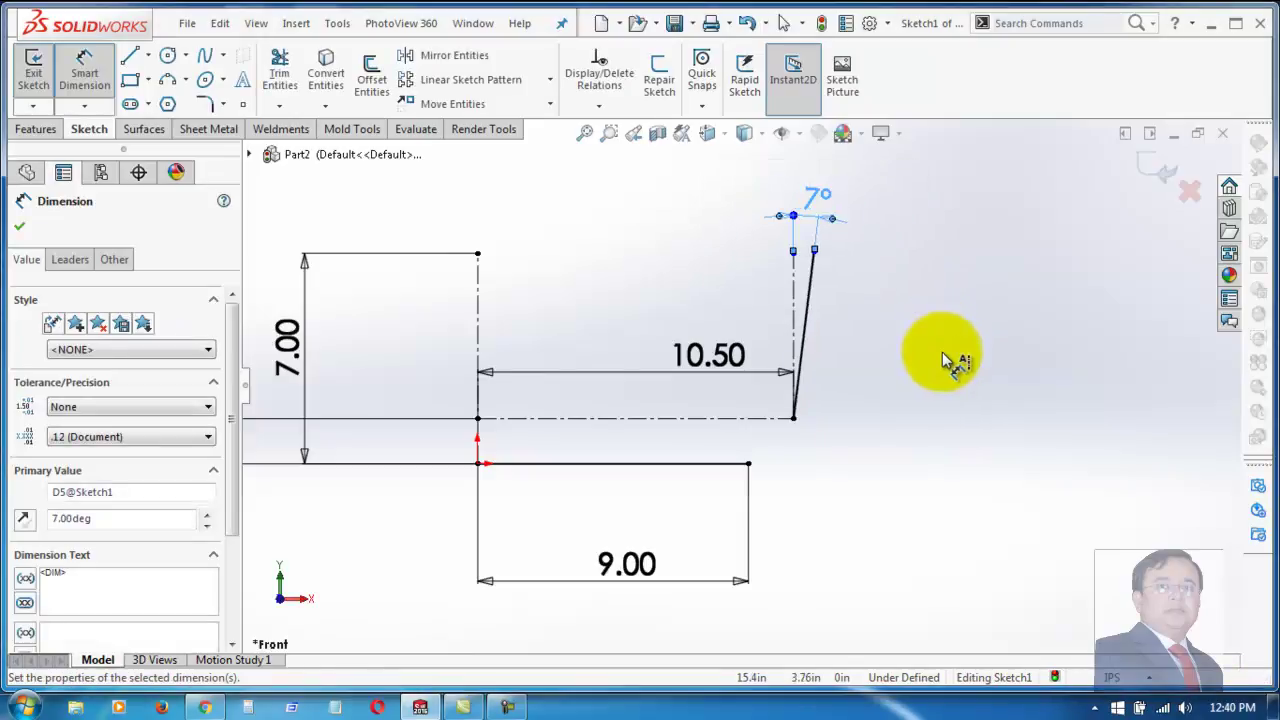
left_click(22, 228)
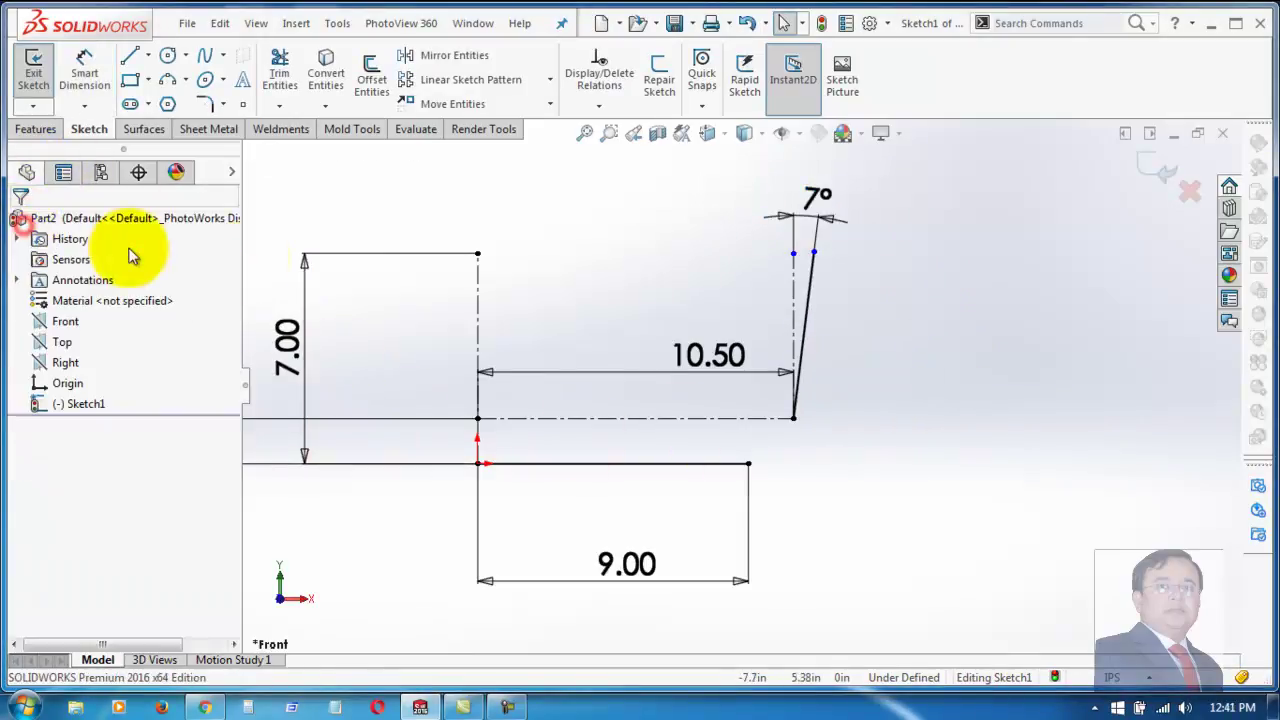
Step: Draw a spline from the 9.00 line's end to the wall's bottom and bend it into a curve
left_click(203, 58)
left_click(748, 463)
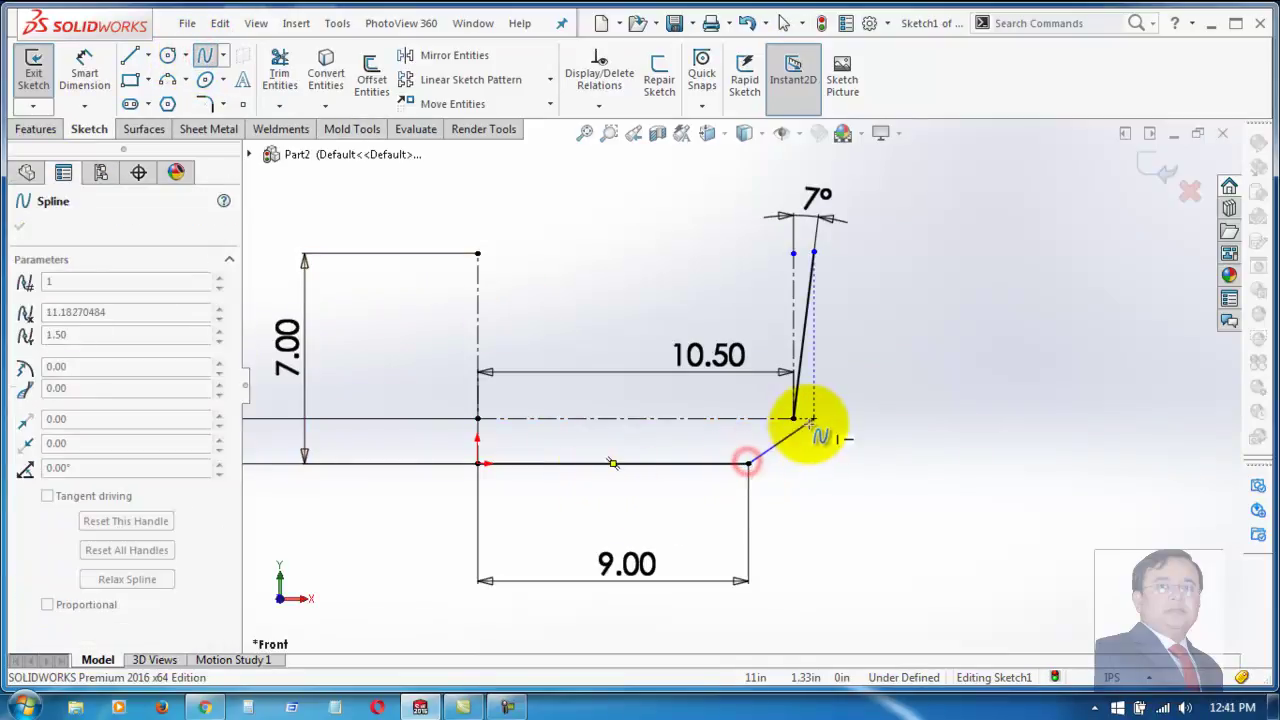
left_click(793, 418)
right_click(866, 410)
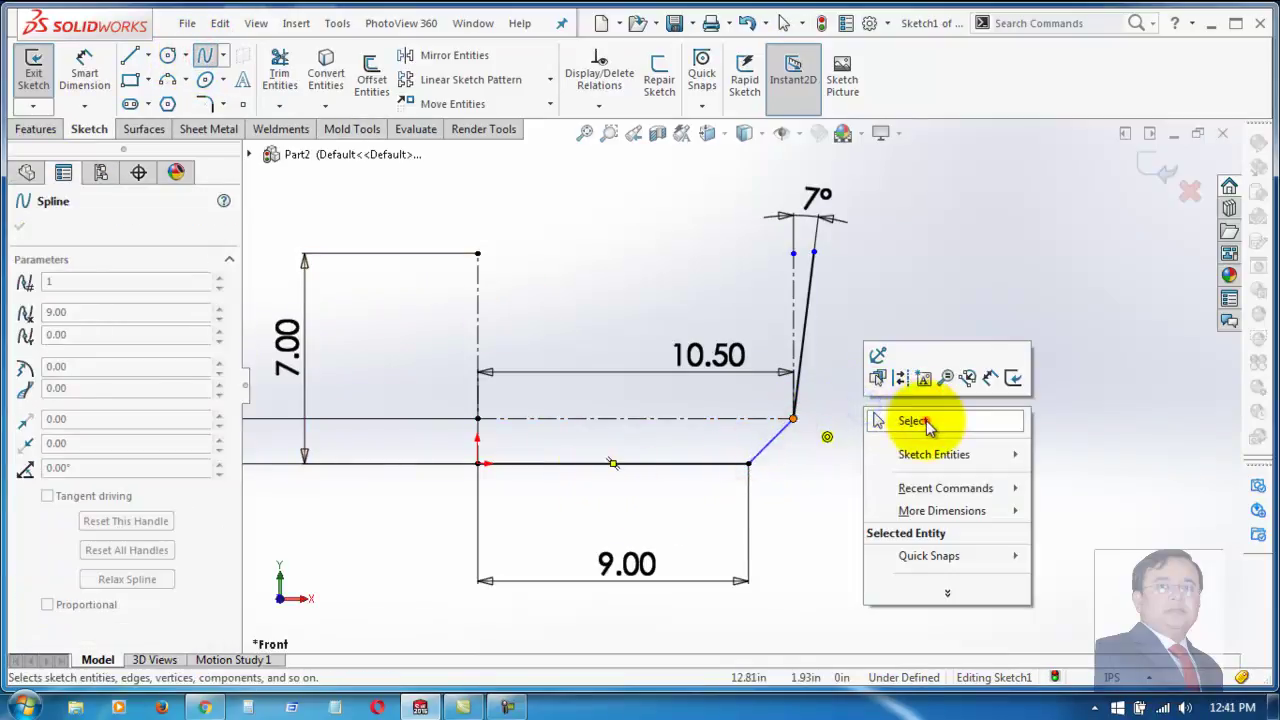
left_click(880, 420)
scroll(752, 455, "down", 3)
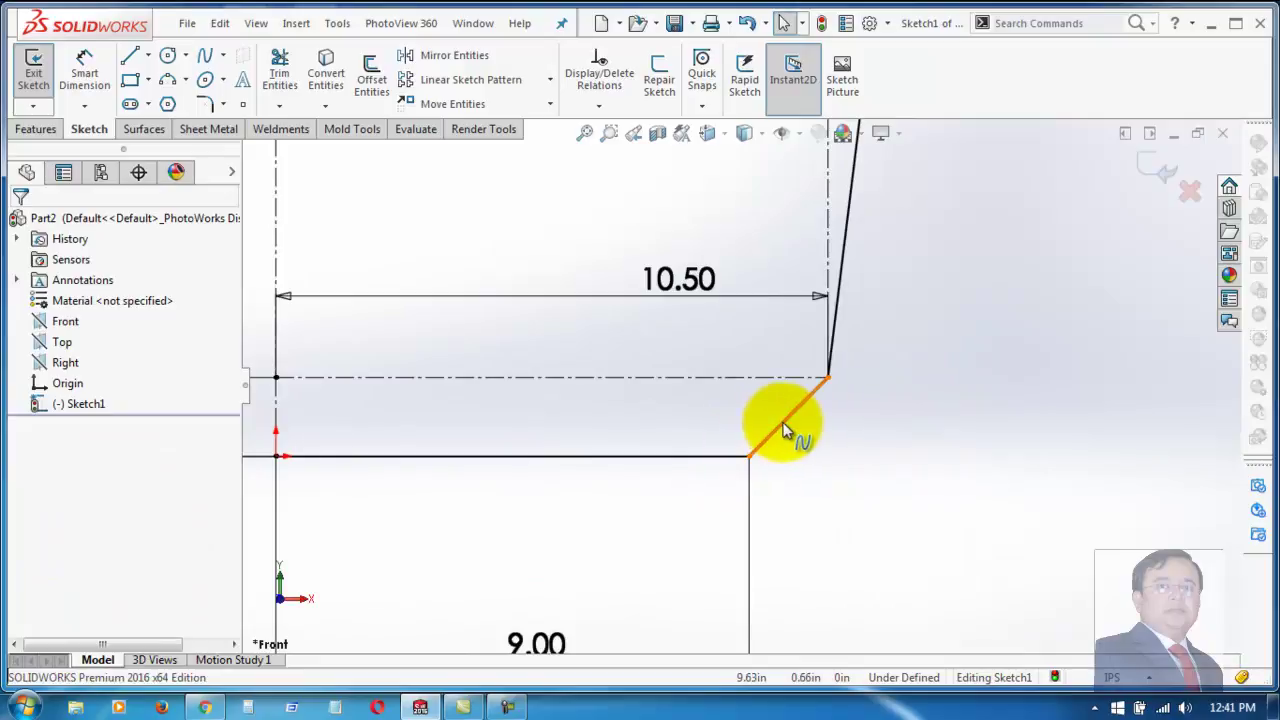
left_click(785, 430)
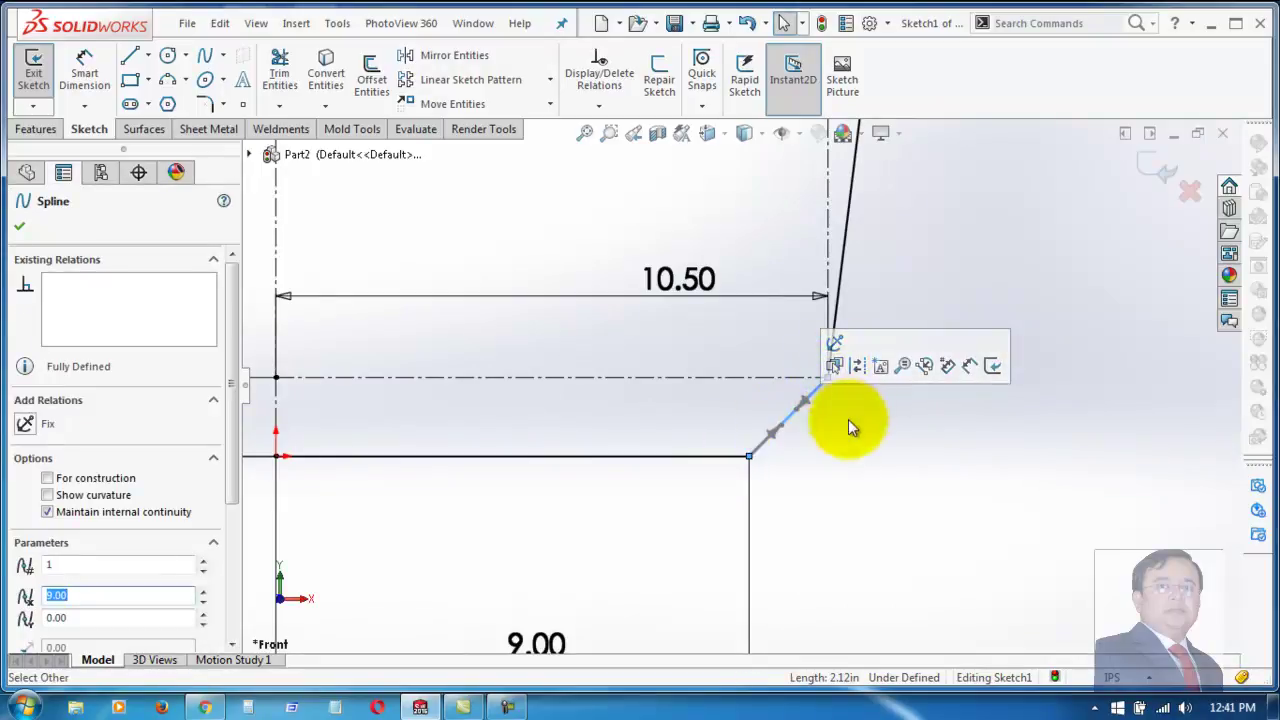
left_click_drag(810, 405, 822, 420)
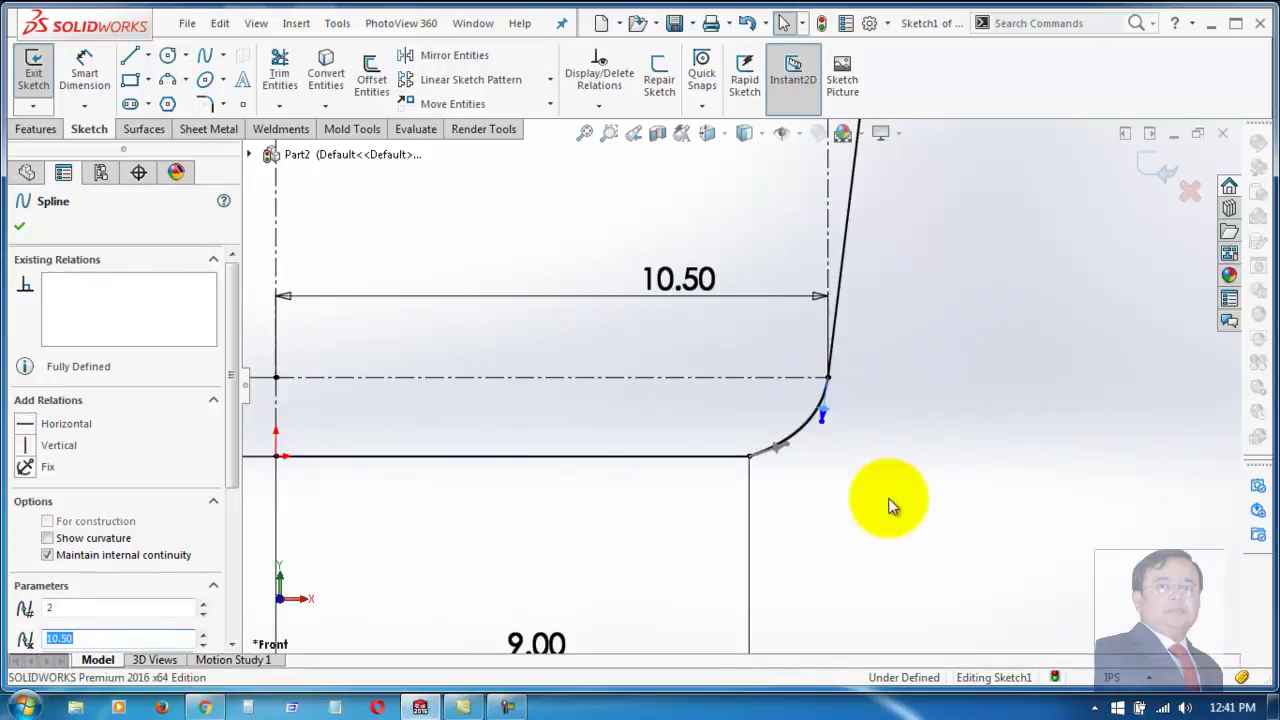
left_click(851, 477)
Step: Make the spline tangent to the wall line and horizontal at the base, then view it at an angle
left_click(831, 336)
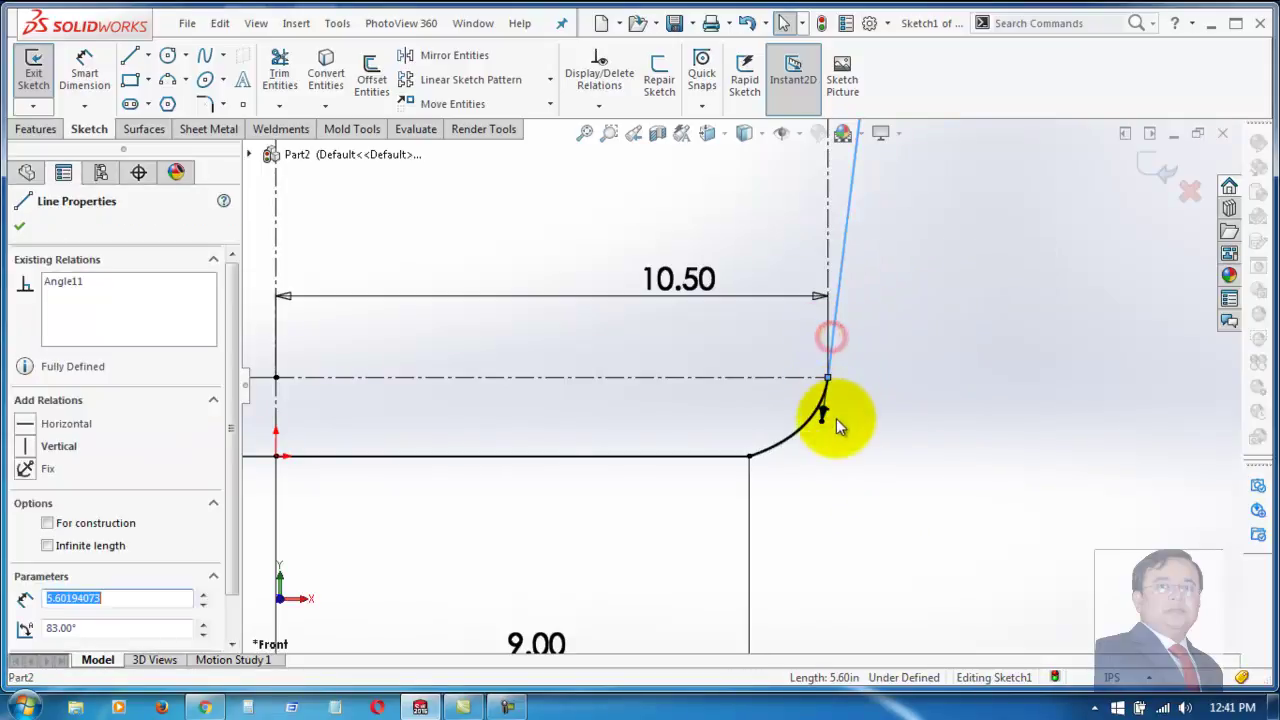
left_click(800, 430, "ctrl")
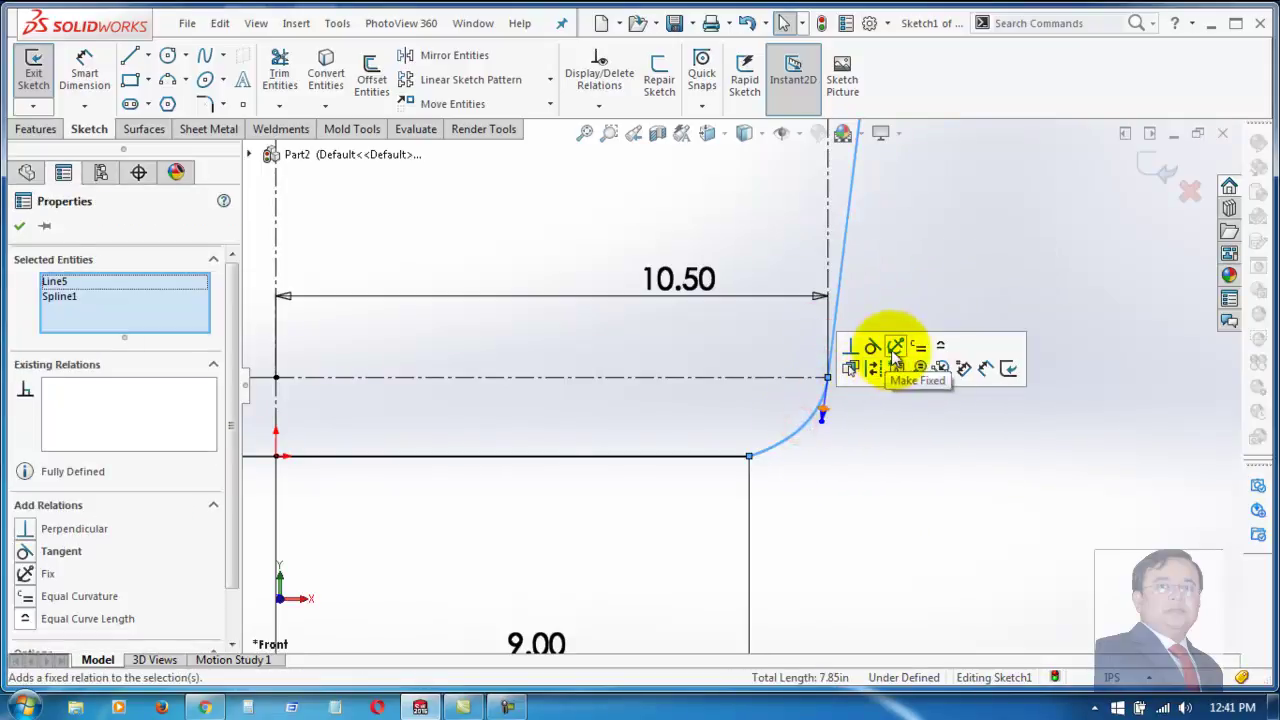
left_click(876, 348)
left_click(894, 525)
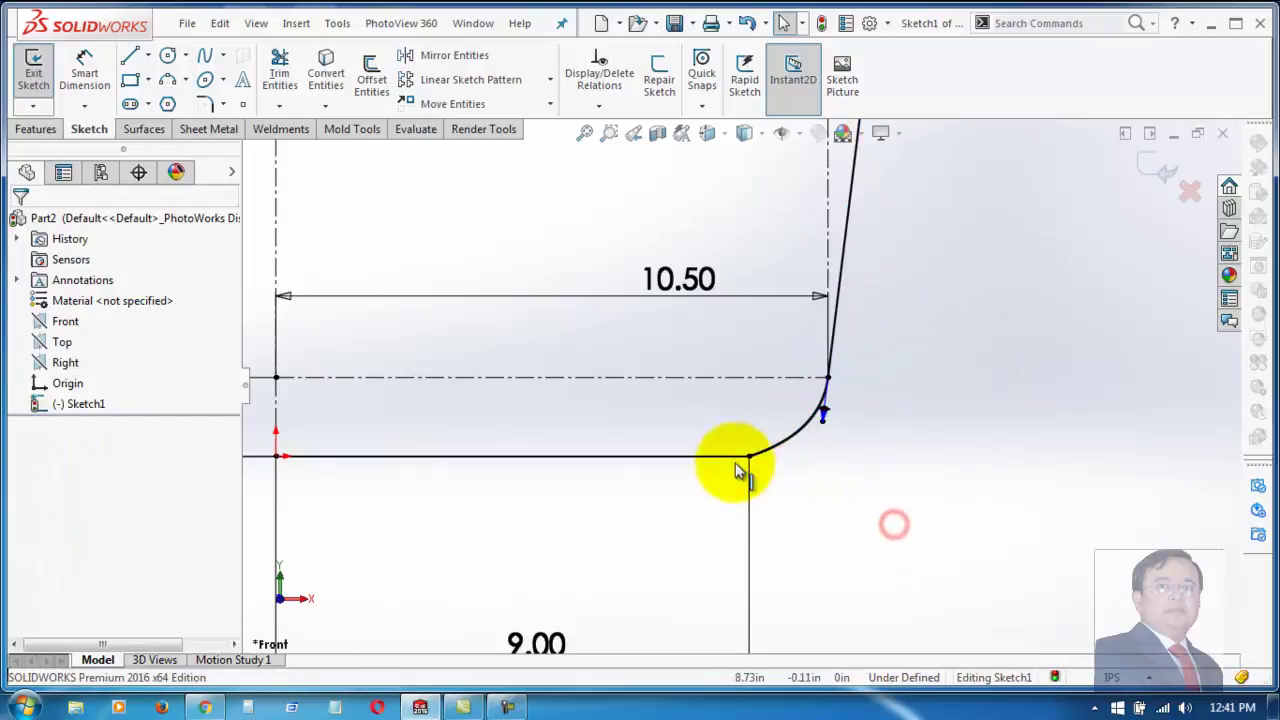
left_click(726, 457)
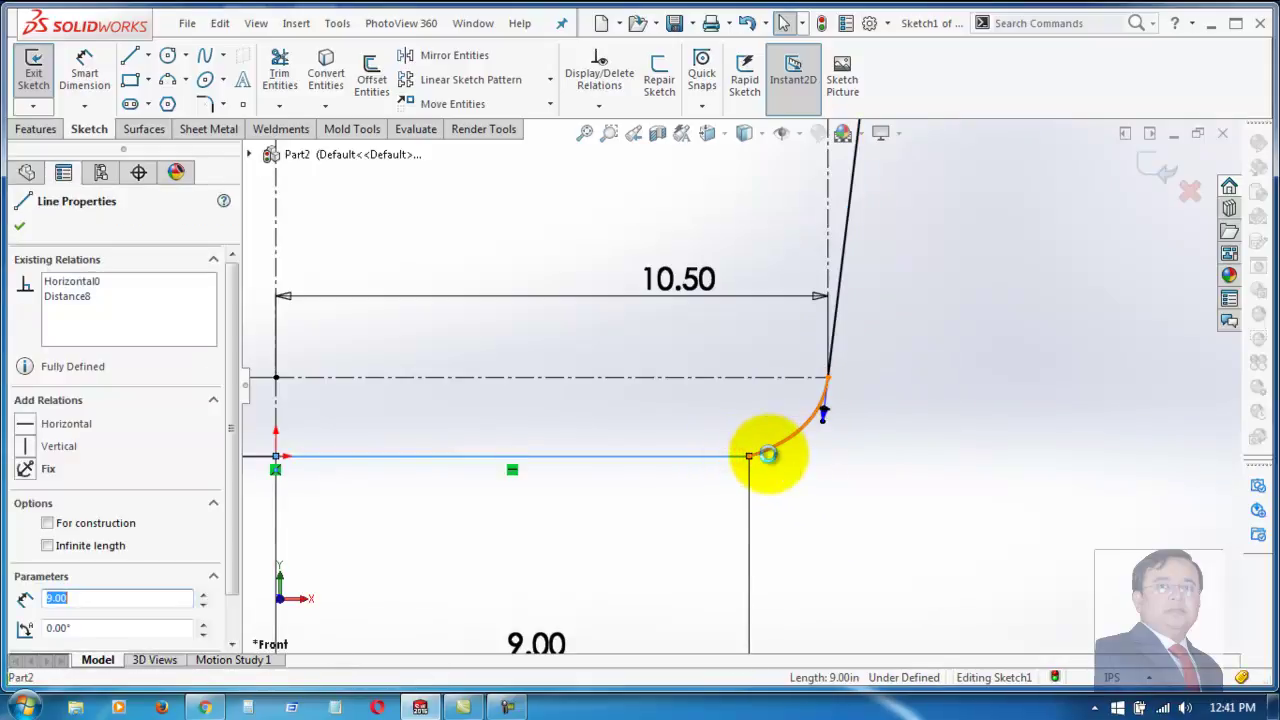
left_click(812, 478)
left_click(778, 445)
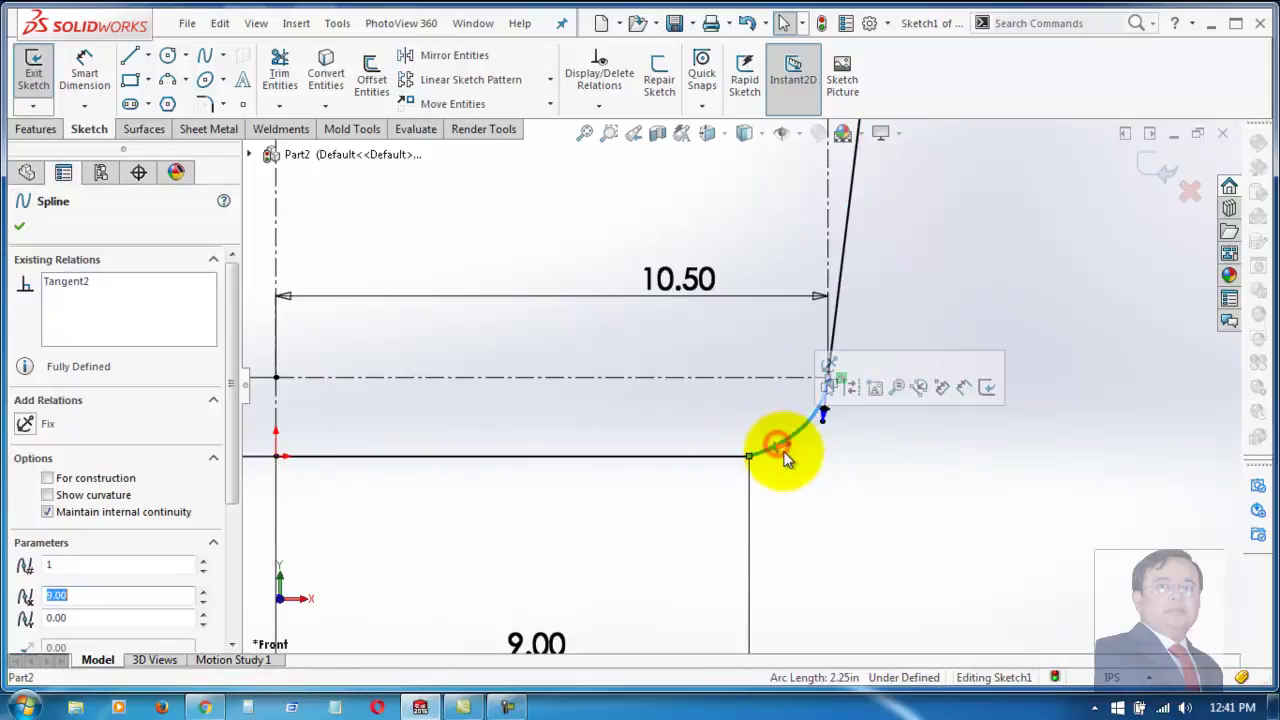
left_click(781, 451)
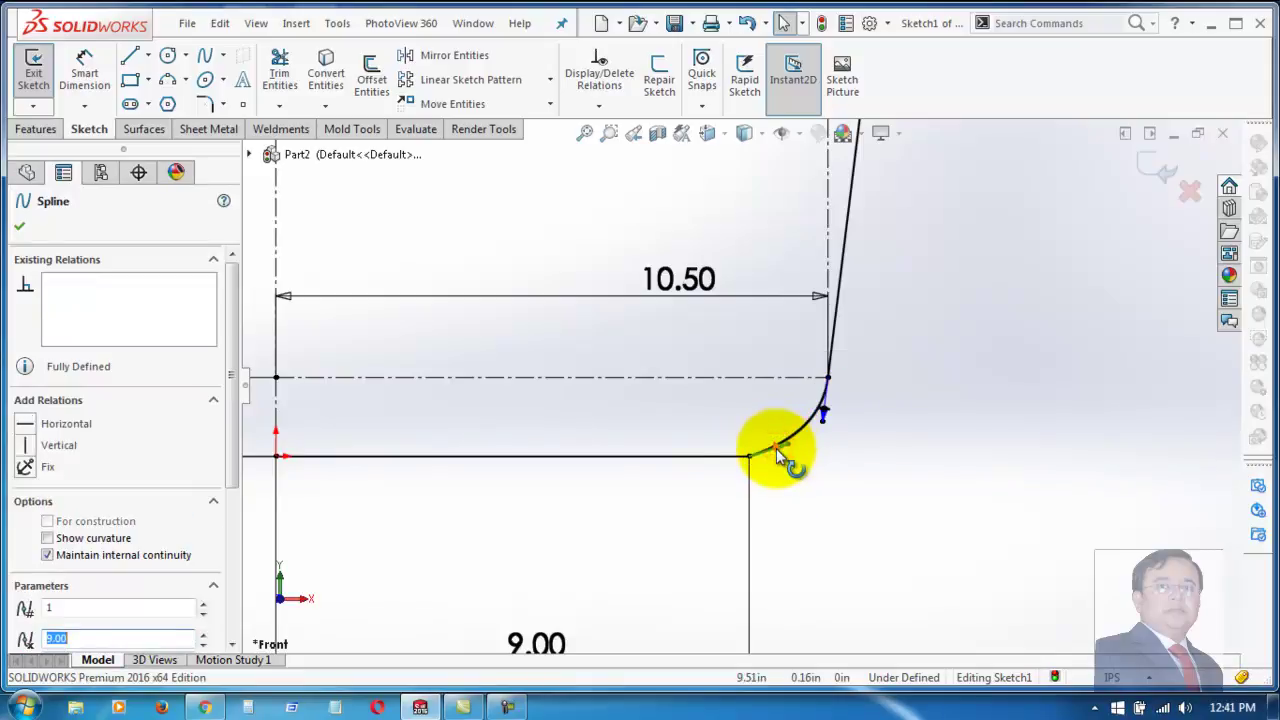
left_click(35, 424)
left_click(843, 487)
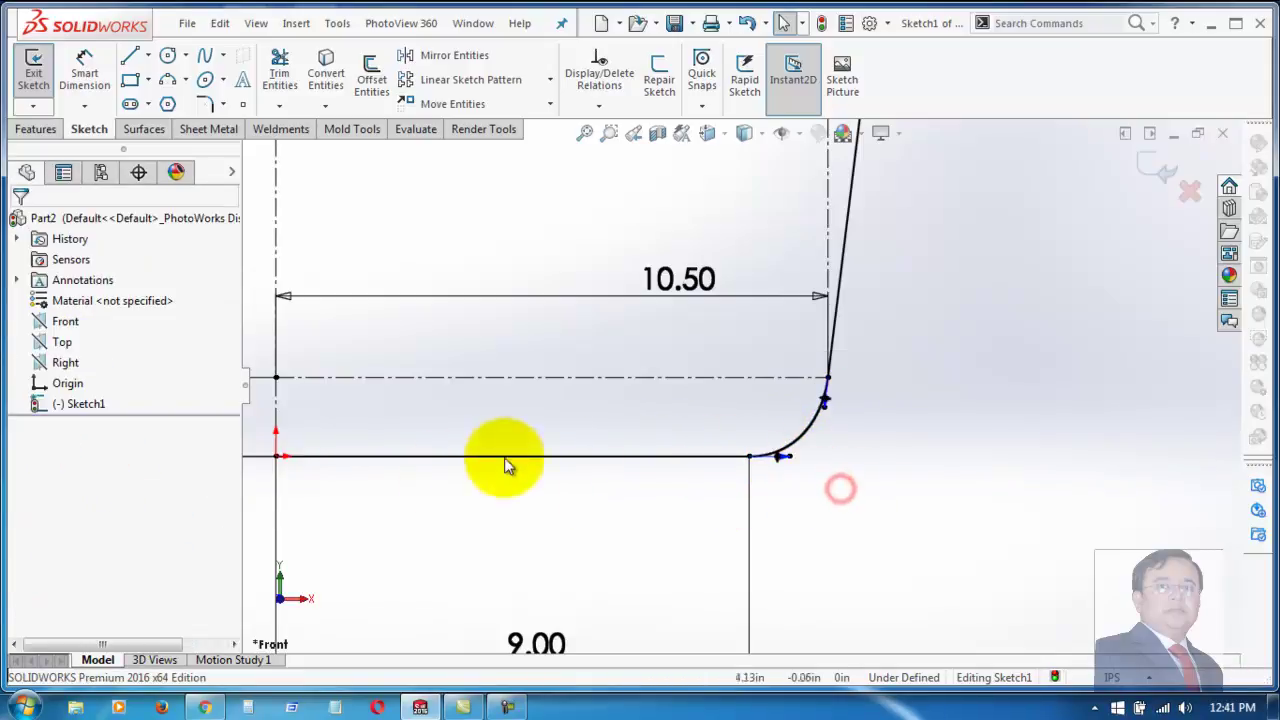
middle_click_drag(506, 463, 578, 456)
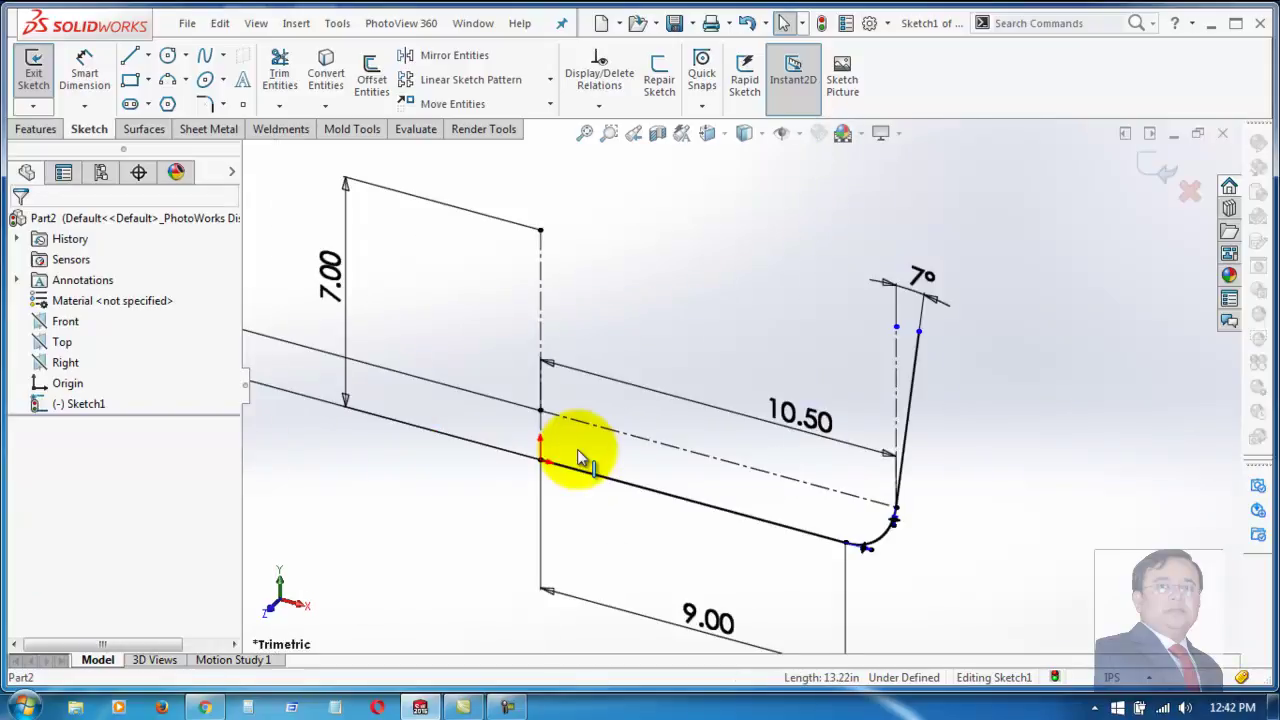
Step: Draw the top line from the 7.00 height to the top of the sloped wall
left_click(129, 56)
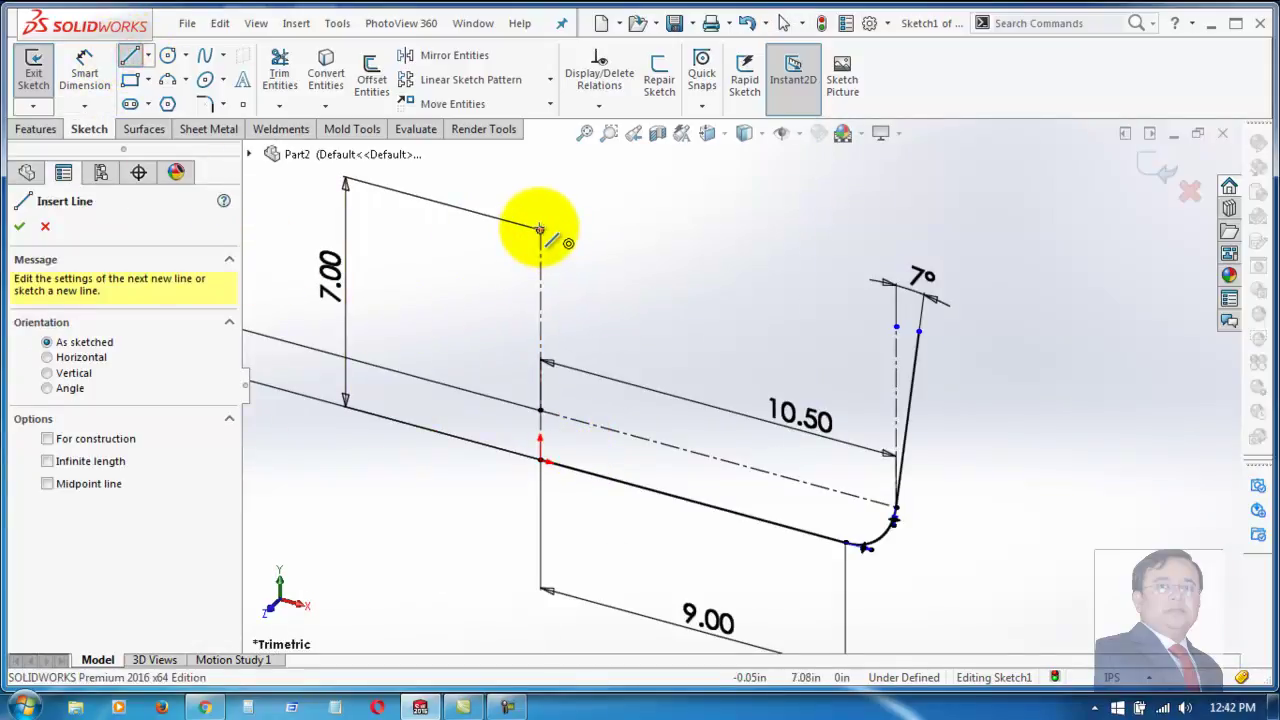
left_click(540, 230)
left_click(897, 326)
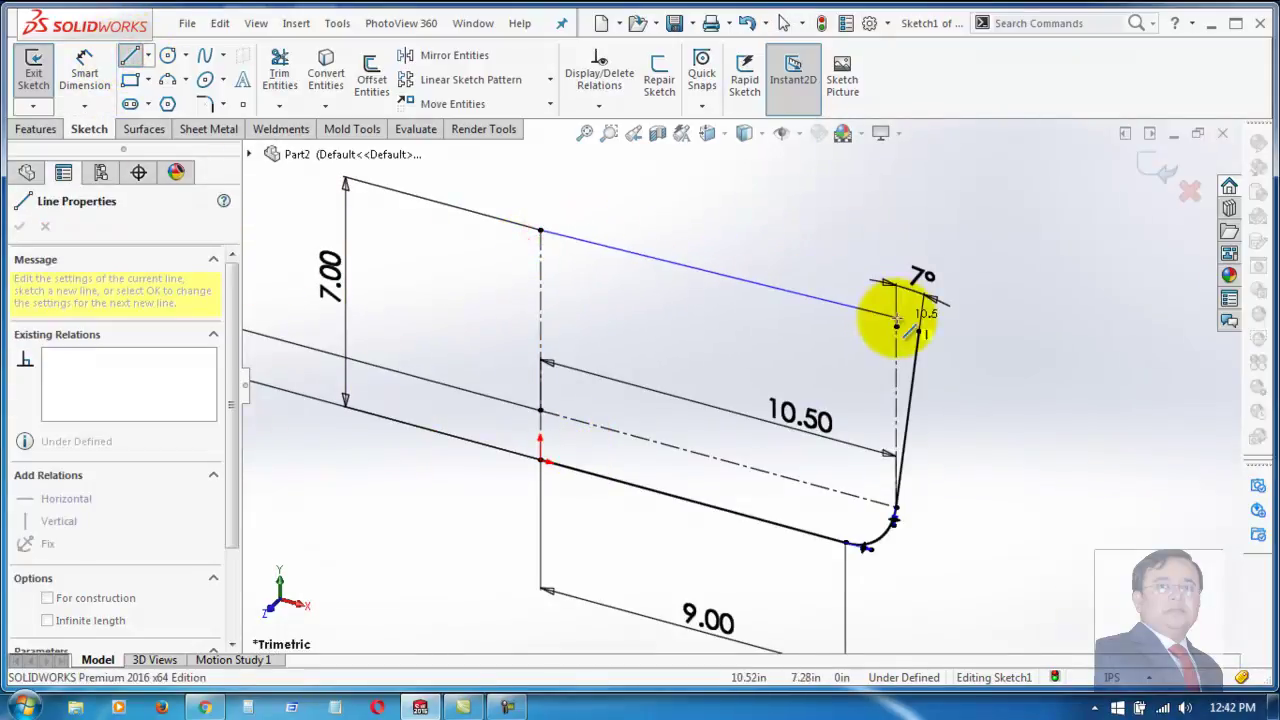
right_click(966, 324)
left_click(1006, 333)
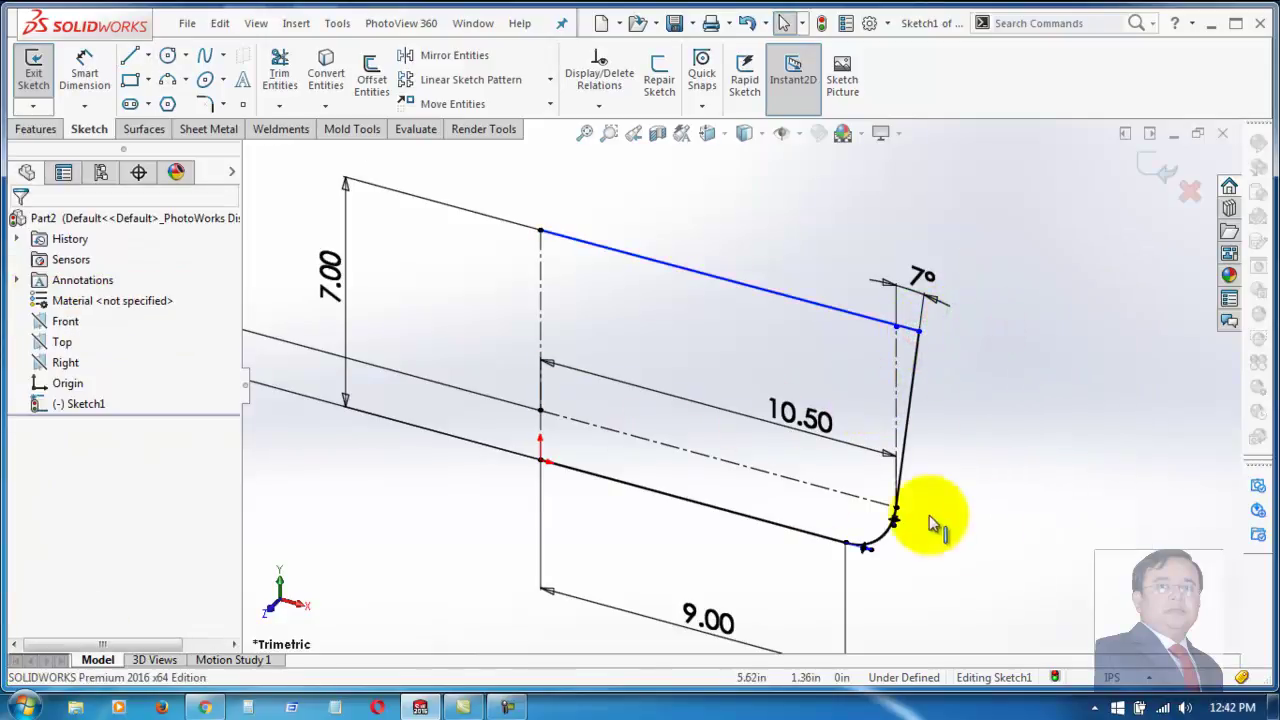
mouse_move(1077, 514)
middle_mouse_down()
mouse_move(1123, 420)
mouse_move(1119, 470)
middle_mouse_up()
Step: Dimension the top line at 11.18 and zoom to fit the sketch
left_click(84, 62)
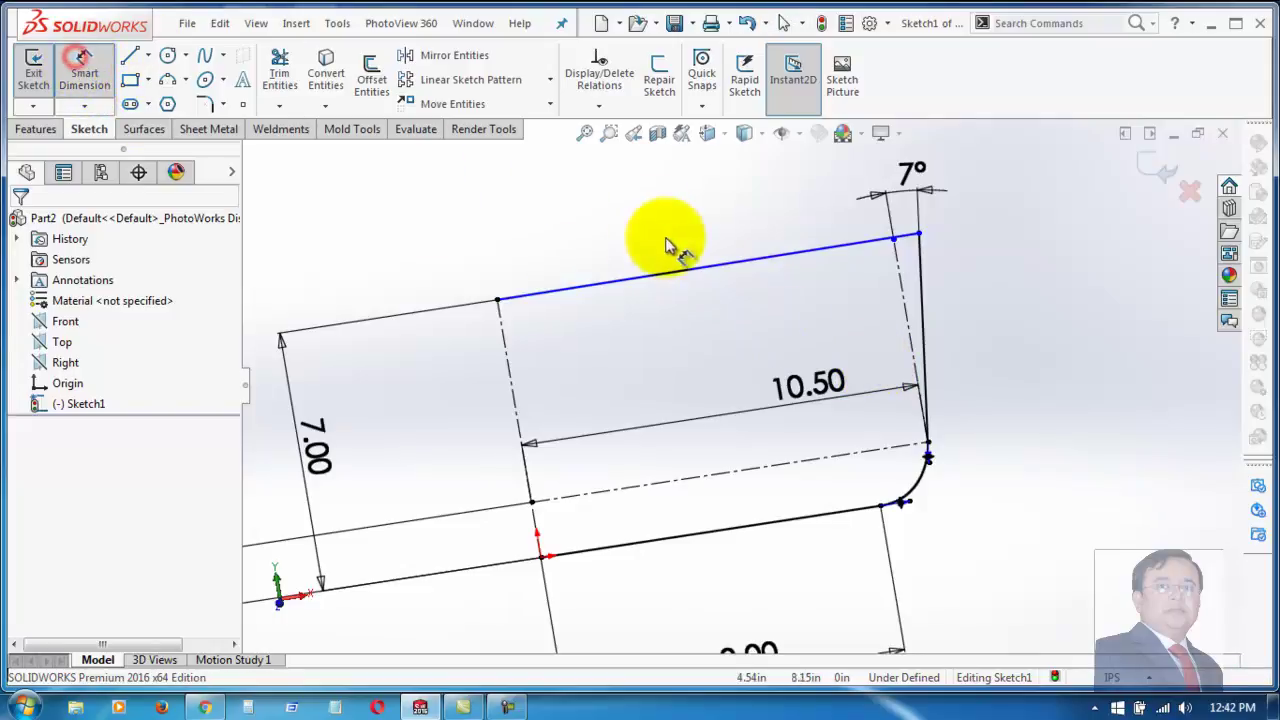
left_click(670, 272)
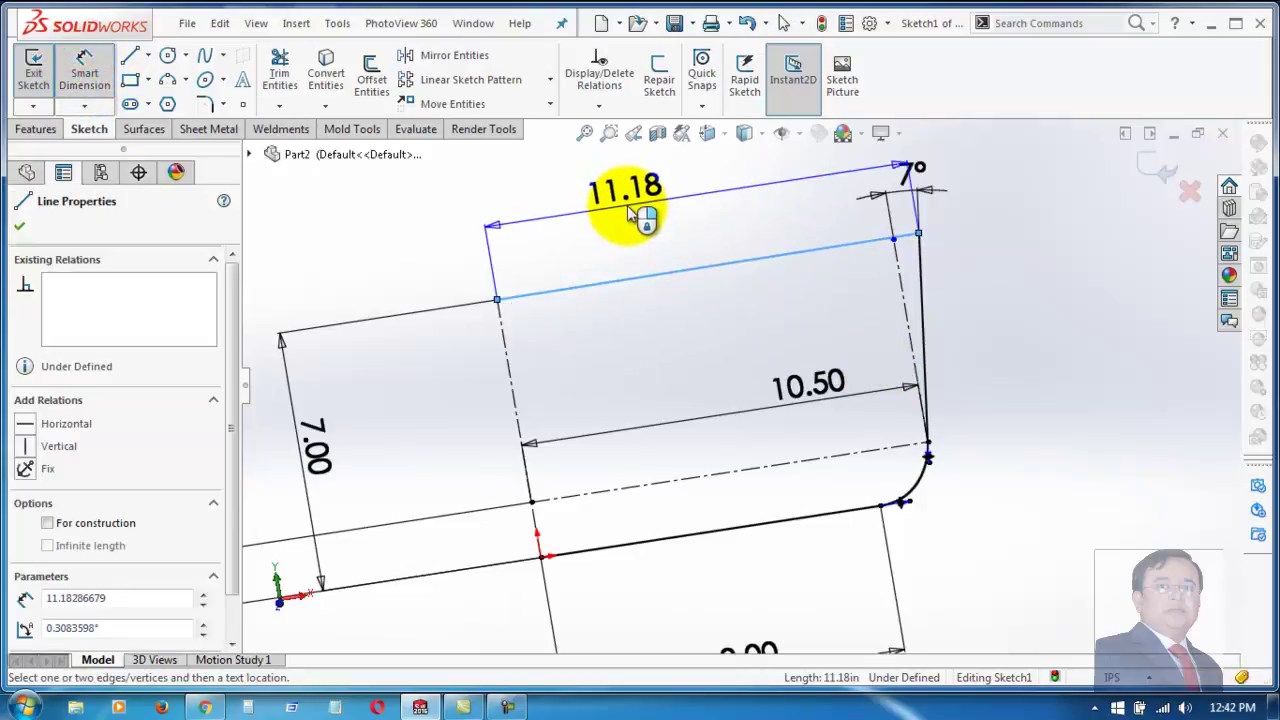
left_click(620, 198)
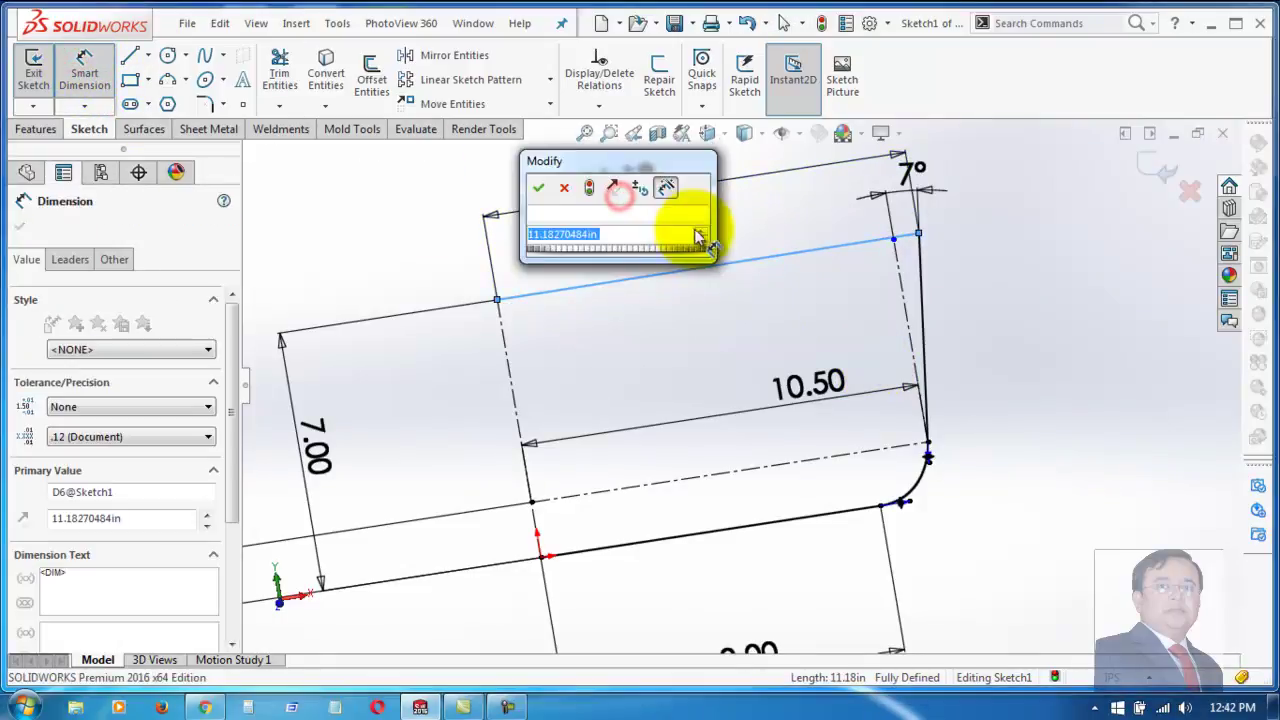
left_click(533, 189)
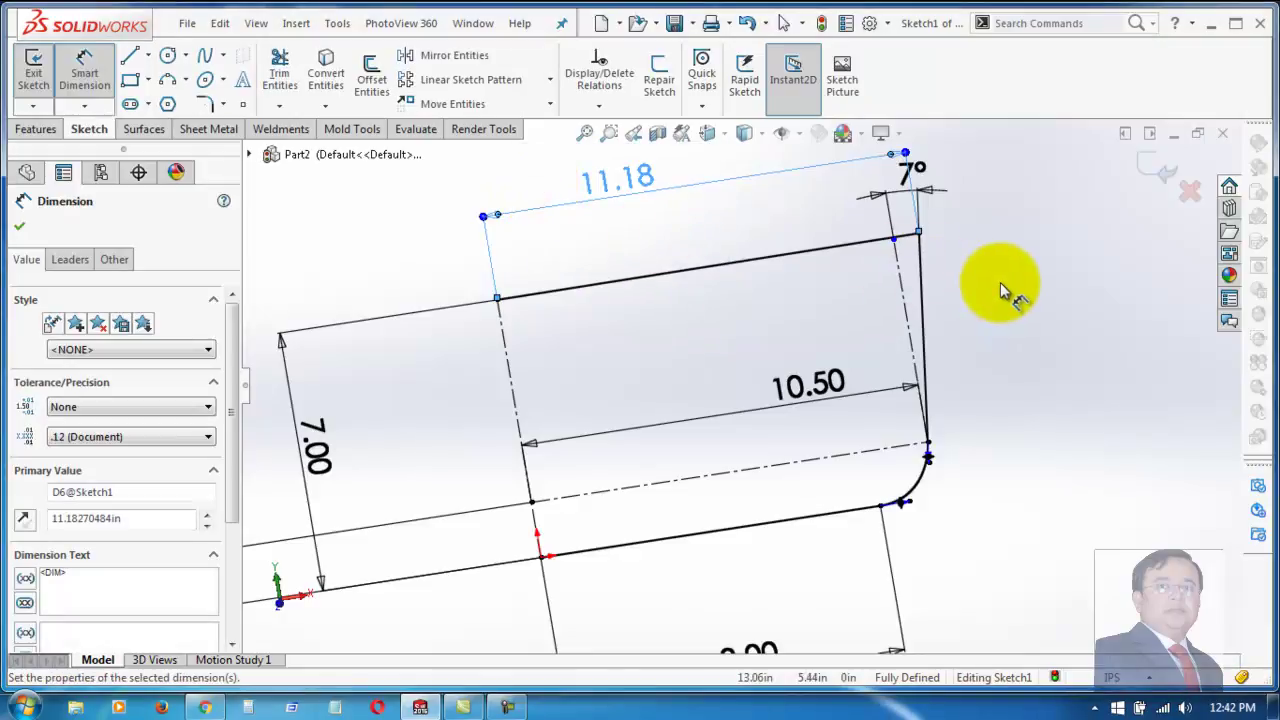
left_click(22, 228)
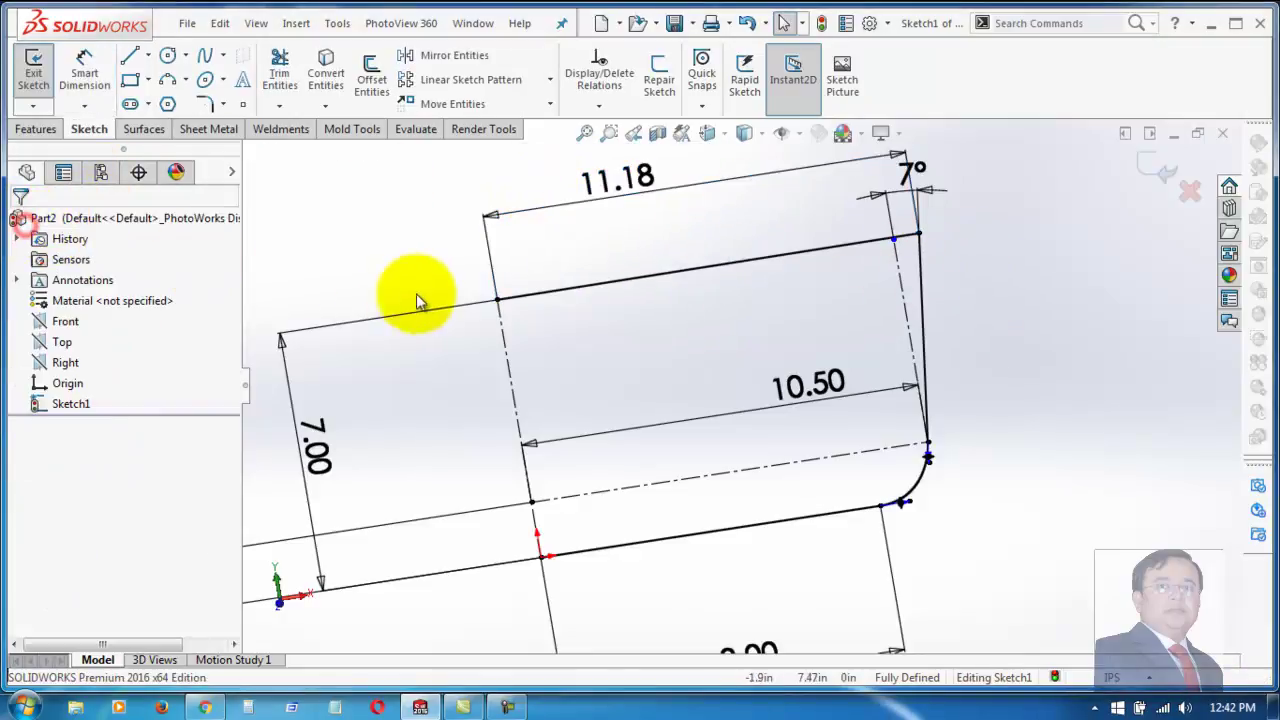
key("f")
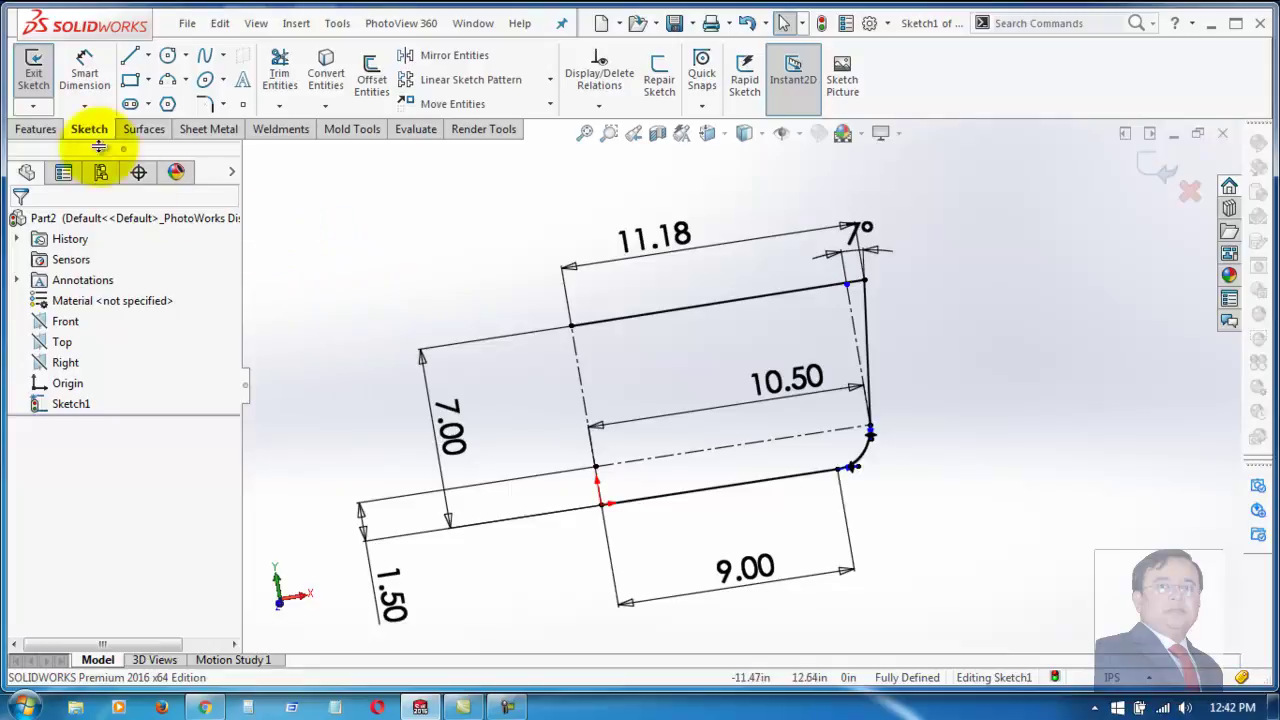
left_click(35, 128)
Step: Try revolving the open sketch about the vertical line, then cancel the revolve
left_click(97, 80)
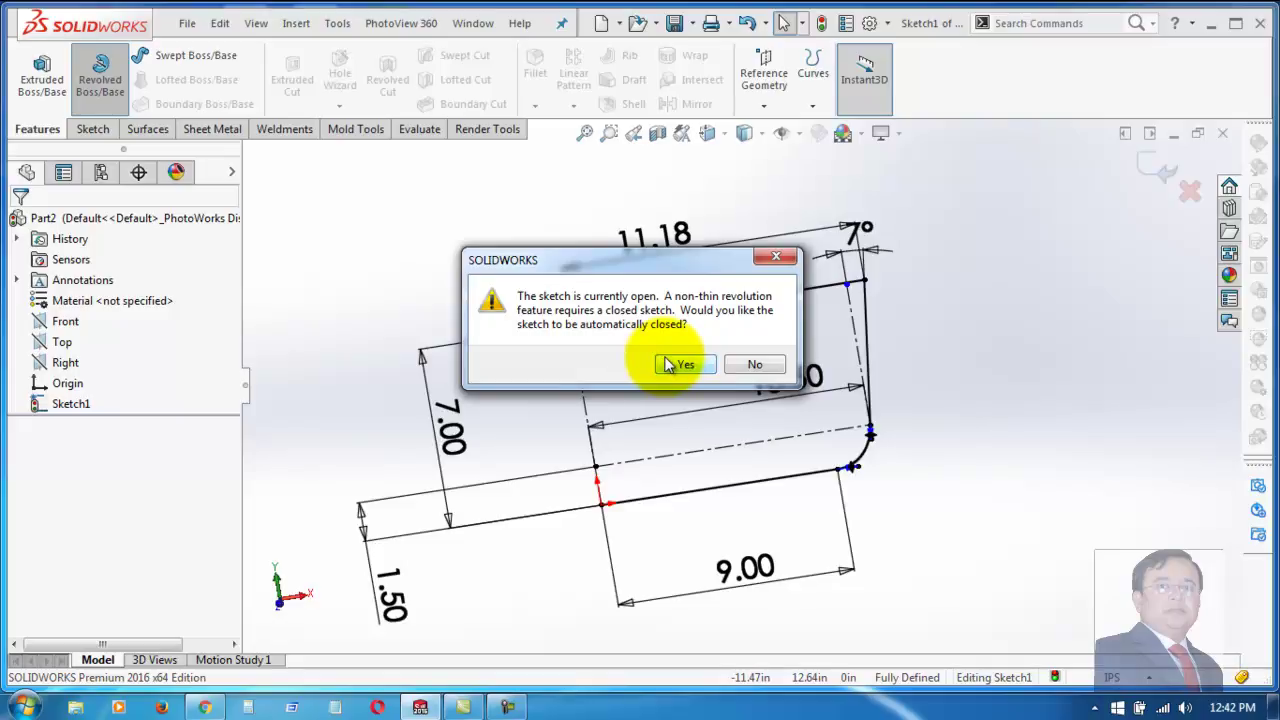
left_click(752, 364)
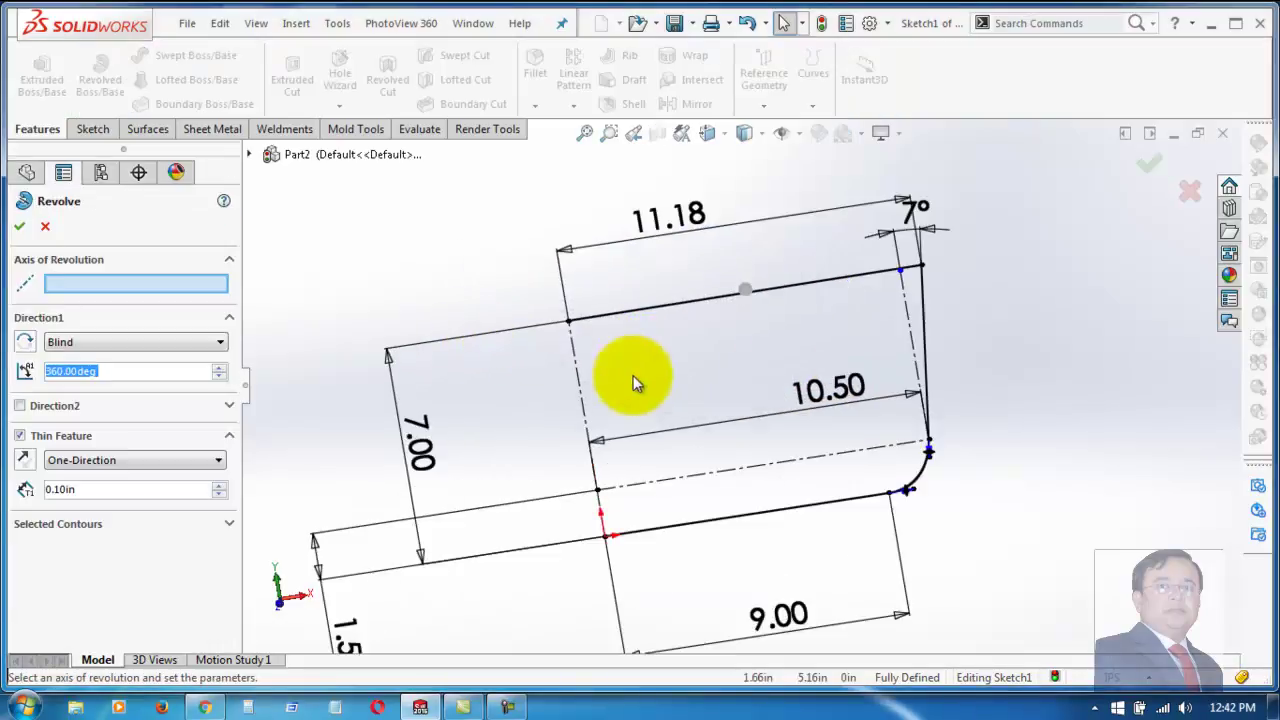
scroll(608, 534, "down", 2)
scroll(643, 471, "down", 2)
scroll(643, 471, "down", 2)
scroll(645, 485, "down", 2)
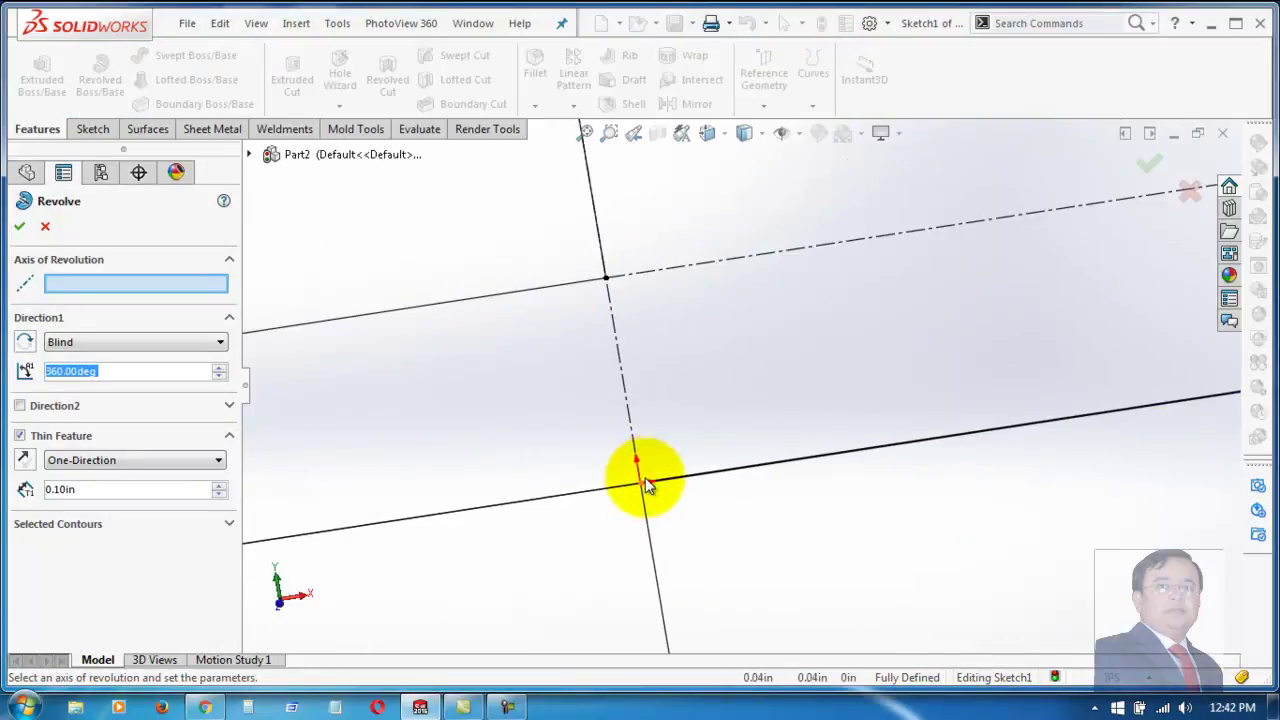
scroll(645, 485, "up", 2)
scroll(654, 471, "up", 2)
scroll(729, 391, "up", 2)
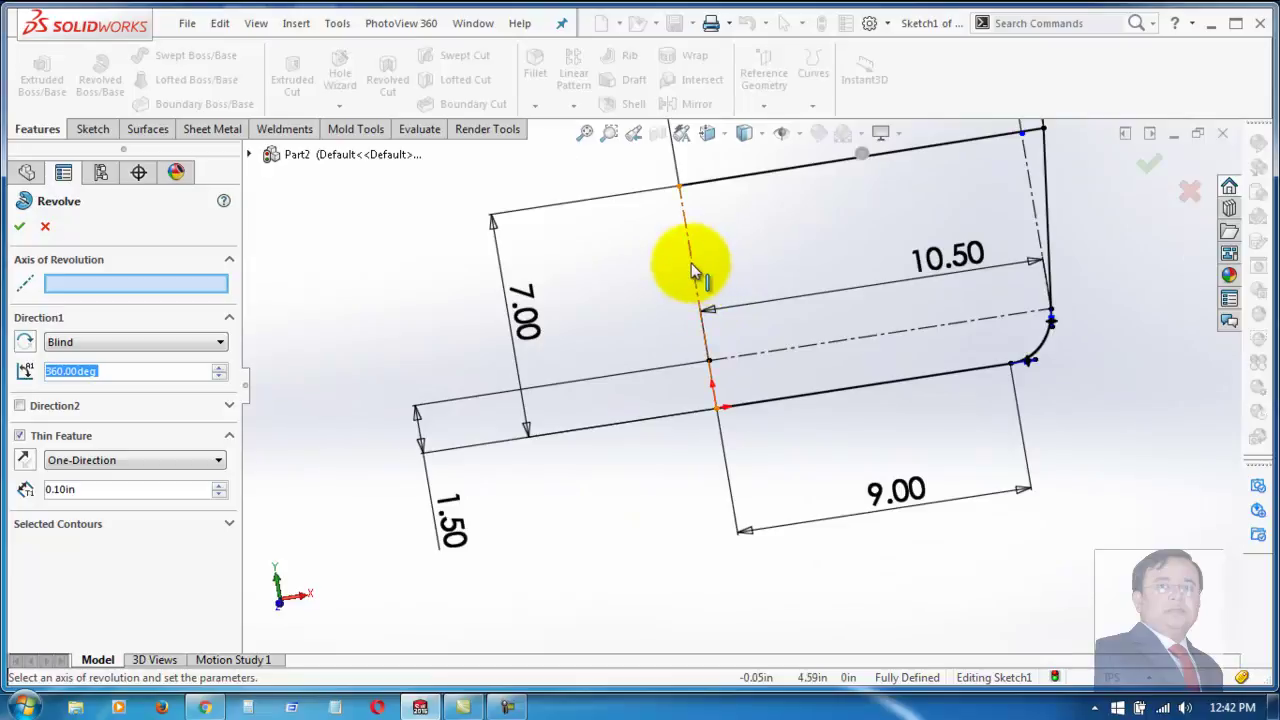
left_click(692, 266)
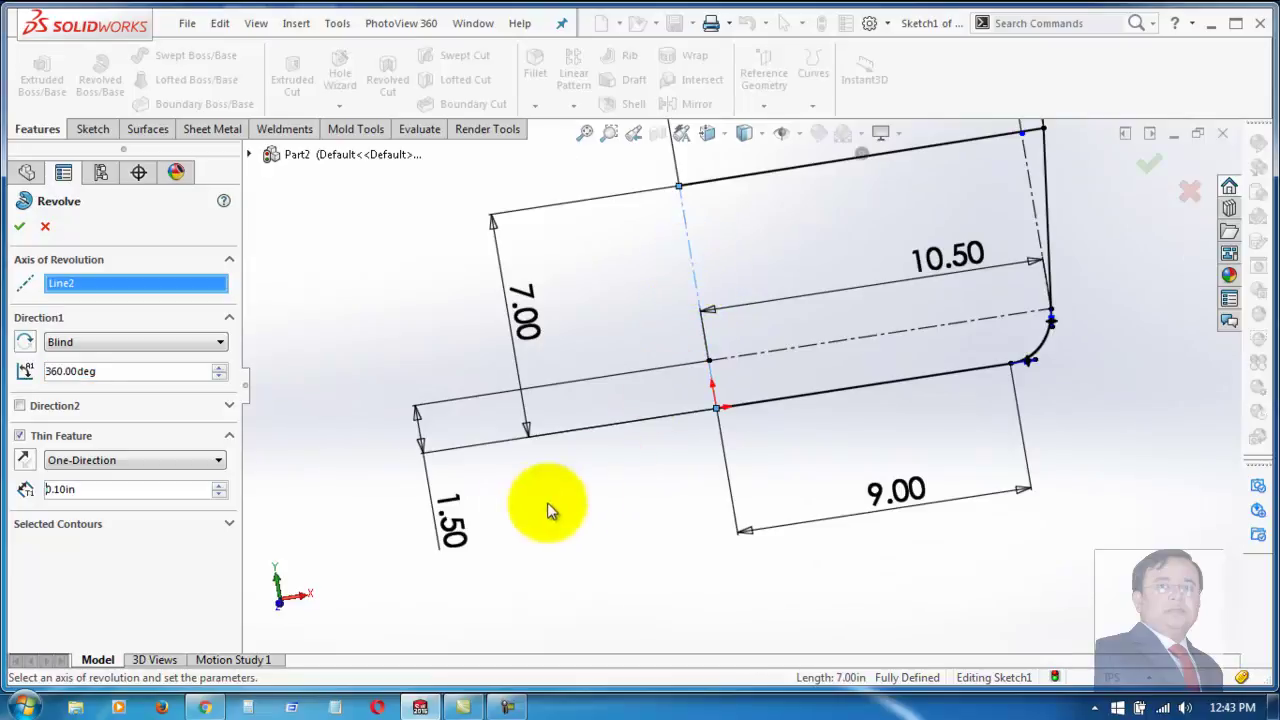
left_click(45, 226)
Step: Convert the vertical construction line into regular sketch geometry to close the profile
left_click(390, 252)
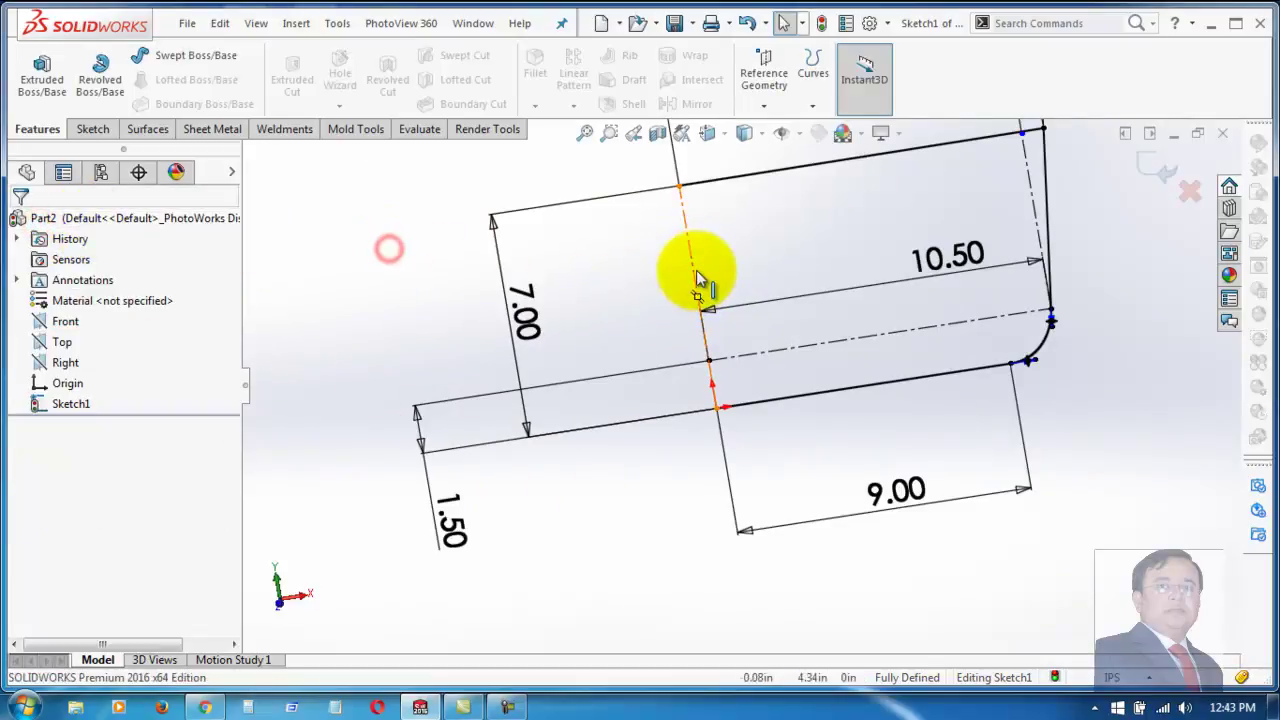
left_click(692, 268)
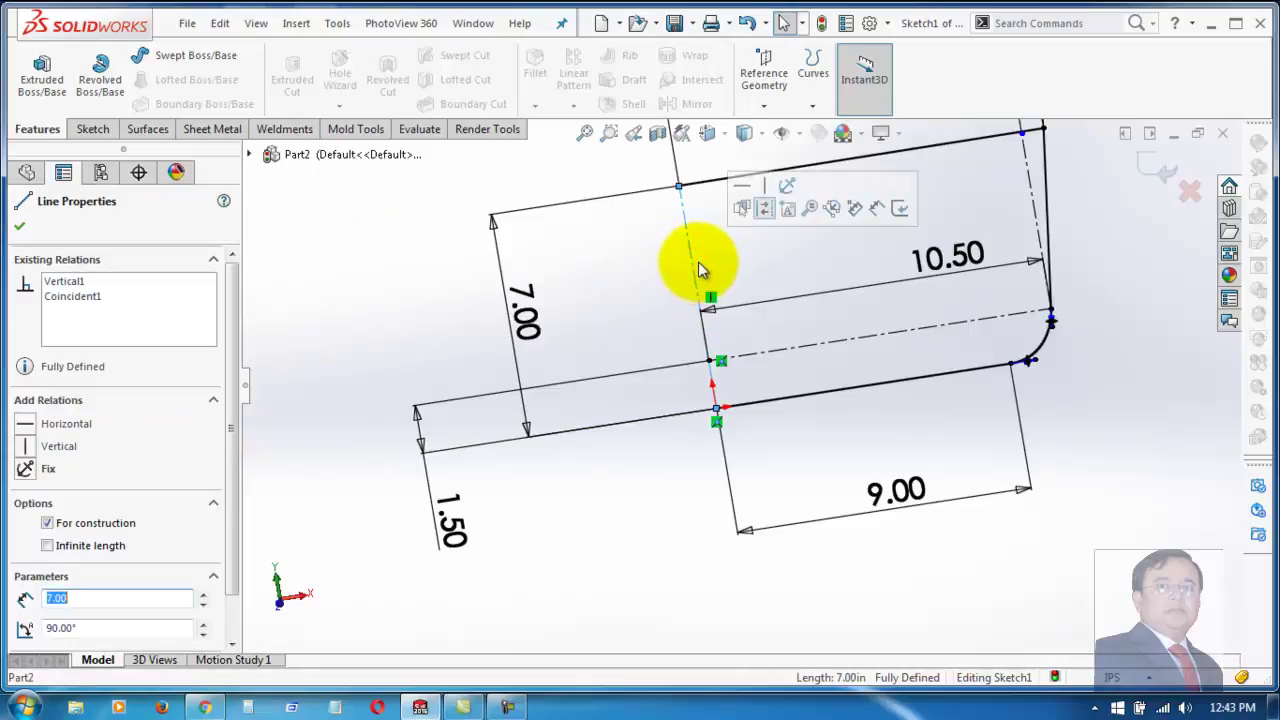
left_click(767, 207)
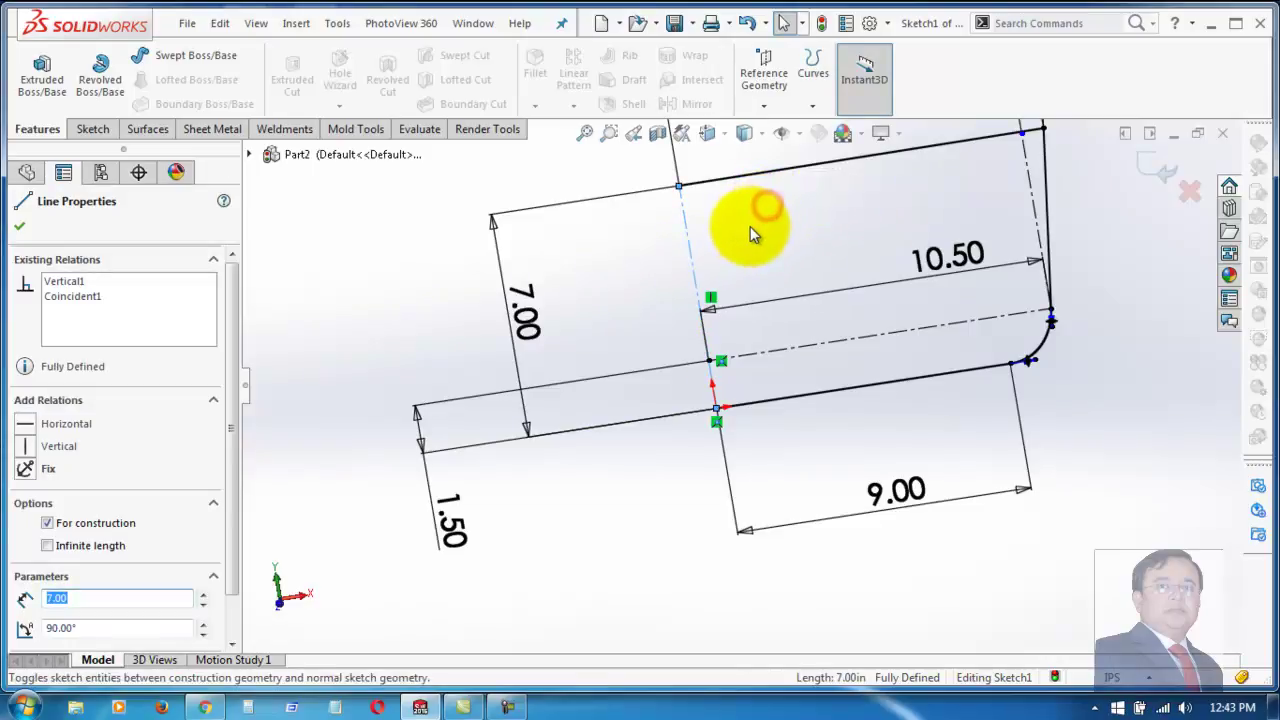
left_click(592, 326)
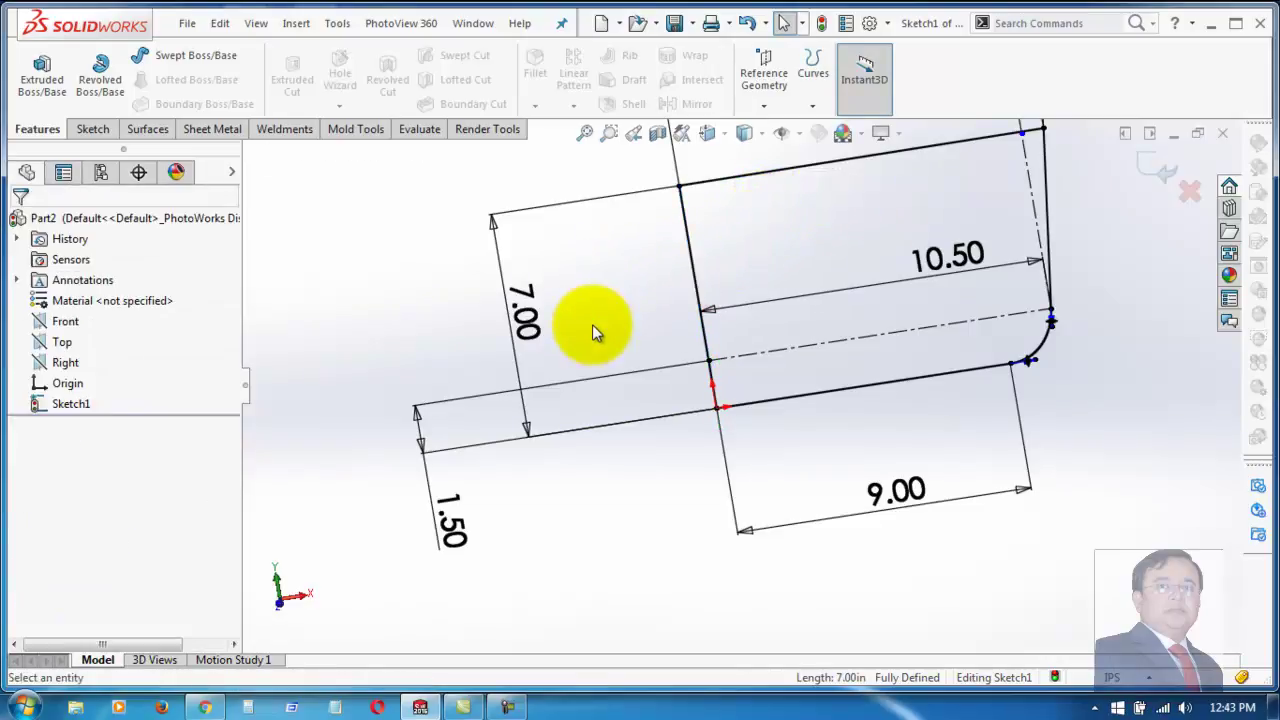
Step: Revolve the profile 360° about vertical Line2 to create Revolve1 and orbit the bowl
key("z")
key("z")
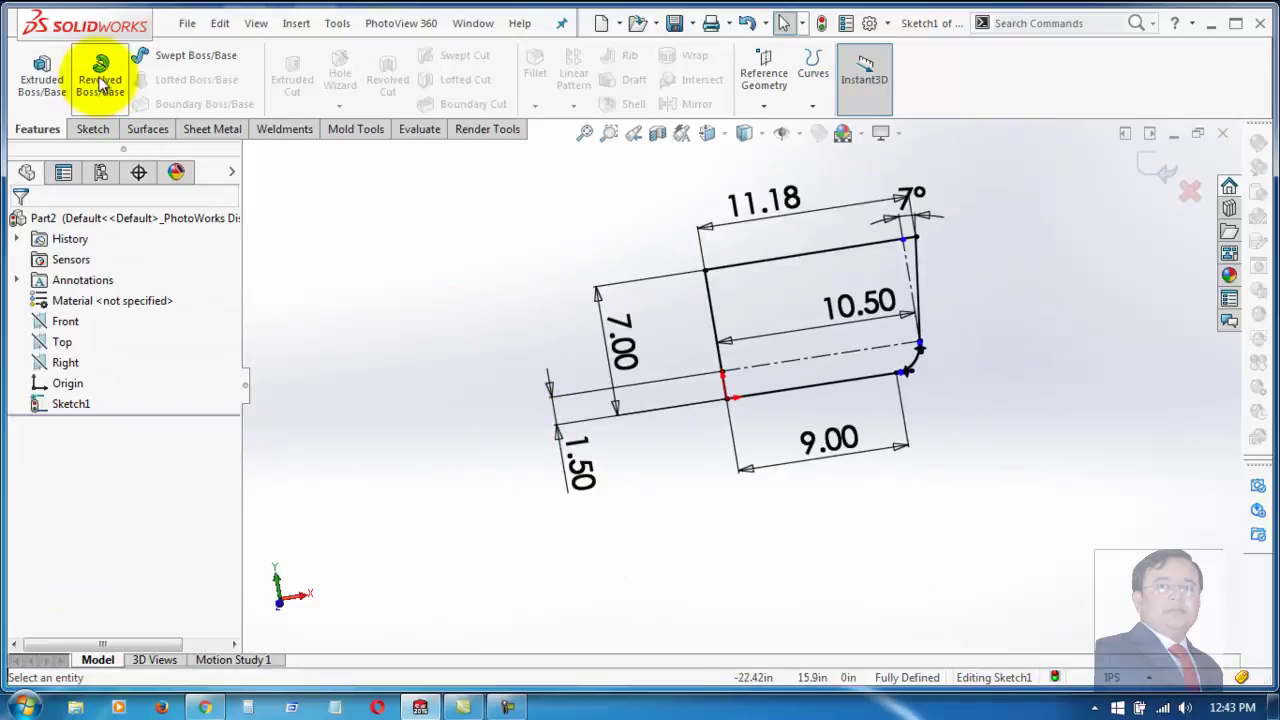
left_click(100, 80)
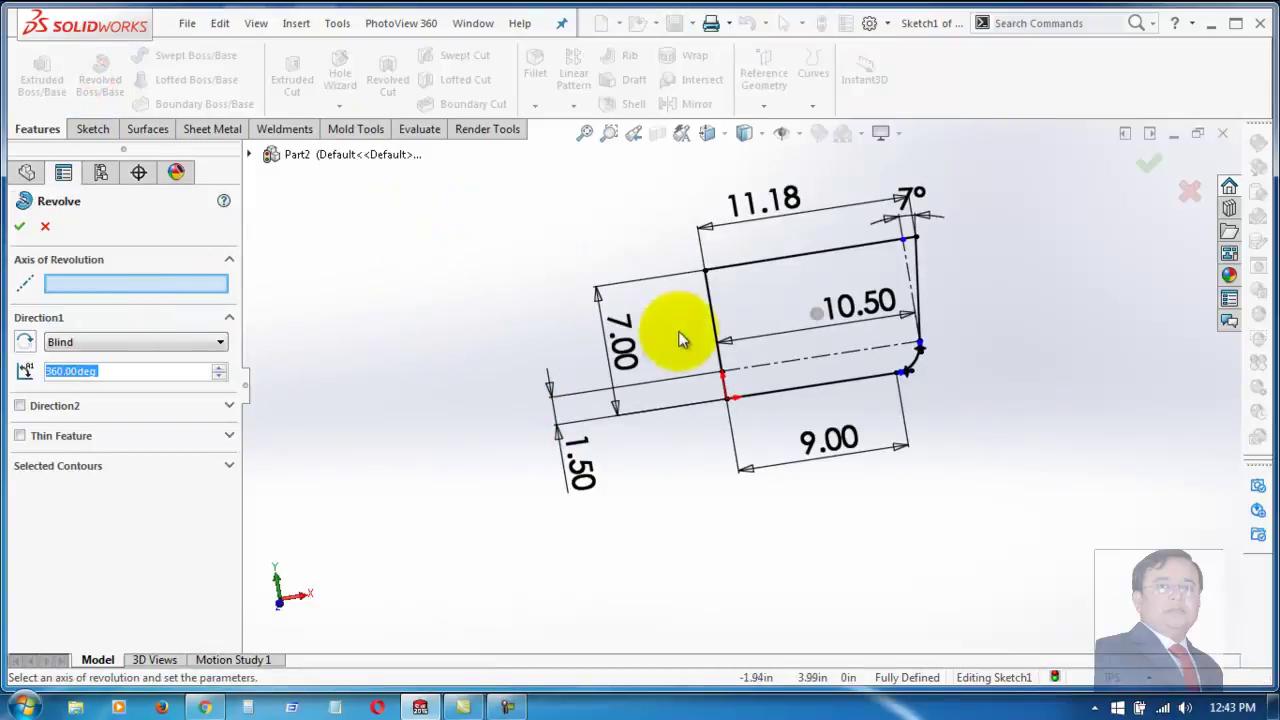
left_click(719, 326)
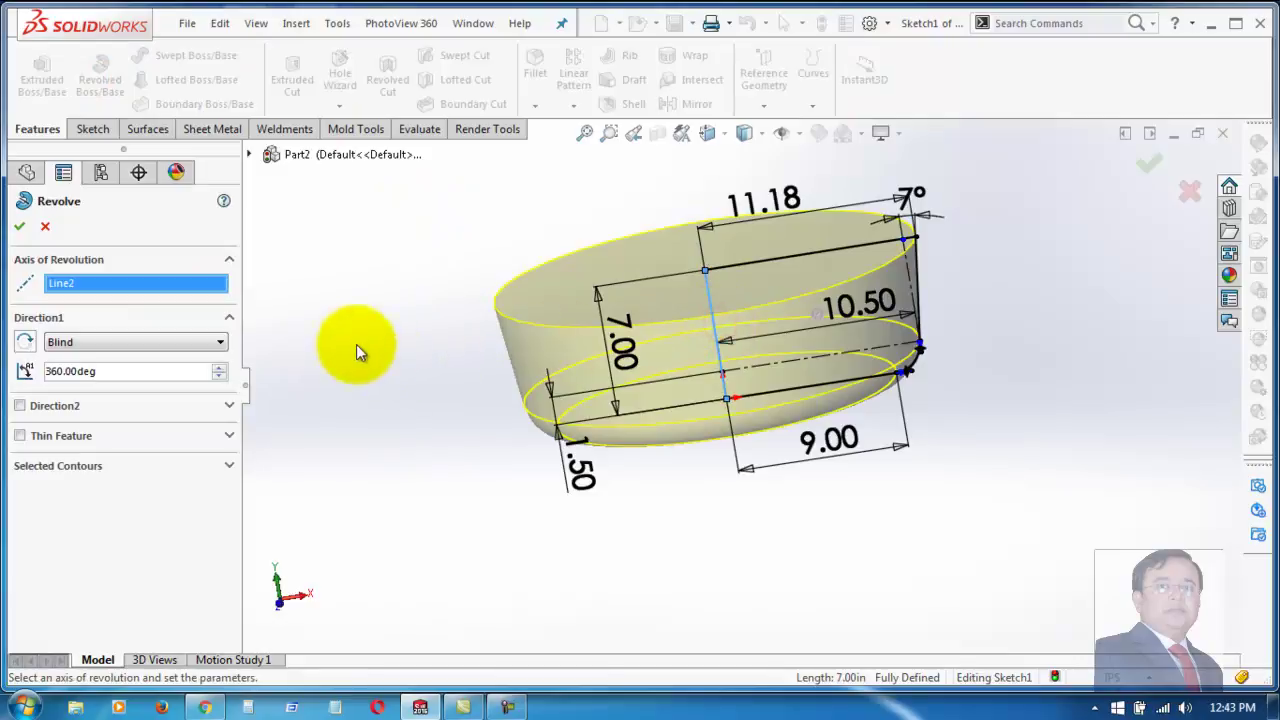
mouse_move(386, 314)
middle_mouse_down()
mouse_move(446, 280)
mouse_move(409, 423)
mouse_move(497, 371)
mouse_move(523, 257)
mouse_move(403, 333)
mouse_move(391, 157)
middle_mouse_up()
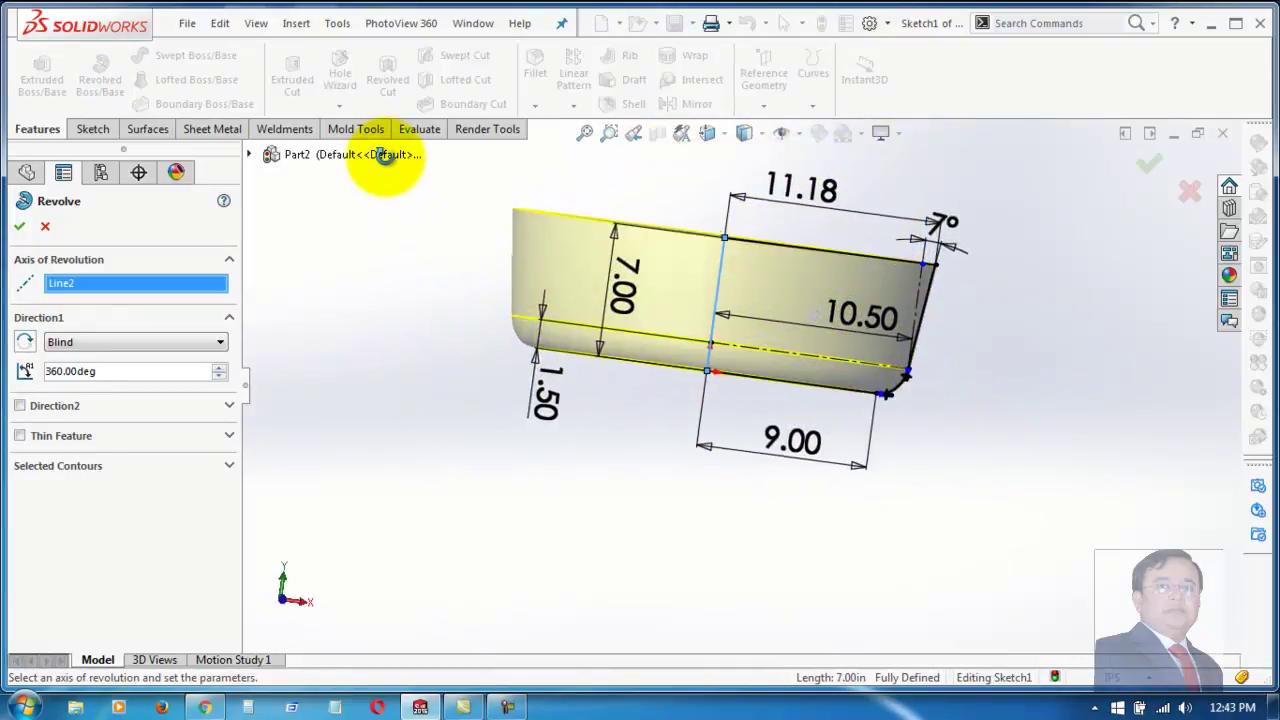
left_click(19, 226)
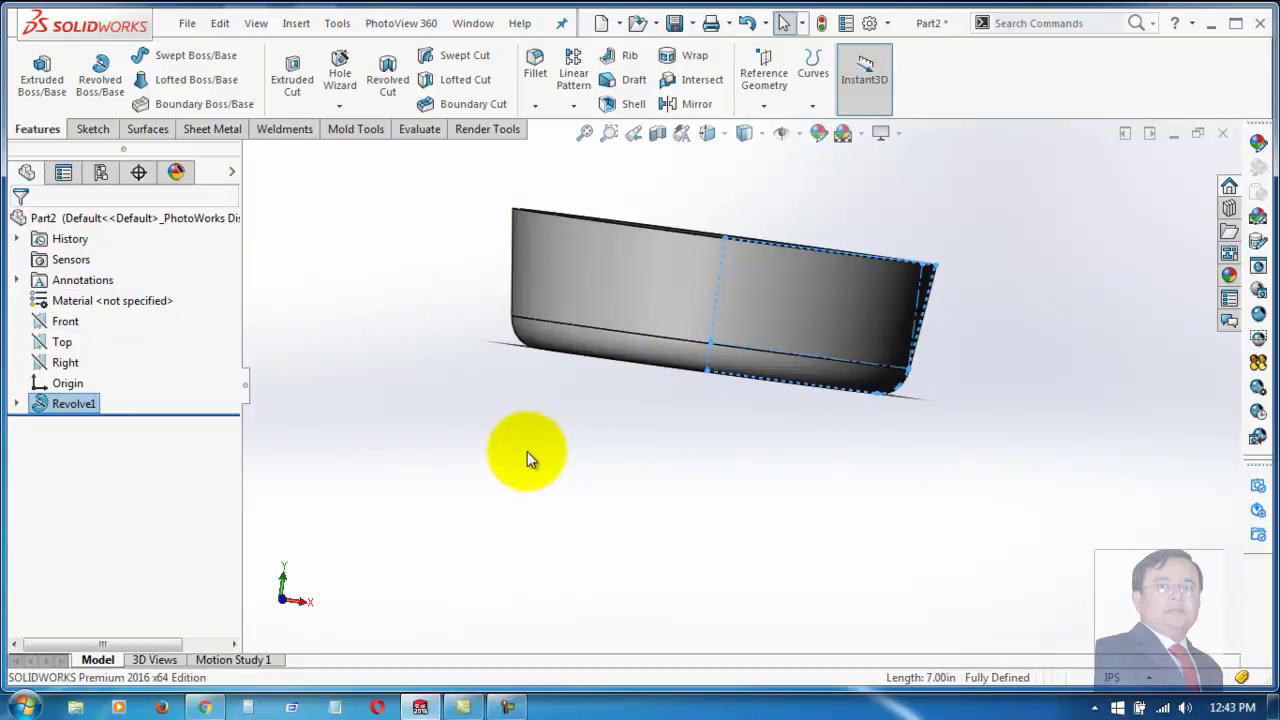
left_click(534, 453)
mouse_move(780, 466)
middle_mouse_down()
mouse_move(746, 523)
mouse_move(750, 608)
mouse_move(728, 450)
middle_mouse_up()
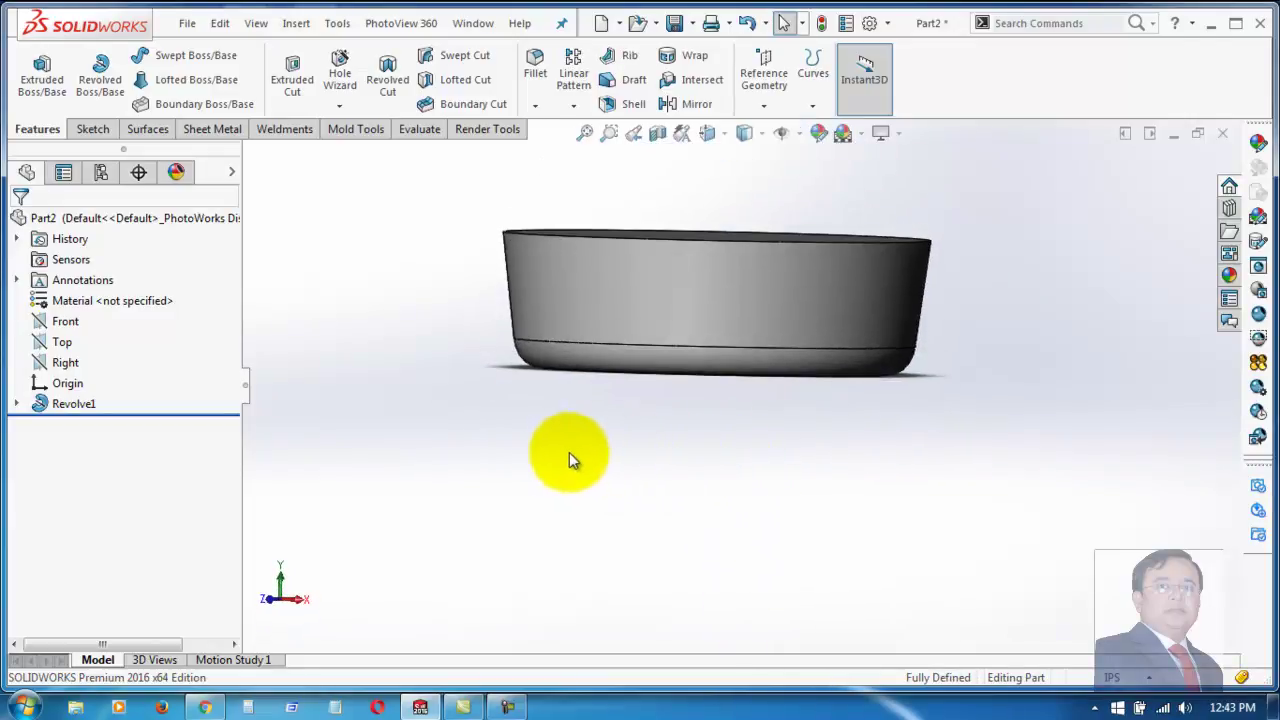
Step: Start Sketch2 on the Right plane and convert the bowl's slanted outer edge into it
left_click(57, 364)
left_click(66, 341)
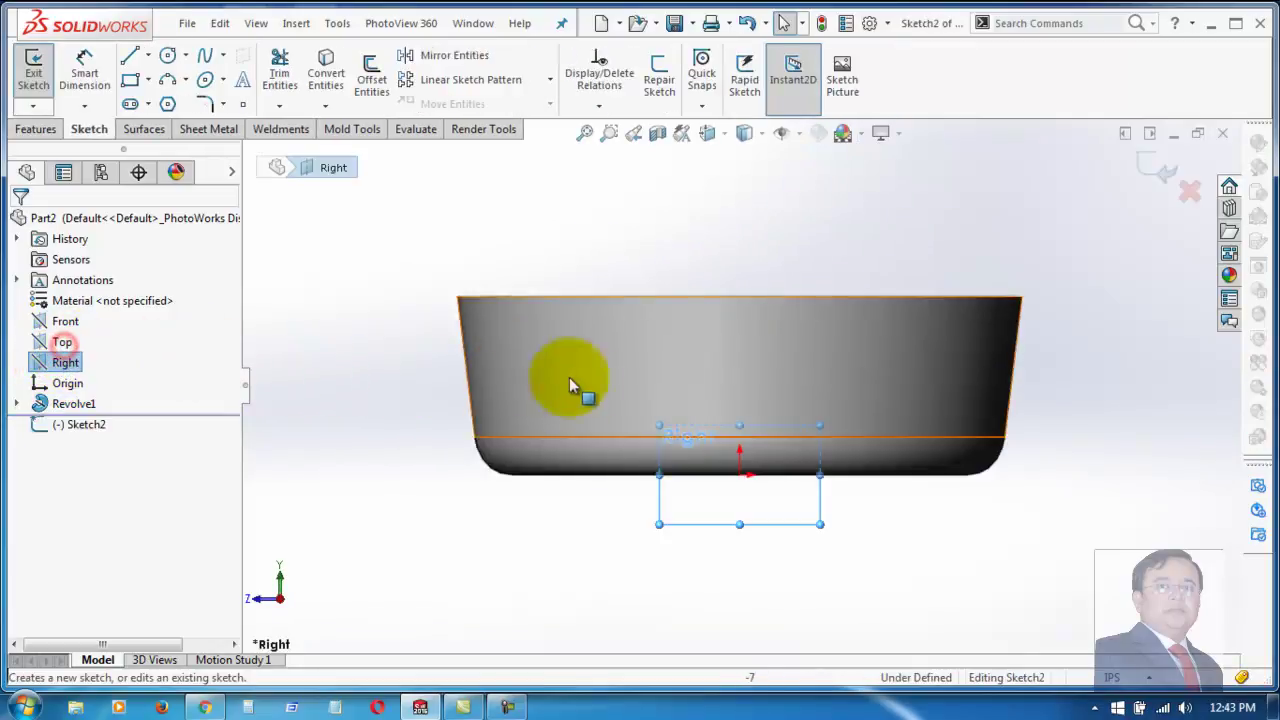
left_click_drag(740, 428, 740, 228)
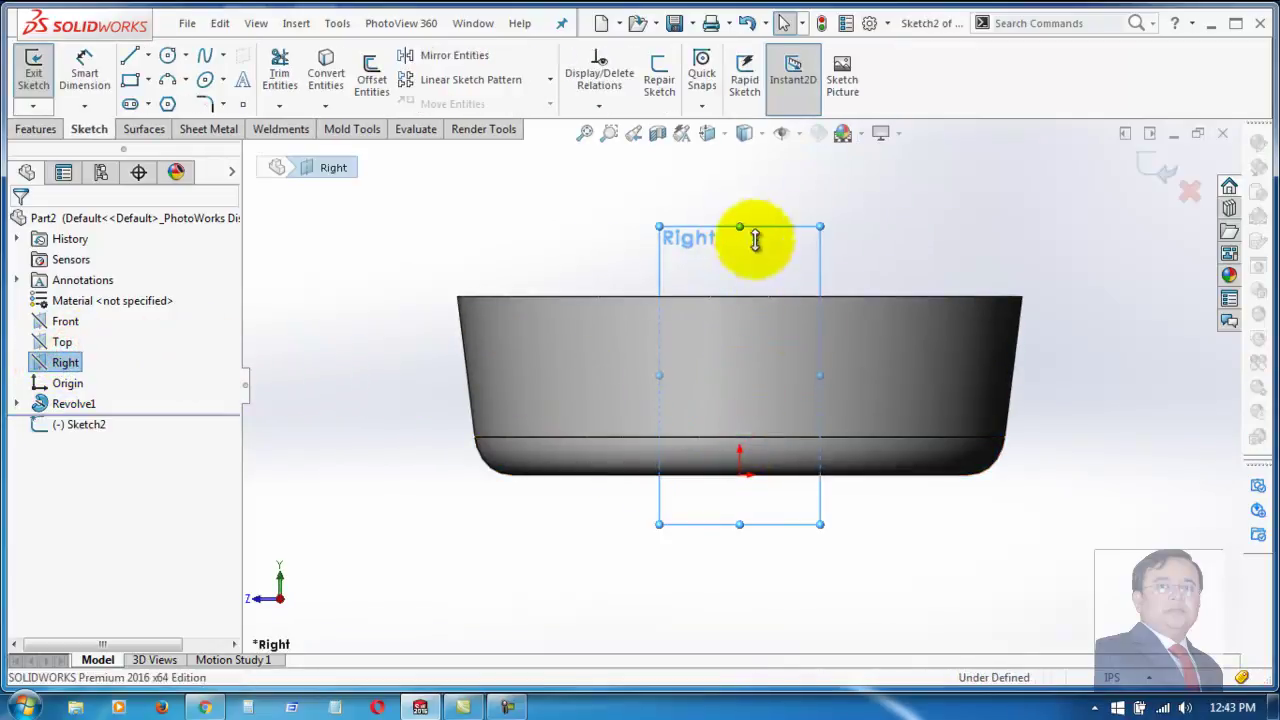
left_click_drag(871, 374, 1087, 375)
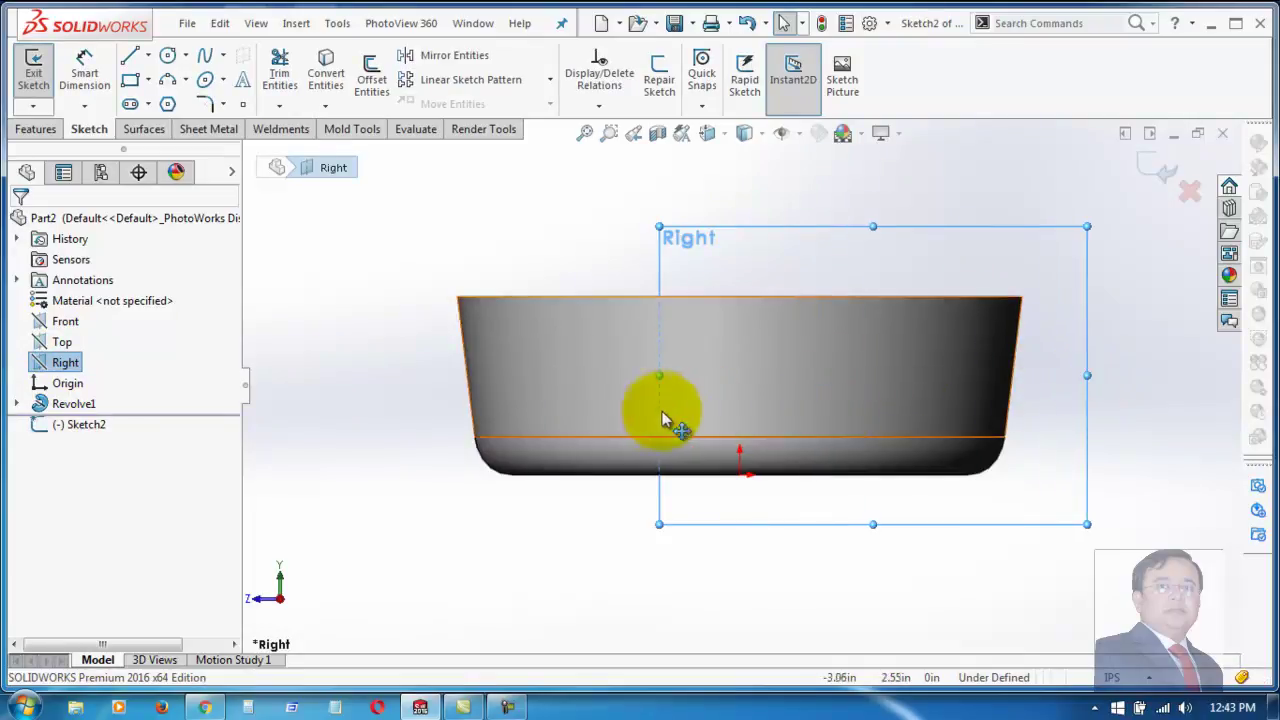
left_click_drag(655, 375, 400, 371)
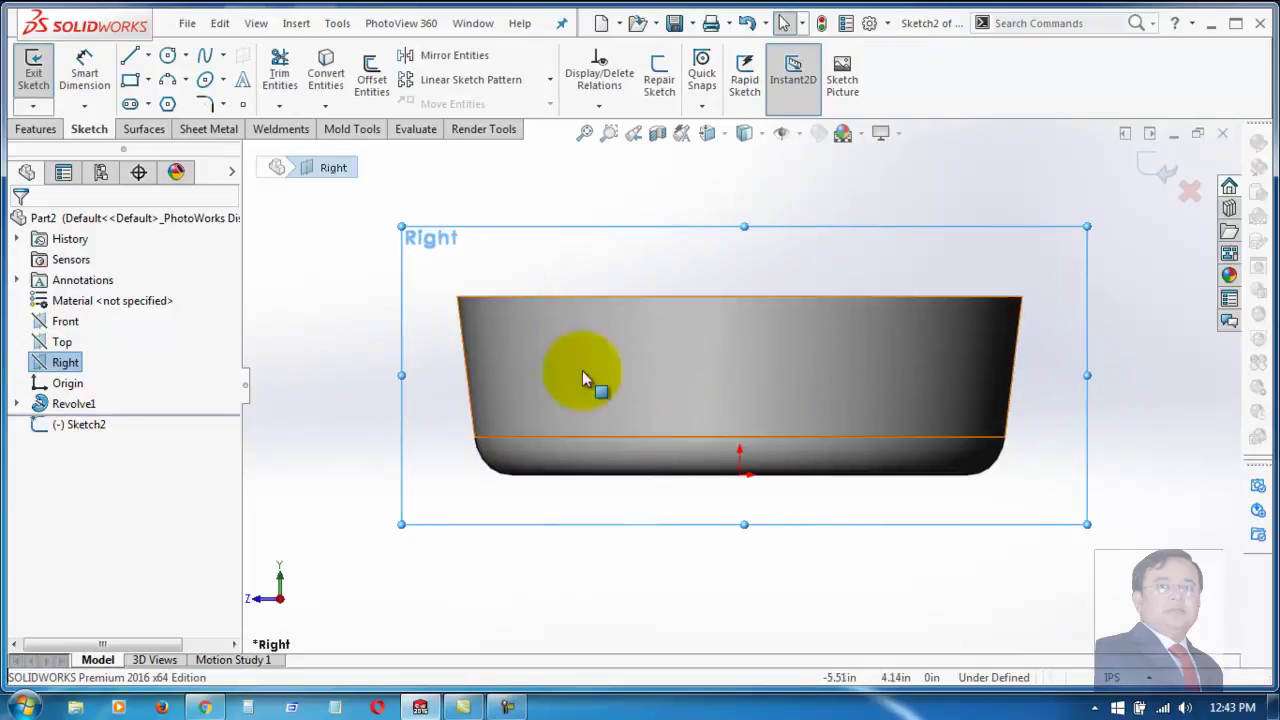
scroll(1042, 270, "down", 3)
scroll(1042, 263, "down", 2)
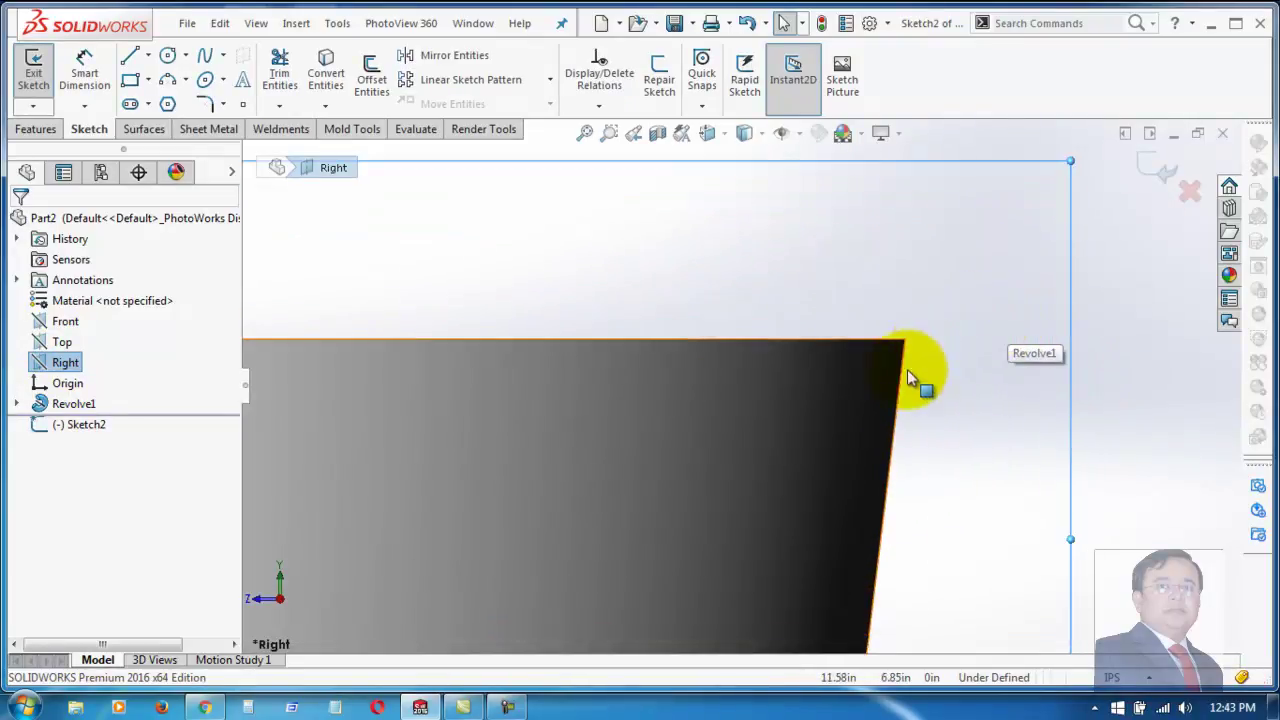
left_click(895, 437)
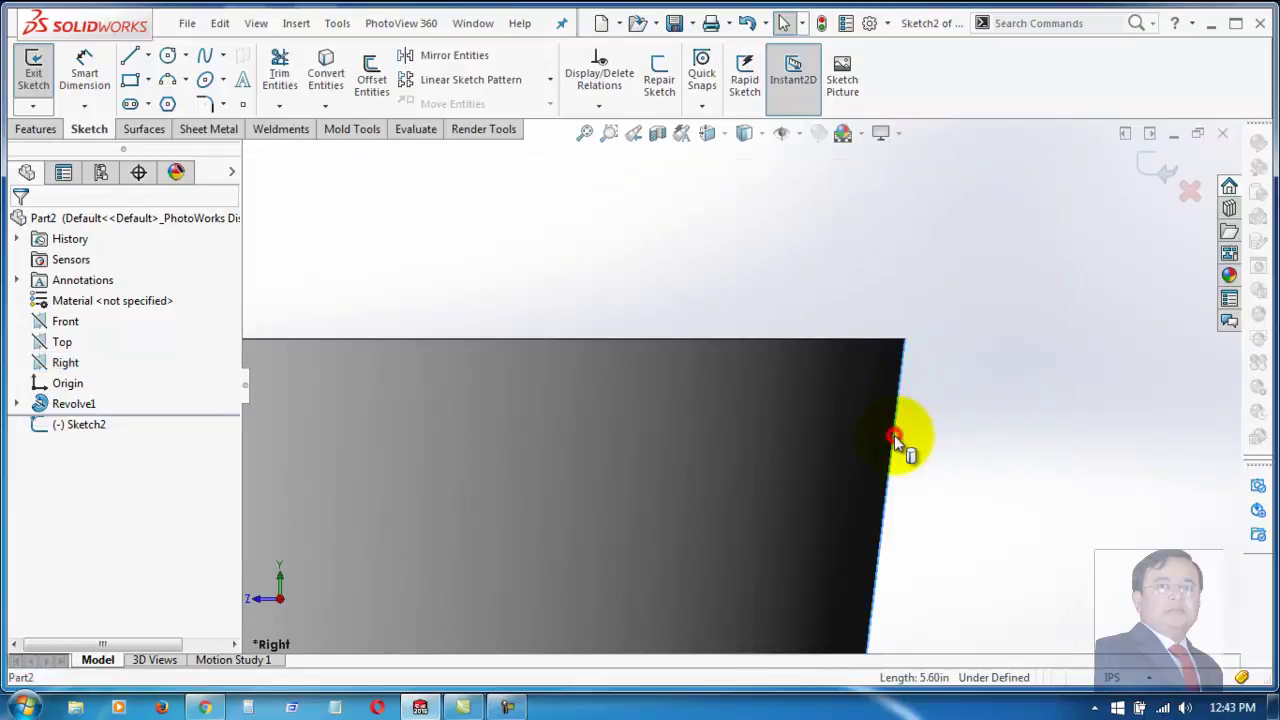
left_click(329, 60)
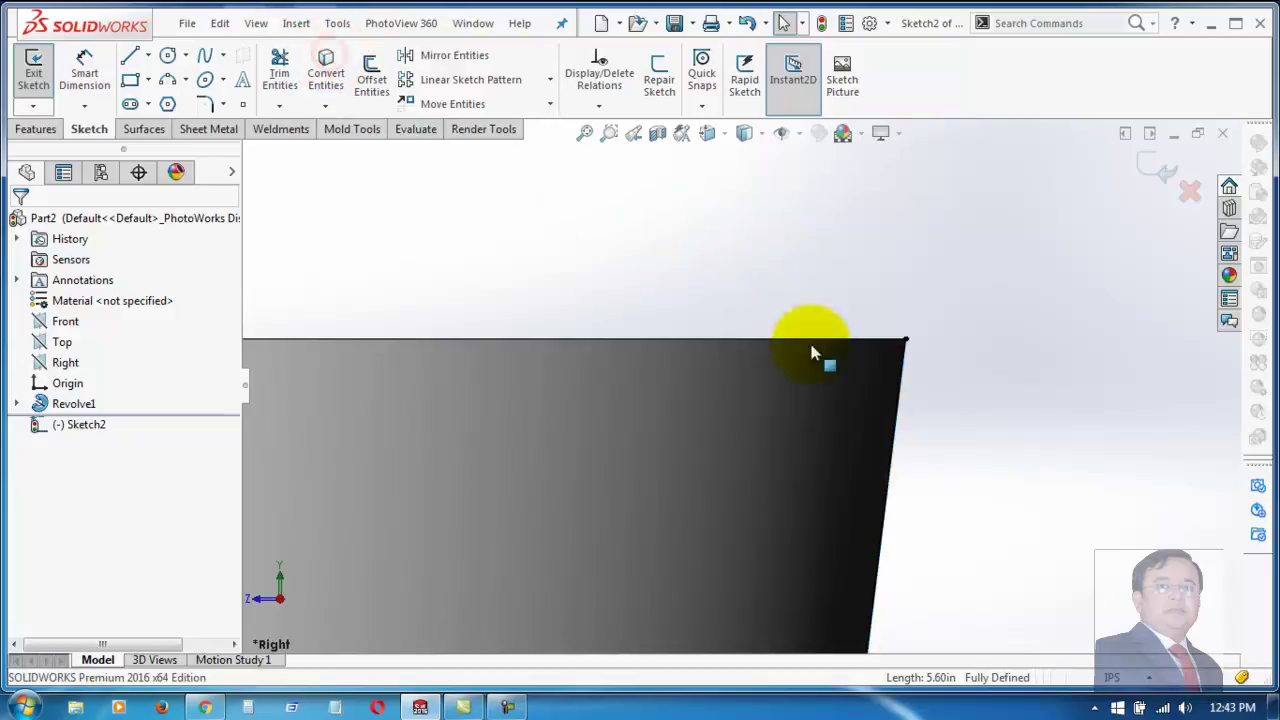
Step: Draw a short horizontal line outward from the rim corner, then a line sloping down from it
left_click(131, 60)
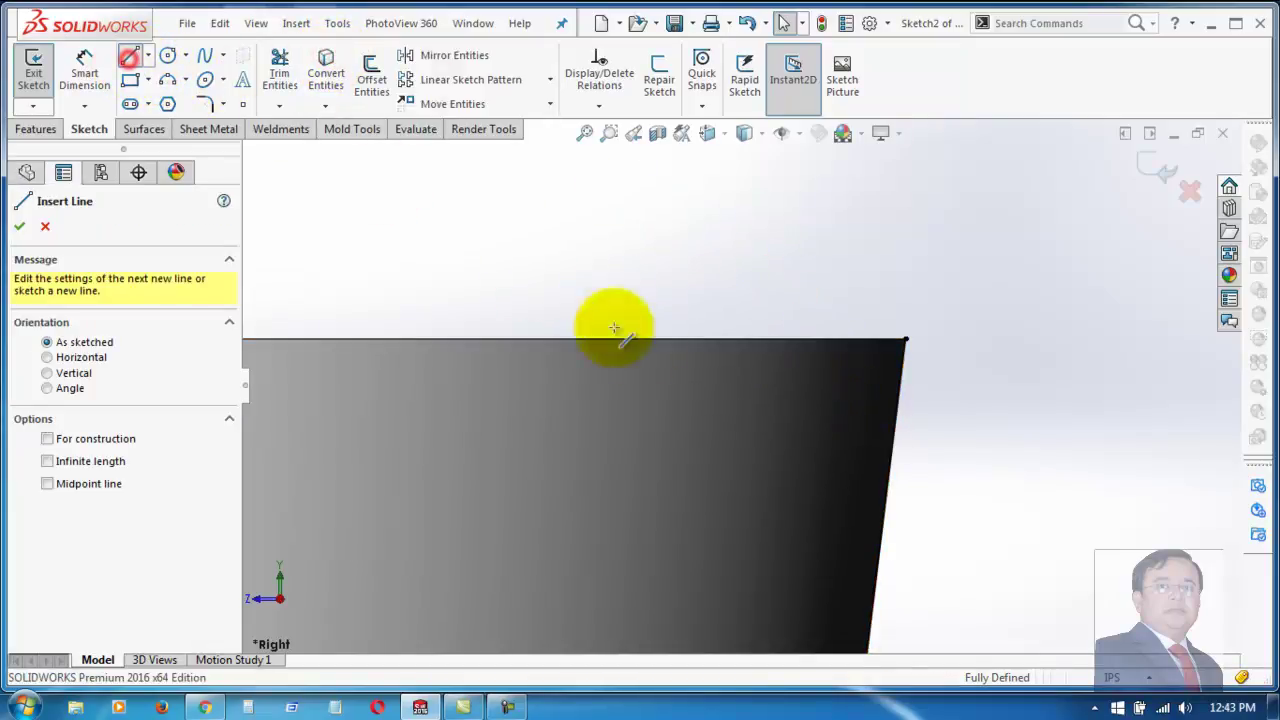
left_click(907, 340)
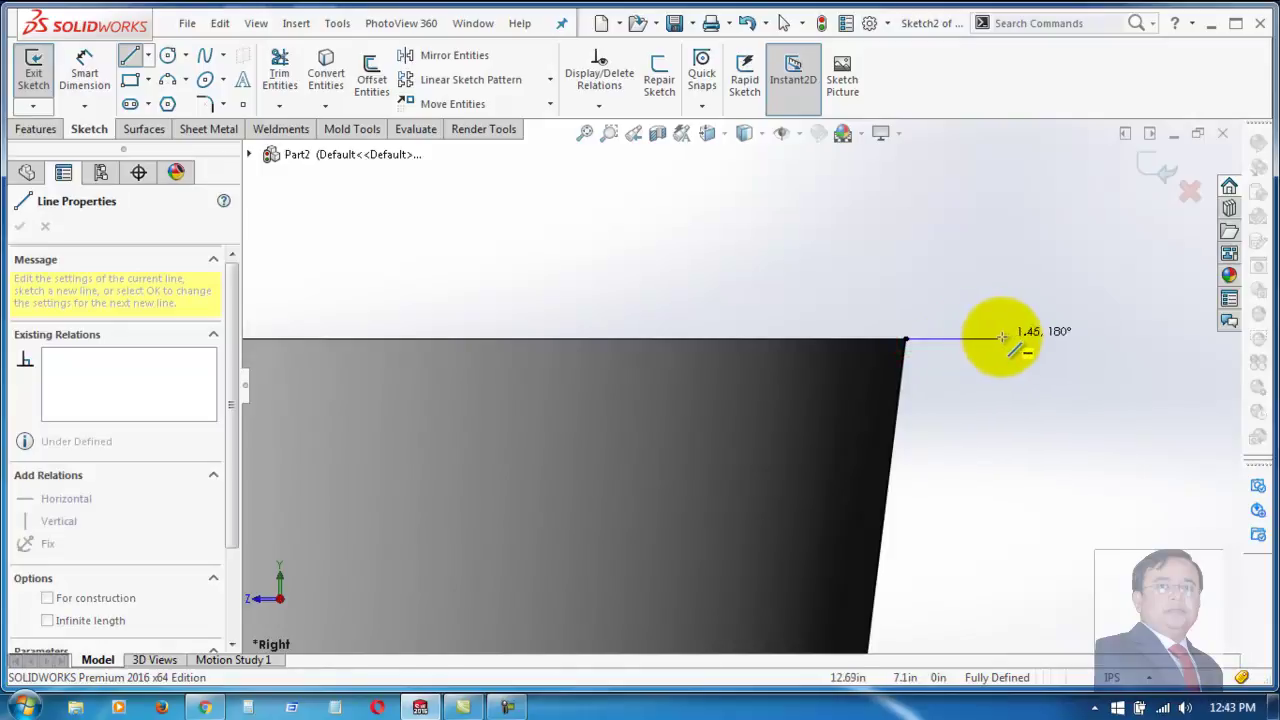
left_click(1007, 339)
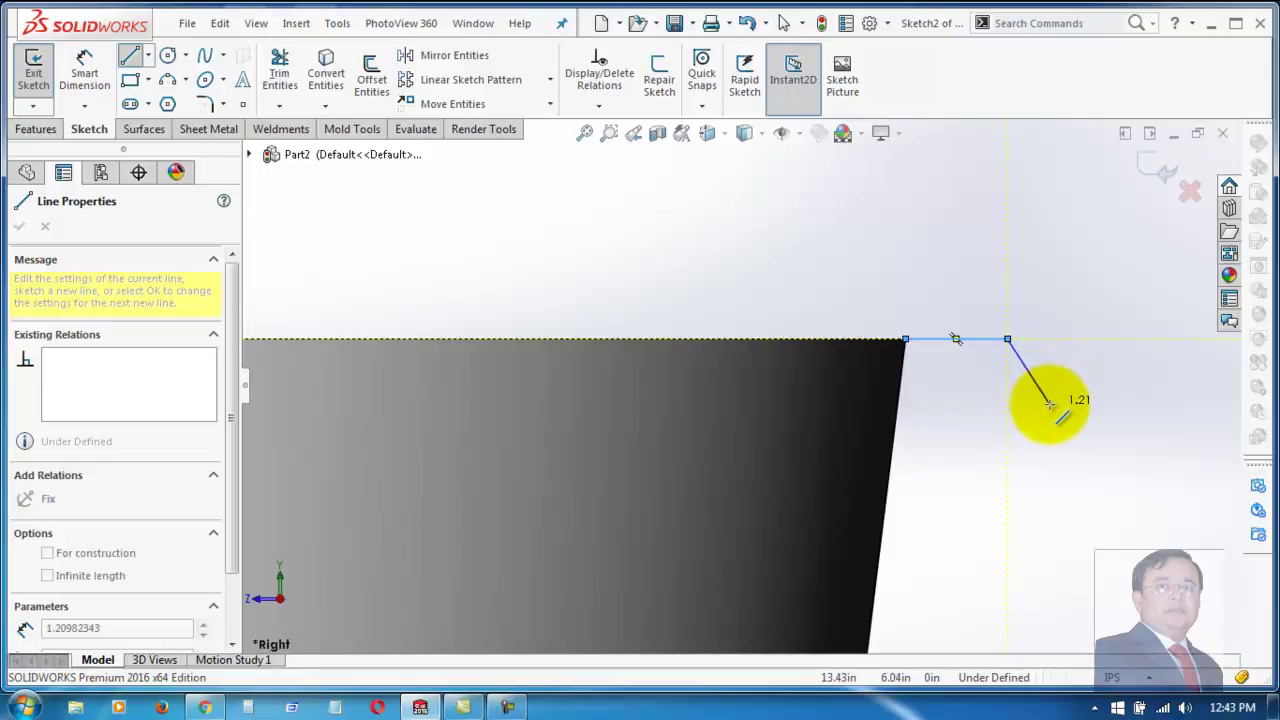
left_click(1044, 391)
right_click(1048, 272)
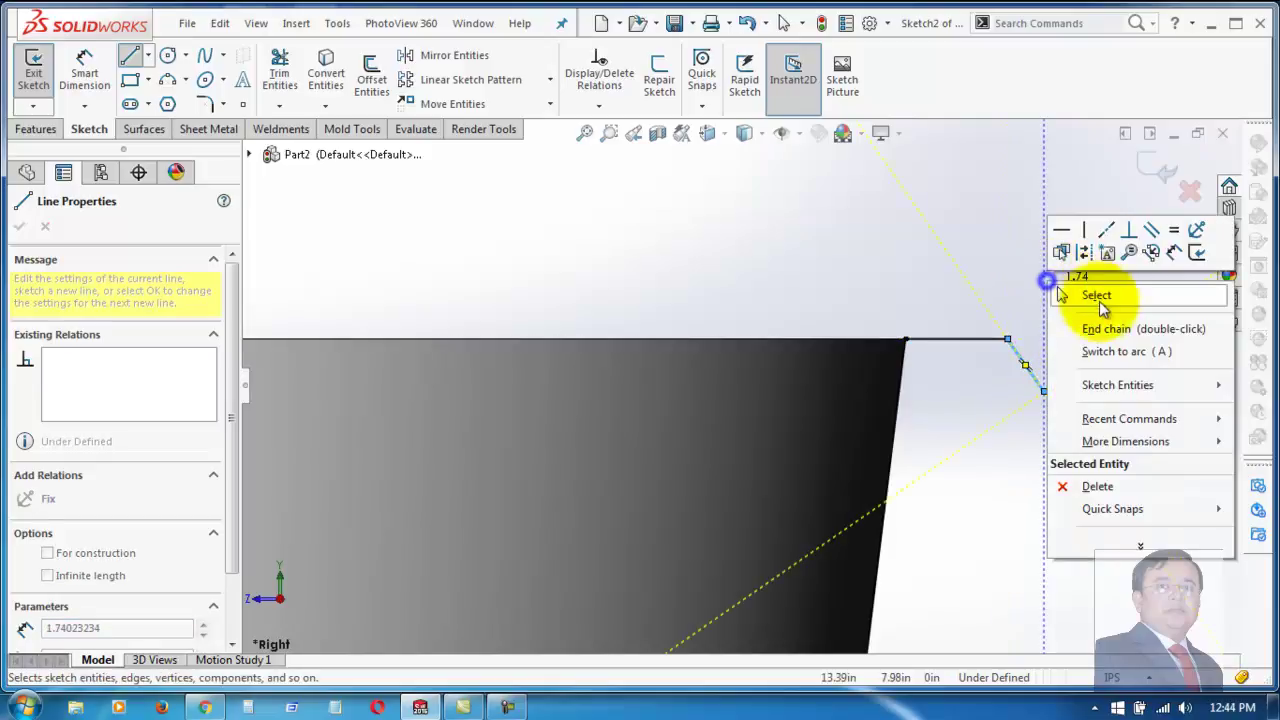
left_click(1102, 299)
scroll(940, 355, "down", 1)
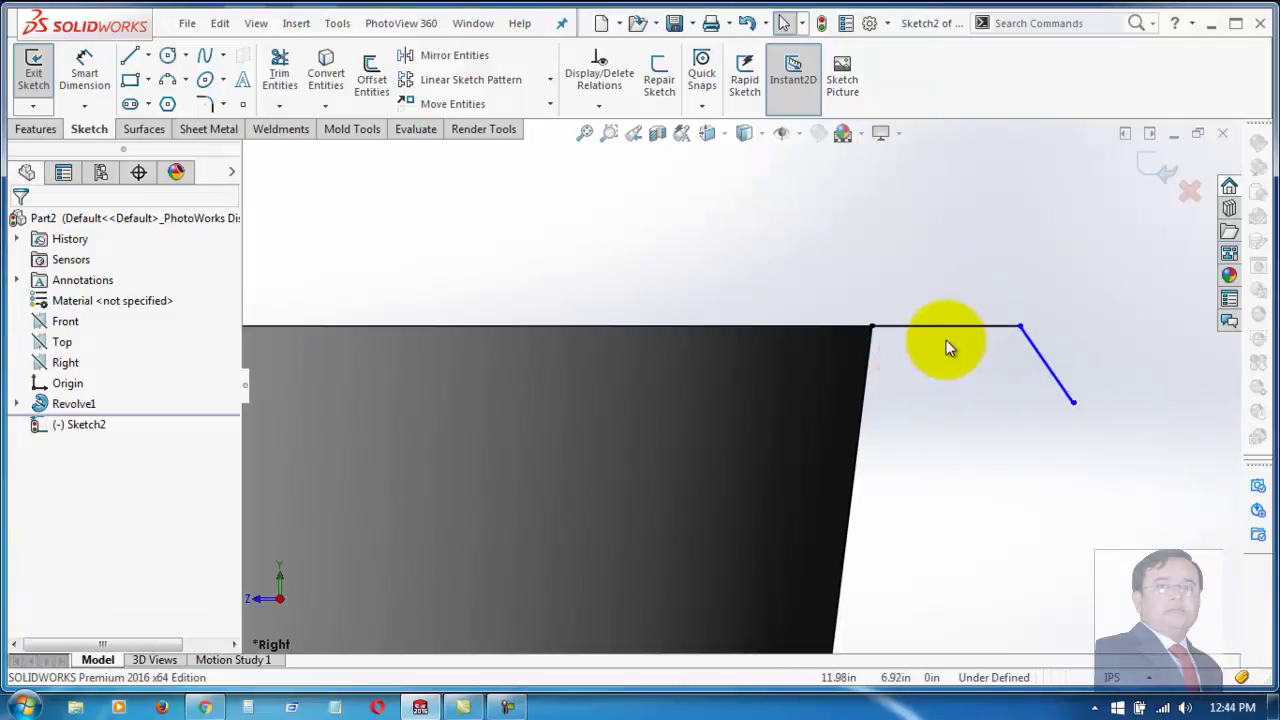
scroll(944, 343, "down", 1)
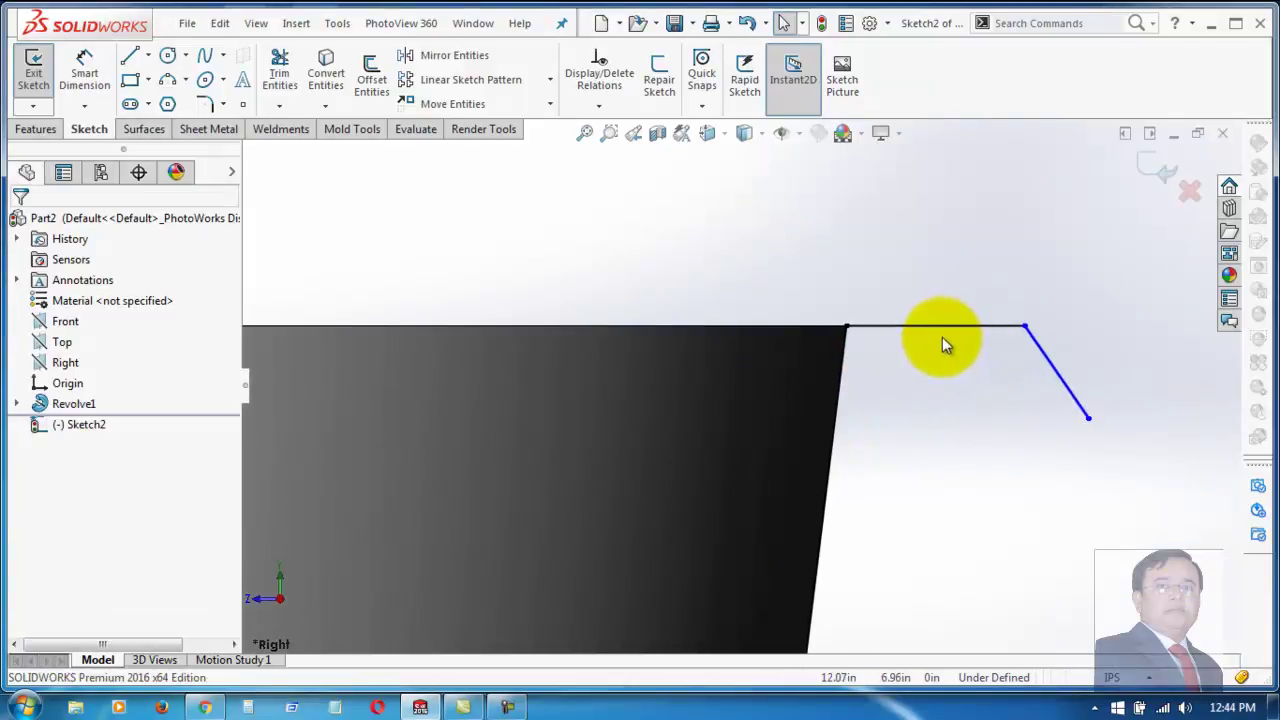
Step: Dimension the lip's short top line to 1.00
left_click(88, 80)
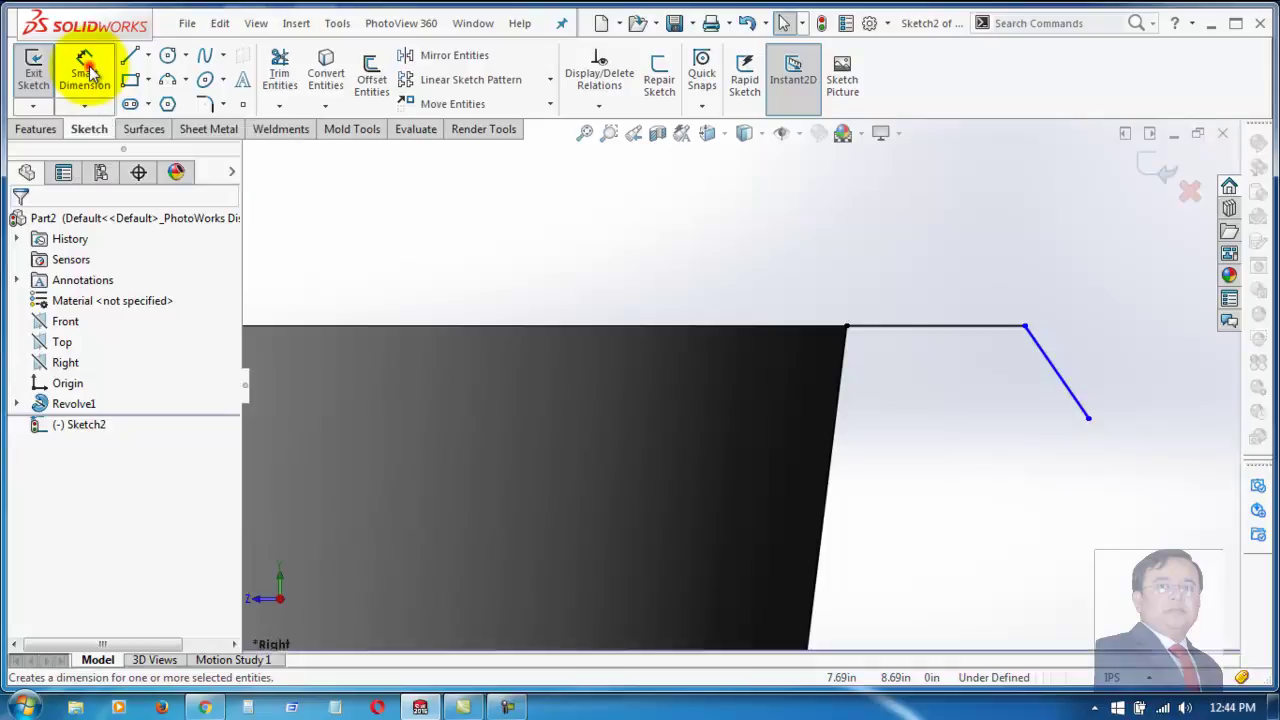
left_click(888, 330)
left_click(887, 271)
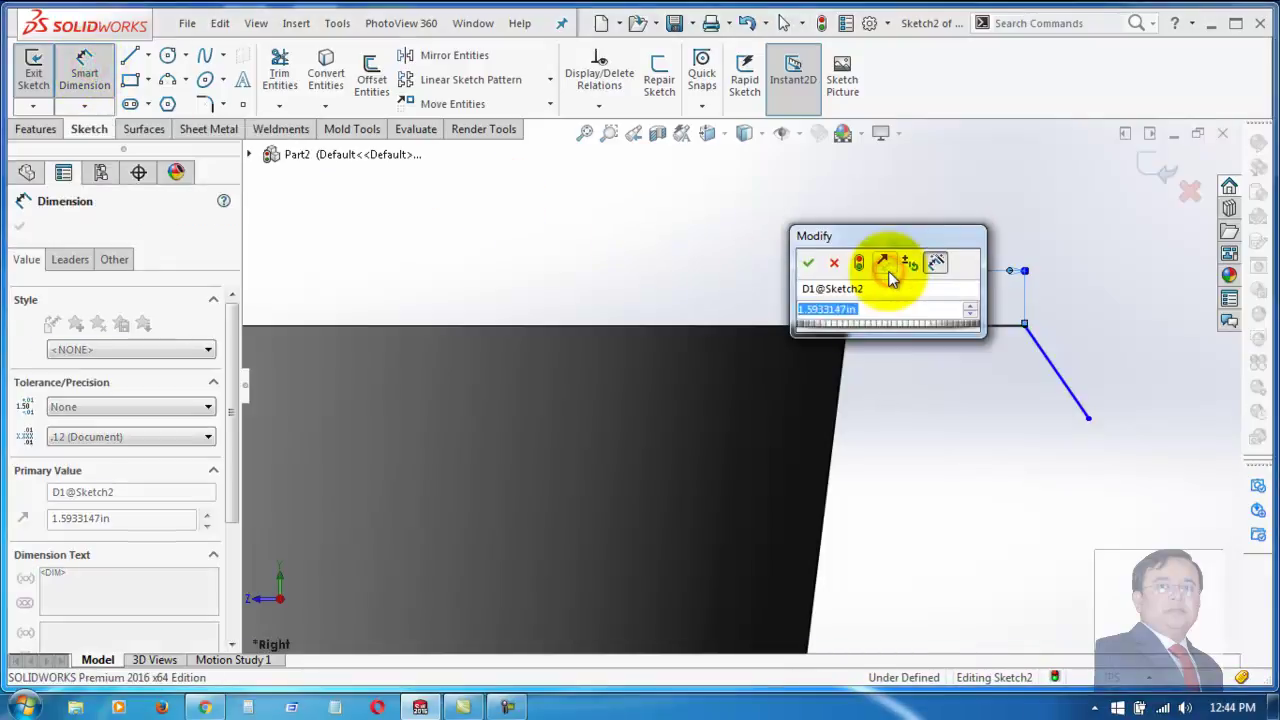
type("1")
key("Return")
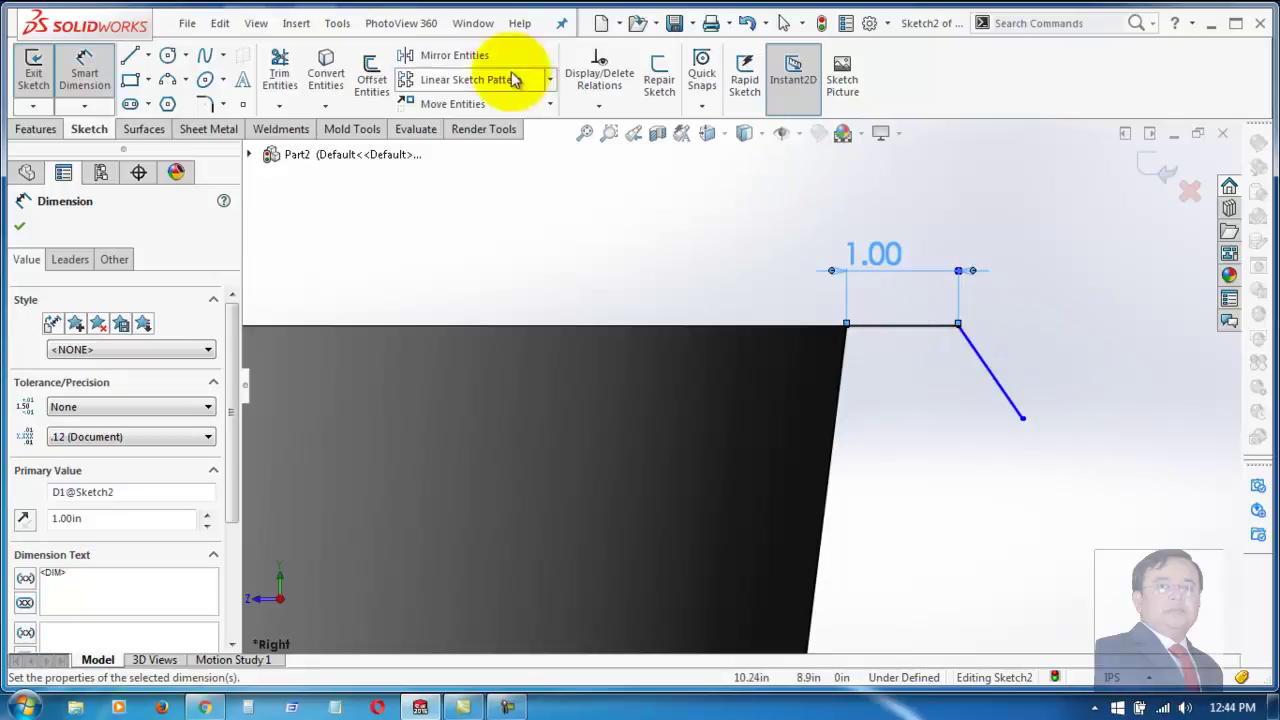
Step: Add a 110° angle dimension between the top line and the sloping line
left_click(972, 352)
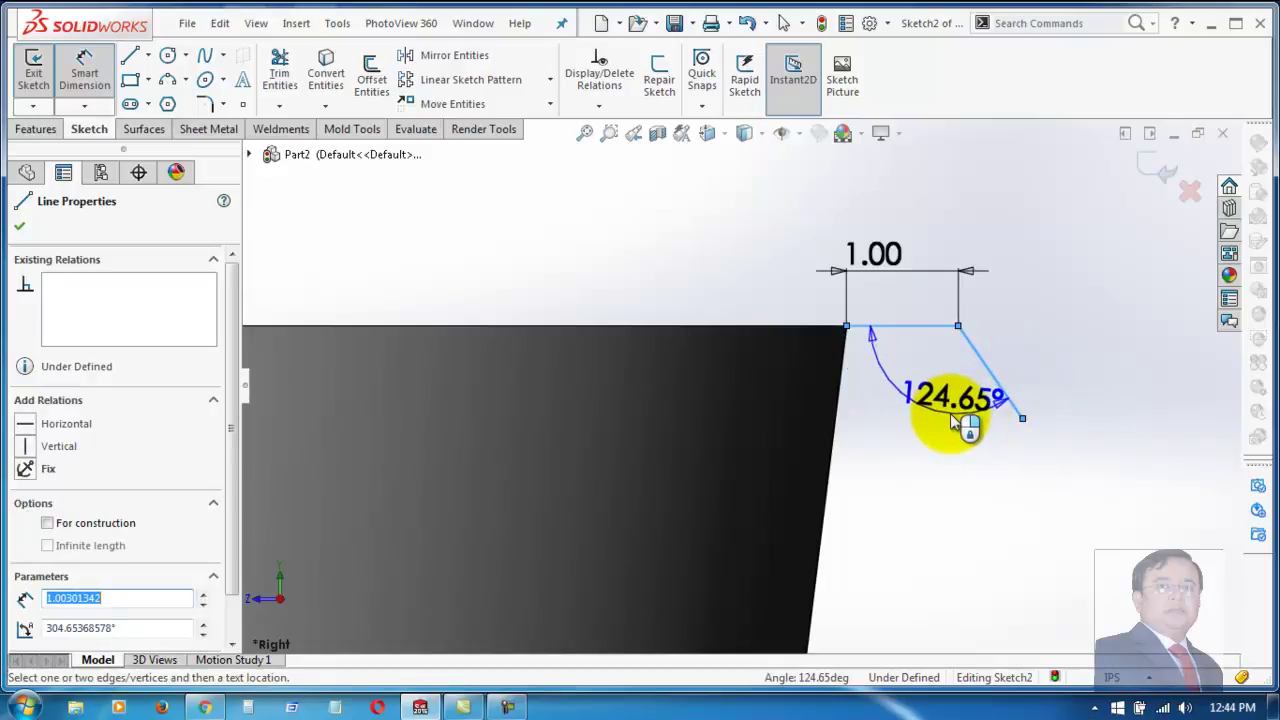
left_click(955, 425)
type("110")
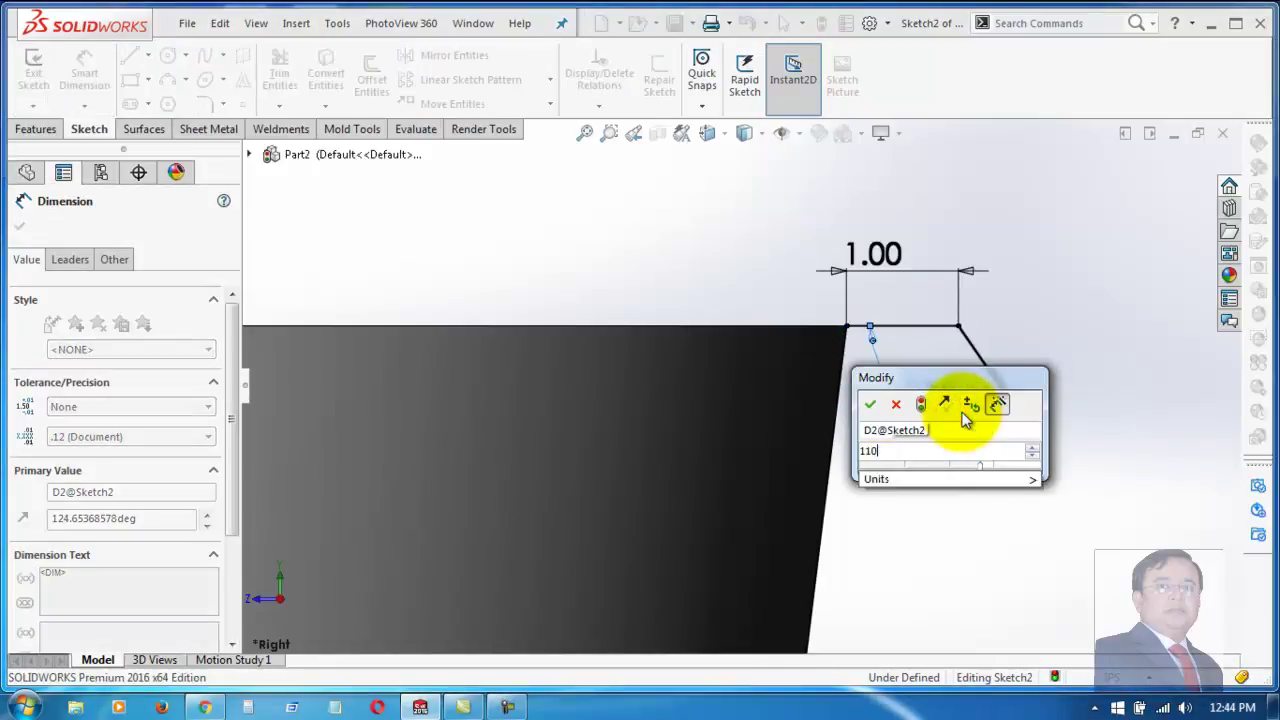
key("Return")
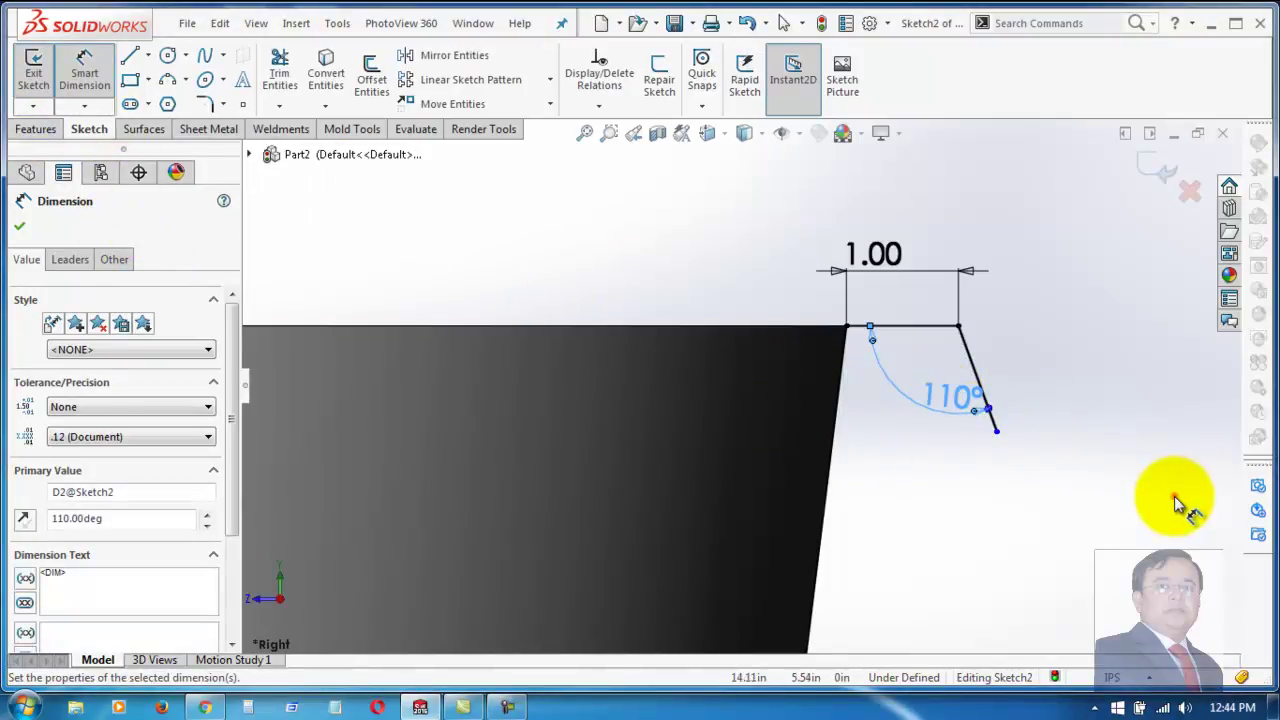
left_click(1174, 496)
Step: Dimension the sloping line's vertical drop to 0.50, fully defining the sketch
left_click(977, 371)
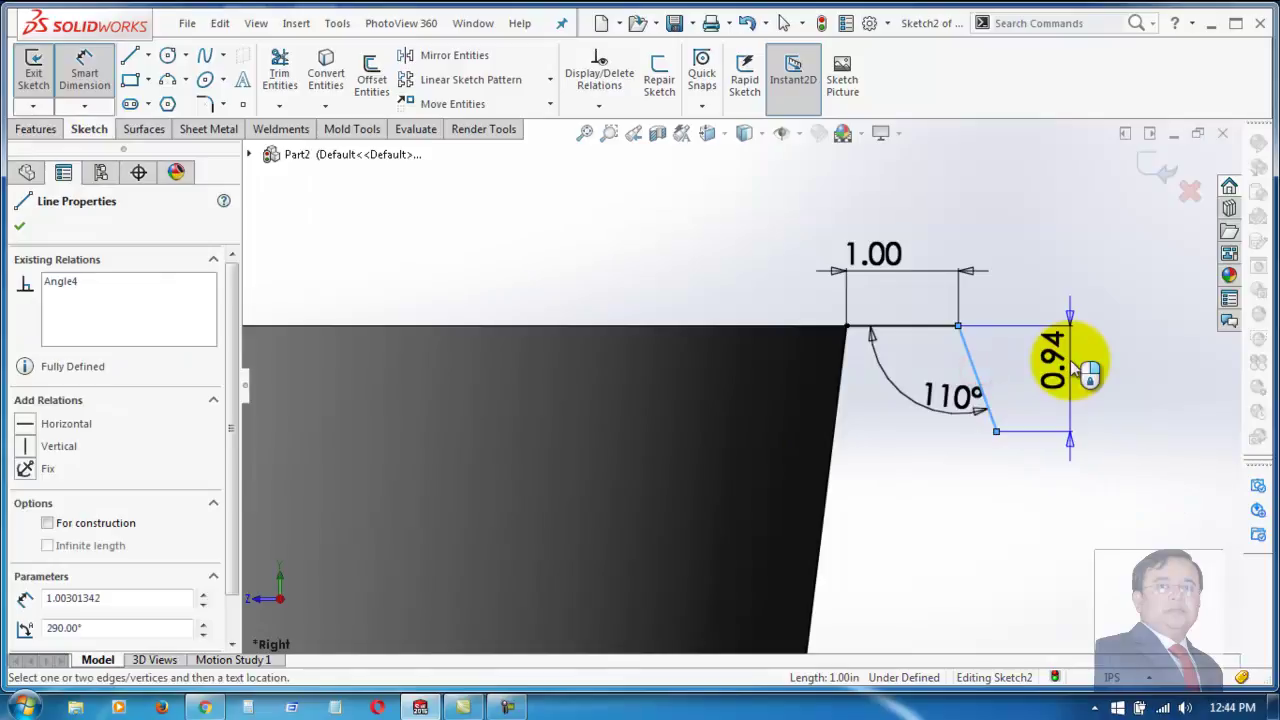
left_click(1068, 367)
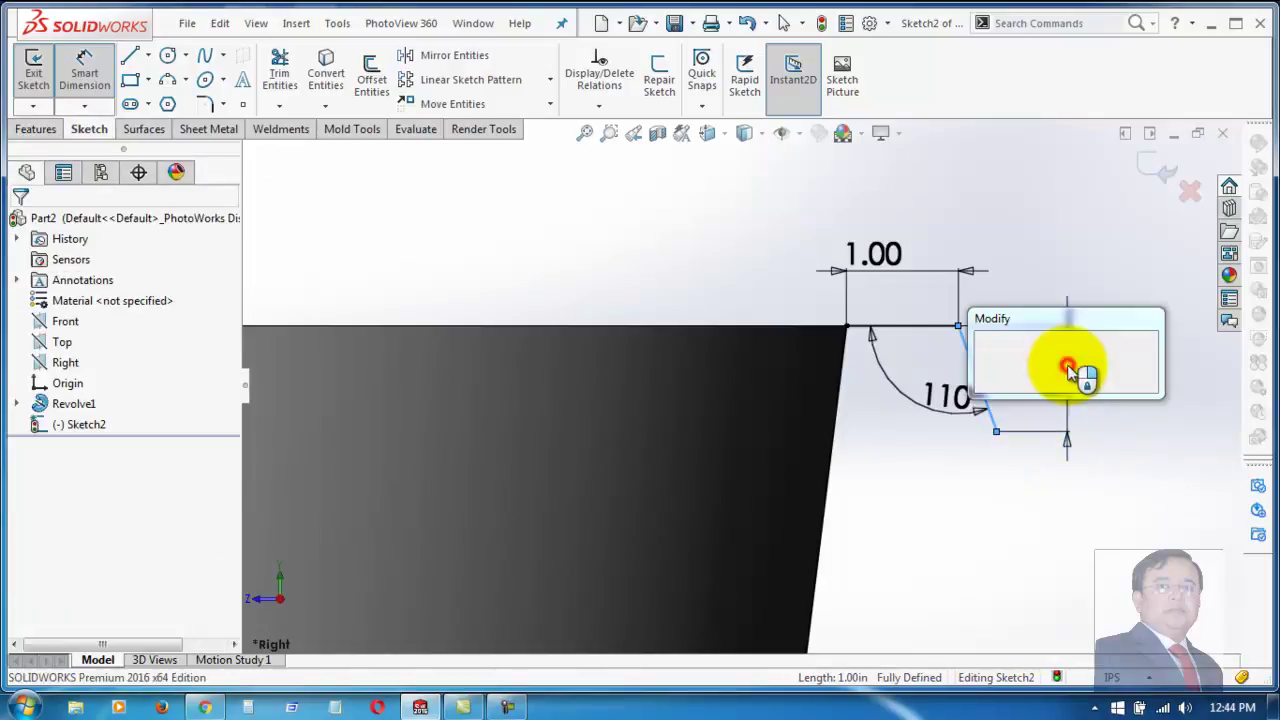
key("BackSpace")
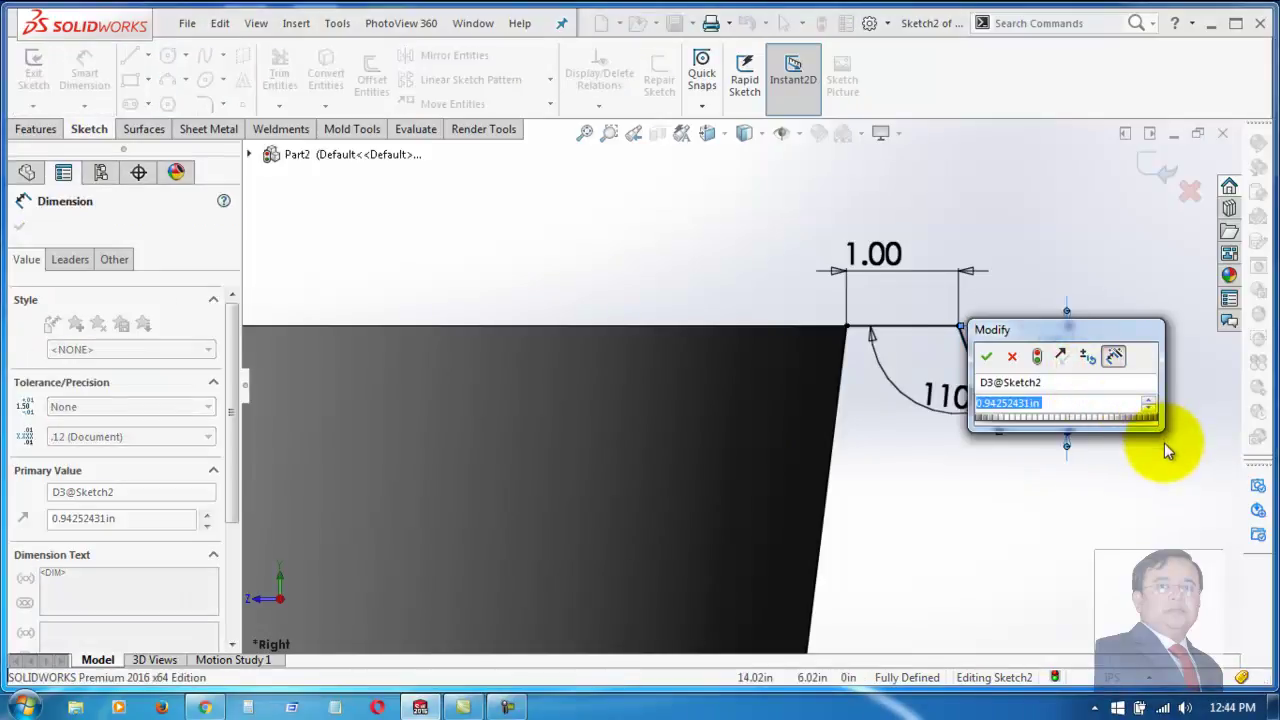
key("Escape")
type("0.5")
key("Return")
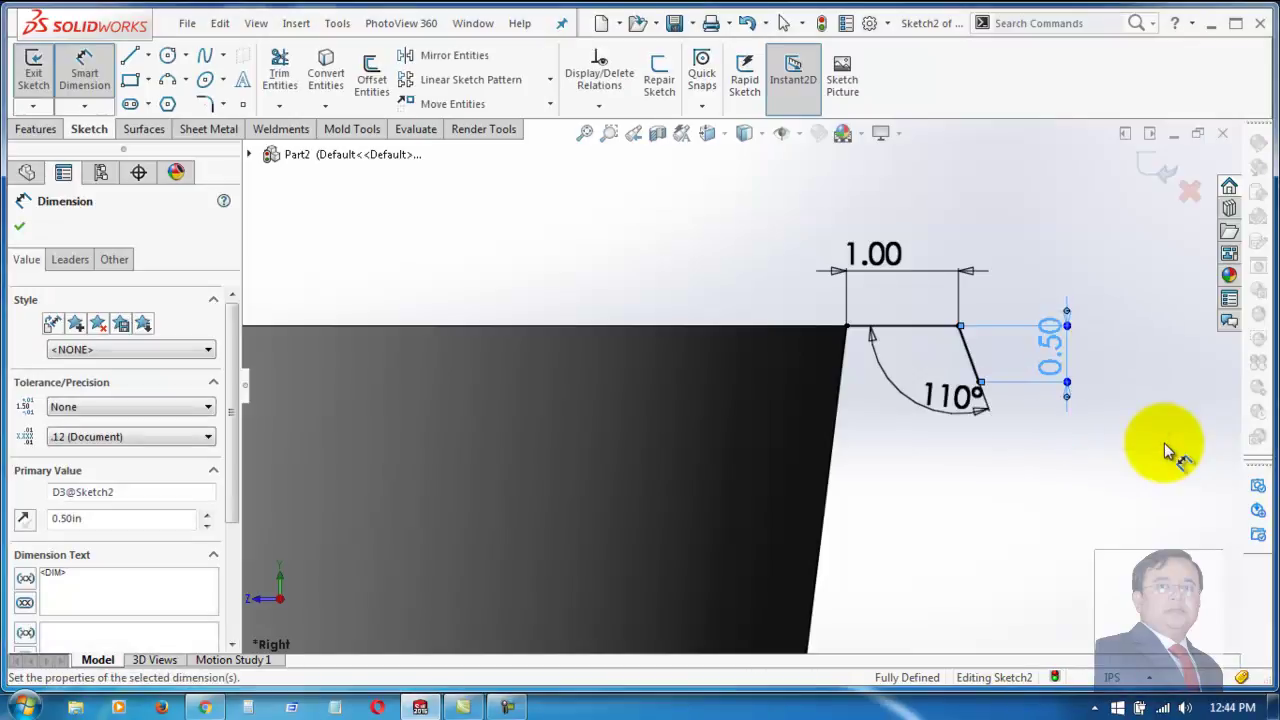
left_click(1140, 488)
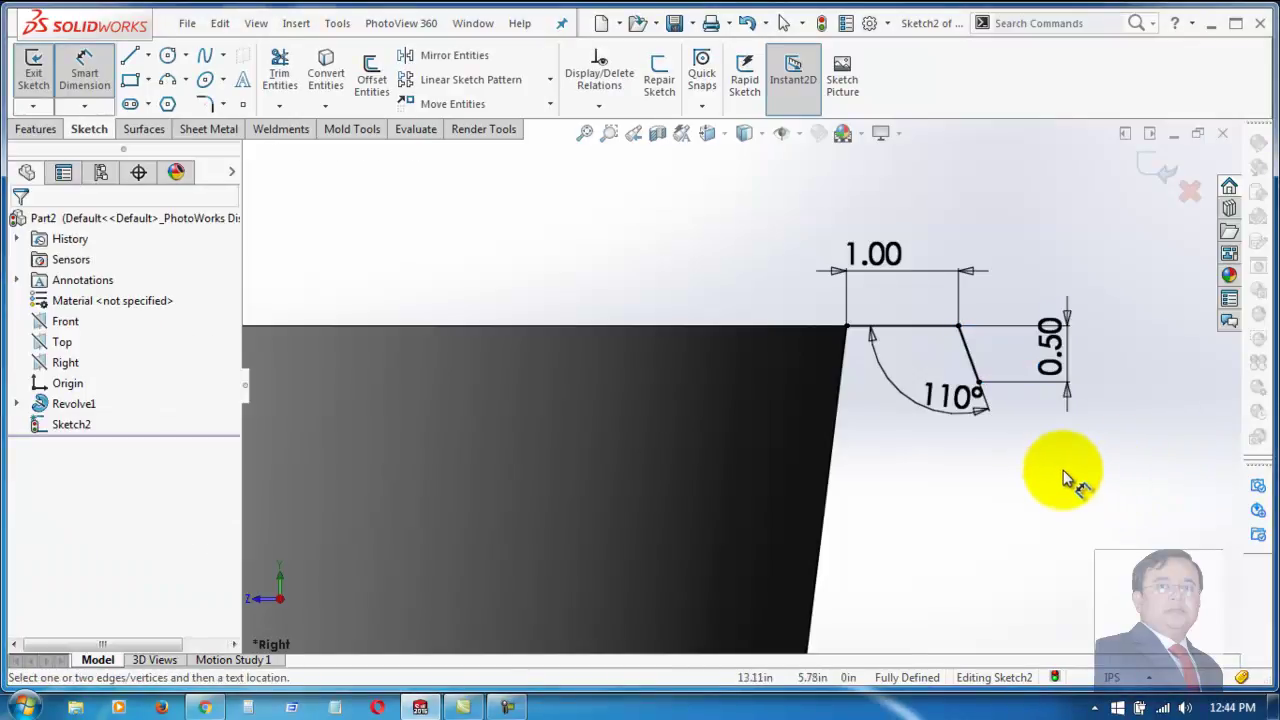
Step: Round the corner between the lip's top line and sloping line with an R0.50 sketch fillet
left_click(204, 104)
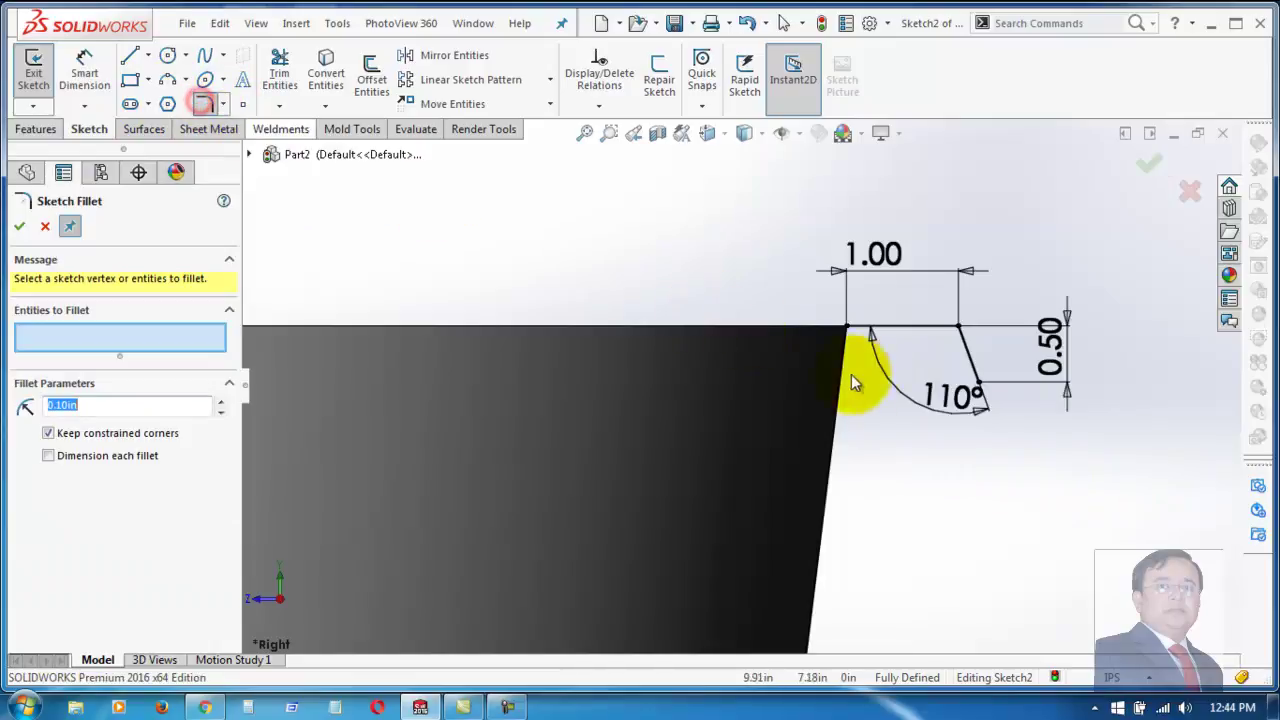
left_click(958, 328)
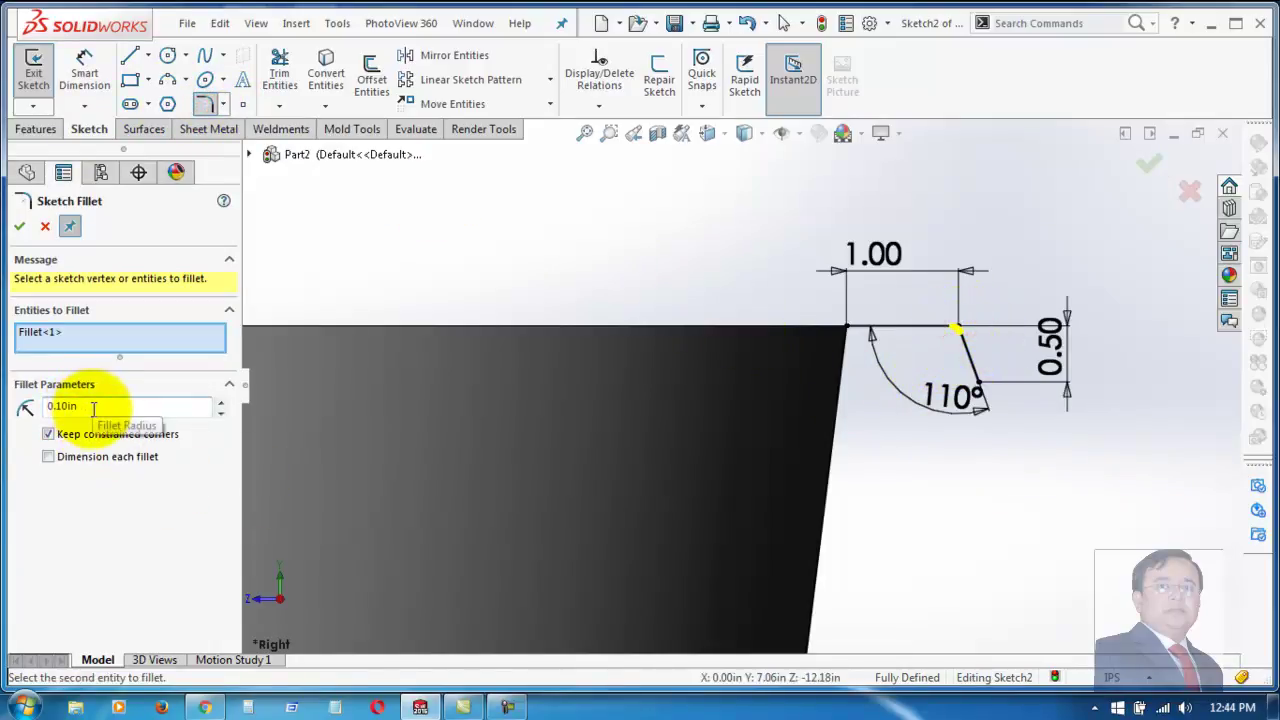
left_click_drag(93, 408, 35, 415)
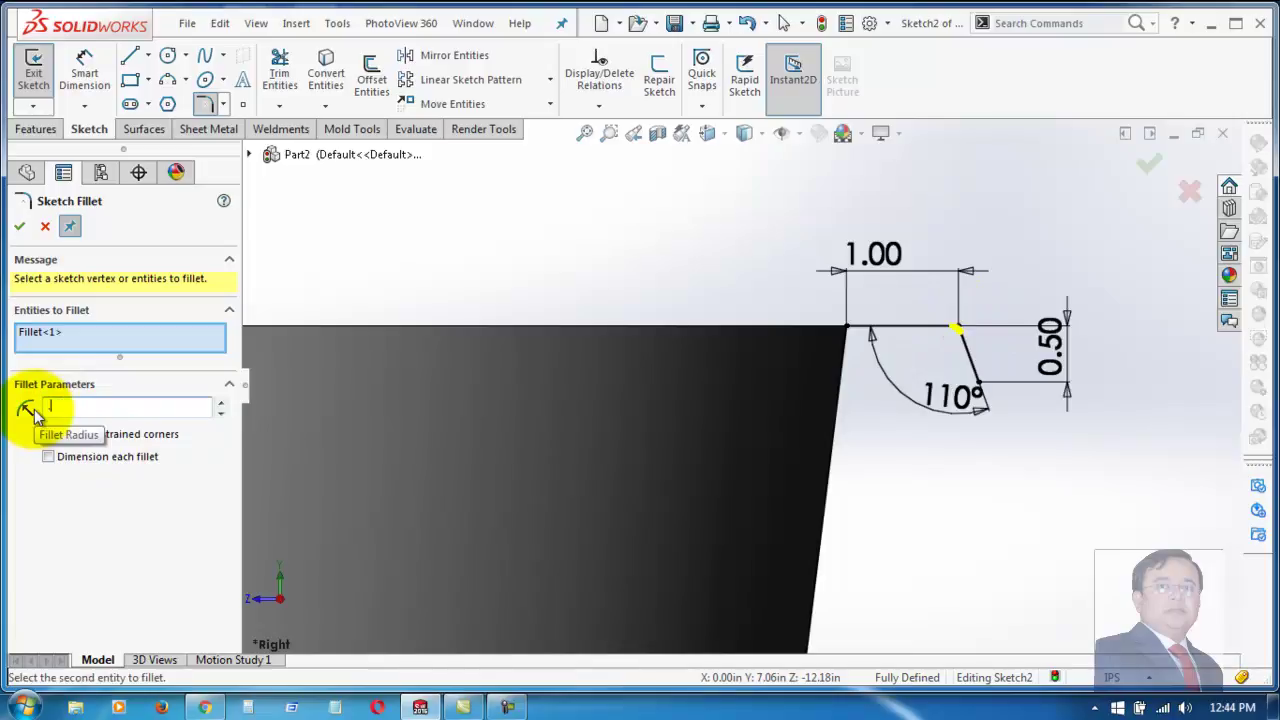
type(".5")
key("Return")
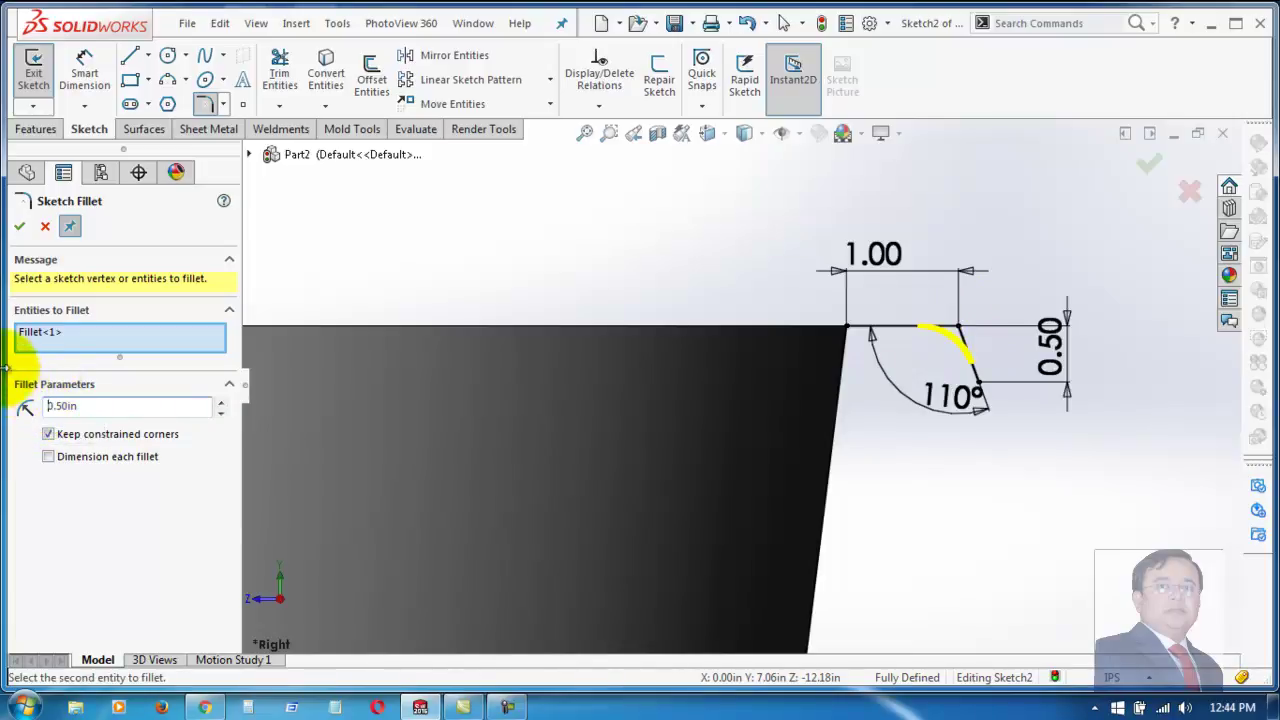
left_click(20, 226)
scroll(960, 400, "down", 2)
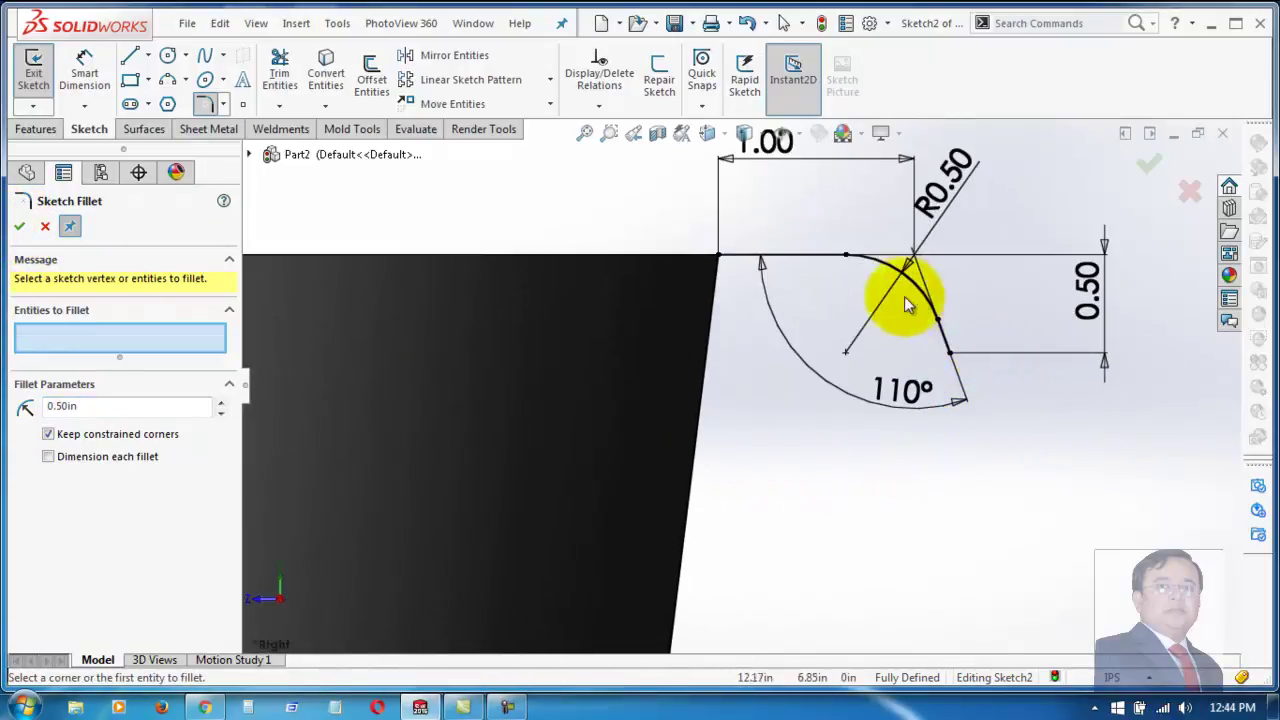
scroll(860, 296, "down", 1)
scroll(790, 302, "down", 1)
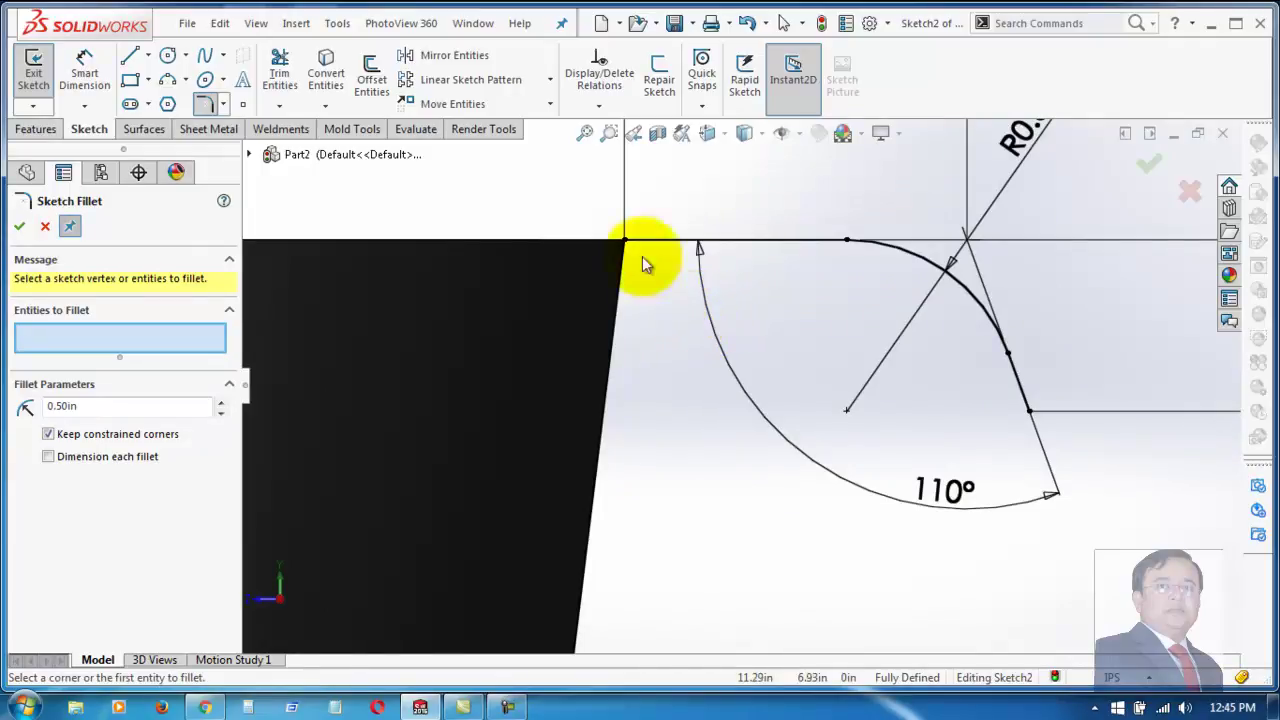
Step: Exit the sketch and hide the revolved bowl body Revolve1
left_click(19, 226)
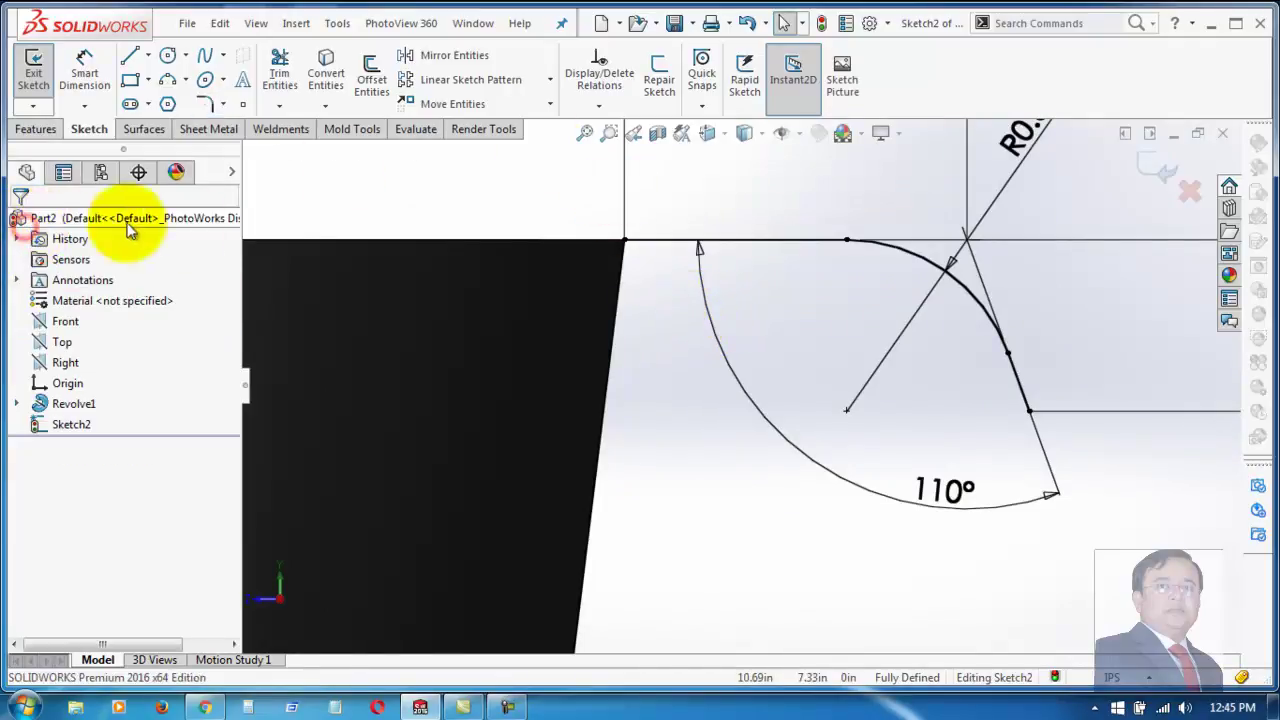
scroll(815, 357, "up", 2)
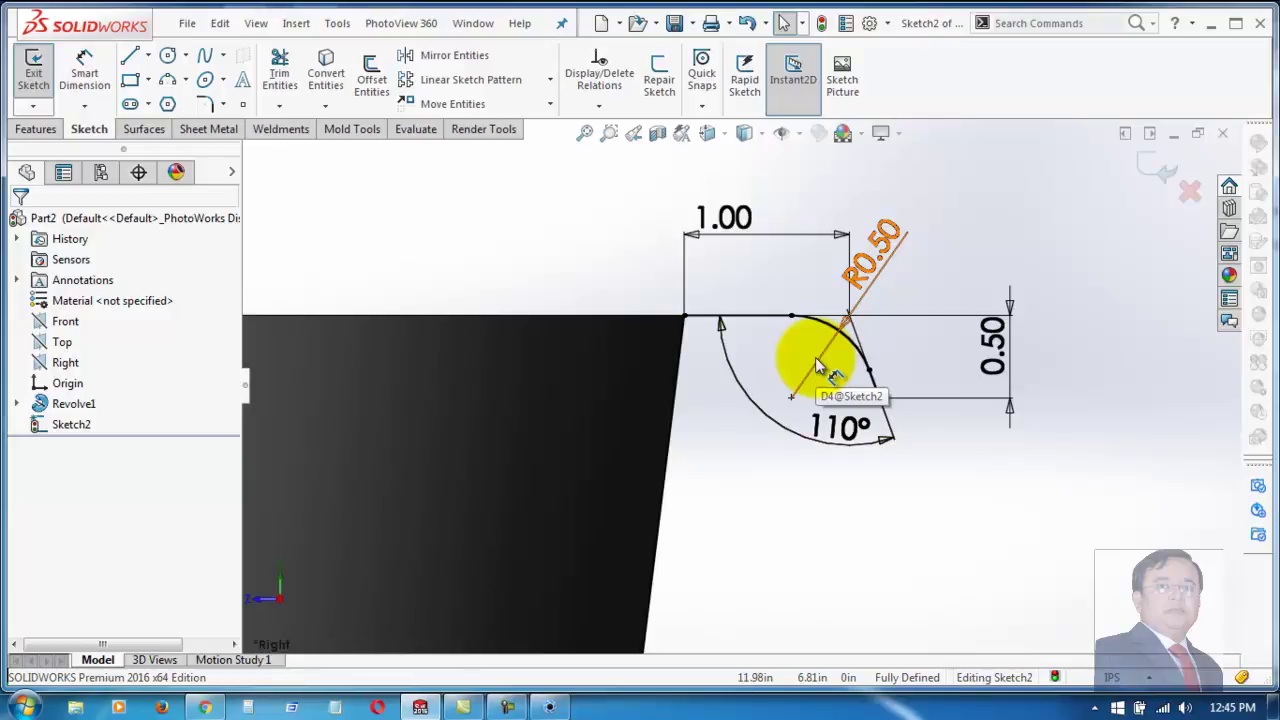
left_click(1157, 170)
left_click(717, 301)
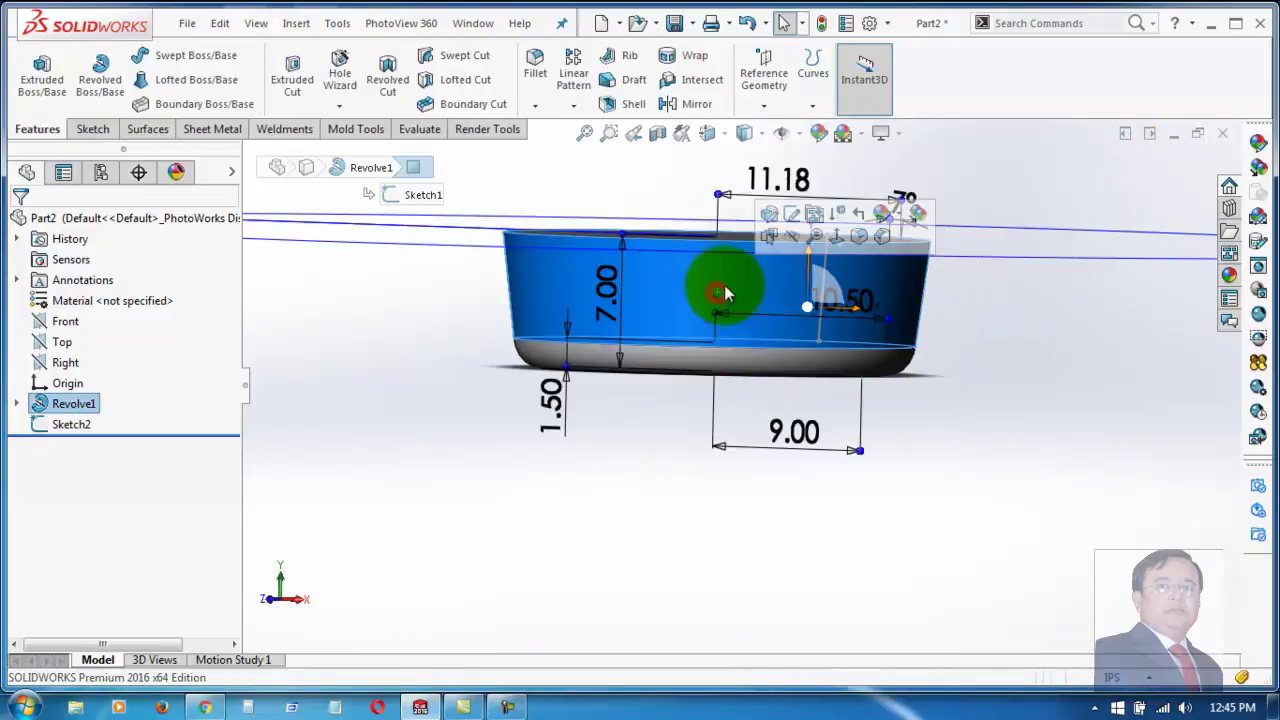
left_click(792, 237)
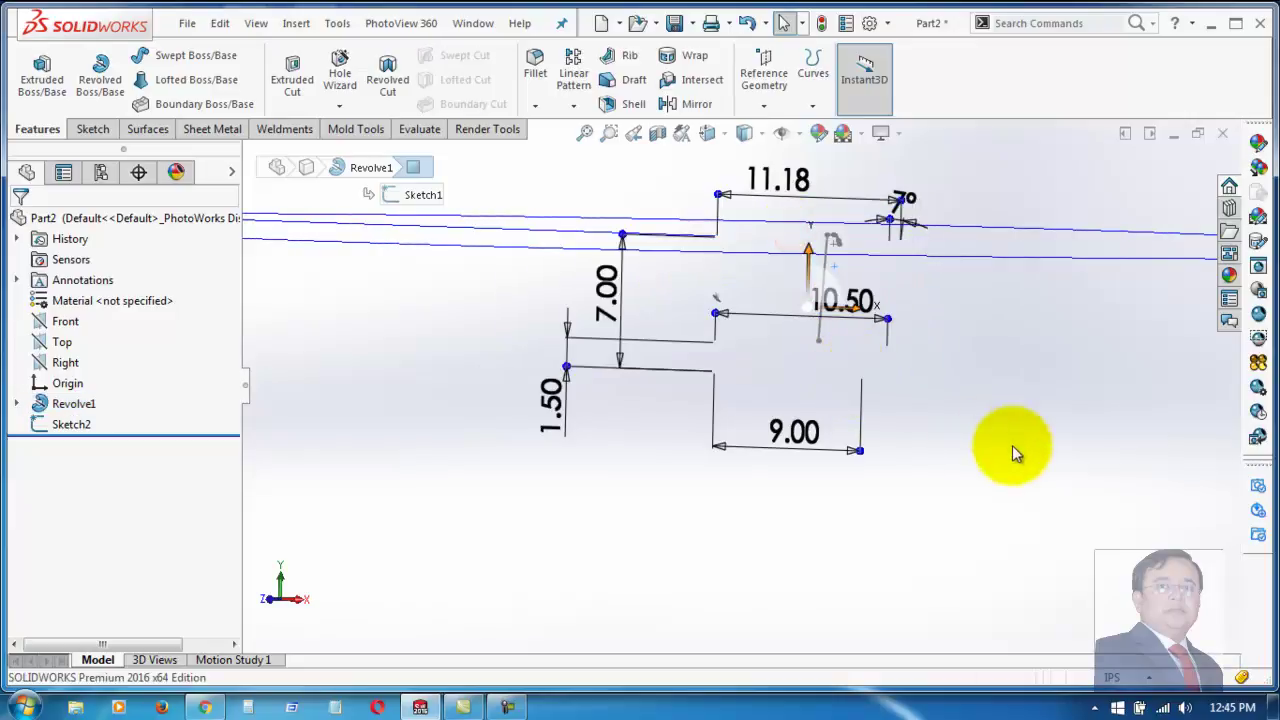
left_click(1014, 466)
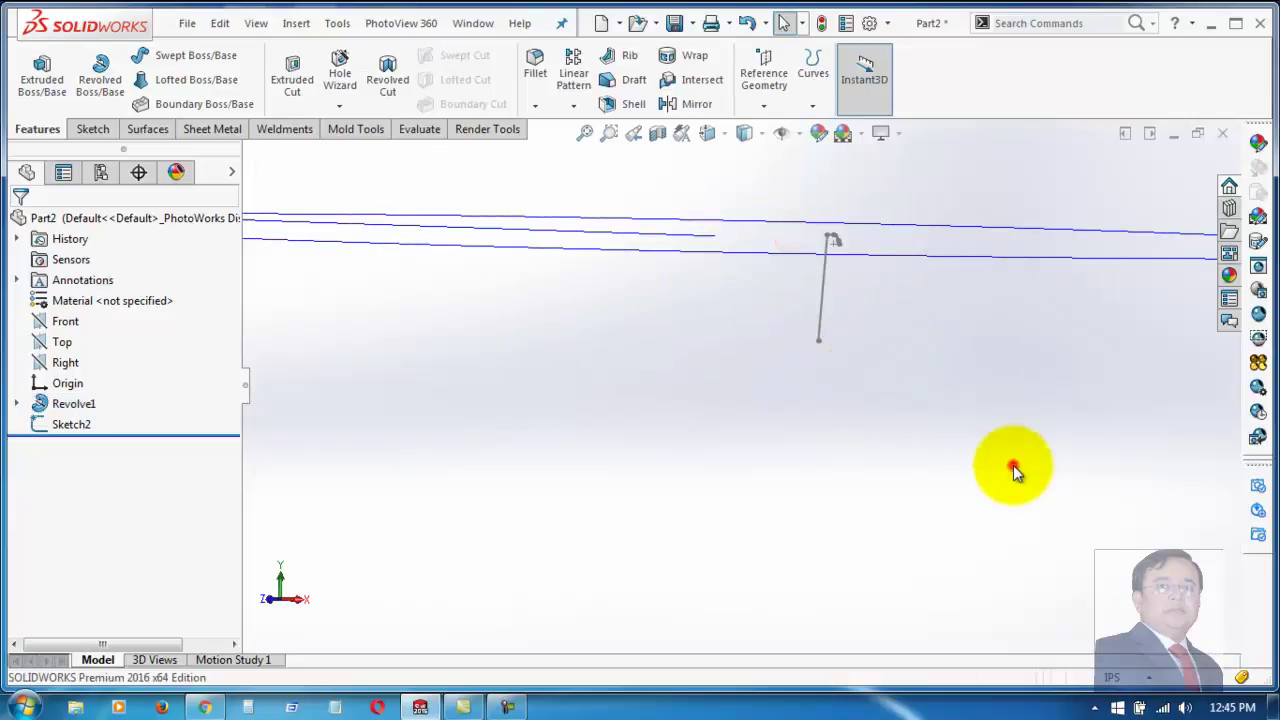
Step: Reopen Sketch2 for editing and zoom in on the lip profile
left_click(71, 424)
left_click(83, 370)
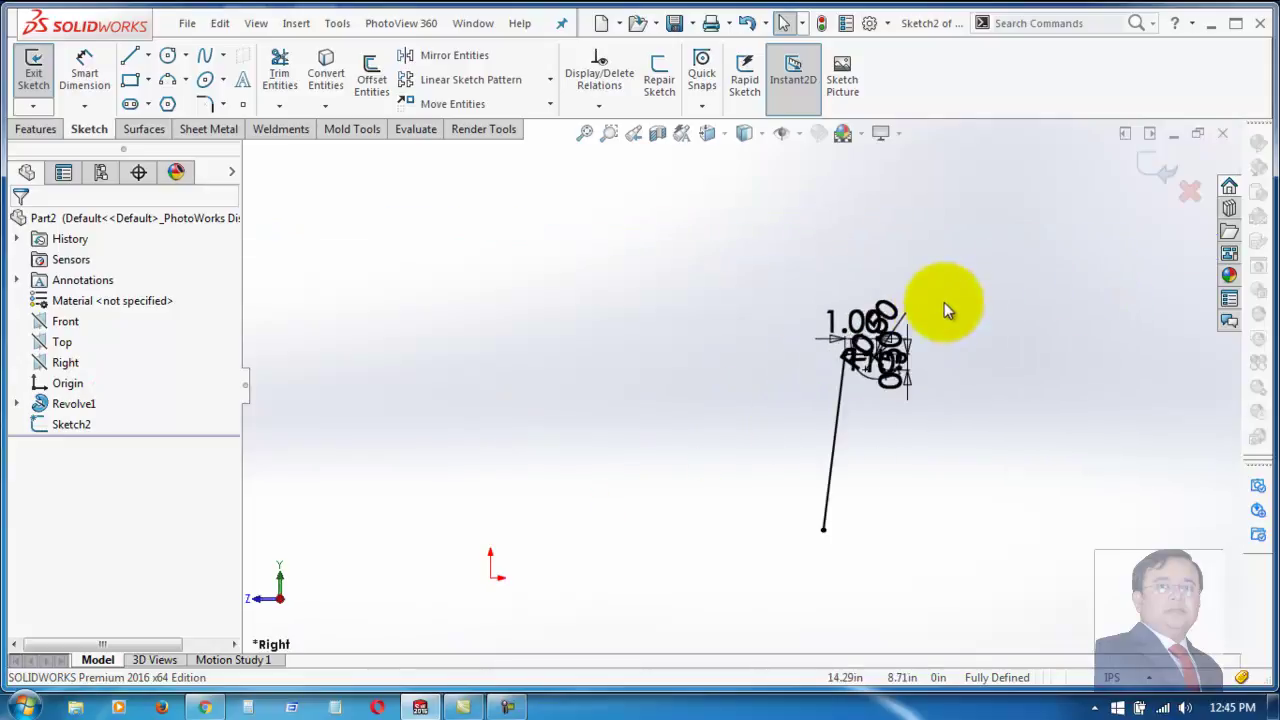
scroll(860, 400, "down", 1)
scroll(800, 405, "down", 1)
scroll(651, 430, "down", 1)
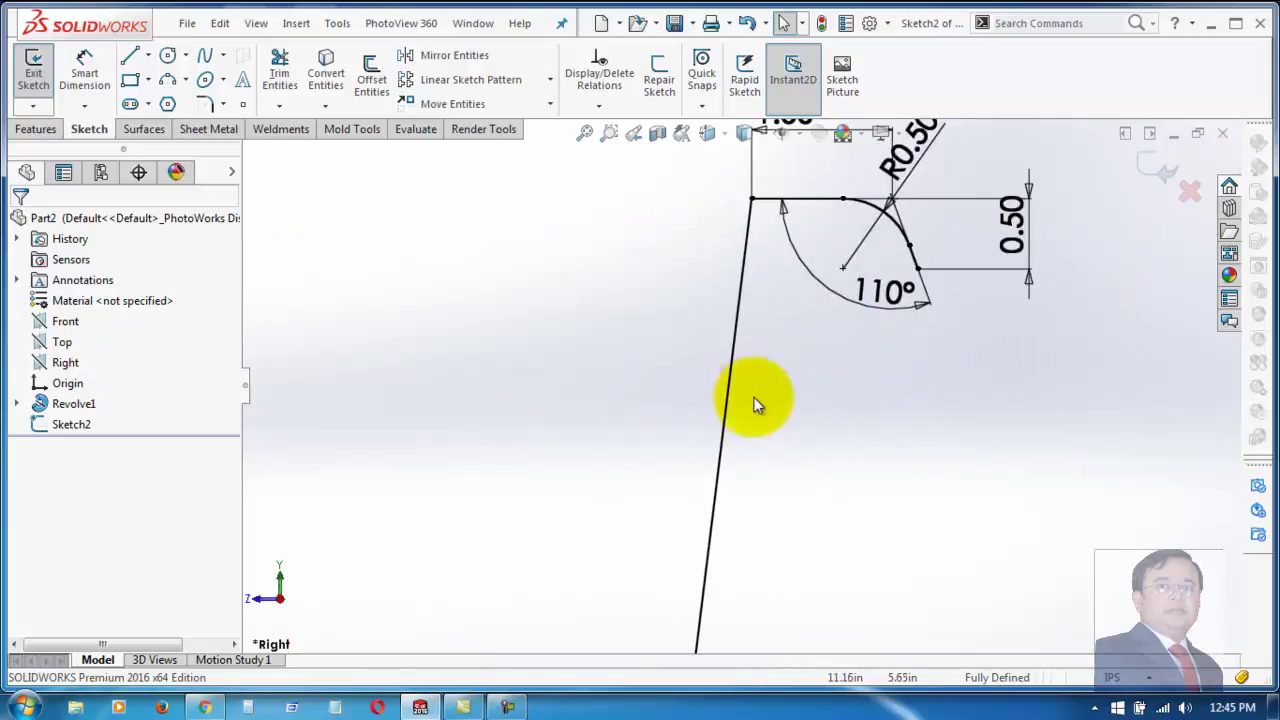
scroll(757, 403, "down", 1)
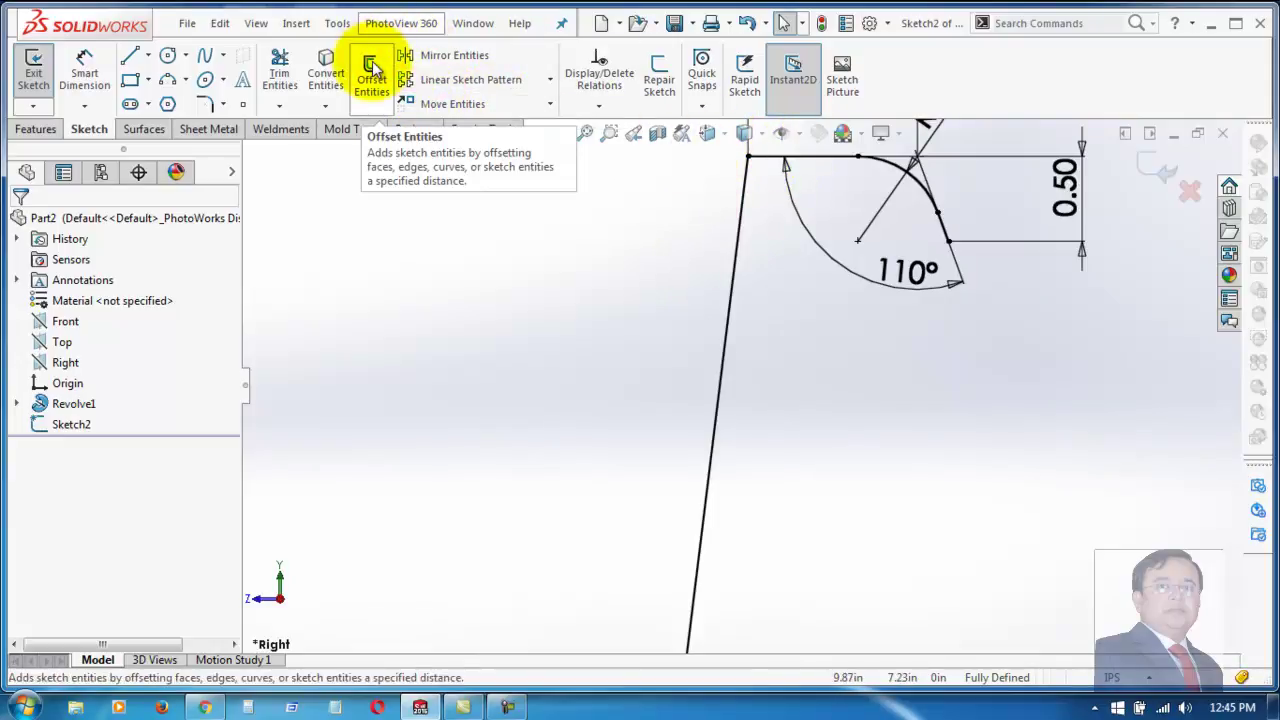
Step: Delete the long slanted line, then offset the lip chain 0.125 in inward
left_click(730, 335)
key("Delete")
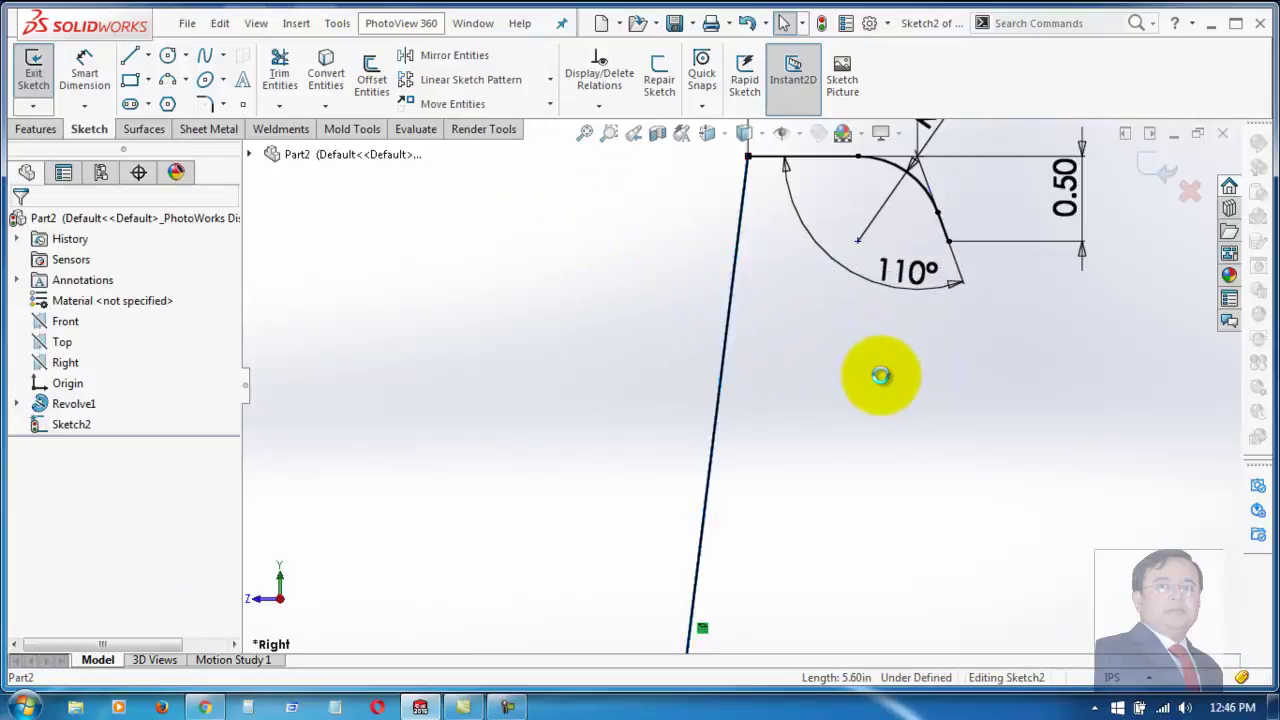
left_click(371, 75)
left_click(836, 157)
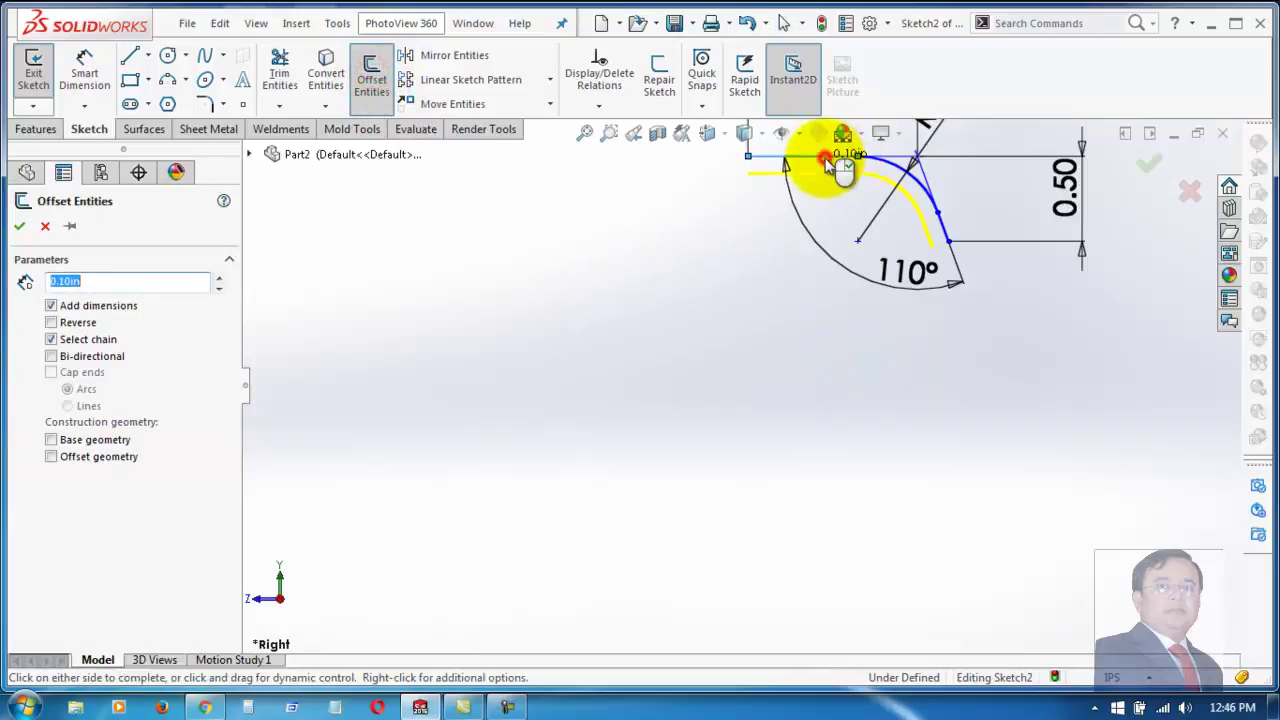
scroll(886, 171, "down", 2)
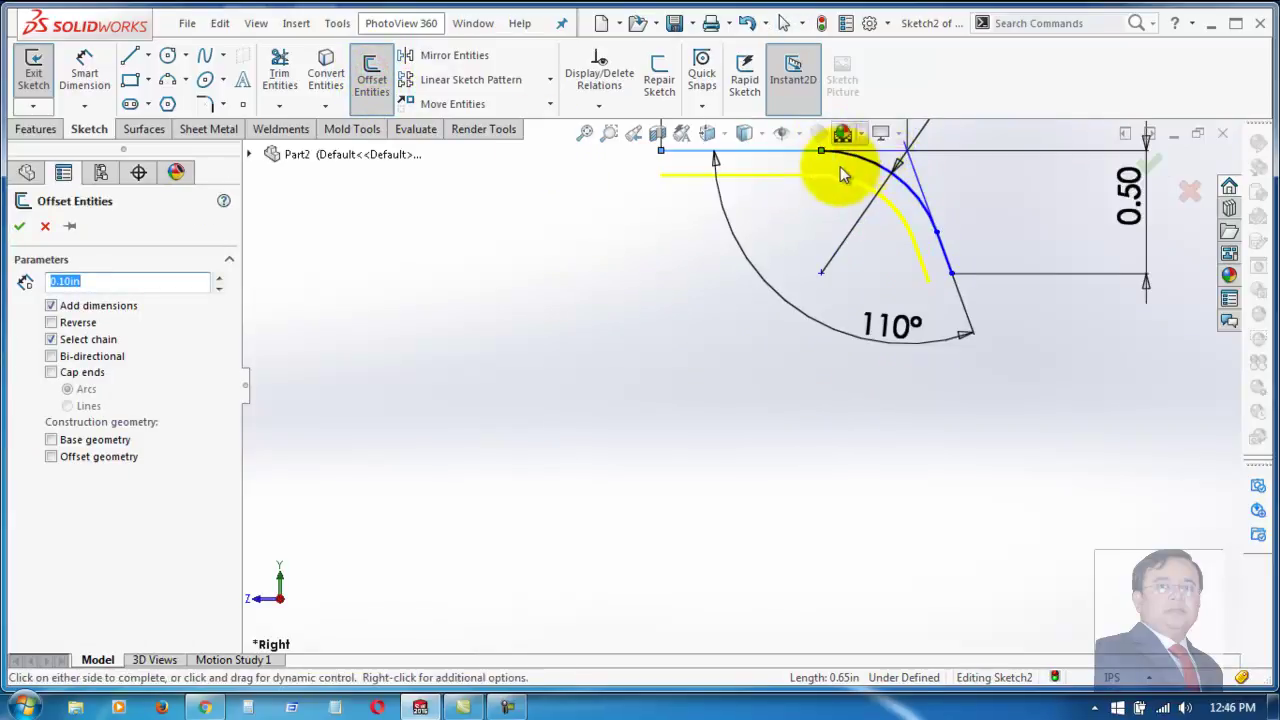
scroll(840, 166, "down", 2)
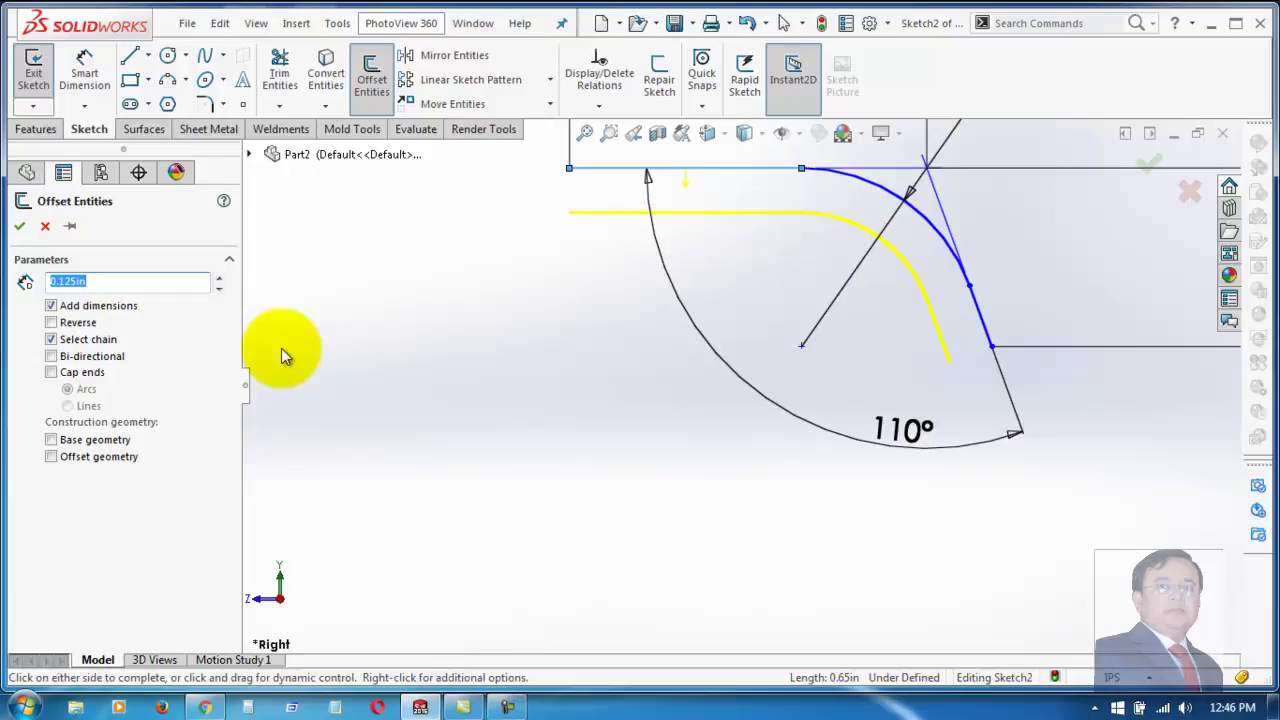
left_click(20, 228)
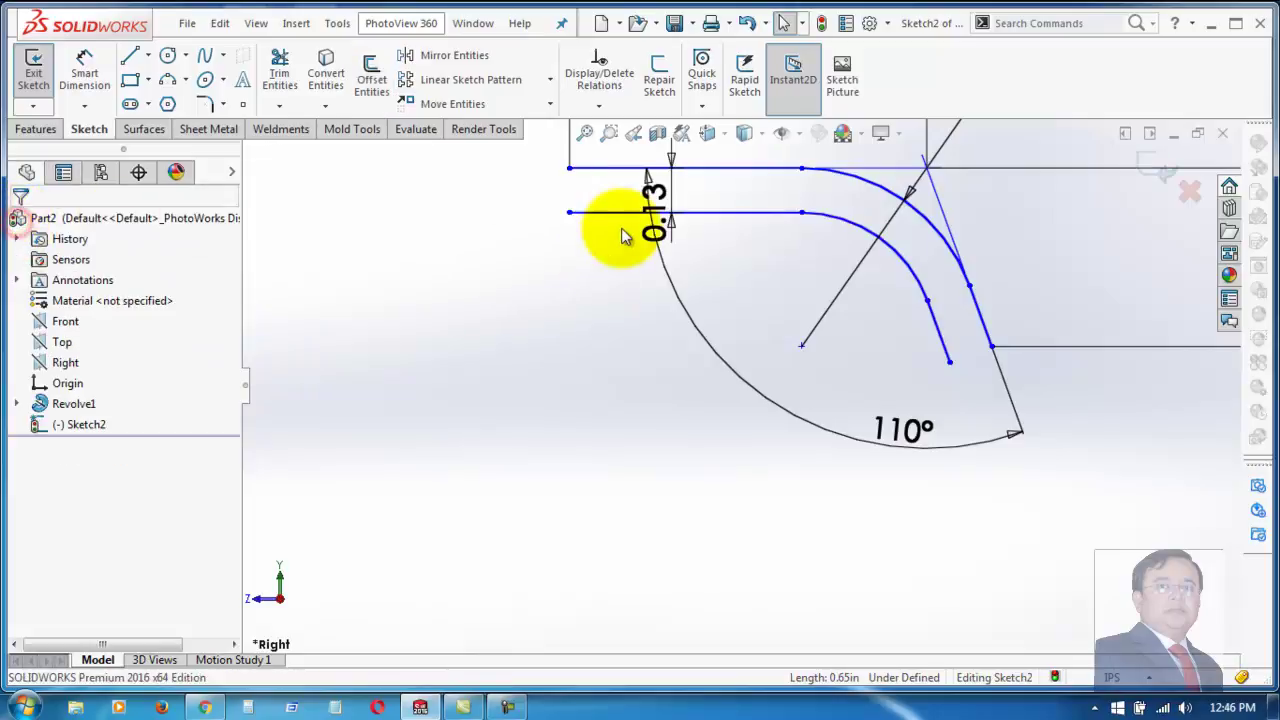
Step: Draw a short horizontal line joining the lower ends of the outer and inner lip curves
key("f")
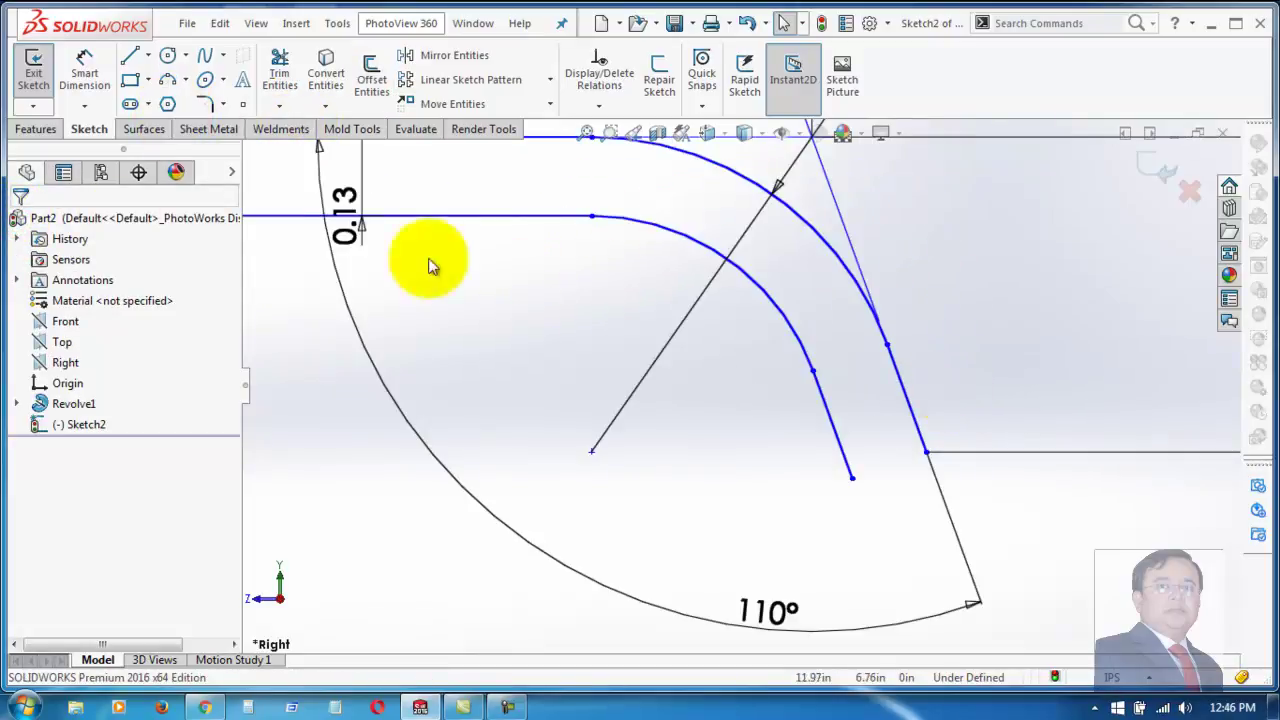
left_click(131, 58)
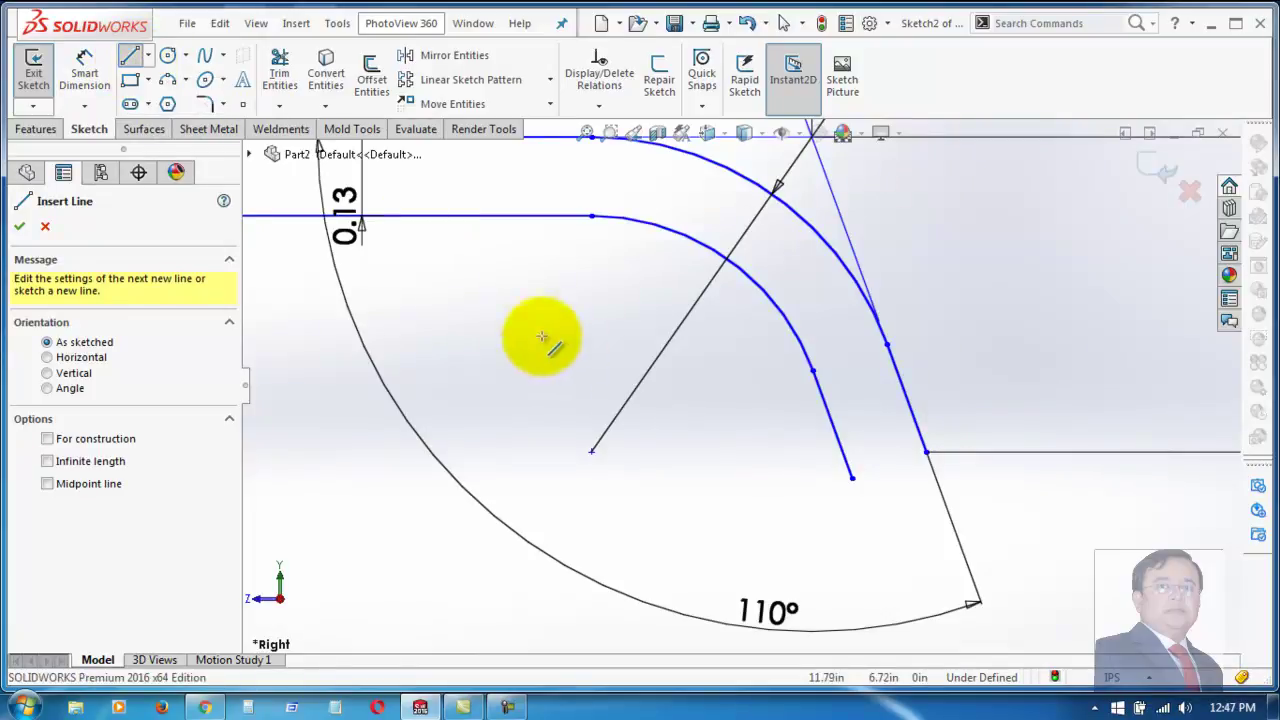
left_click(929, 452)
left_click(843, 452)
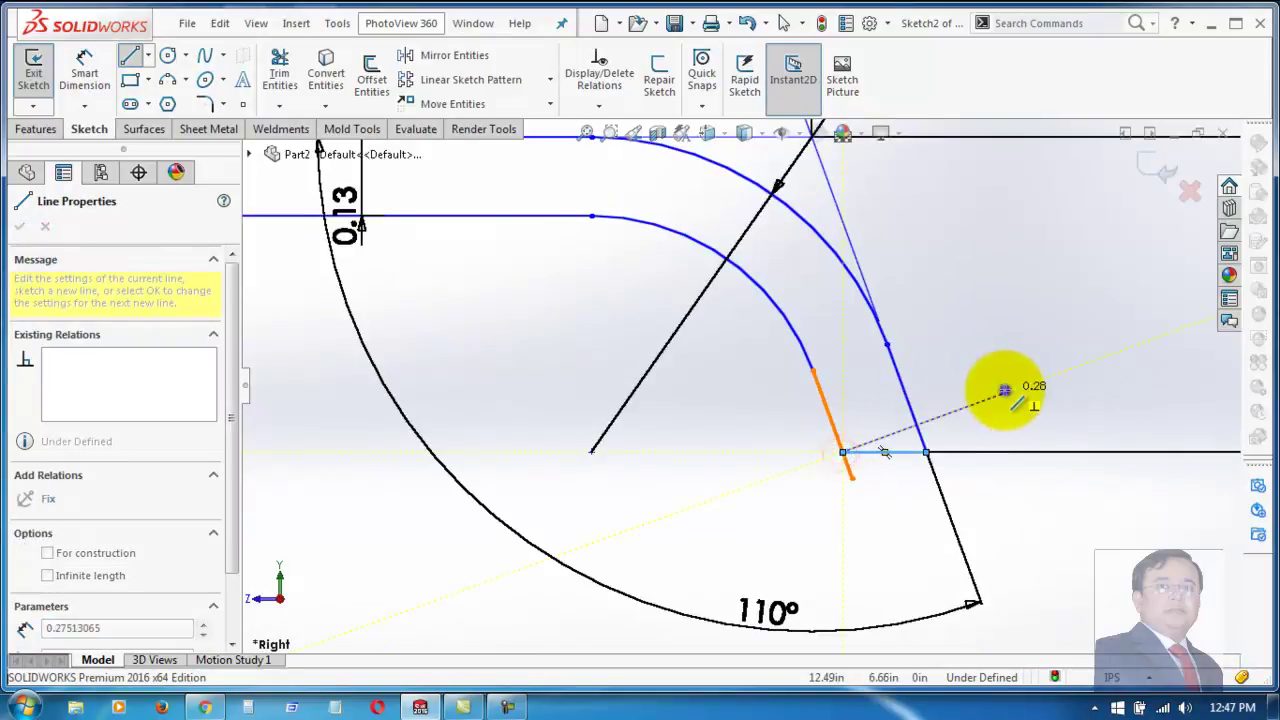
right_click(1005, 390)
left_click(1025, 340)
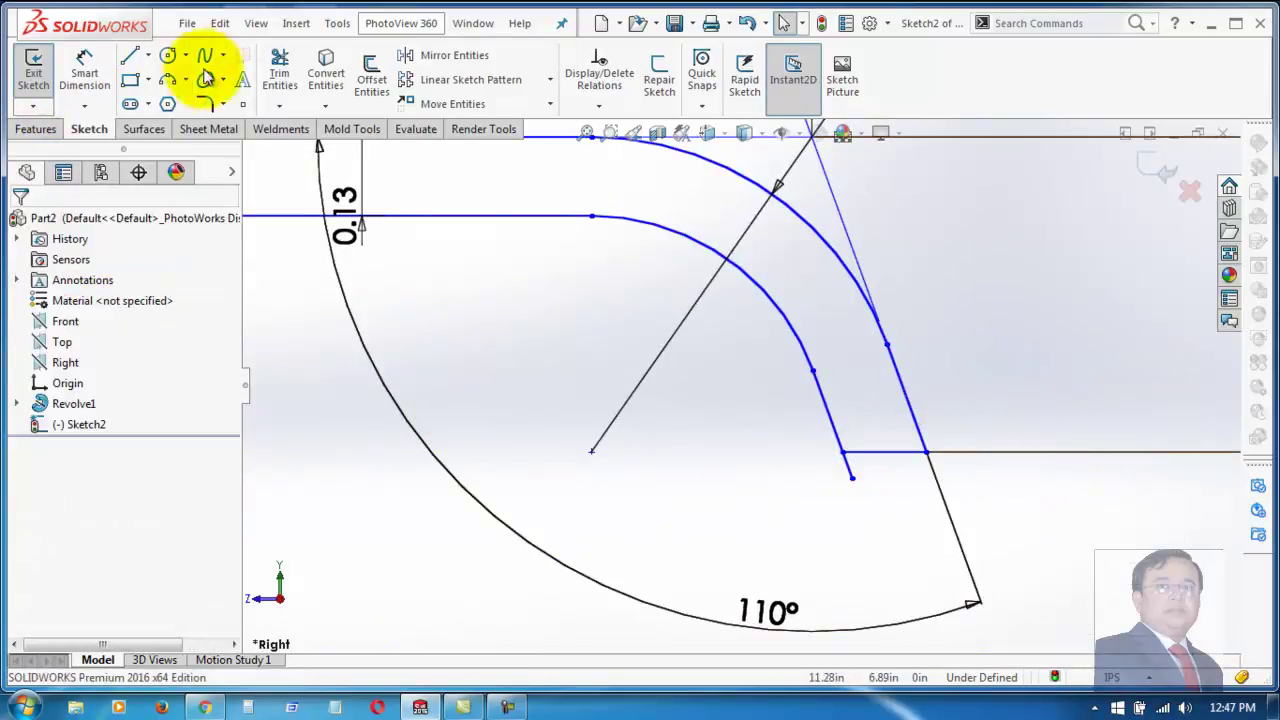
Step: Trim away the inner curve's overhanging tail below the new line
left_click(279, 70)
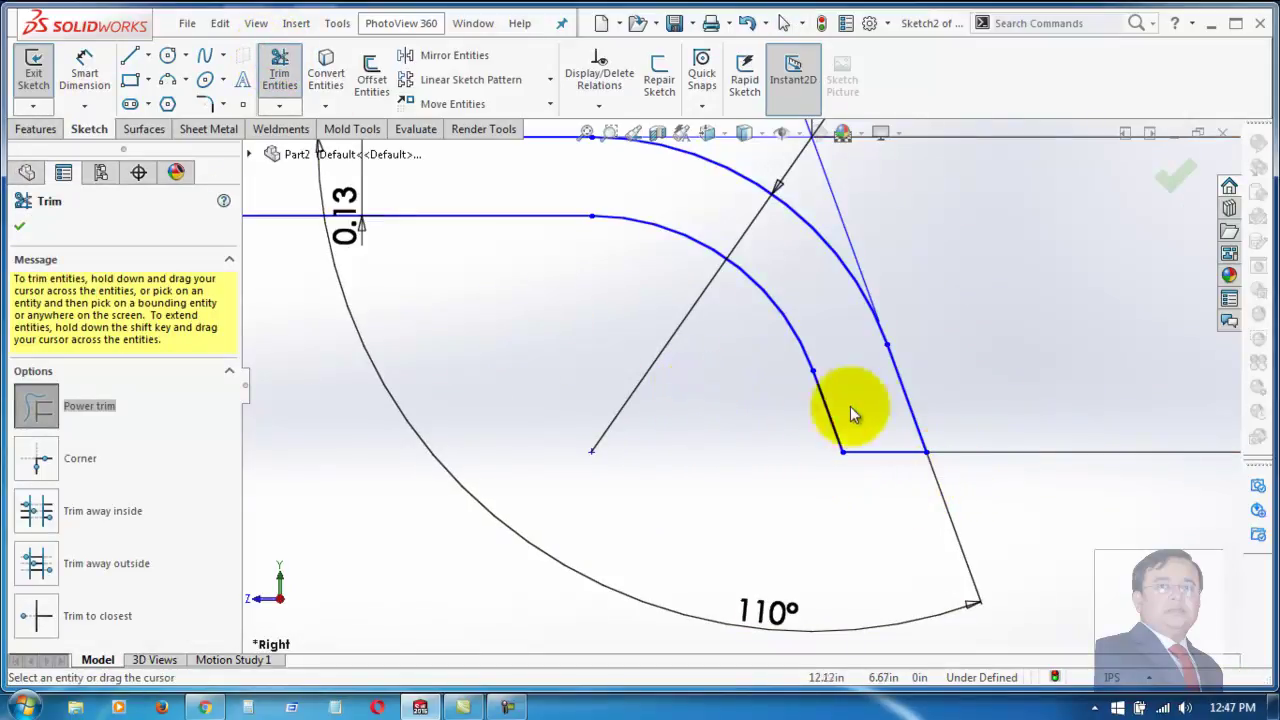
key("z")
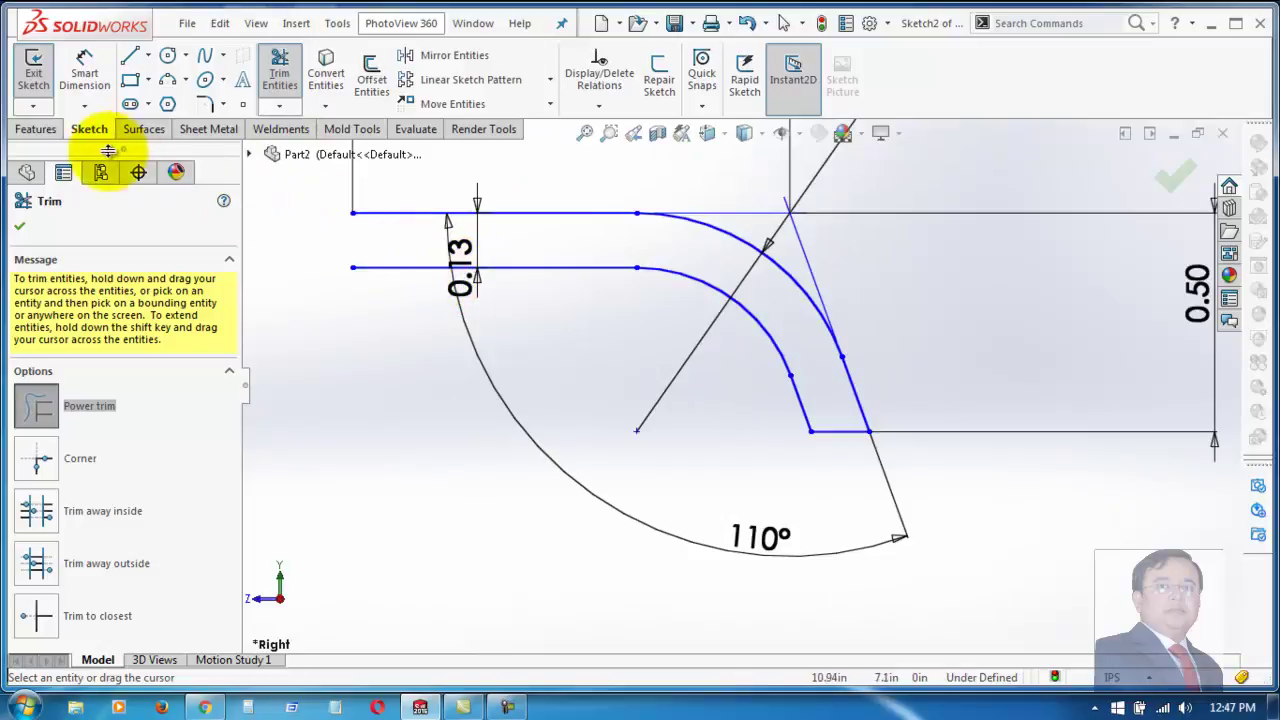
left_click(22, 227)
key("z")
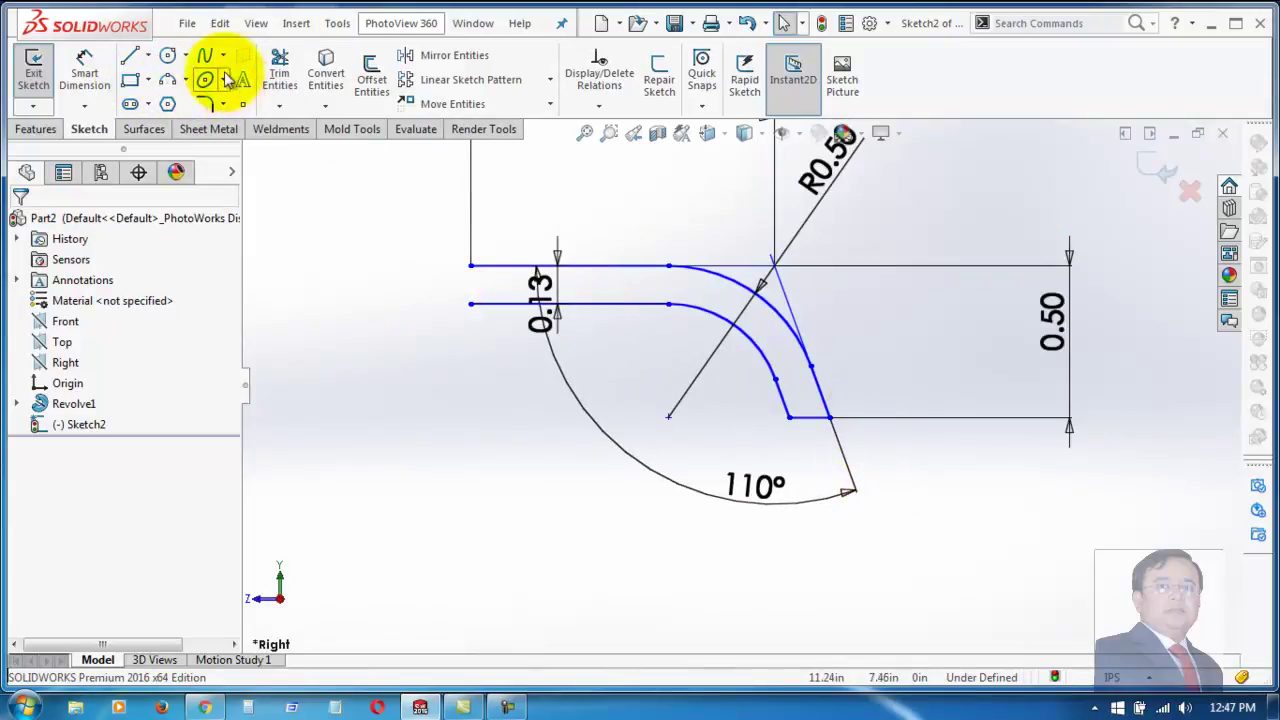
Step: Fillet the lip's inner bottom corner with a 1/16 in (R0.06) radius
left_click(201, 100)
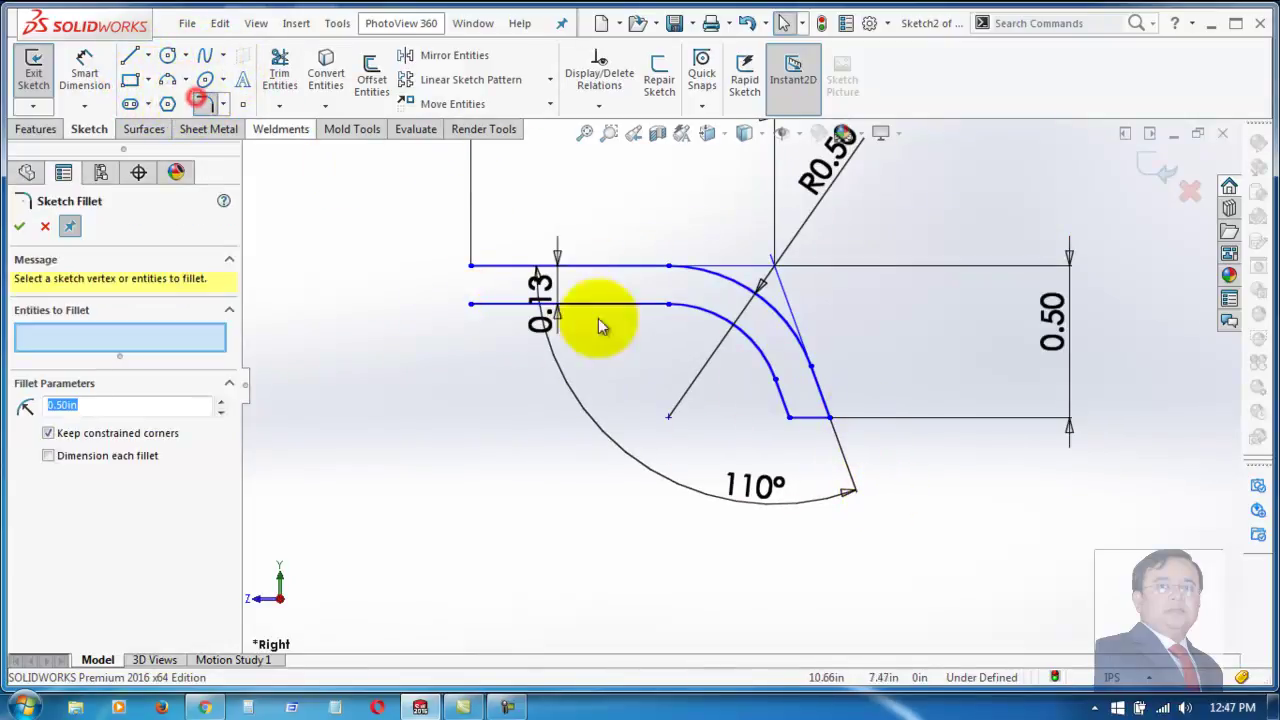
scroll(796, 411, "down", 2)
scroll(780, 425, "down", 2)
scroll(750, 440, "down", 2)
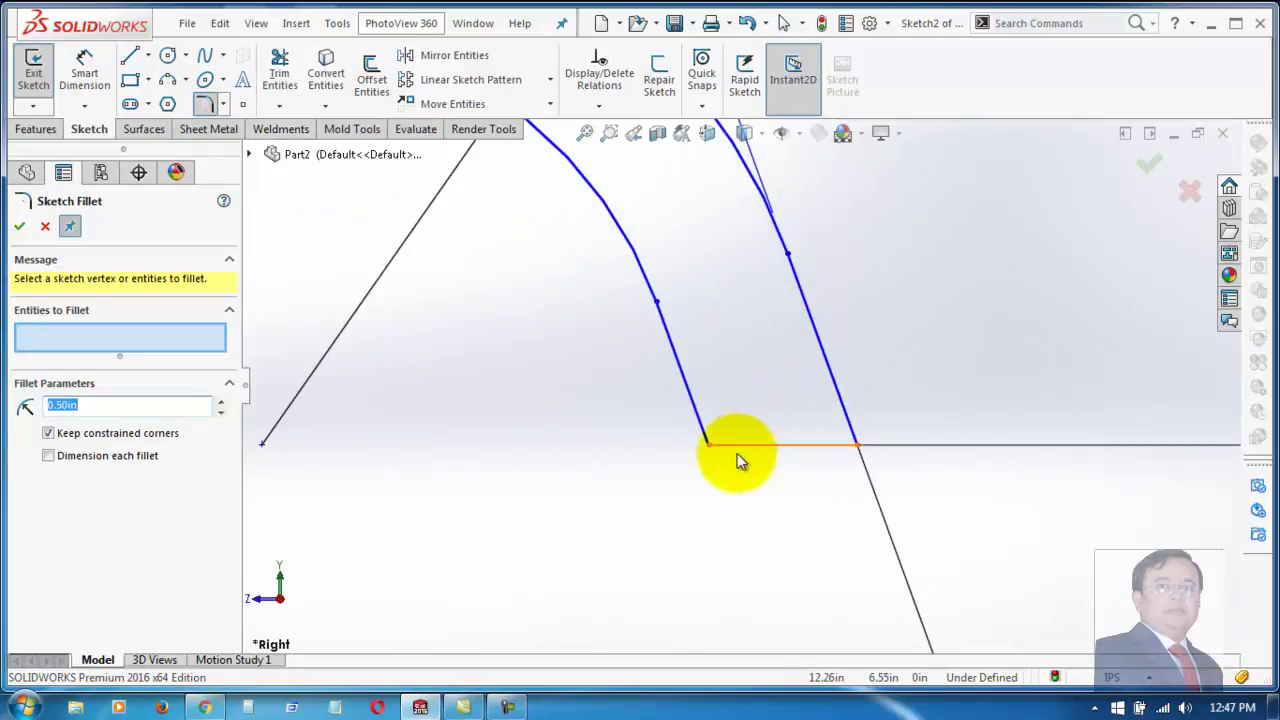
left_click(707, 447)
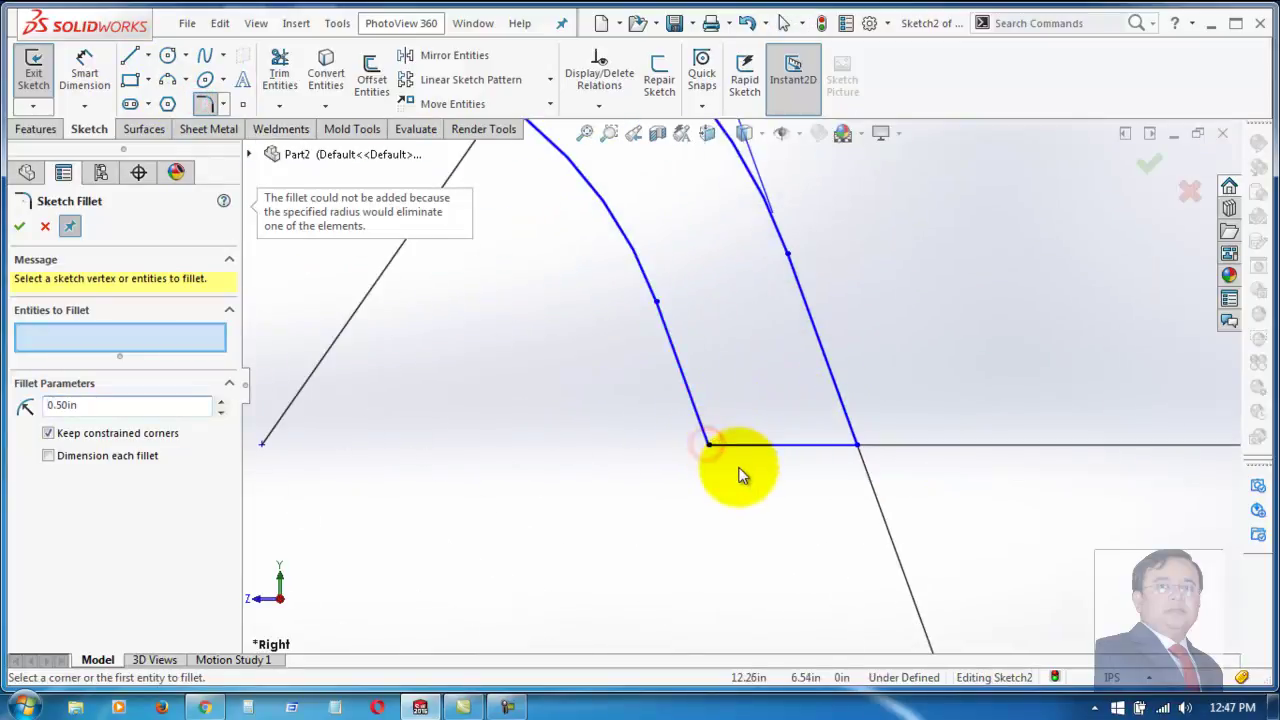
left_click_drag(119, 404, 15, 405)
type("1/16")
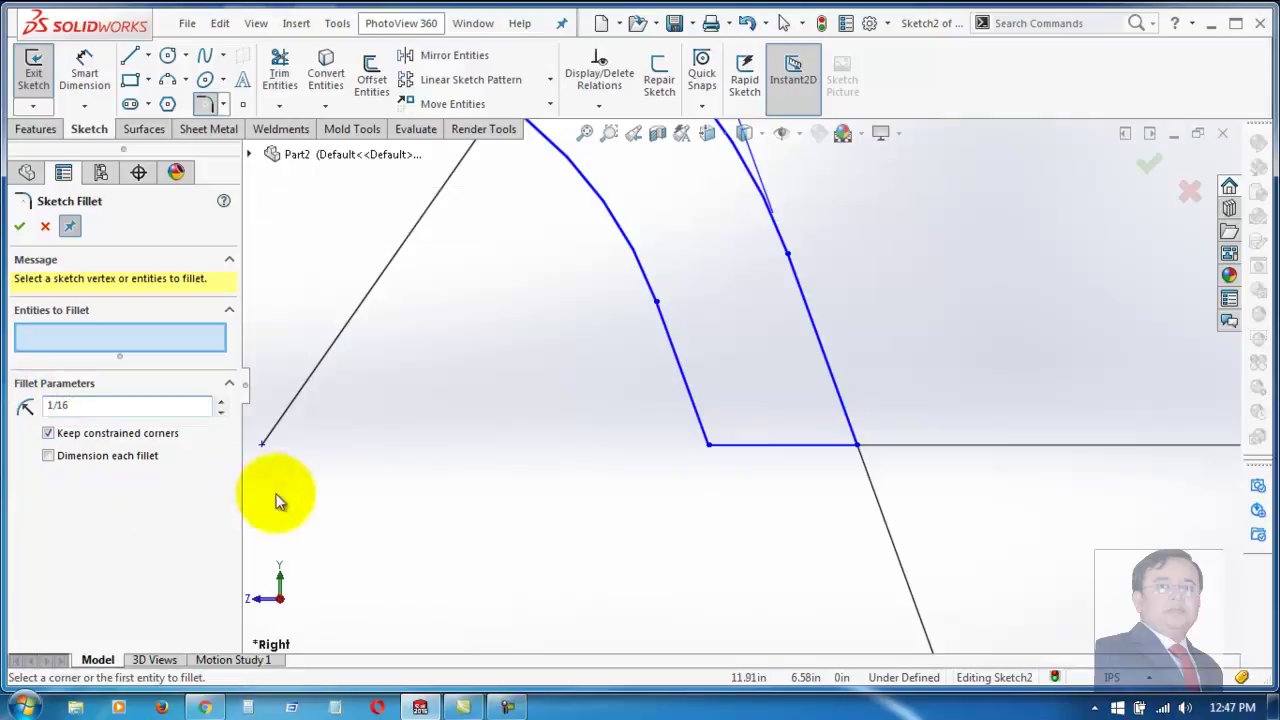
left_click(707, 444)
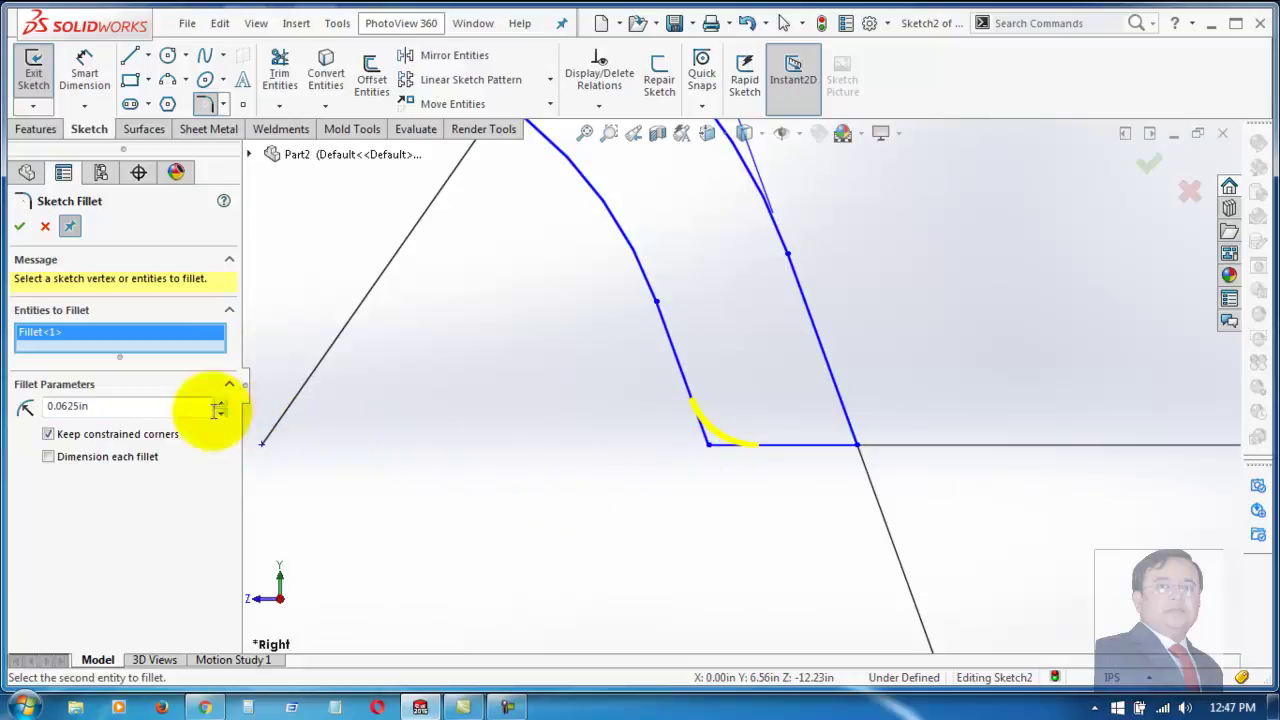
left_click(857, 444)
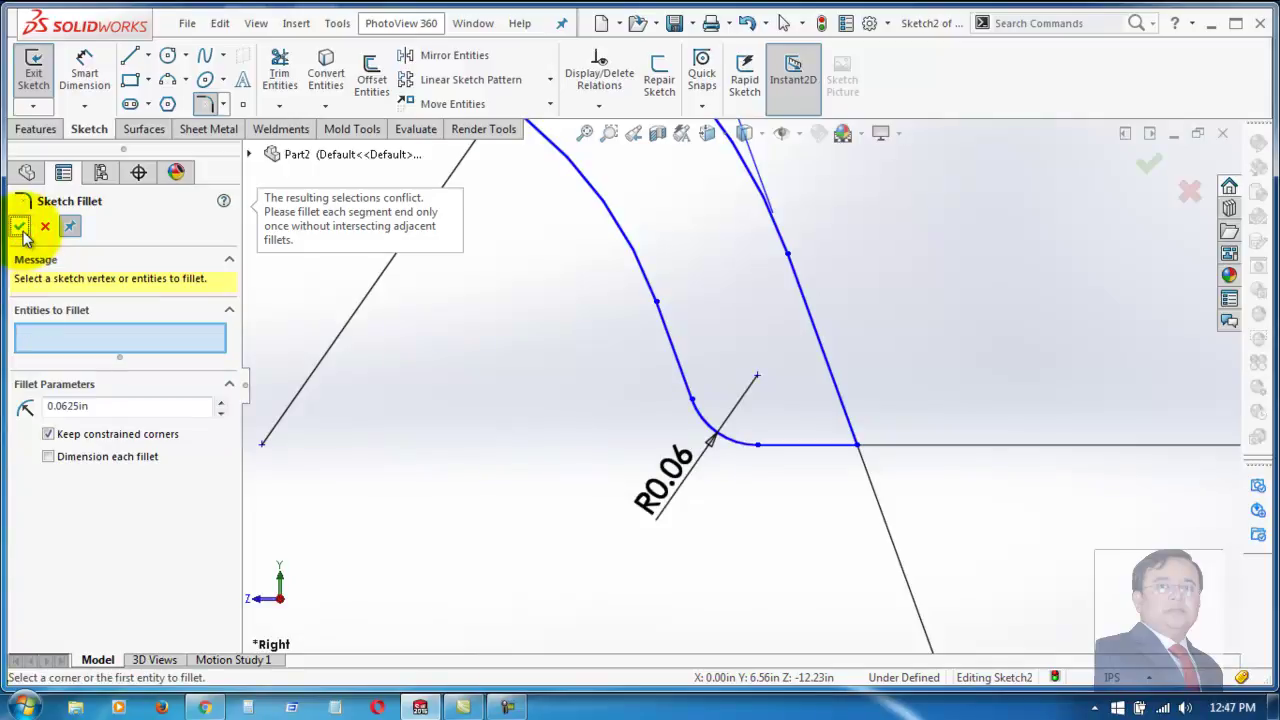
Step: Fillet the outer bottom corner with a 1/32 in (R0.03) radius
left_click(857, 444)
type("1/32")
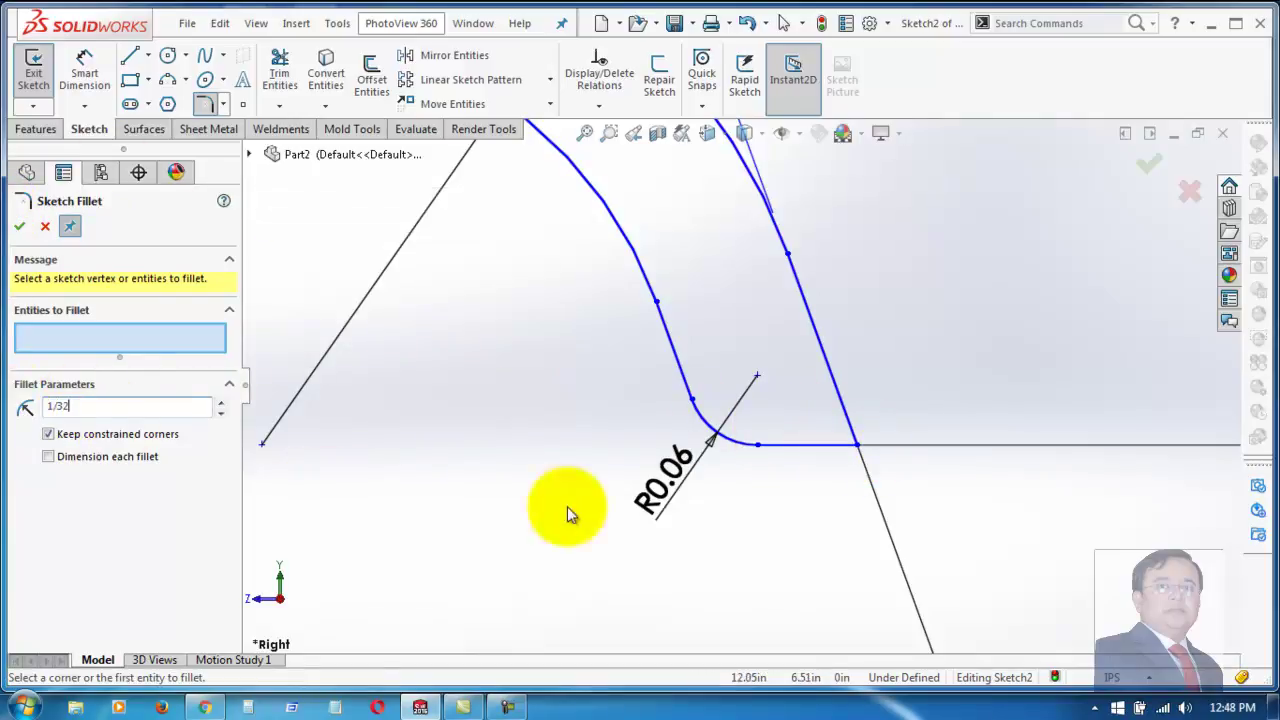
left_click(856, 447)
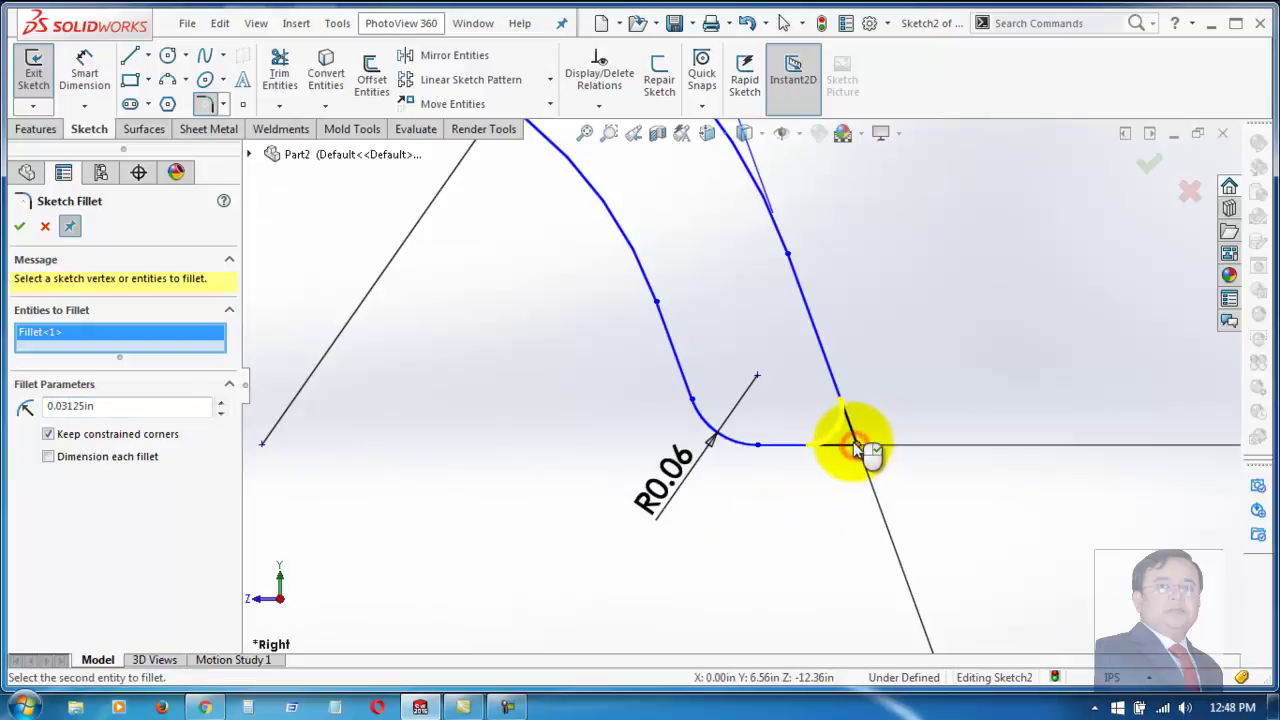
left_click(20, 226)
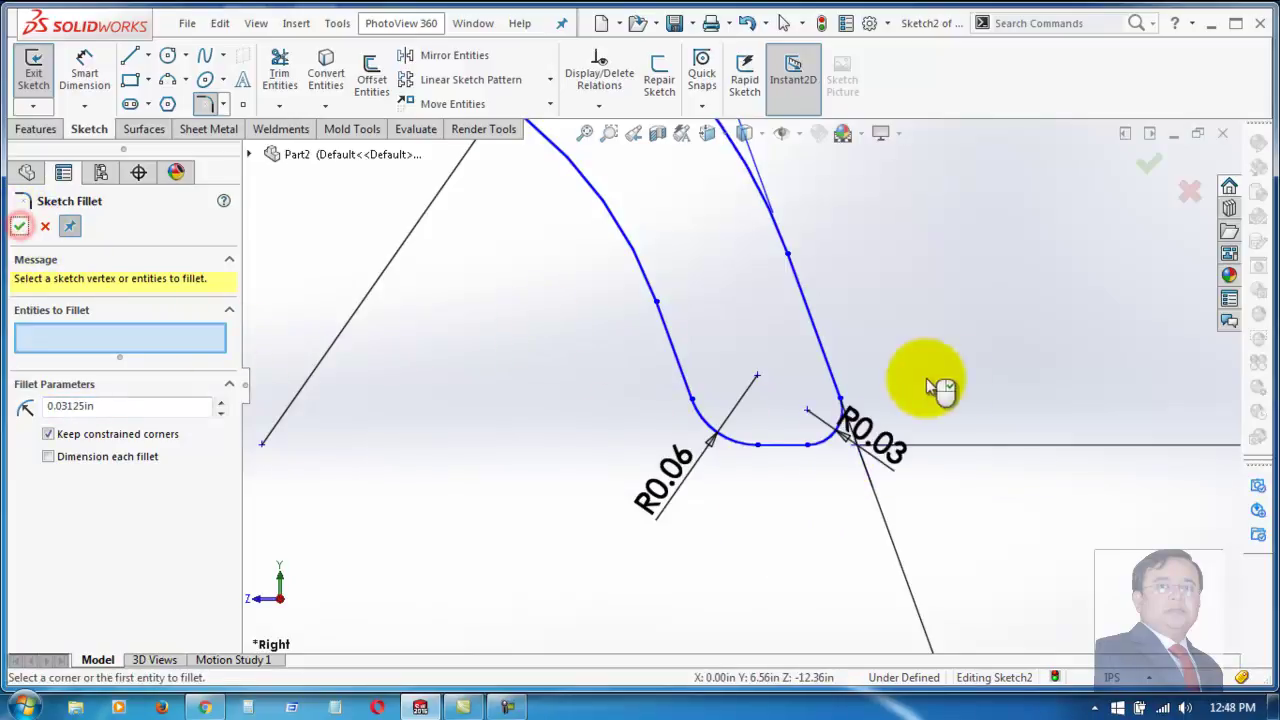
scroll(1000, 450, "up", 3)
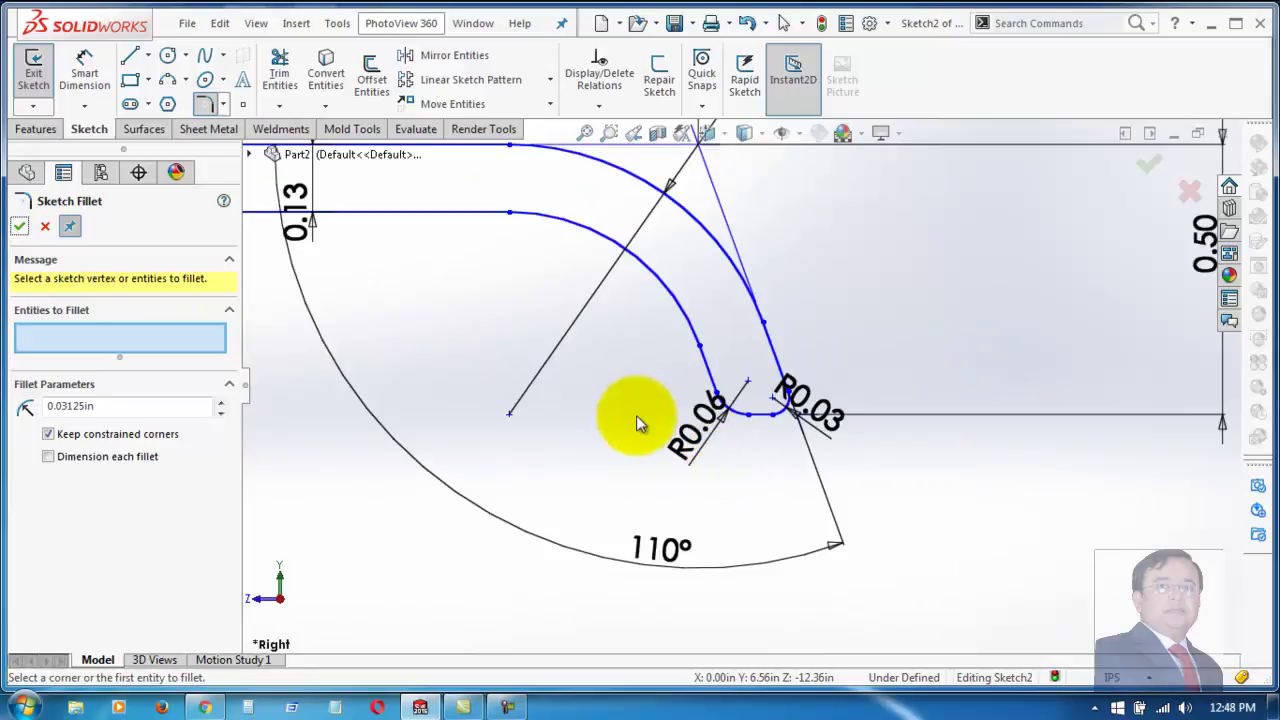
scroll(636, 415, "up", 1)
scroll(780, 330, "up", 2)
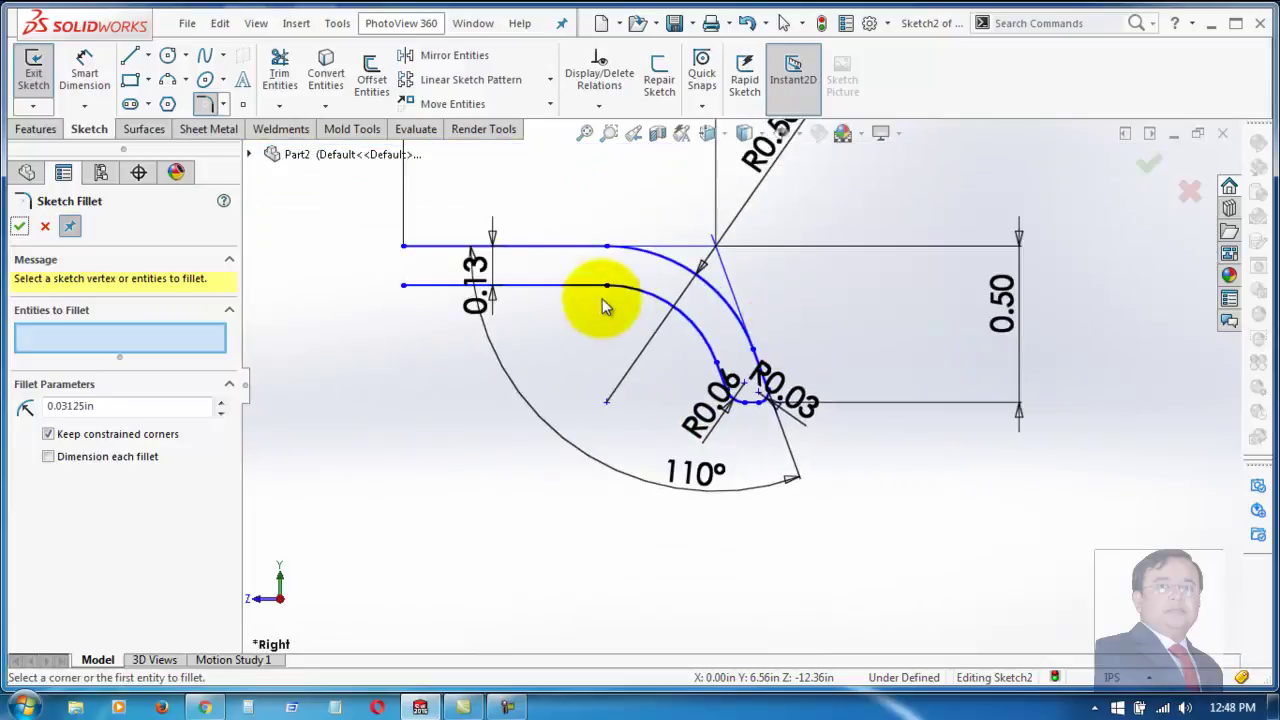
left_click(20, 226)
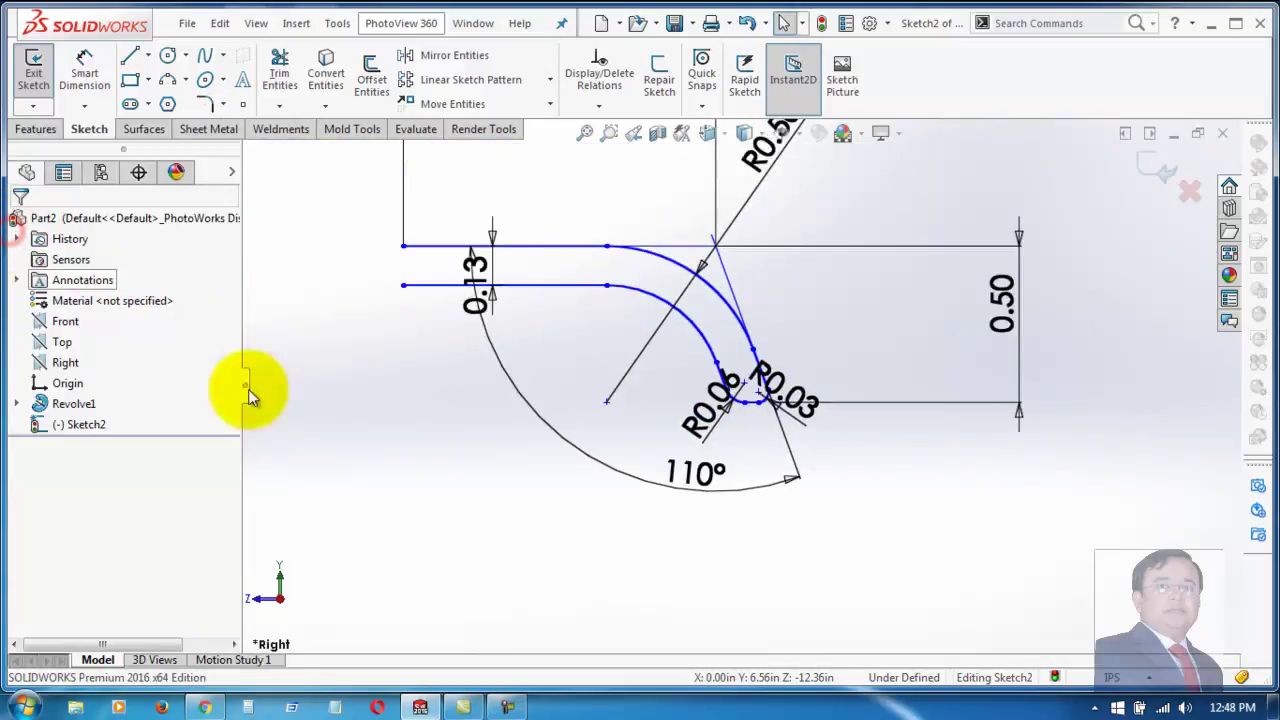
Step: Exit the lip sketch and show the revolved bowl body Revolve1 again
left_click(1146, 172)
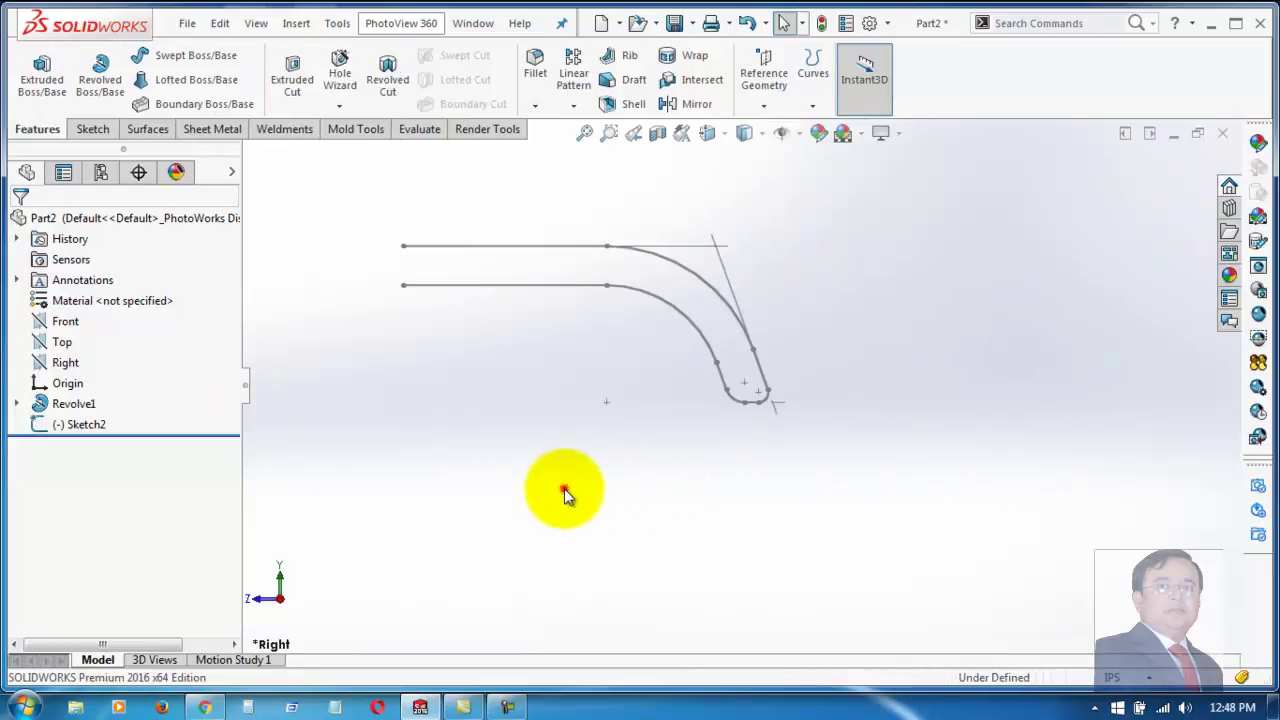
left_click(63, 405)
left_click(46, 372)
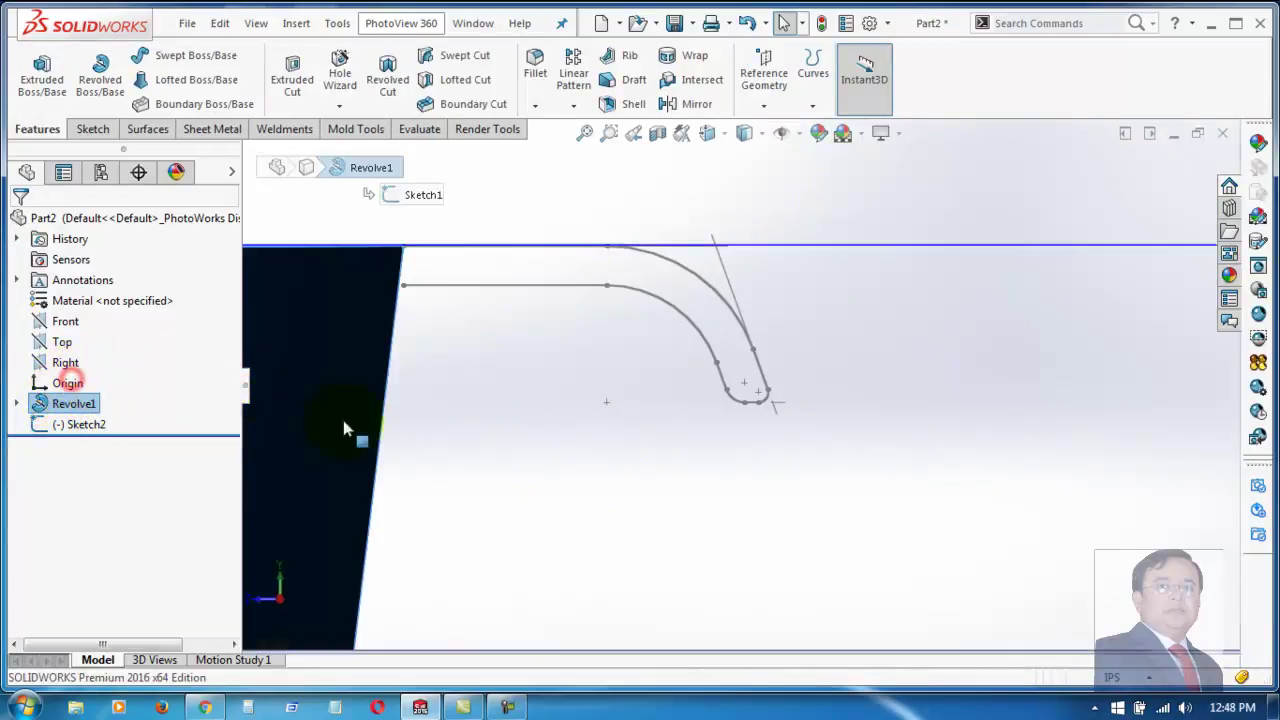
scroll(455, 403, "down", 2)
scroll(543, 357, "down", 2)
scroll(580, 346, "down", 2)
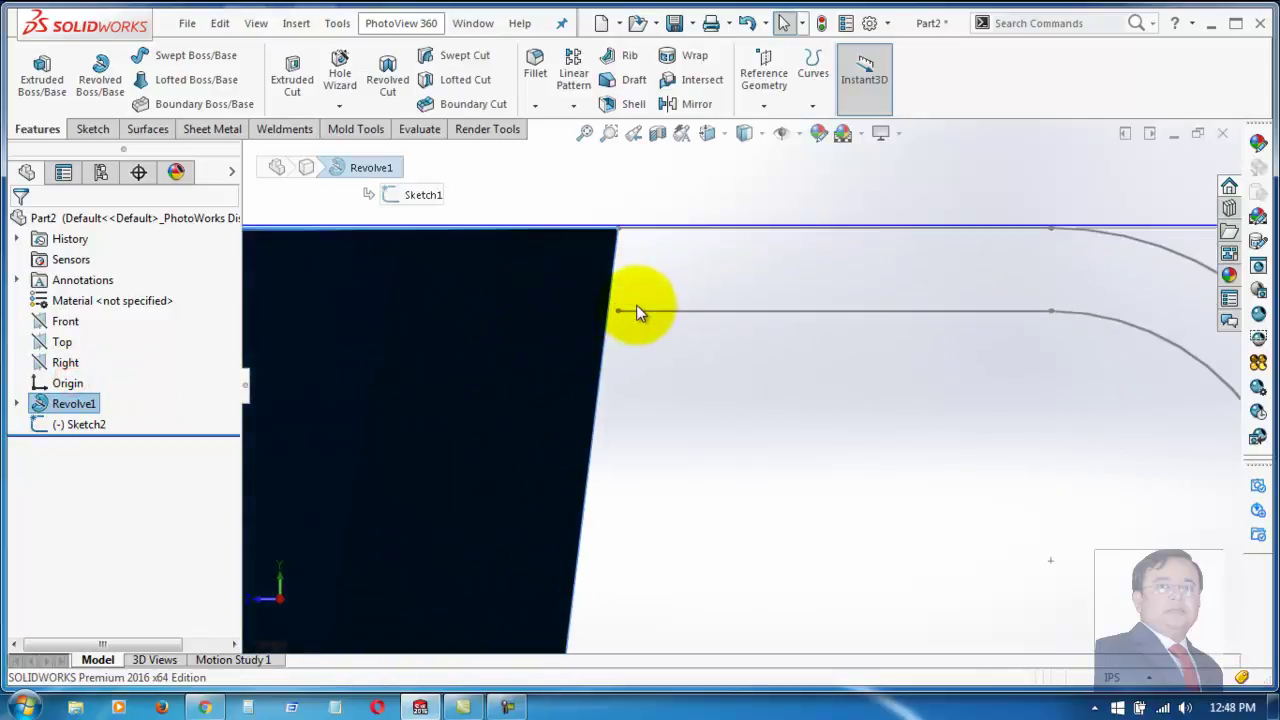
scroll(640, 310, "down", 2)
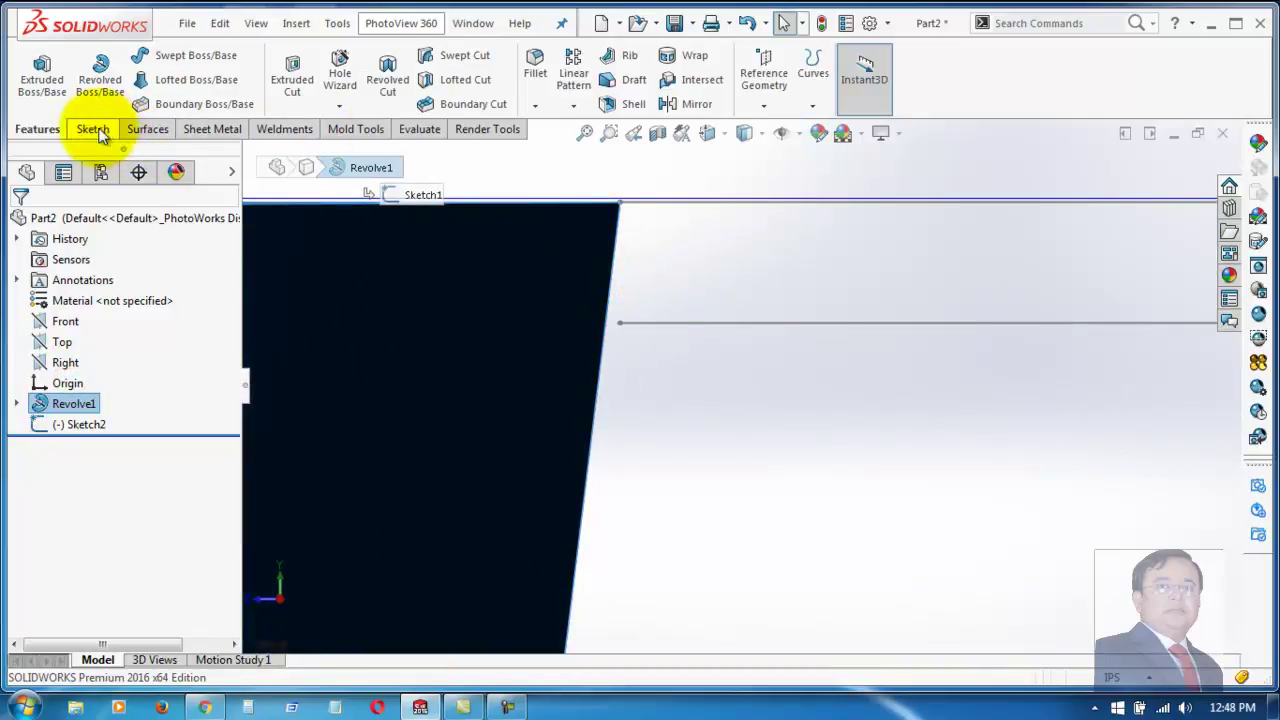
Step: Reopen Sketch2 and try extending the inner rim line to the bowl wall
left_click(78, 424)
left_click(86, 374)
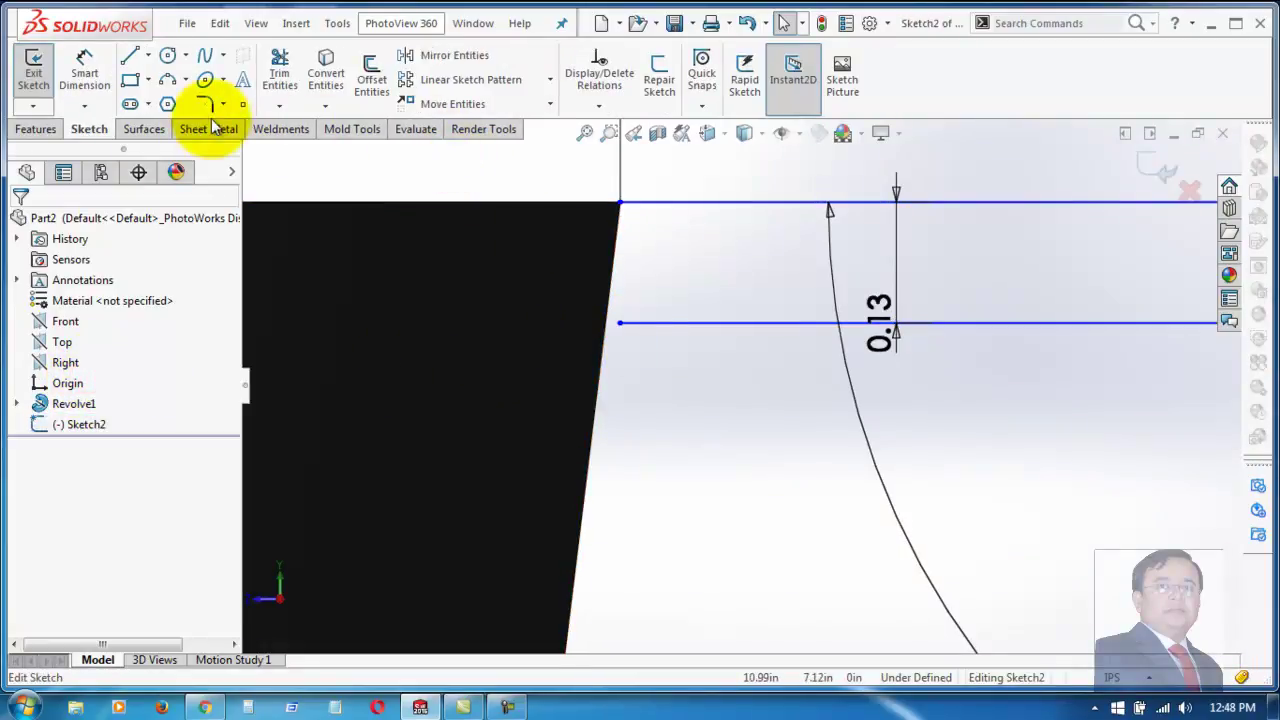
left_click(282, 108)
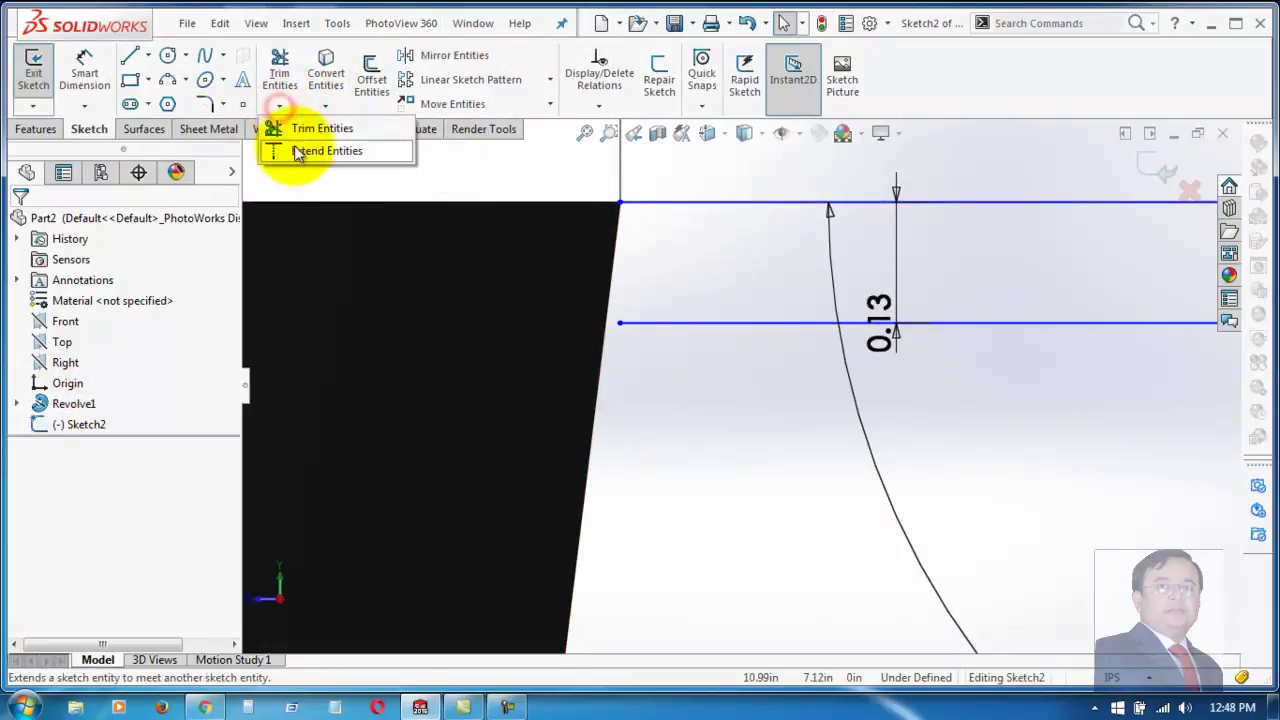
left_click(307, 149)
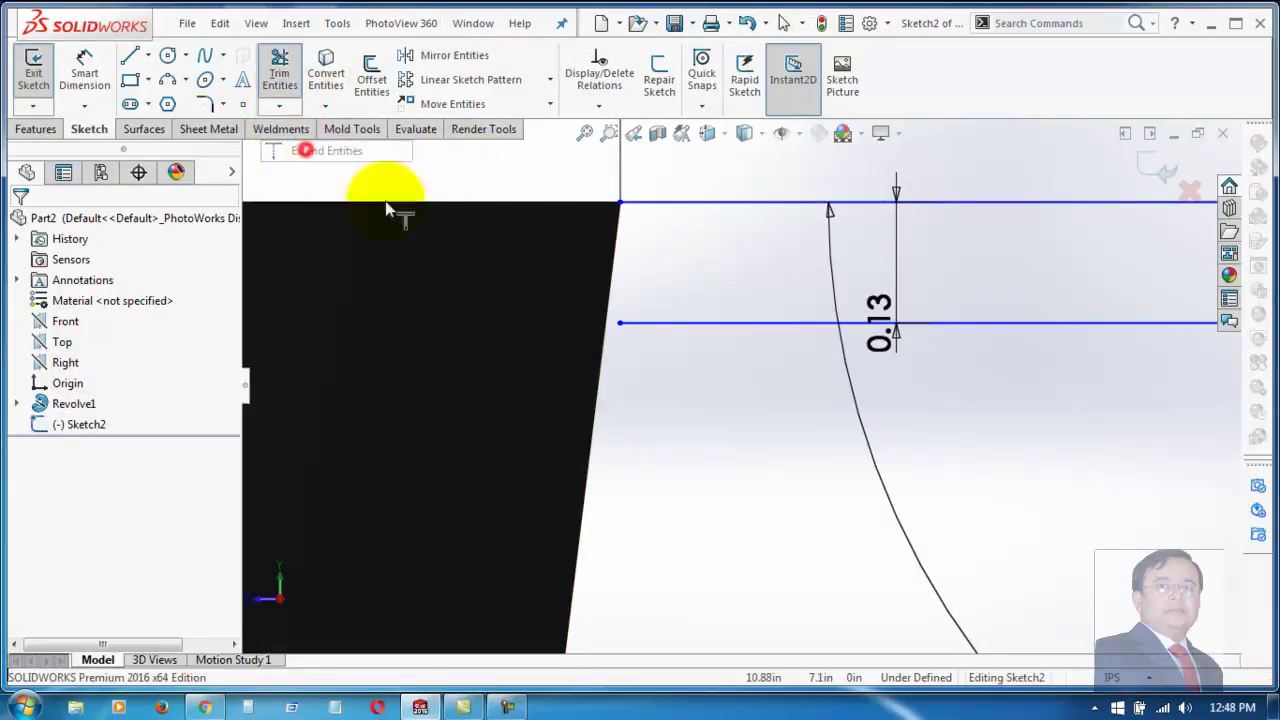
left_click(620, 324)
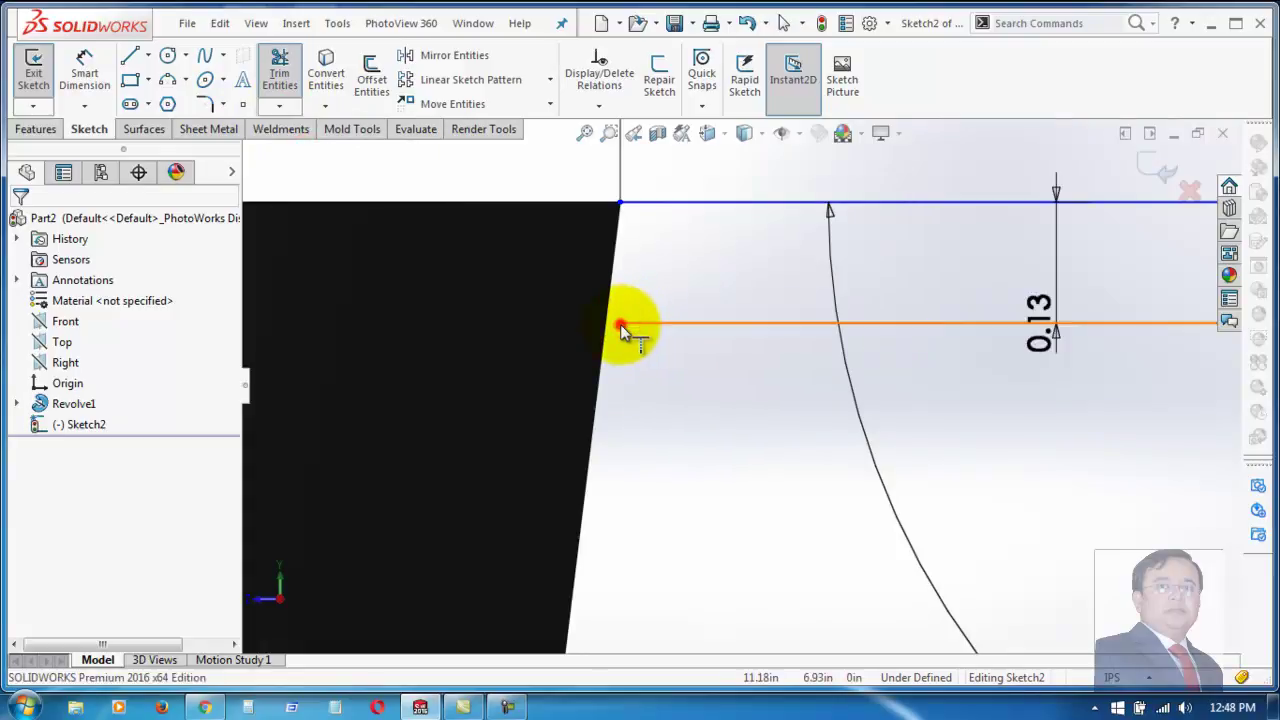
left_click(620, 324)
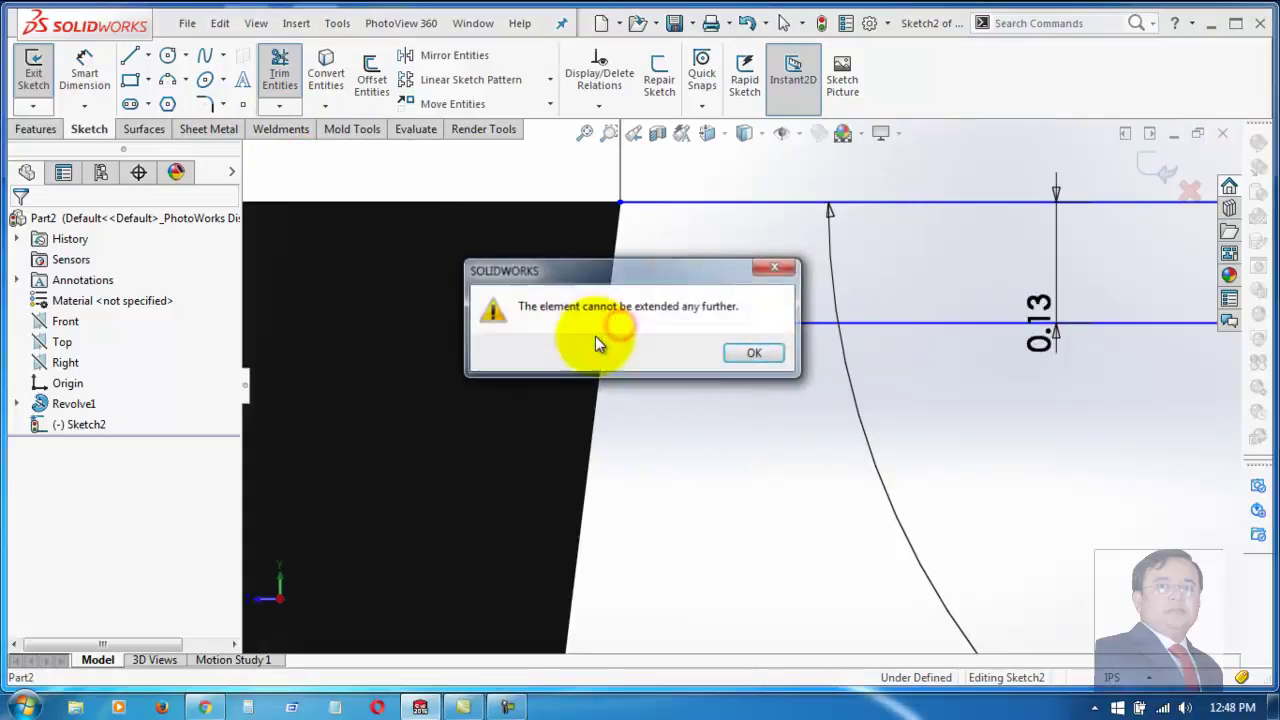
left_click(755, 356)
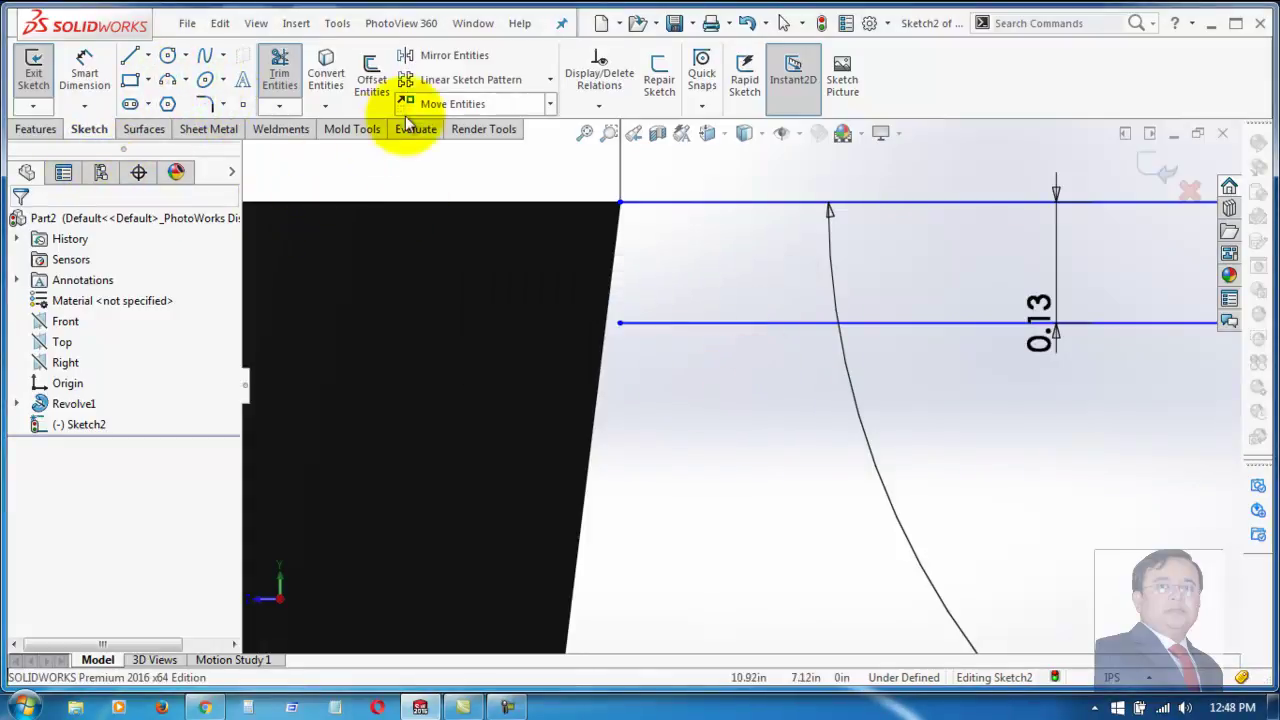
Step: Convert the bowl's sloped silhouette edge into Sketch2
left_click(329, 72)
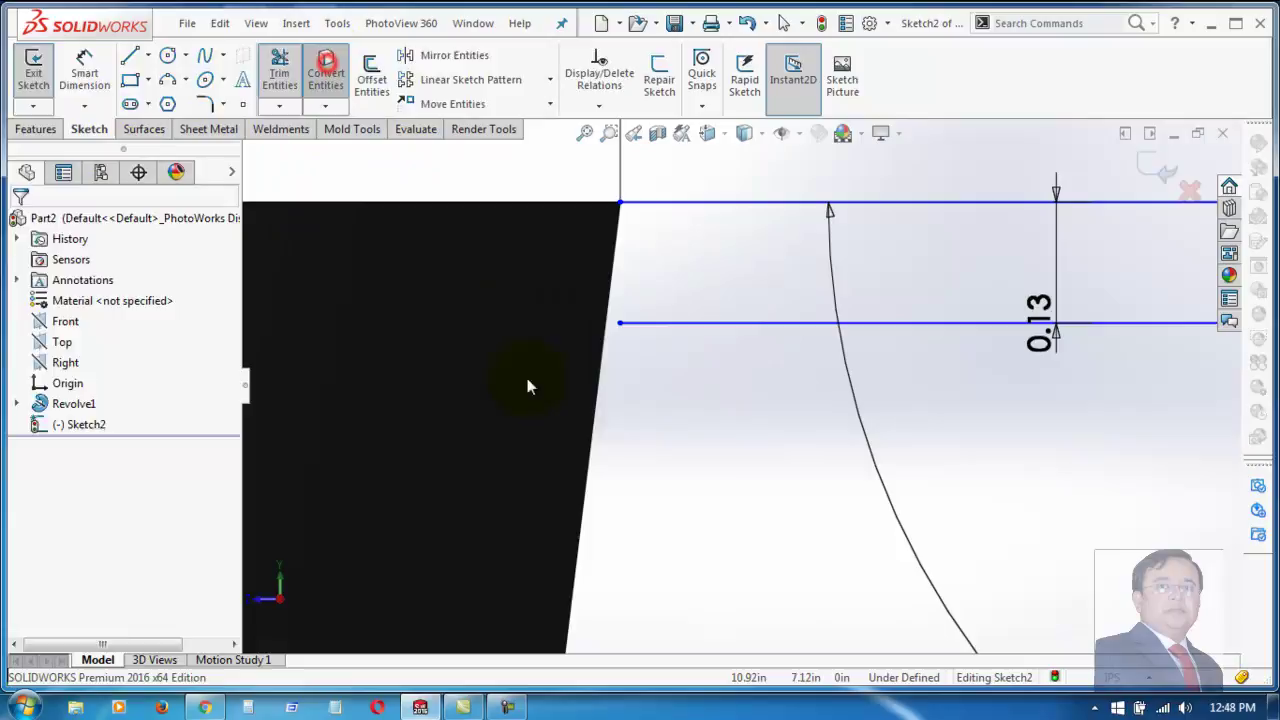
left_click(596, 411)
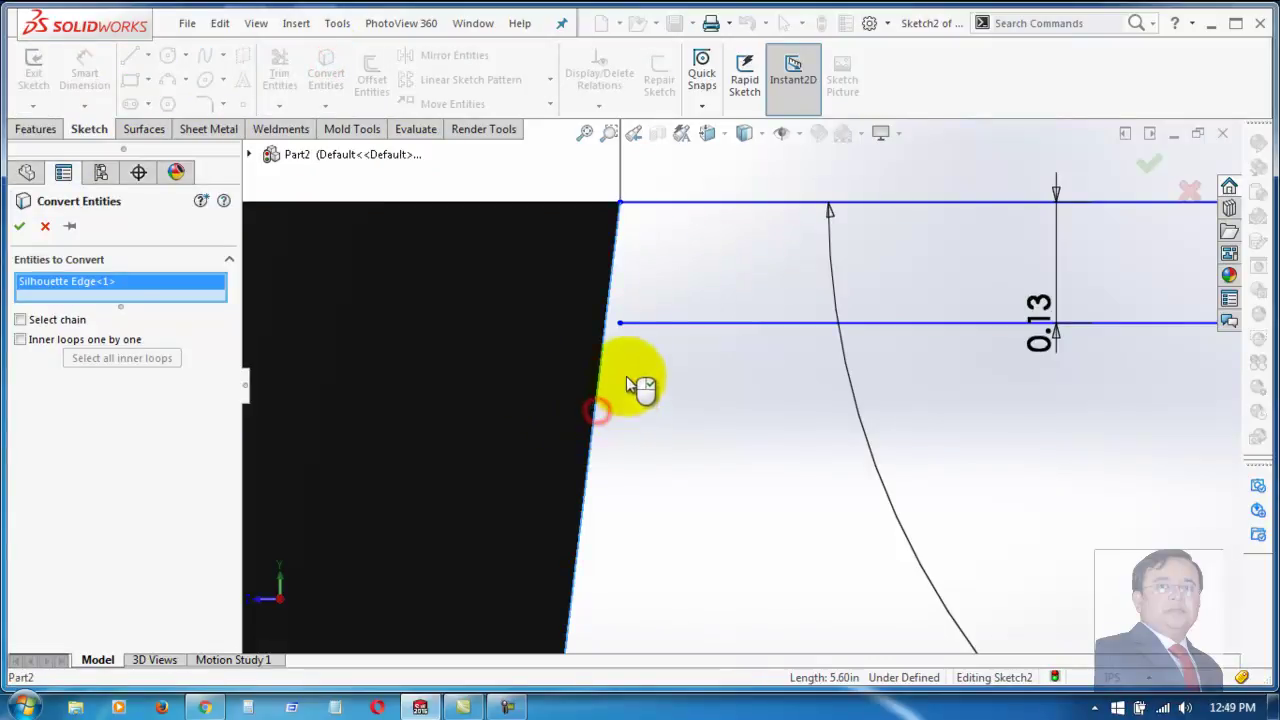
left_click(21, 228)
left_click(741, 501)
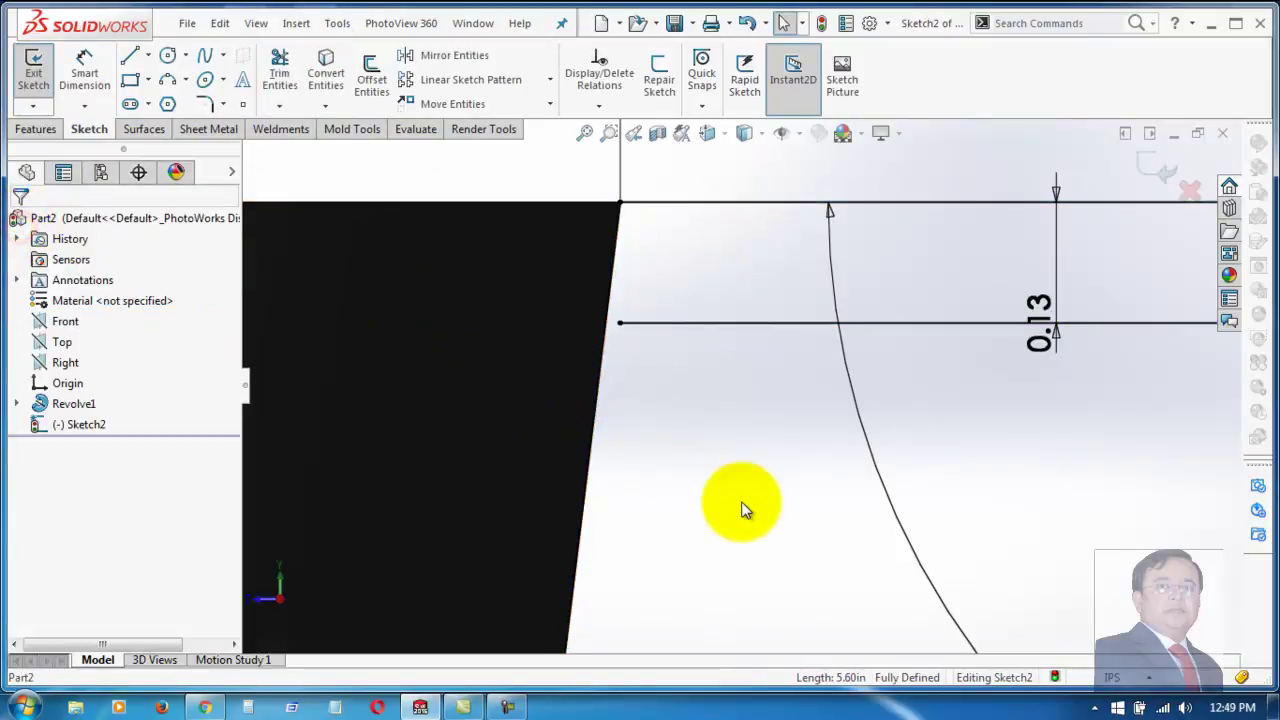
Step: Extend the lower horizontal lip line to the converted sloped edge
left_click(280, 106)
left_click(297, 149)
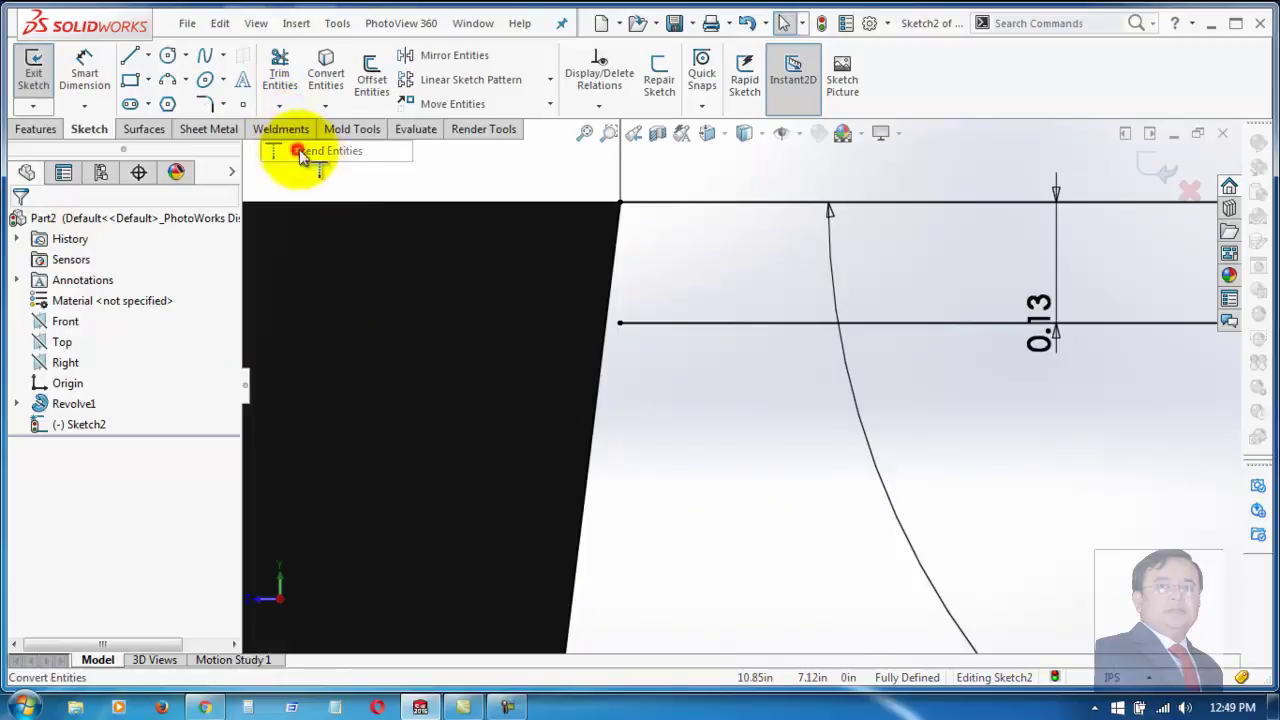
left_click(653, 323)
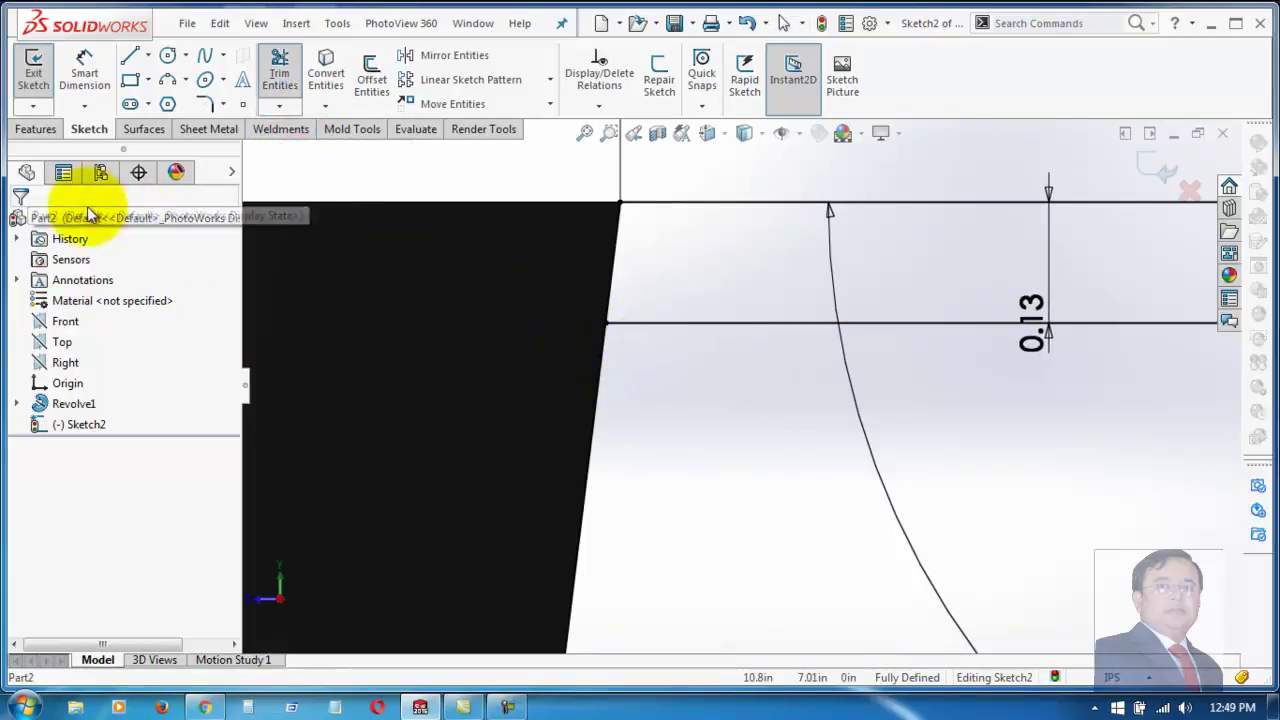
scroll(822, 402, "up", 3)
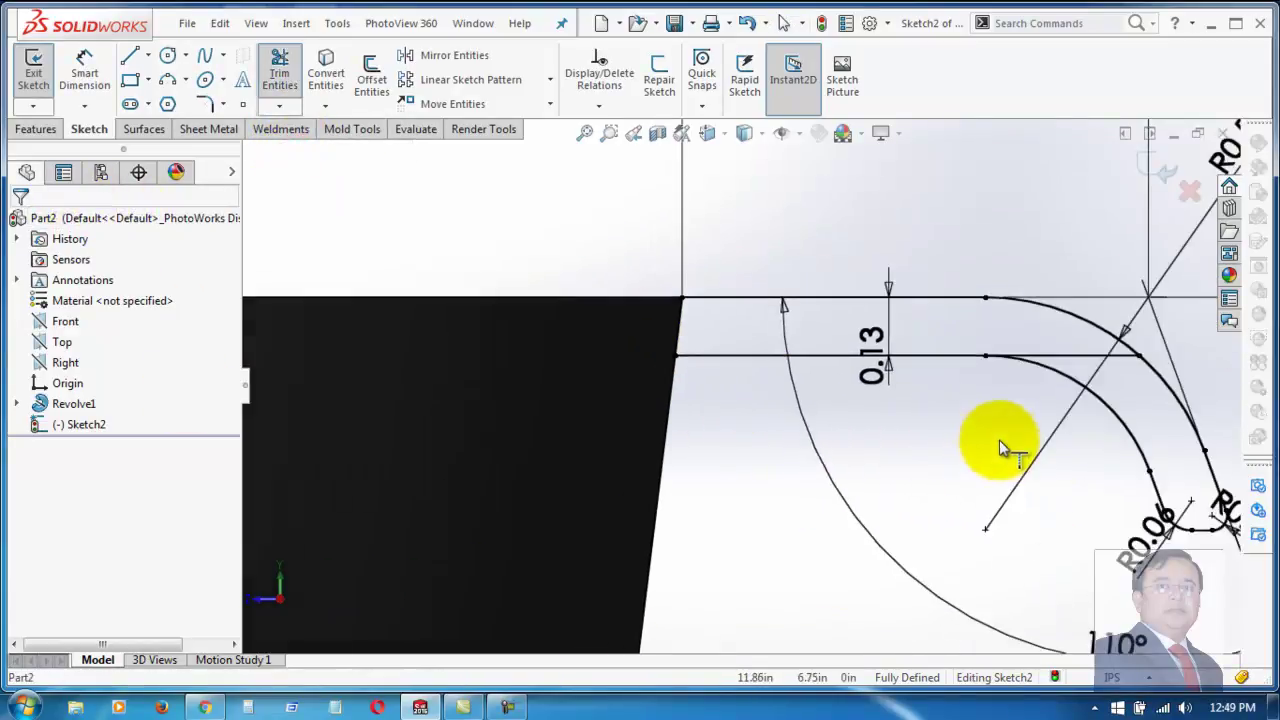
scroll(1001, 433, "down", 1)
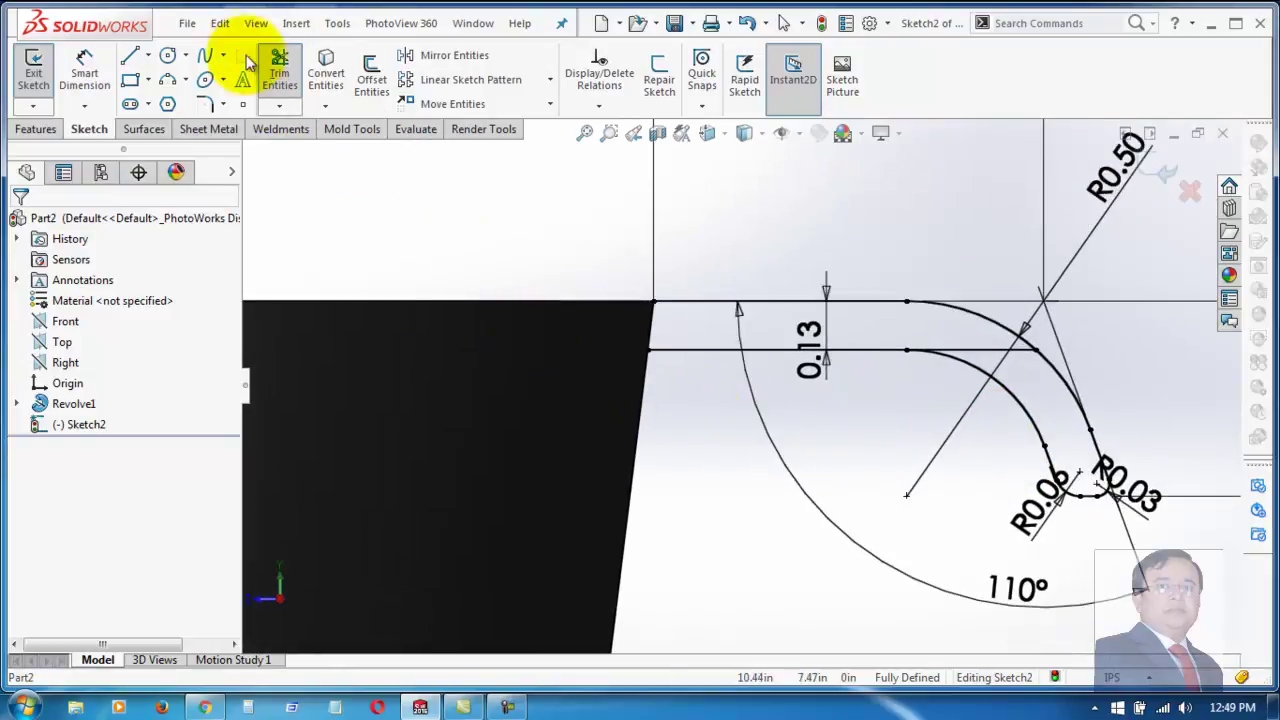
Step: Trim the leftover part of the converted edge to close the lip outline
left_click(276, 70)
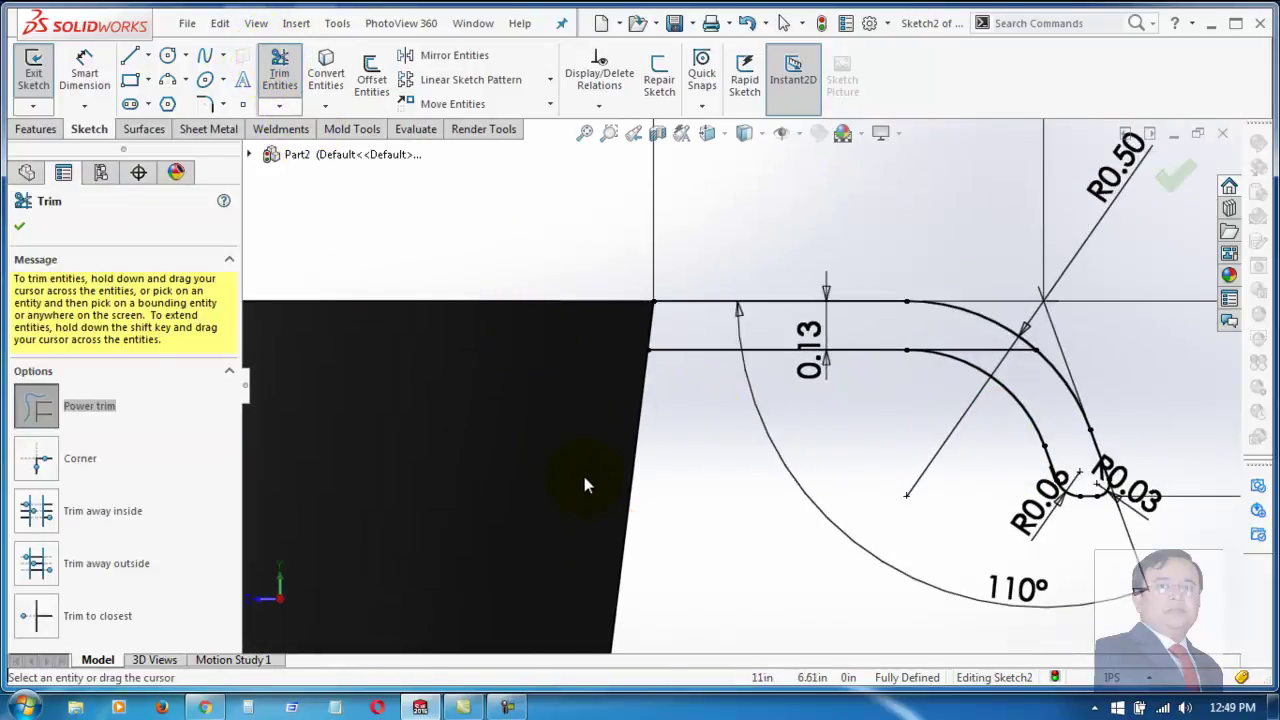
mouse_move(673, 498)
left_mouse_down()
mouse_move(713, 512)
mouse_move(775, 368)
mouse_move(826, 412)
left_mouse_up()
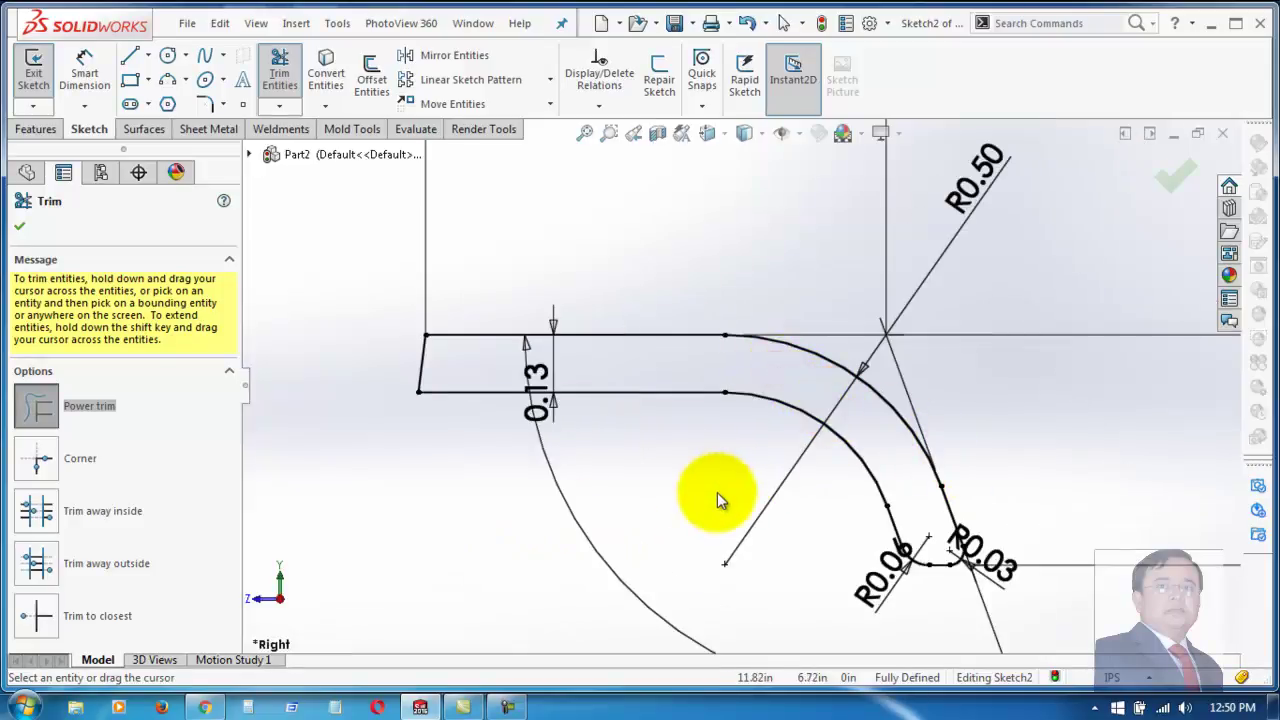
key("z")
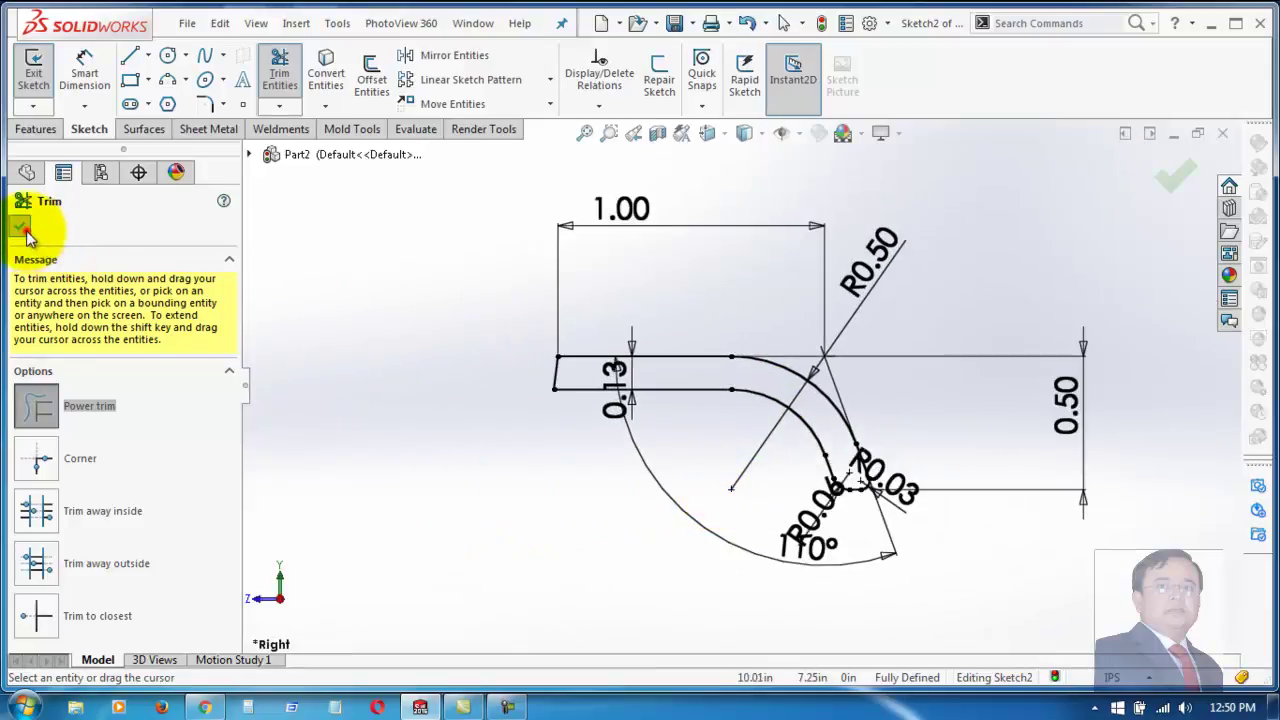
left_click(22, 228)
key("z")
key("z")
key("z")
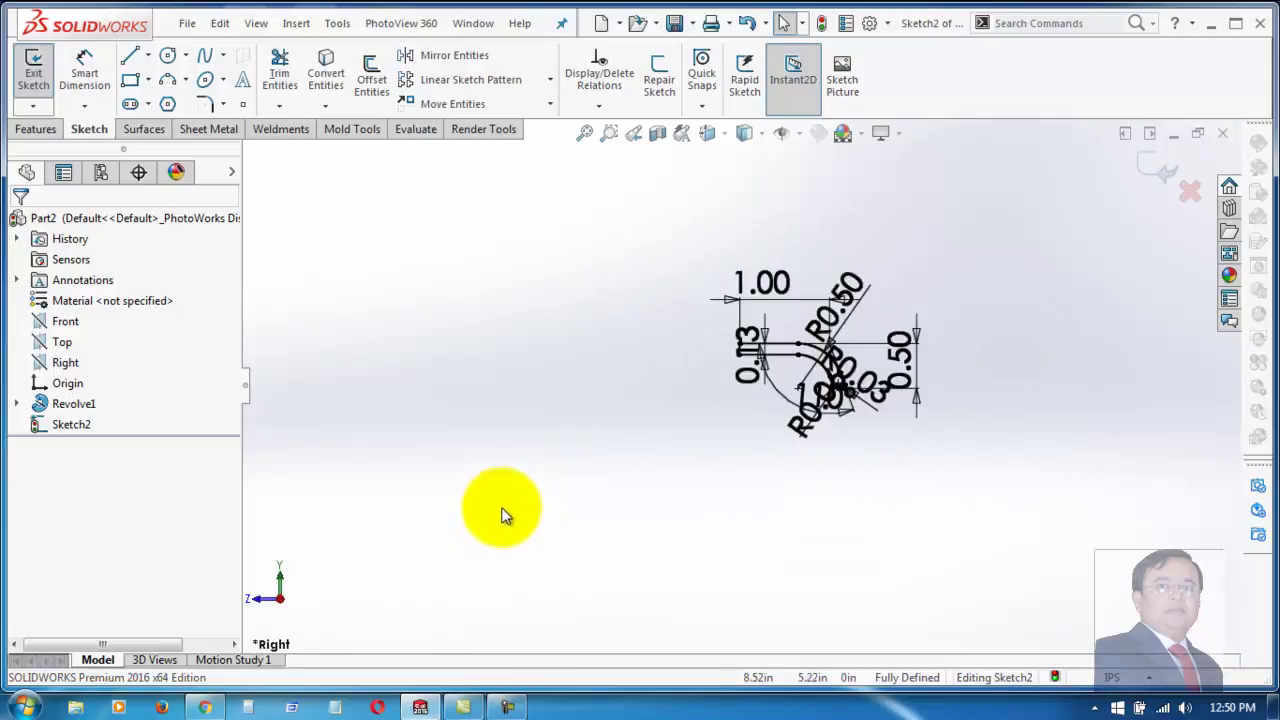
key("z")
key("z")
key("z")
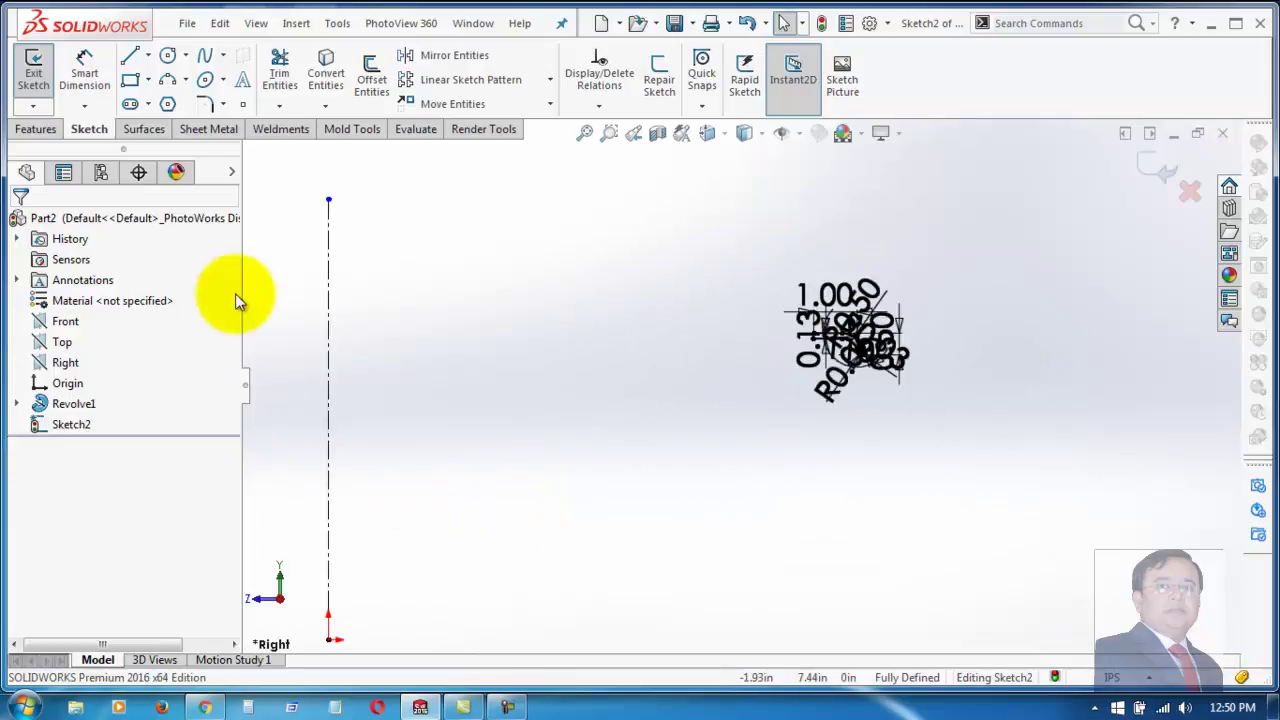
Step: Revolve the lip profile 360° around the vertical centreline into Revolve2
left_click(36, 128)
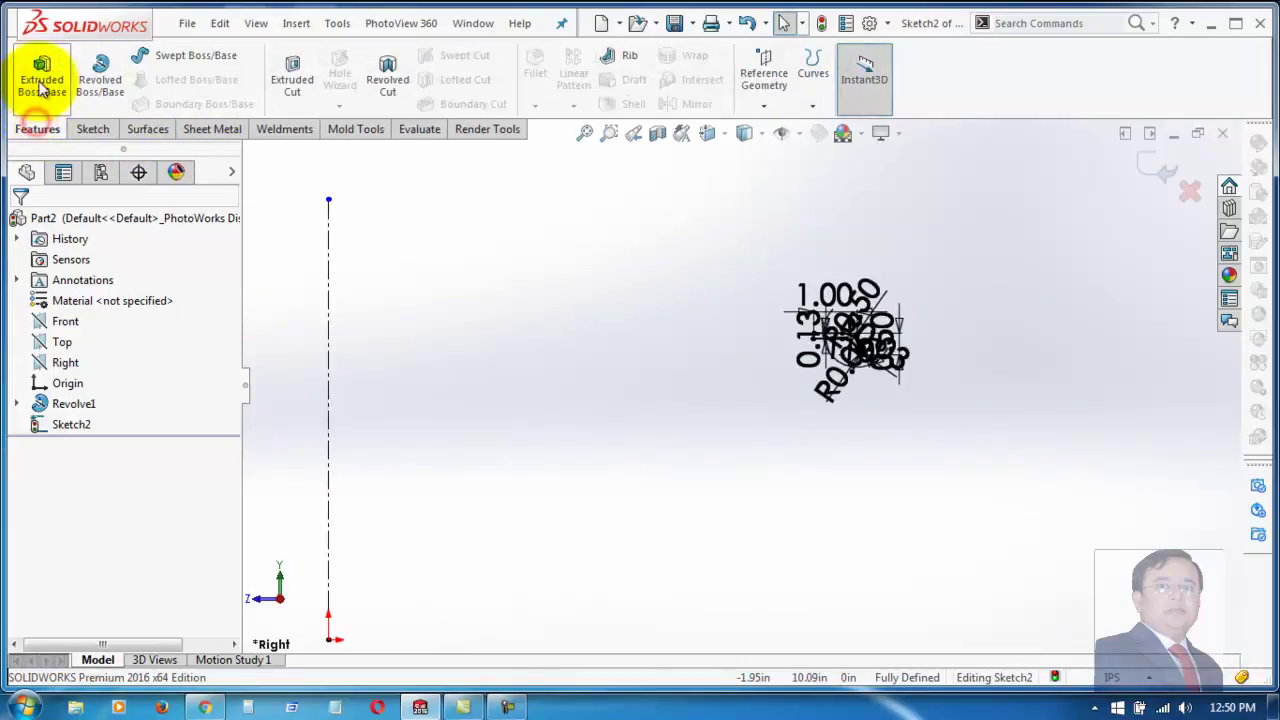
left_click(100, 78)
left_click(326, 349)
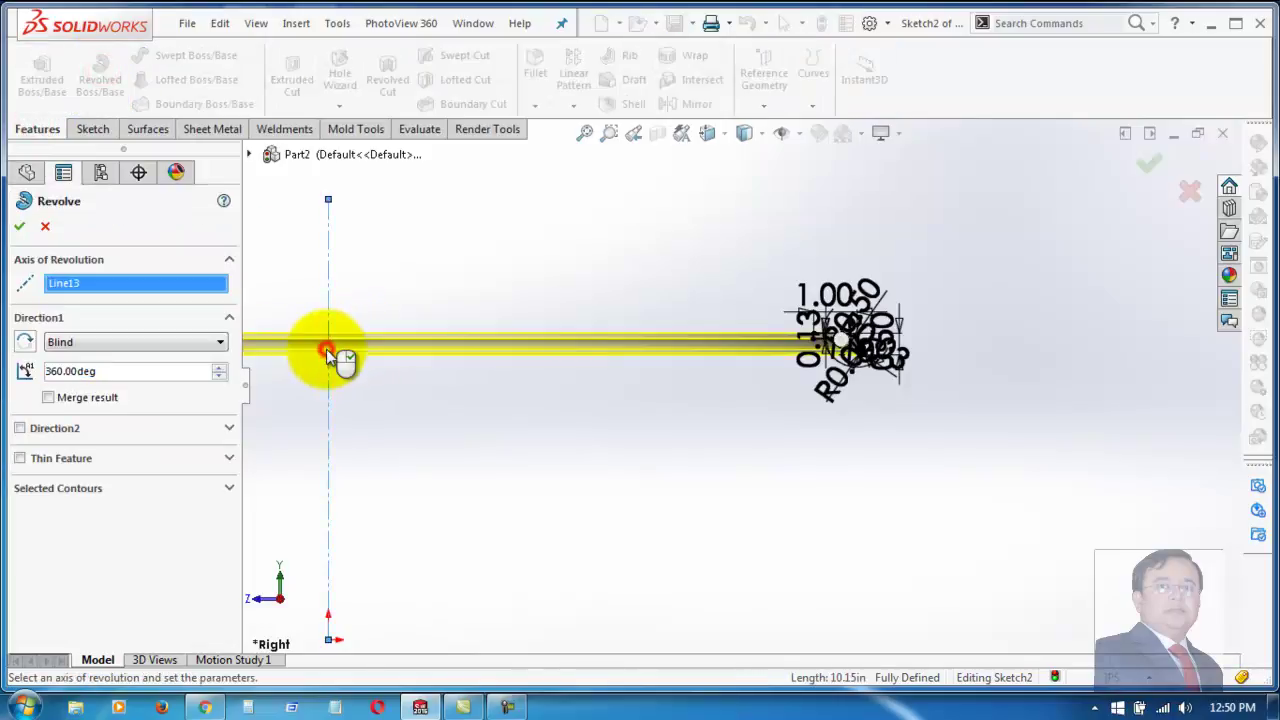
mouse_move(628, 423)
middle_mouse_down()
mouse_move(651, 400)
mouse_move(451, 386)
mouse_move(477, 529)
mouse_move(469, 414)
middle_mouse_up()
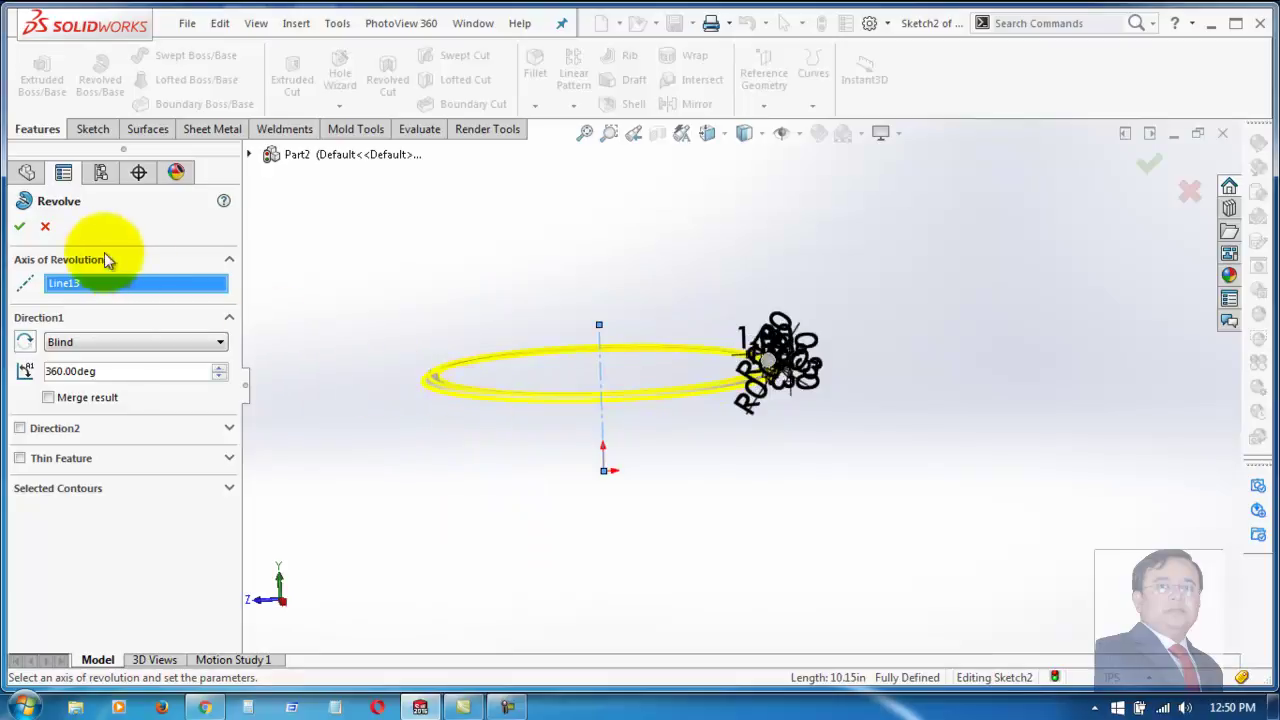
left_click(20, 226)
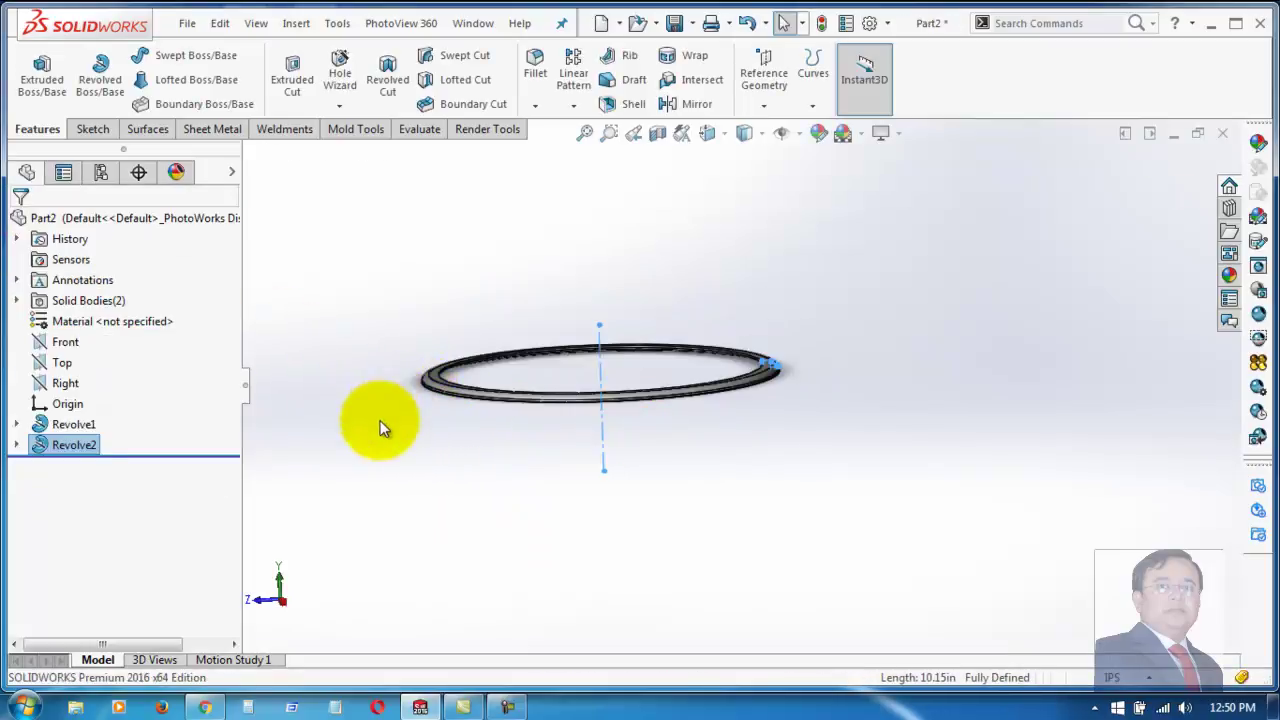
Step: Show the Revolve1 bowl body, orbit to an oblique view, and select its flat top face
left_click(76, 424)
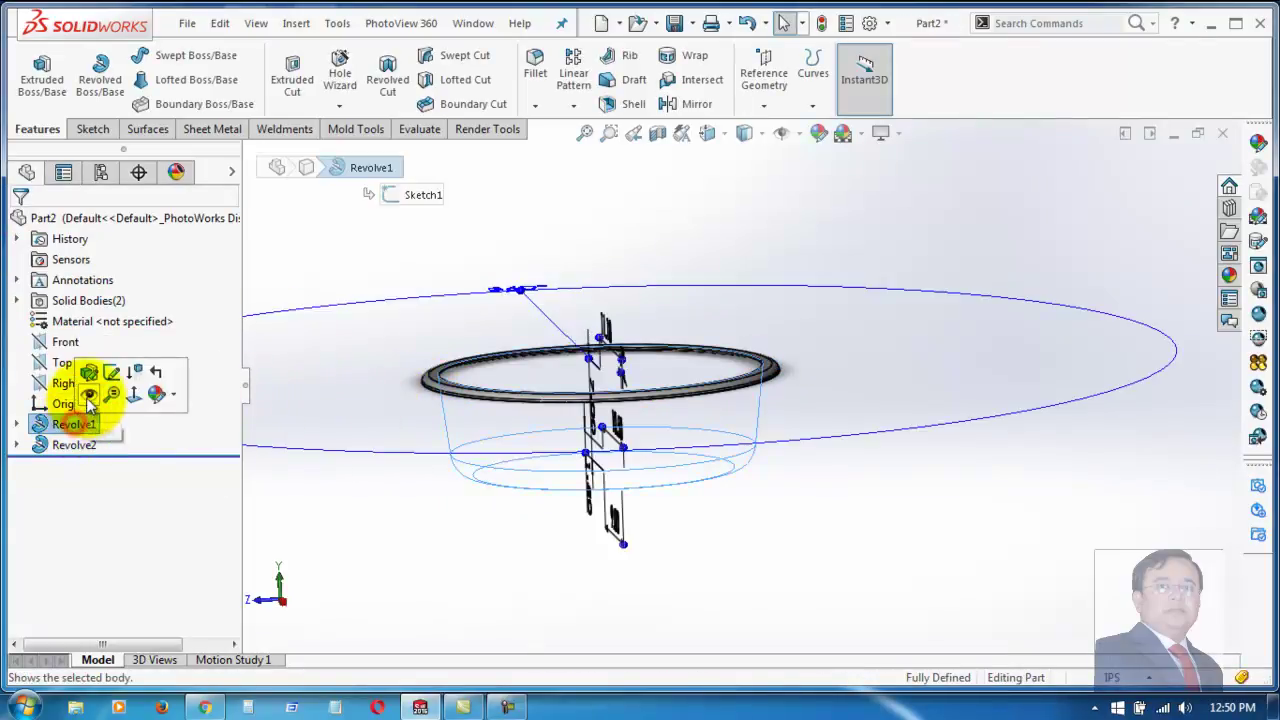
left_click(89, 396)
left_click(371, 511)
mouse_move(371, 511)
middle_mouse_down()
mouse_move(428, 355)
mouse_move(429, 263)
mouse_move(486, 343)
middle_mouse_up()
scroll(523, 277, "down", 3)
scroll(523, 277, "down", 3)
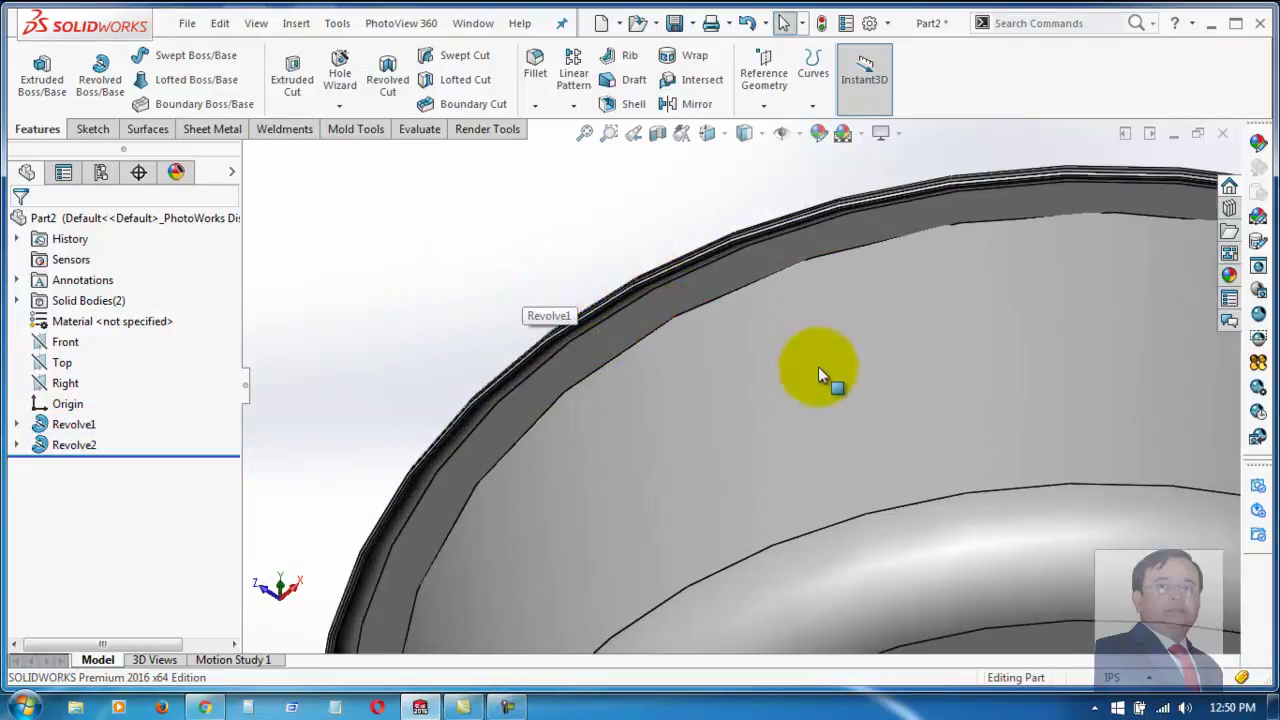
scroll(818, 374, "up", 3)
scroll(843, 371, "up", 3)
mouse_move(866, 343)
middle_mouse_down()
mouse_move(837, 591)
mouse_move(806, 476)
middle_mouse_up()
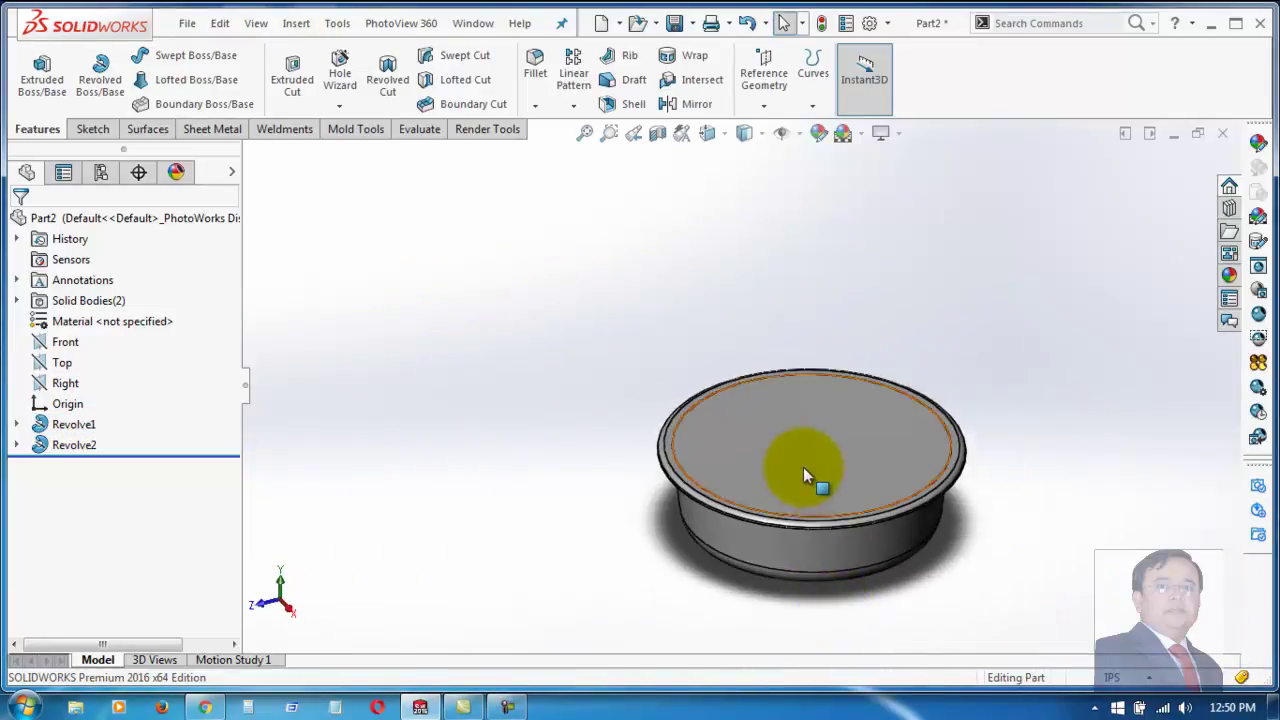
left_click(806, 476)
Step: Shell the bowl outward at 1/8 in (0.125) thickness with the top face removed
left_click(610, 99)
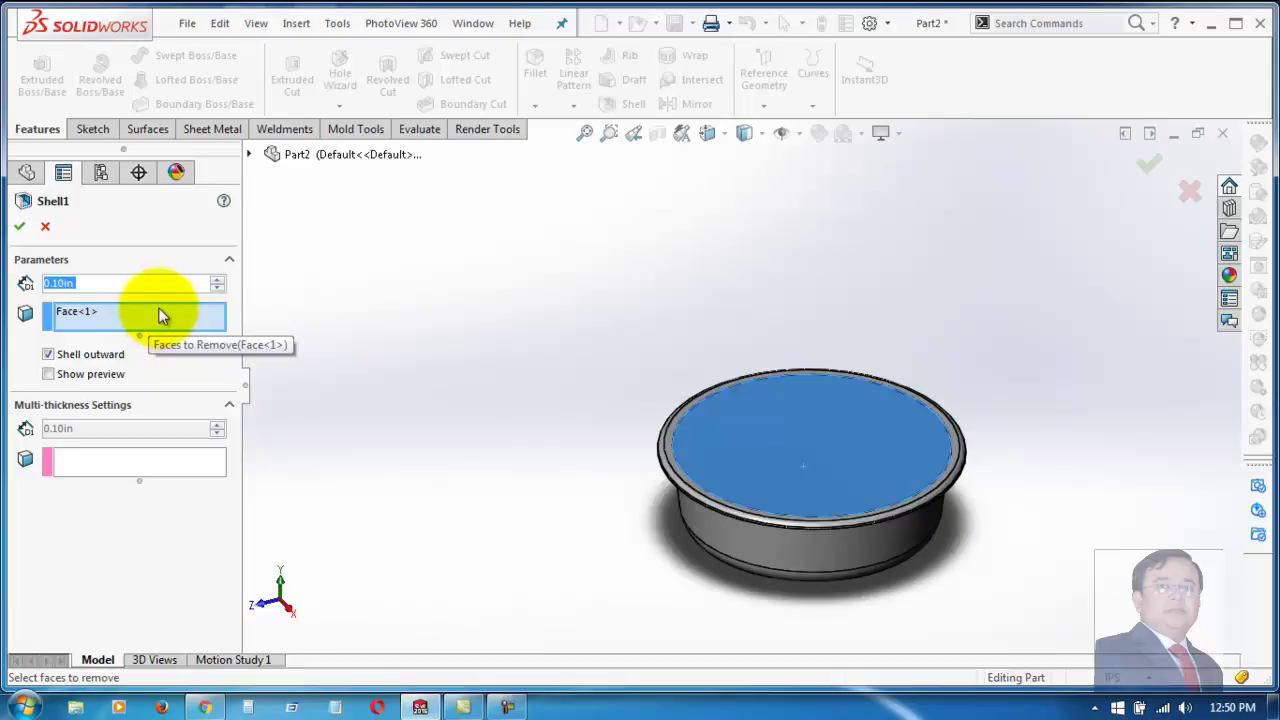
type("0.125")
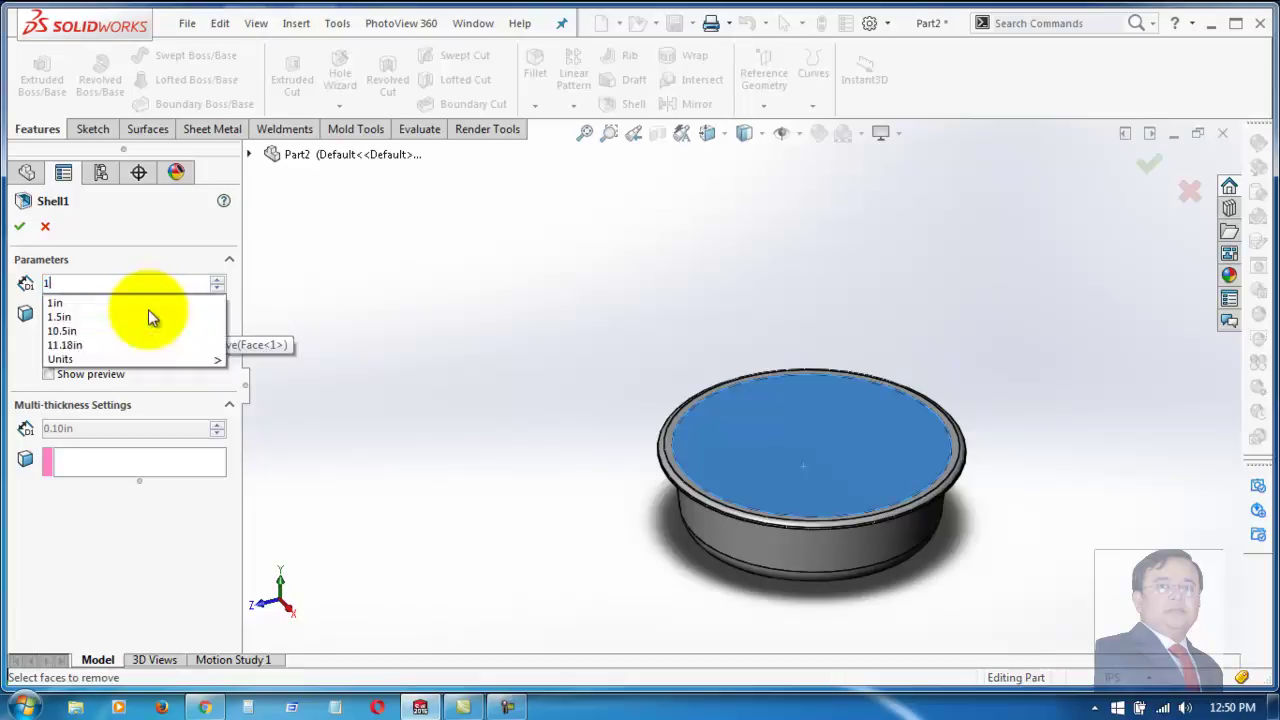
key("Return")
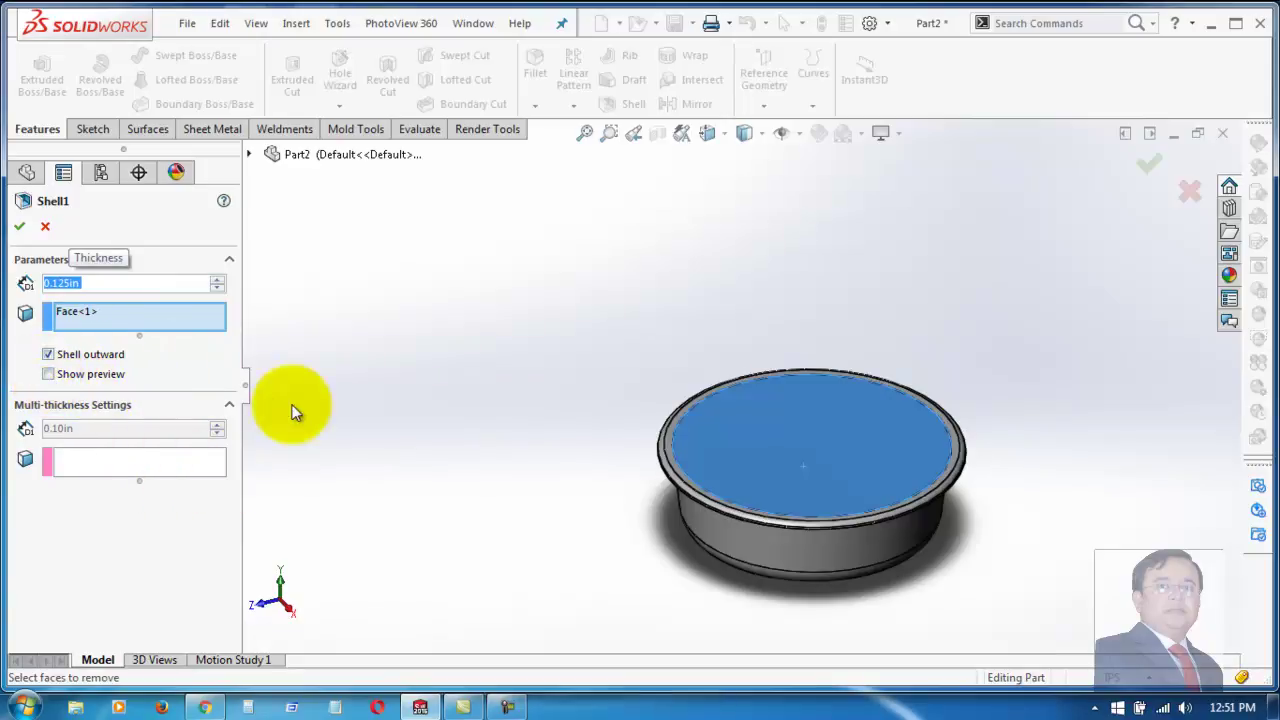
left_click(393, 442)
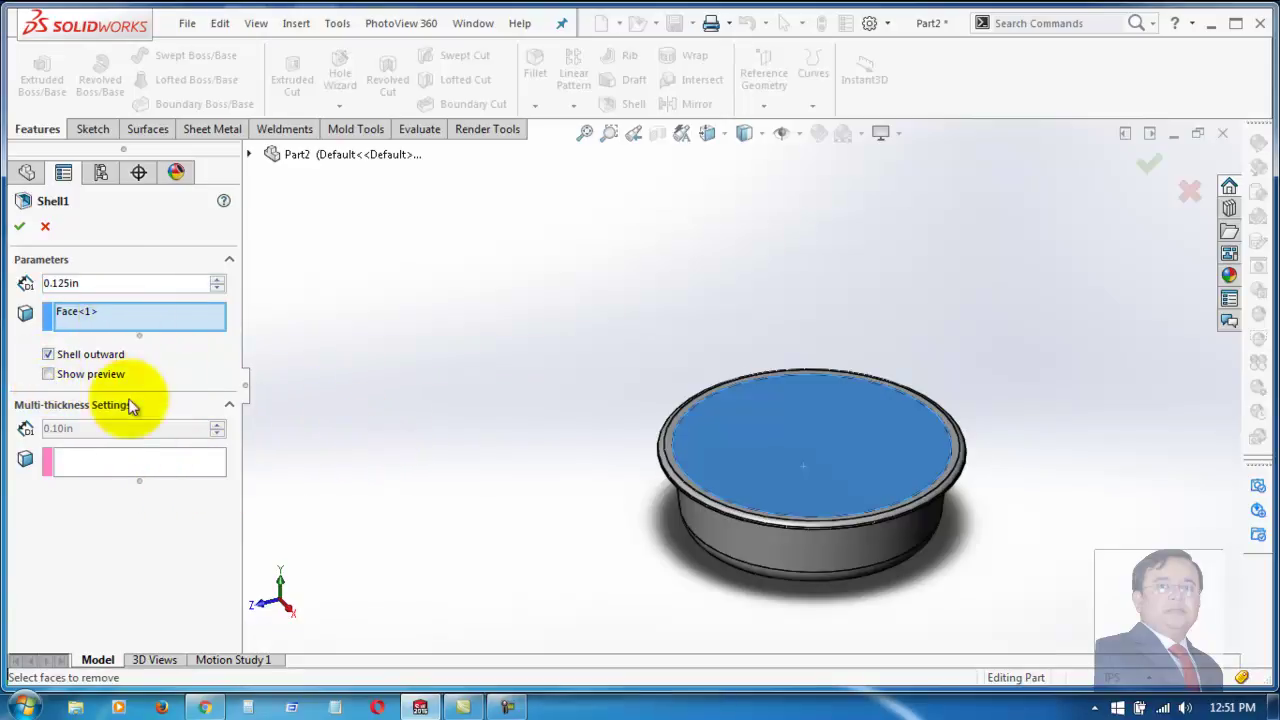
left_click_drag(105, 284, 12, 285)
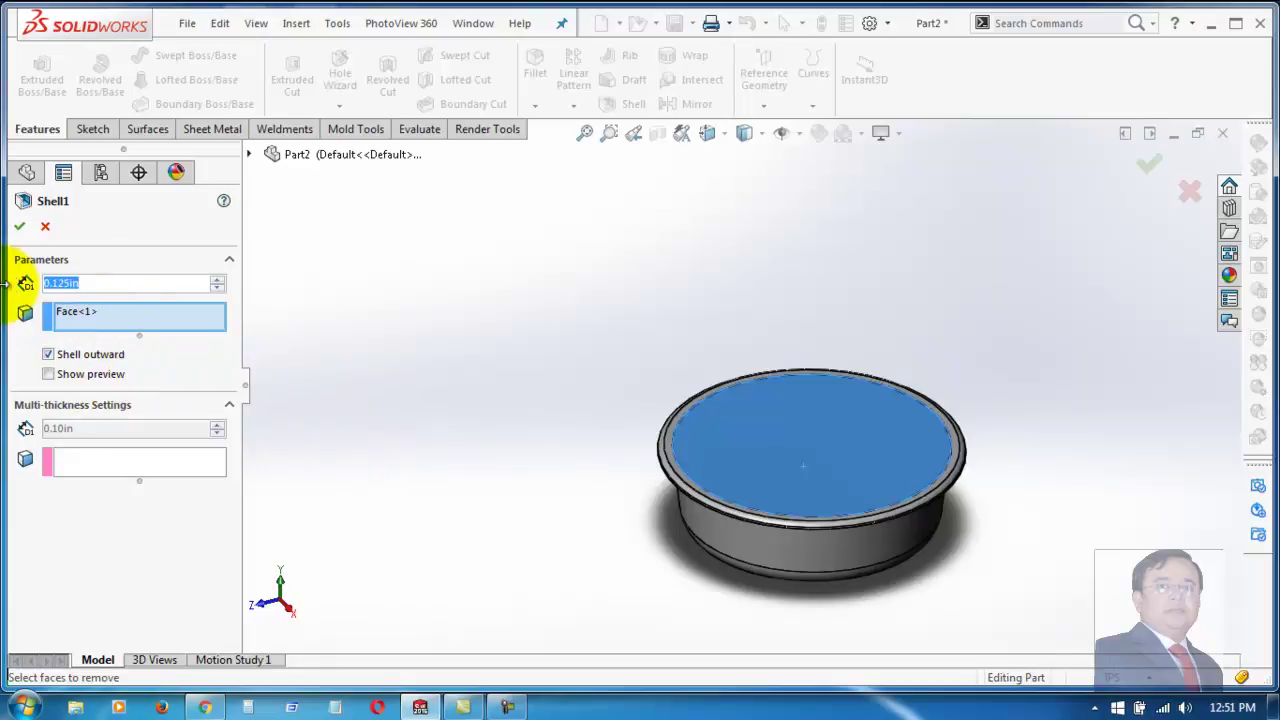
type("1/8")
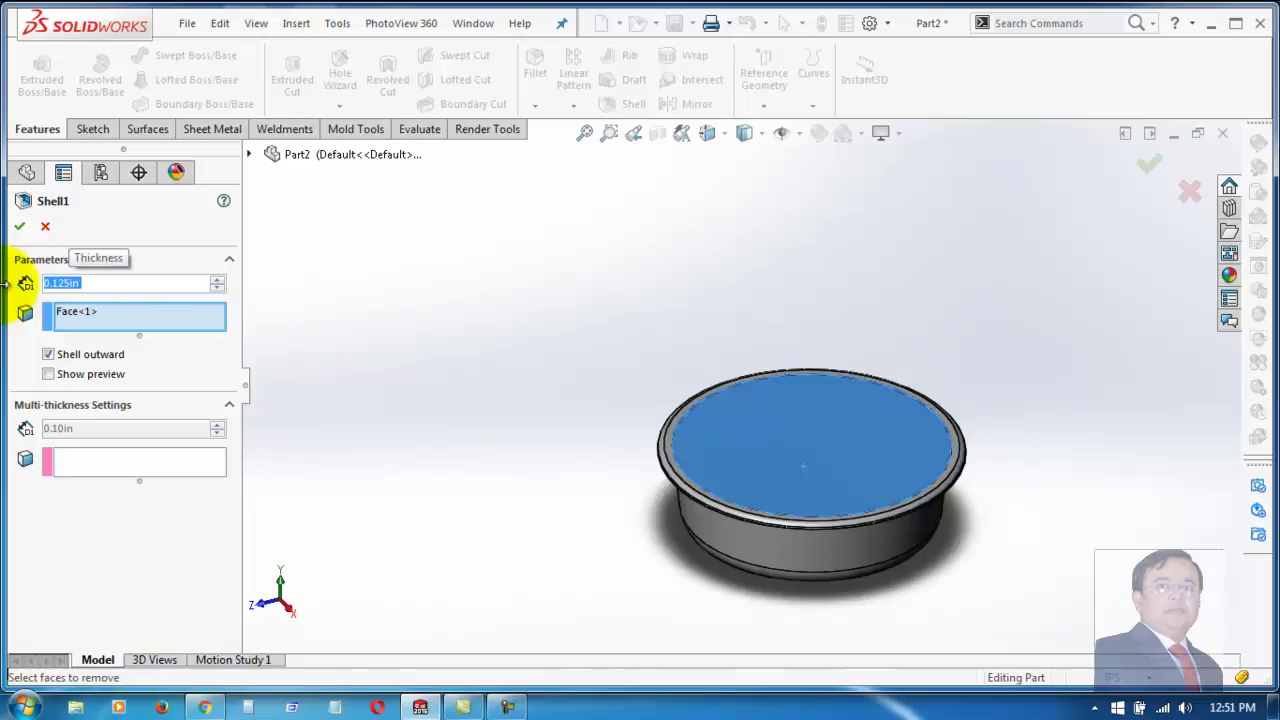
left_click(17, 227)
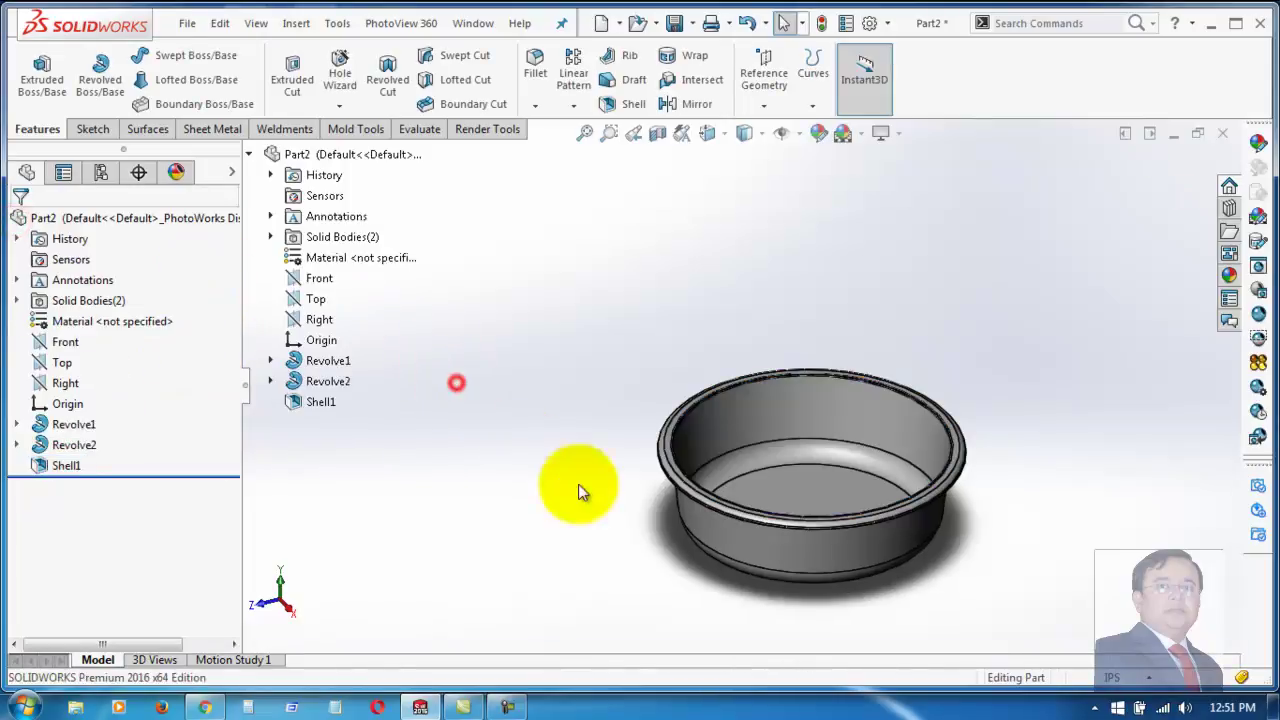
Step: Apply a fillet to the cup's rim edges, picking an inner rim edge
scroll(885, 385, "down", 3)
middle_click_drag(829, 409, 777, 395)
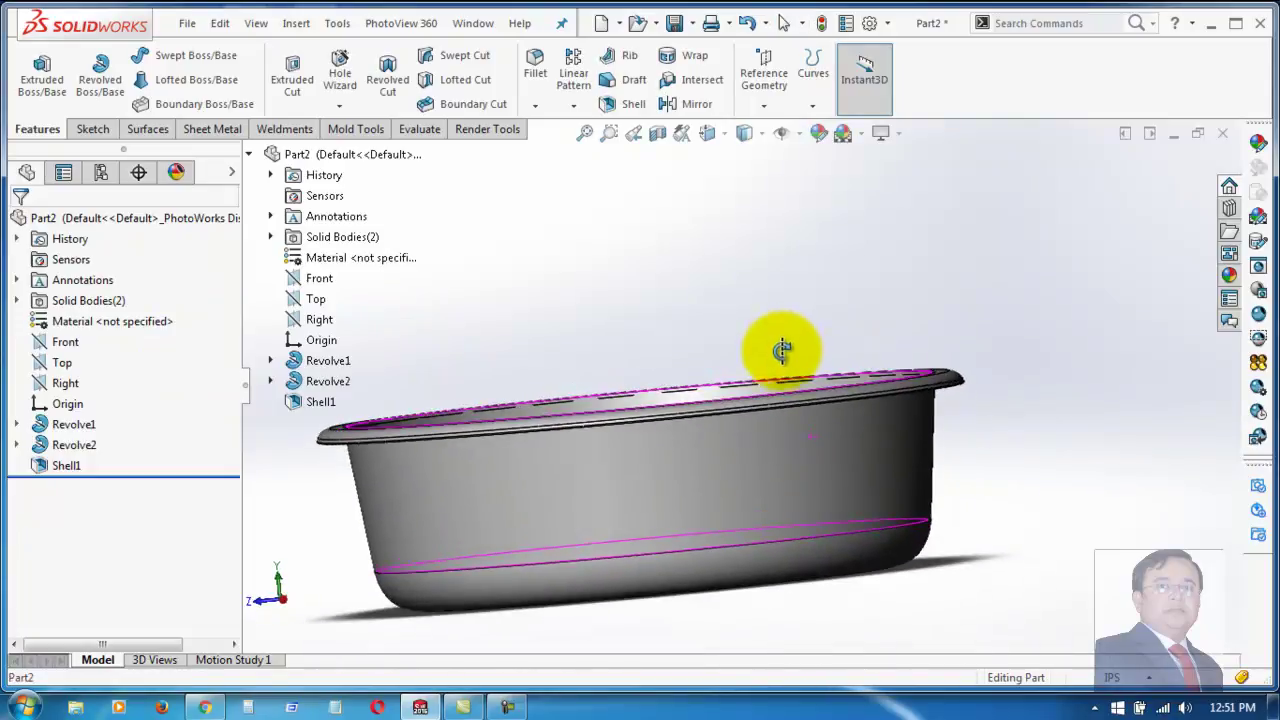
scroll(300, 463, "down", 2)
key("Return")
scroll(300, 463, "down", 5)
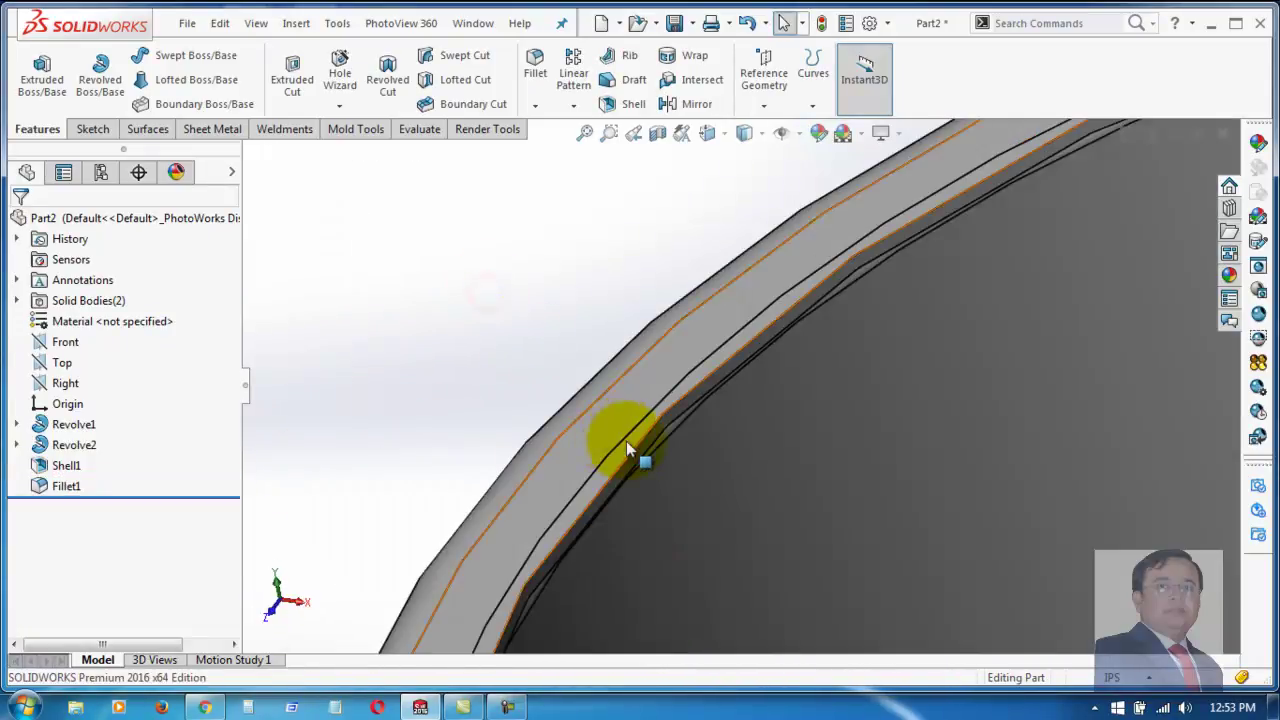
left_click(634, 453)
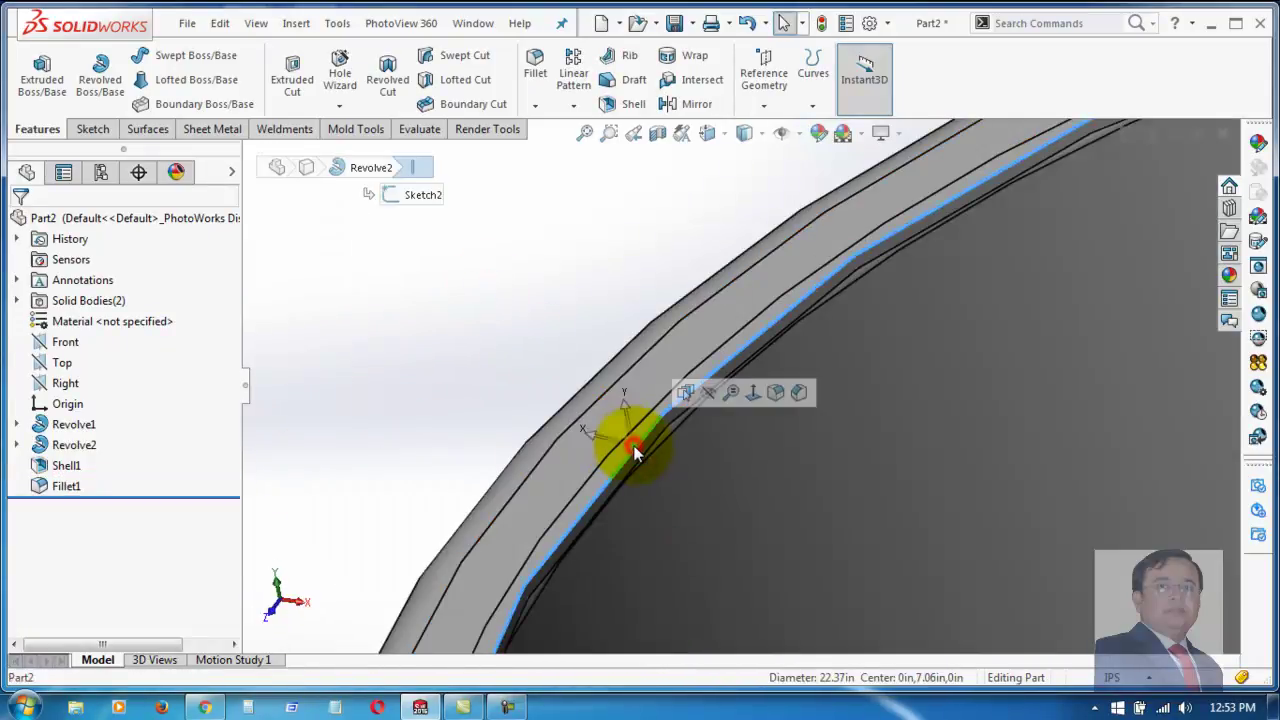
Step: Apply the 0.25in fillet to the rim lip edges
left_click(775, 394)
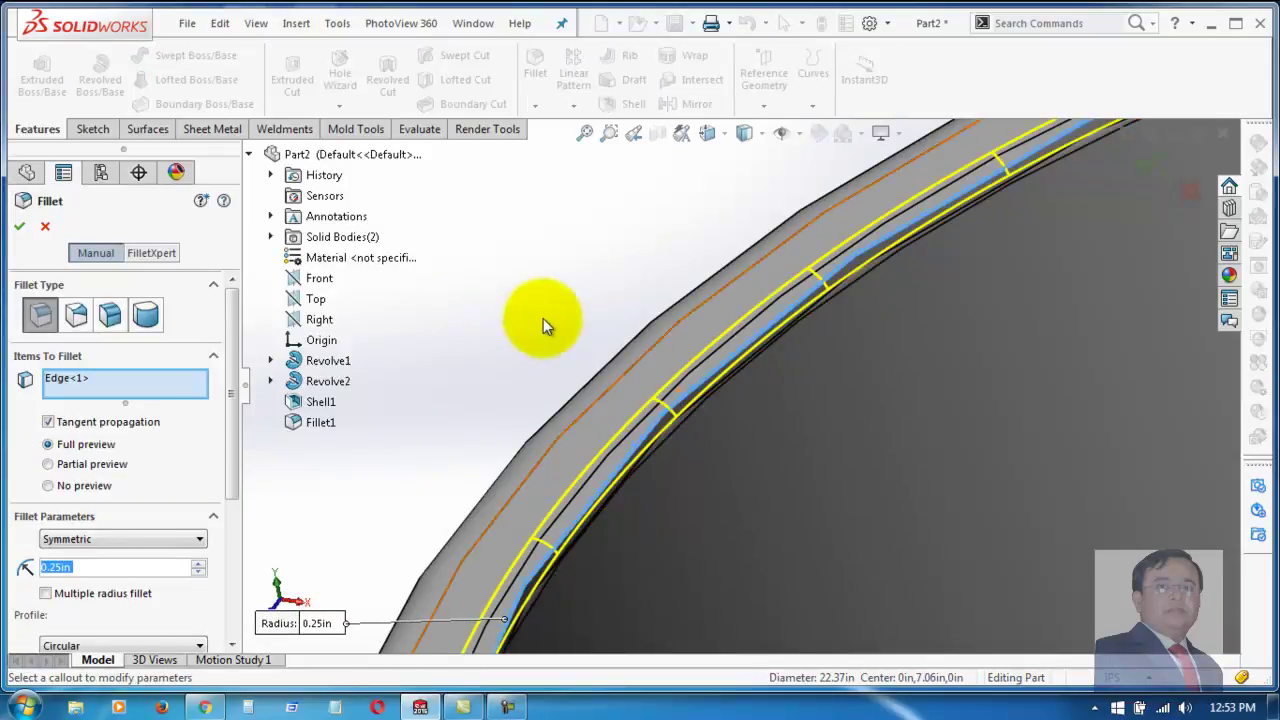
mouse_move(545, 283)
middle_mouse_down()
mouse_move(543, 143)
mouse_move(522, 172)
middle_mouse_up()
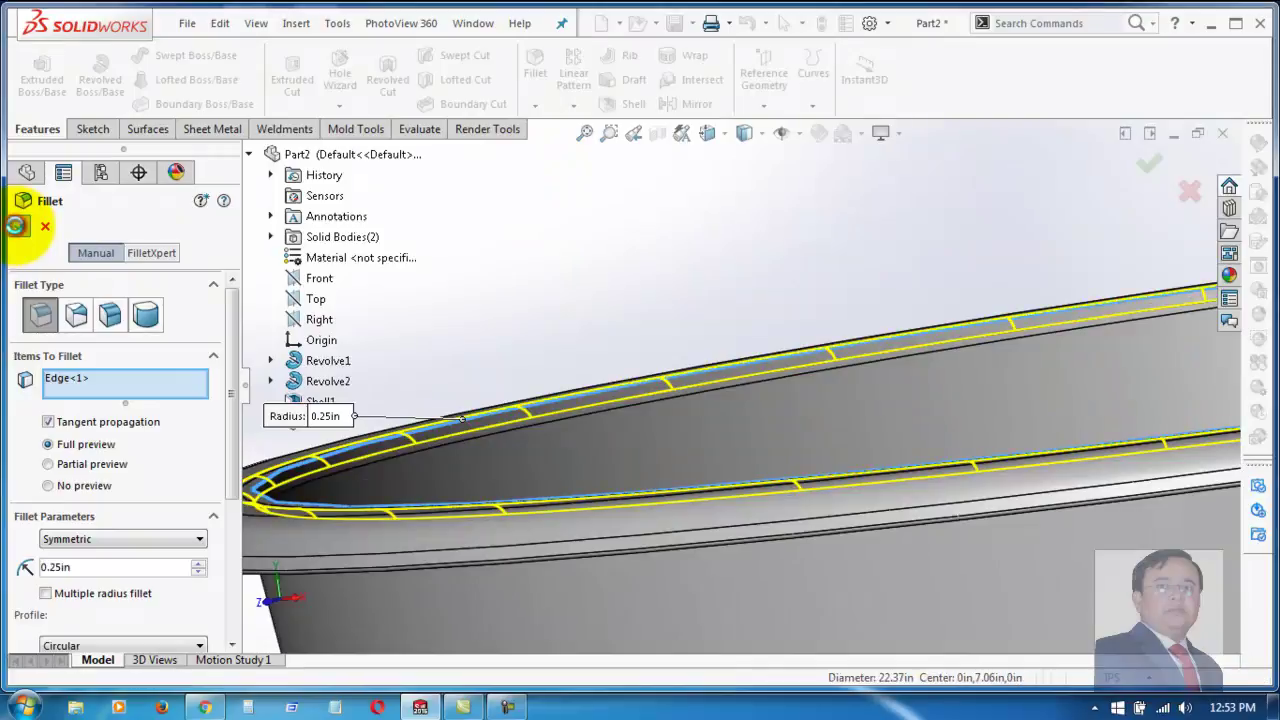
left_click(22, 228)
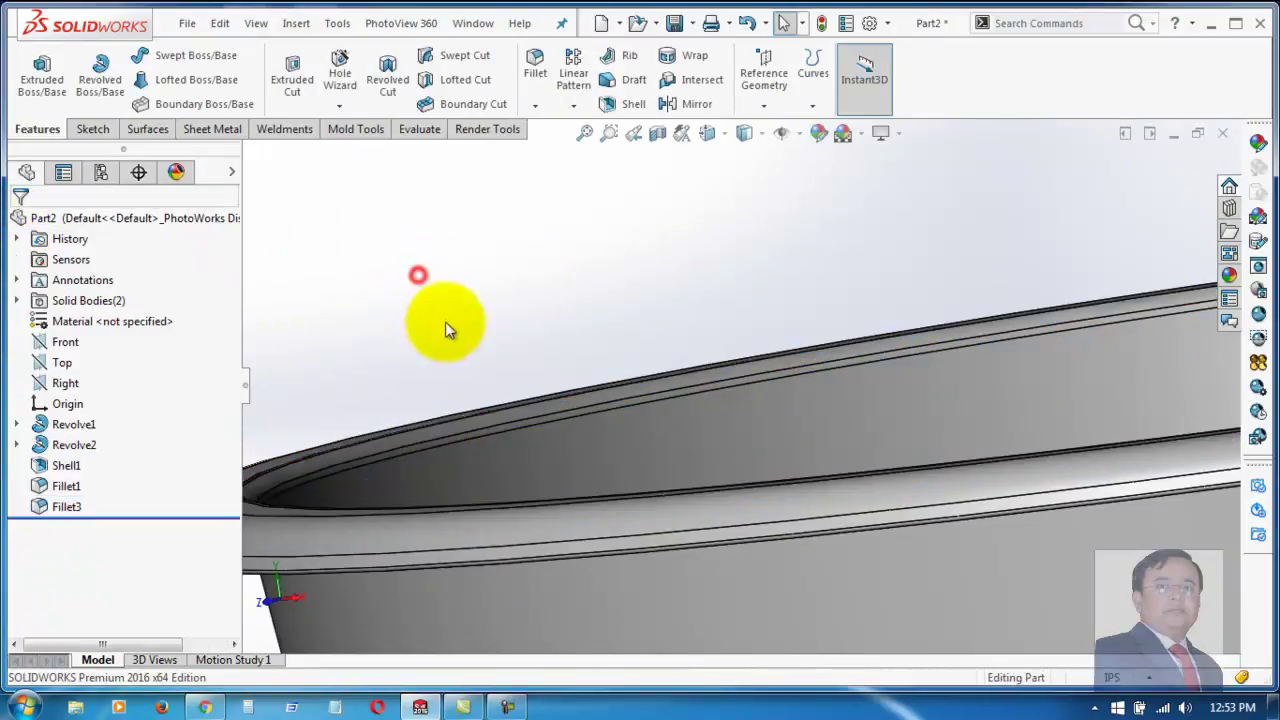
Step: Orbit and zoom to inspect the filleted cup from above and from below
middle_click_drag(445, 321, 578, 414)
scroll(773, 351, "up", 3)
scroll(860, 421, "up", 2)
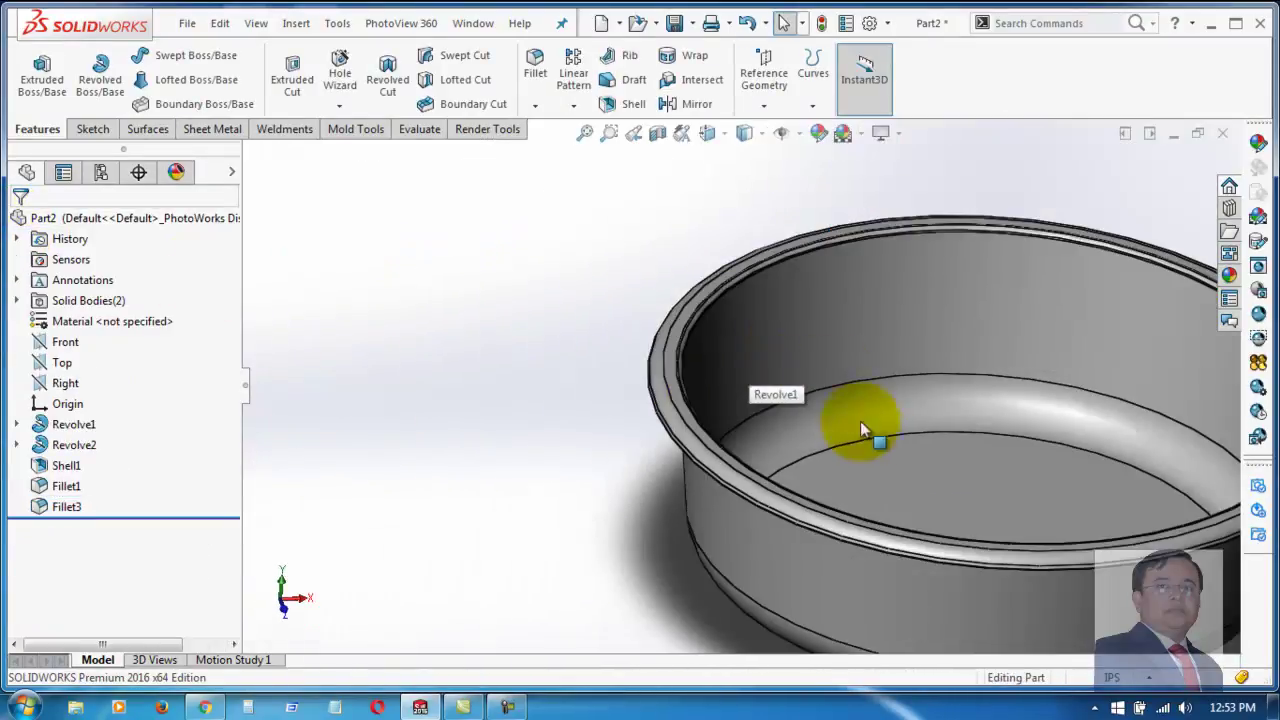
mouse_move(869, 428)
middle_mouse_down()
mouse_move(722, 407)
mouse_move(749, 366)
middle_mouse_up()
scroll(786, 428, "down", 2)
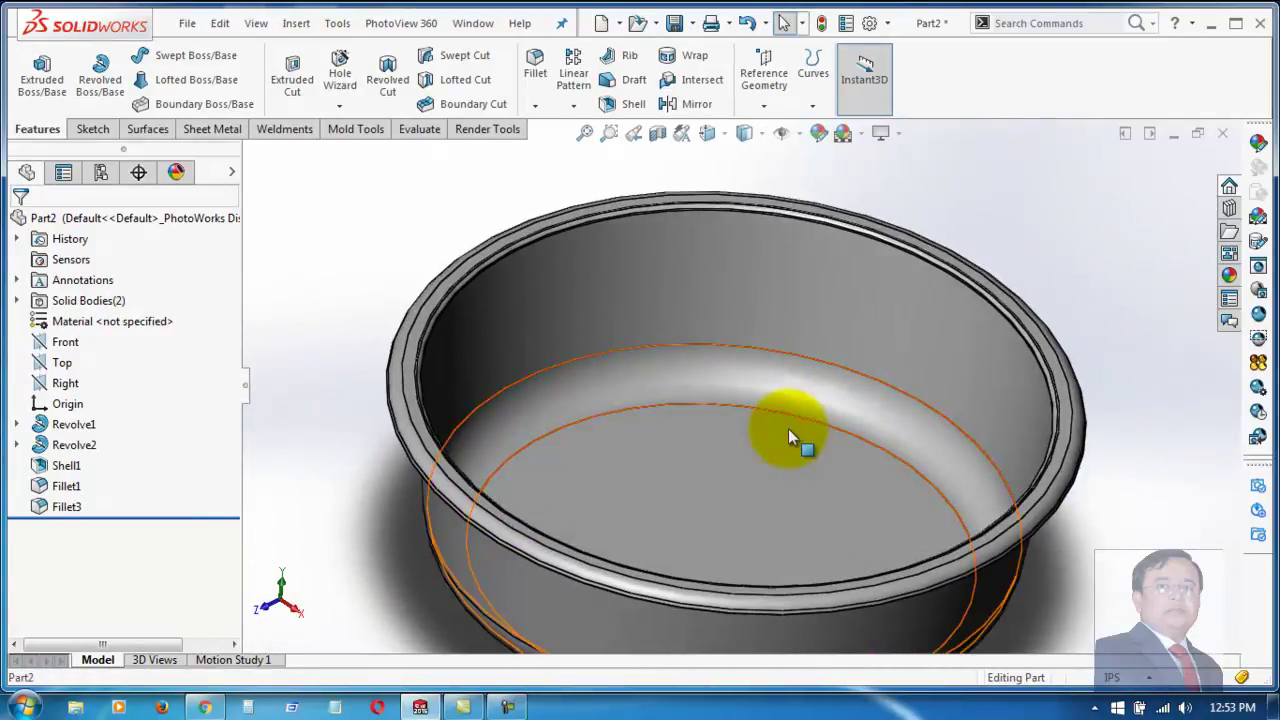
mouse_move(820, 432)
middle_mouse_down()
mouse_move(744, 306)
mouse_move(734, 407)
mouse_move(670, 263)
mouse_move(669, 221)
mouse_move(671, 272)
mouse_move(709, 280)
middle_mouse_up()
scroll(771, 234, "up", 2)
scroll(757, 234, "down", 1)
scroll(639, 310, "down", 2)
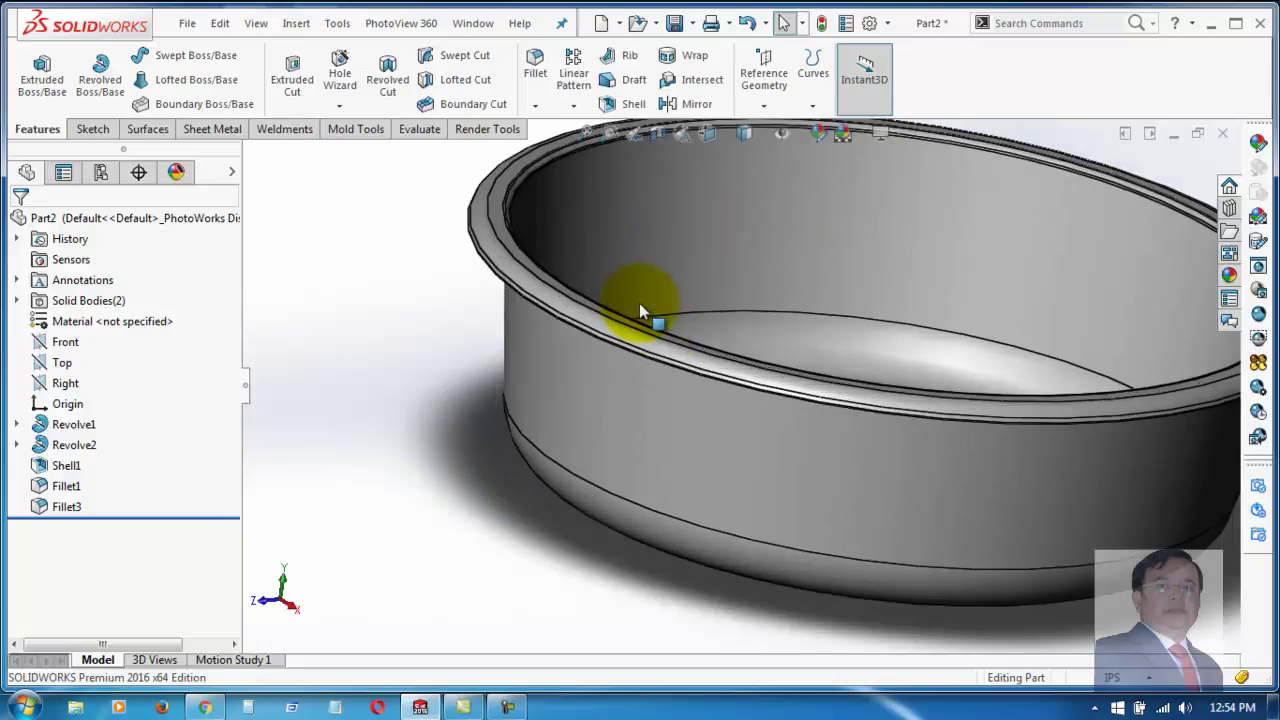
mouse_move(639, 303)
middle_mouse_down()
mouse_move(863, 414)
mouse_move(863, 294)
mouse_move(691, 423)
mouse_move(717, 332)
mouse_move(808, 346)
mouse_move(808, 371)
mouse_move(731, 397)
mouse_move(675, 447)
mouse_move(700, 523)
mouse_move(845, 541)
middle_mouse_up()
Step: On the bottom face, sketch an origin-centred circle and dimension its diameter 16.00
left_click(845, 541)
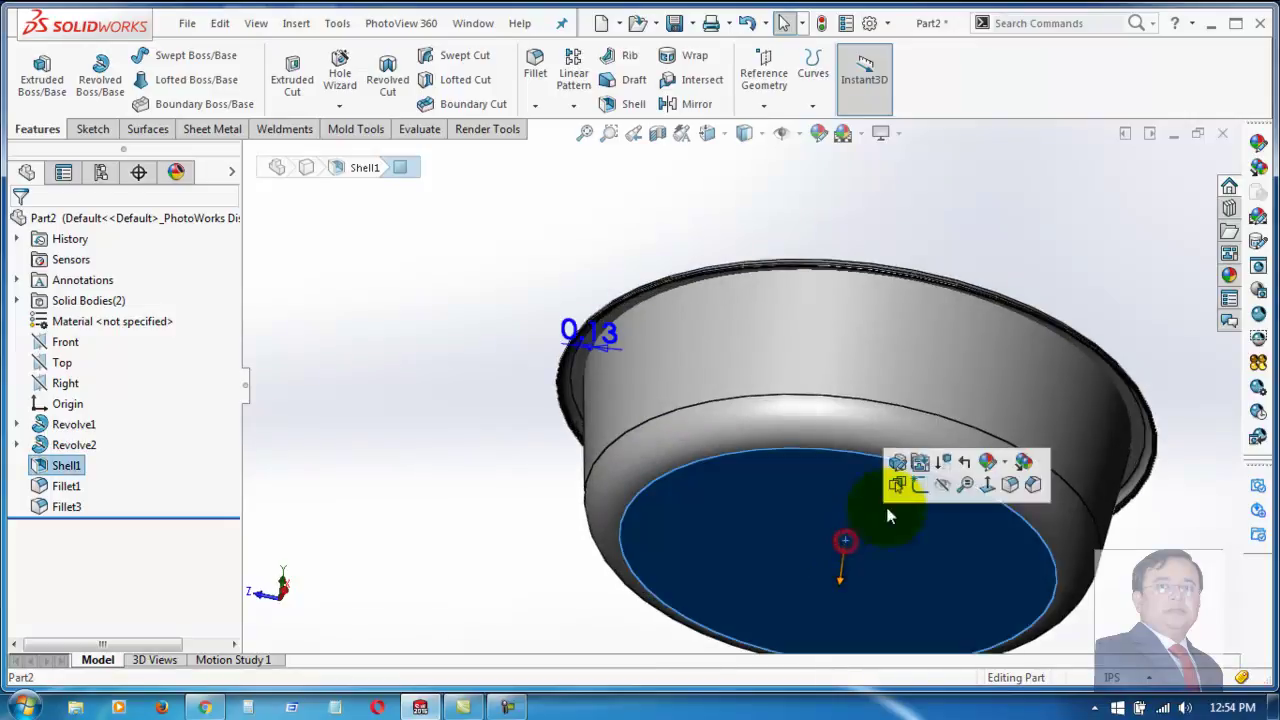
left_click(919, 484)
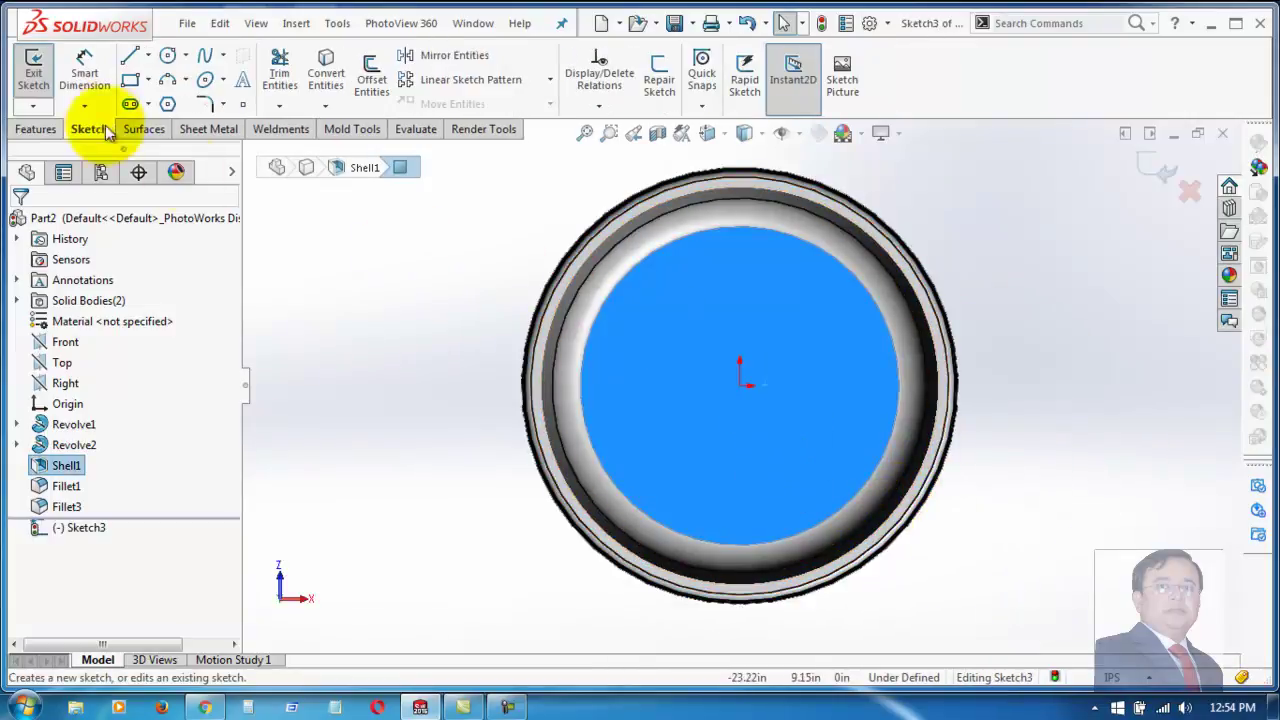
left_click(167, 55)
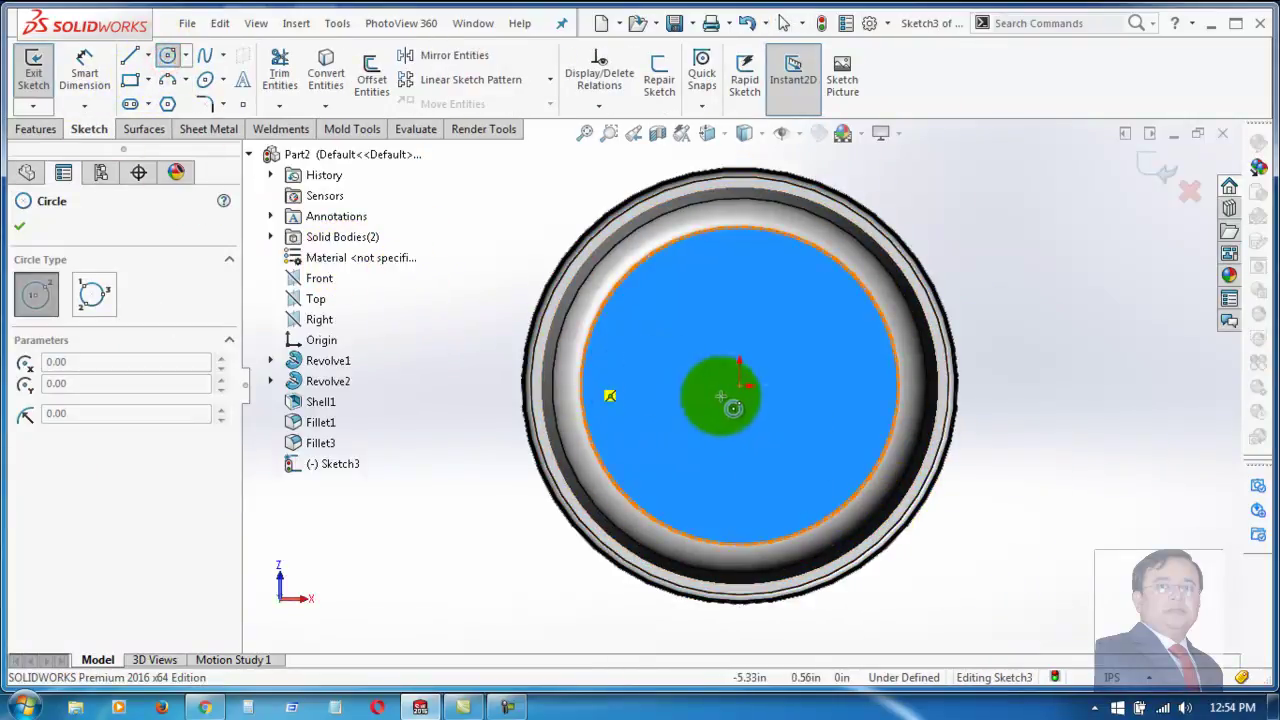
mouse_move(740, 385)
left_mouse_down()
mouse_move(790, 459)
mouse_move(808, 519)
left_mouse_up()
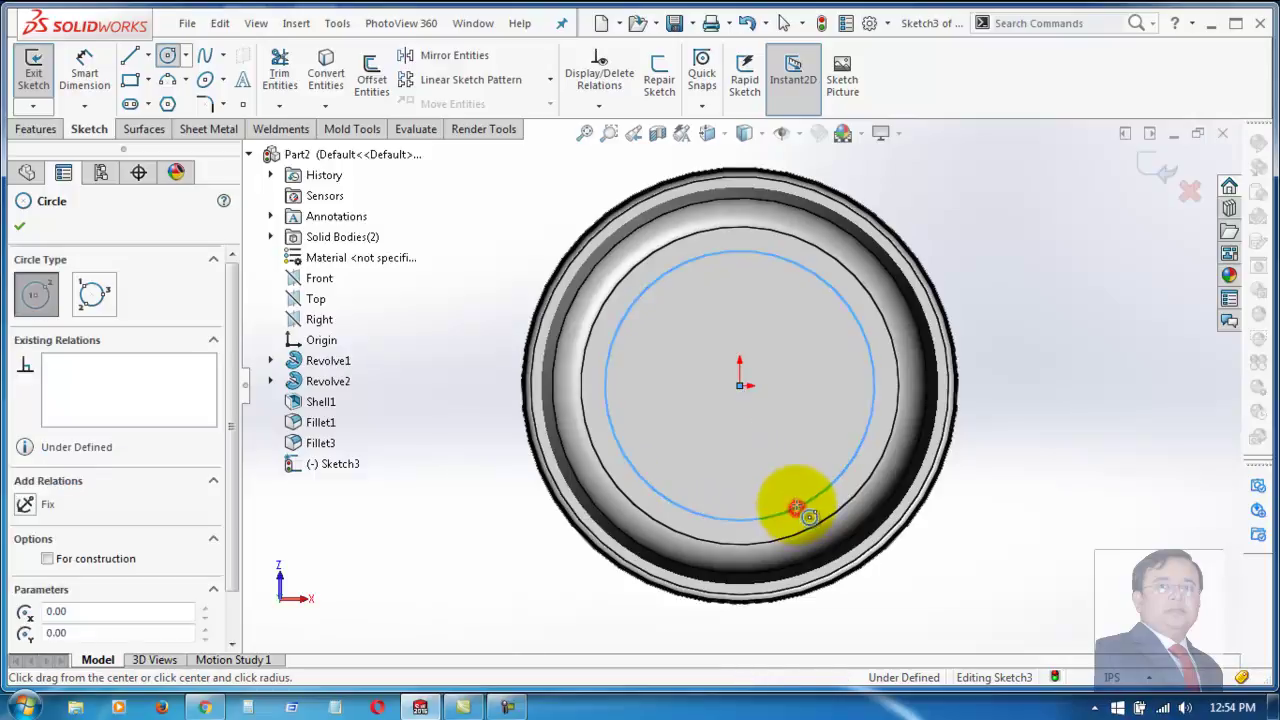
left_click(85, 65)
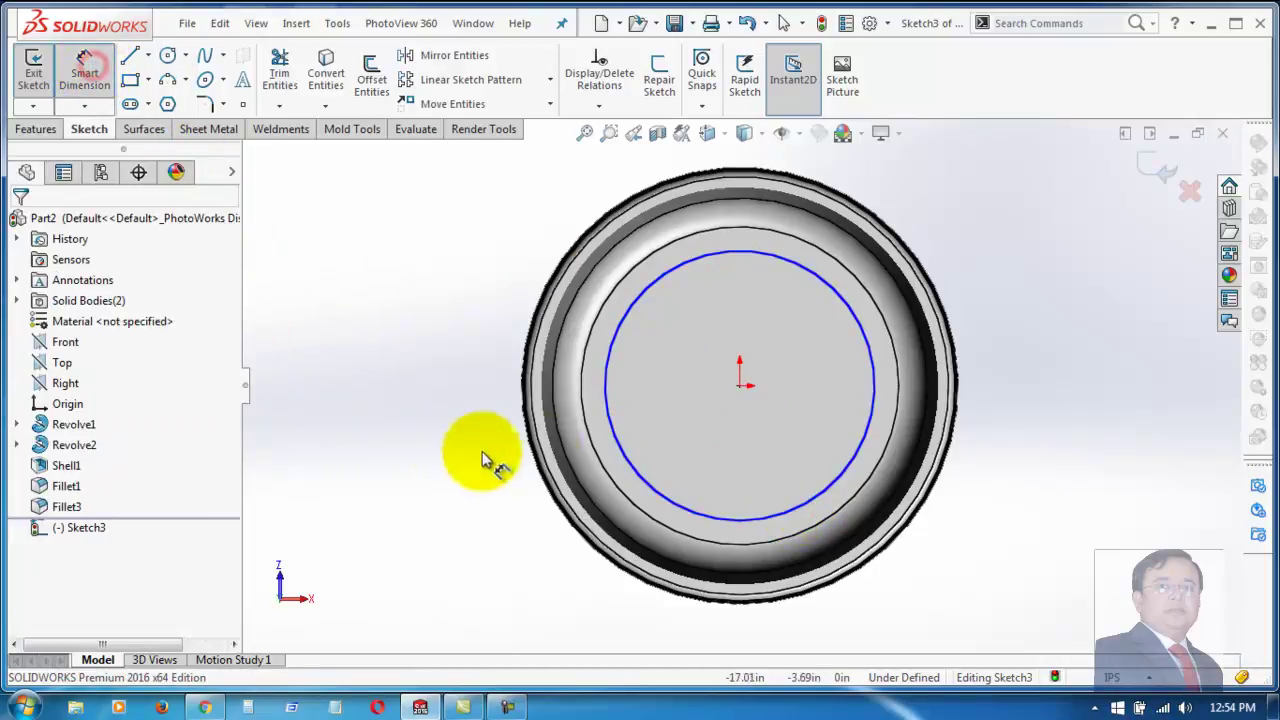
left_click(613, 426)
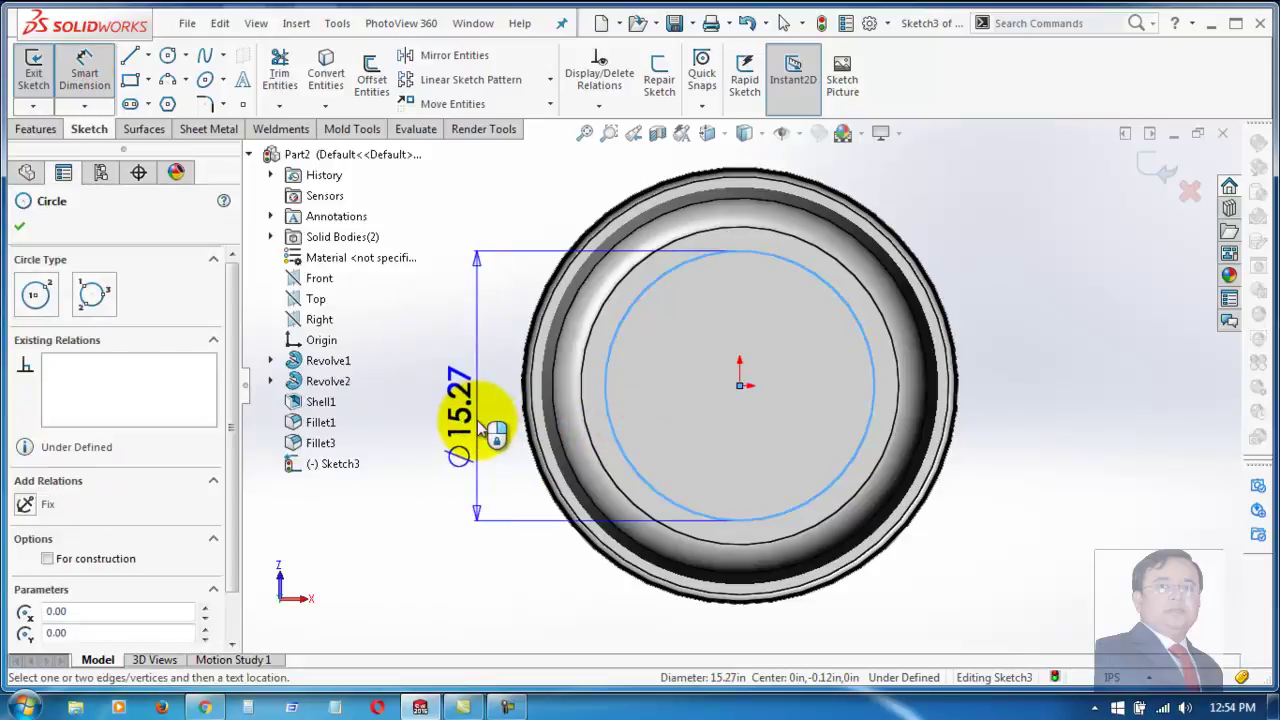
left_click(480, 425)
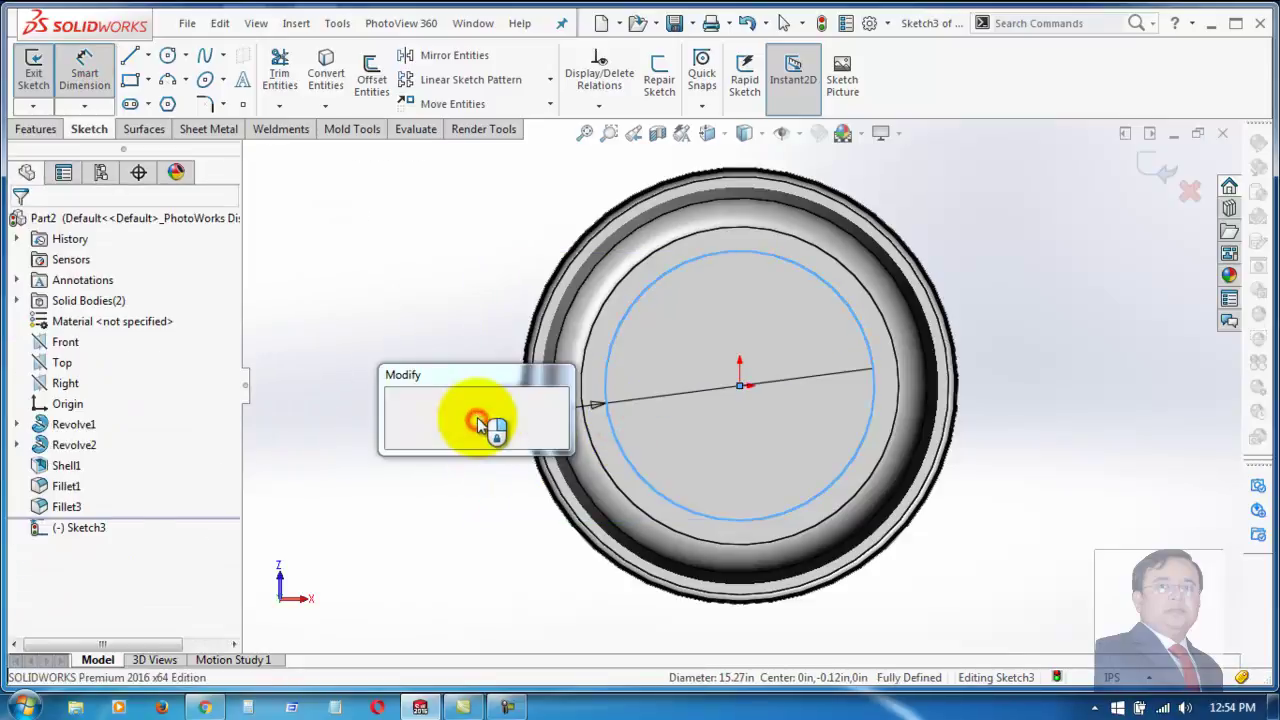
type("16")
key("Return")
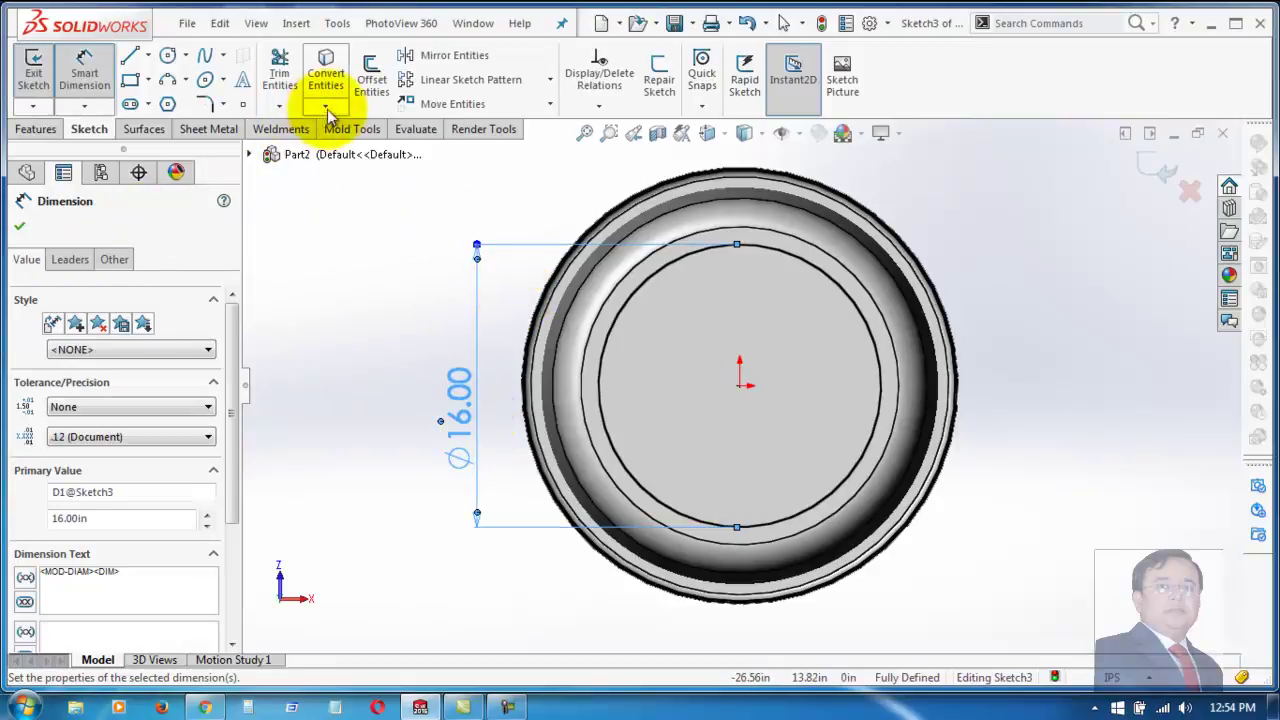
Step: Offset the Ø16.00 circle by 0.225in to make a concentric ring outline in Sketch3
left_click(371, 80)
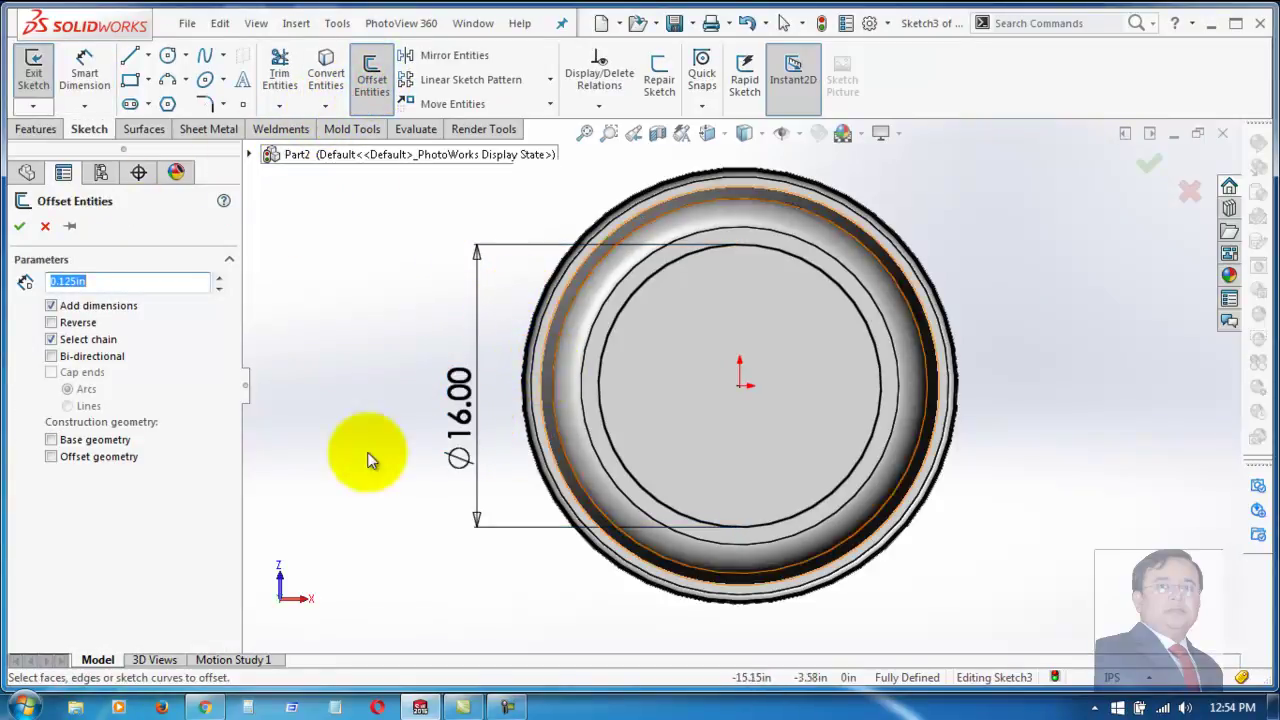
scroll(687, 342, "down", 2)
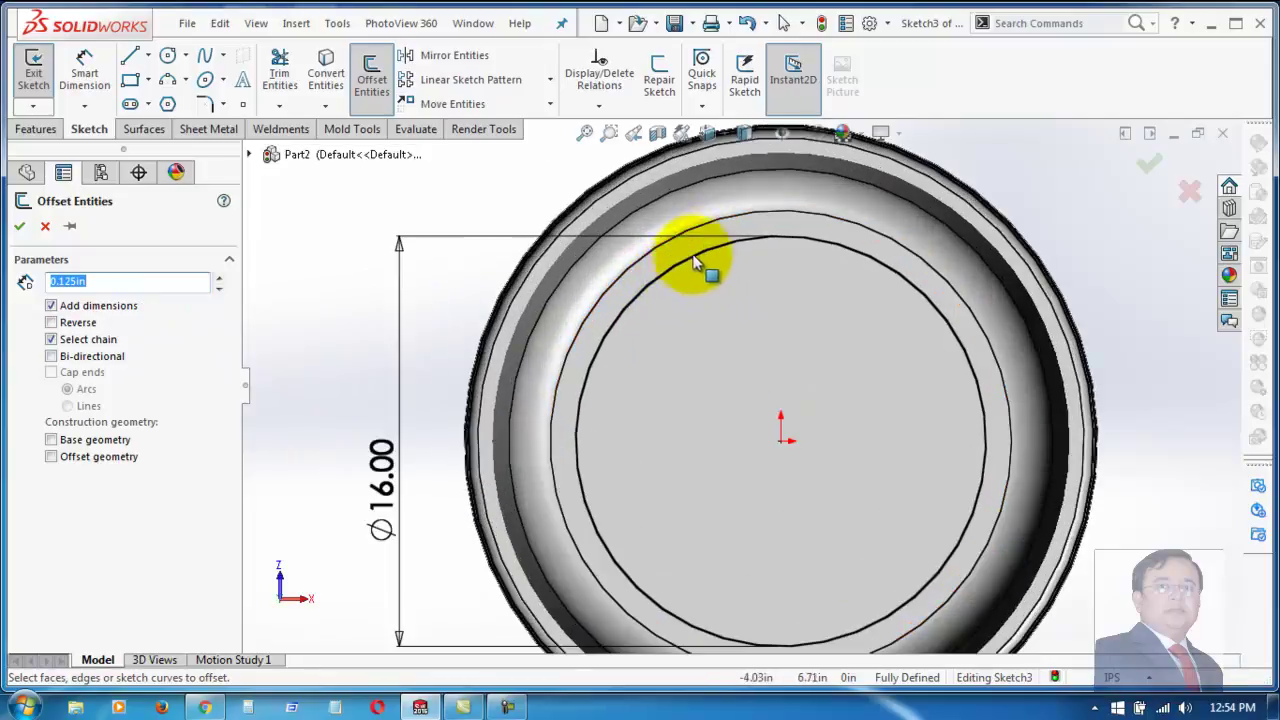
left_click(706, 251)
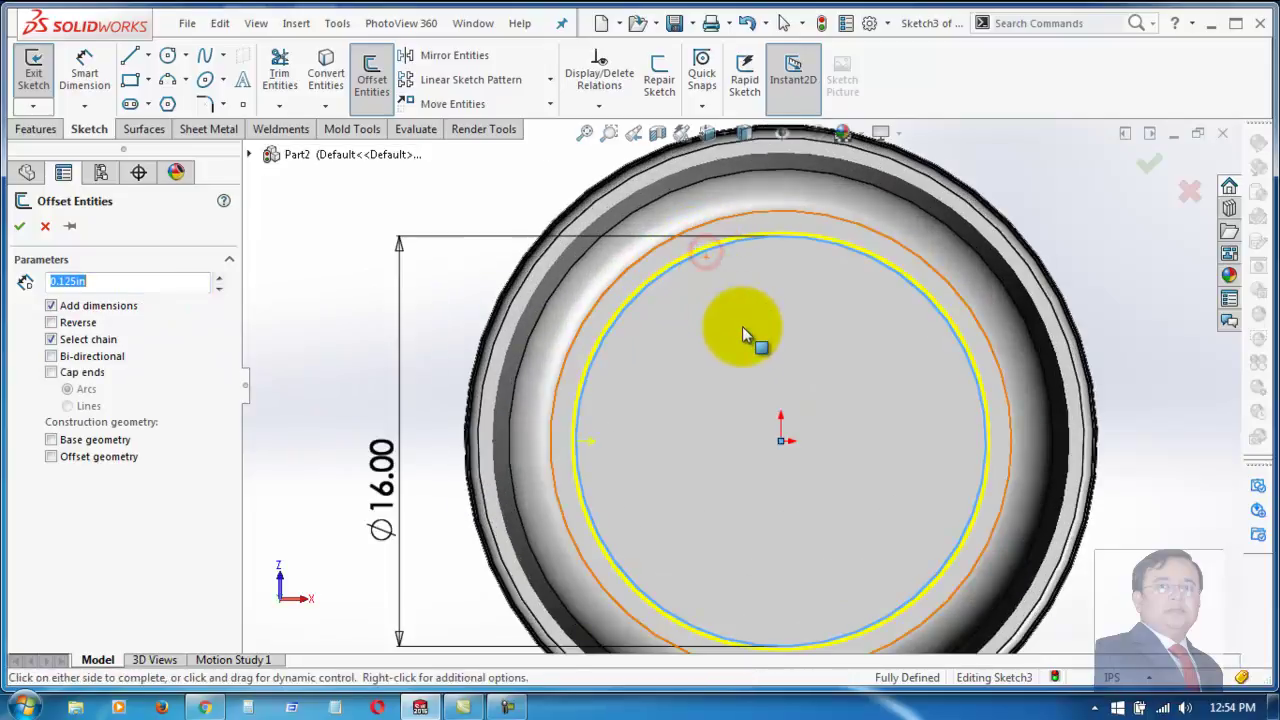
mouse_move(683, 411)
middle_mouse_down()
mouse_move(680, 371)
mouse_move(686, 443)
middle_mouse_up()
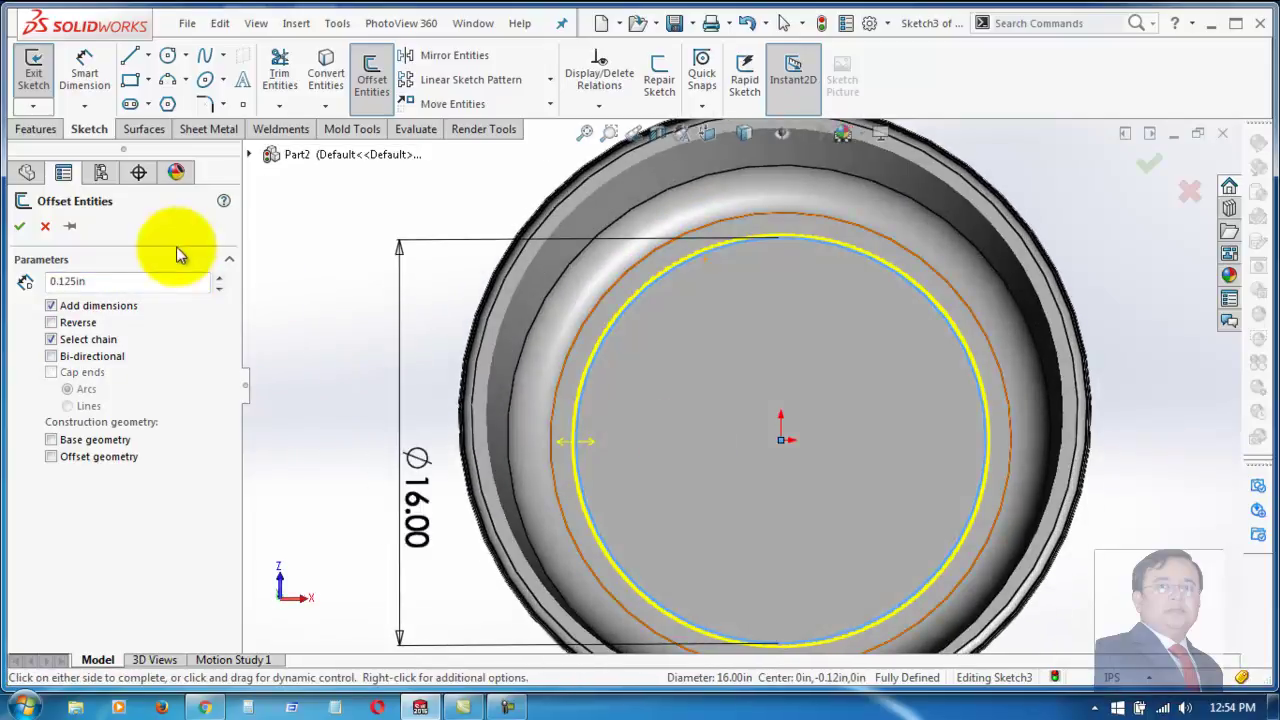
double_click(150, 281)
type("1/8")
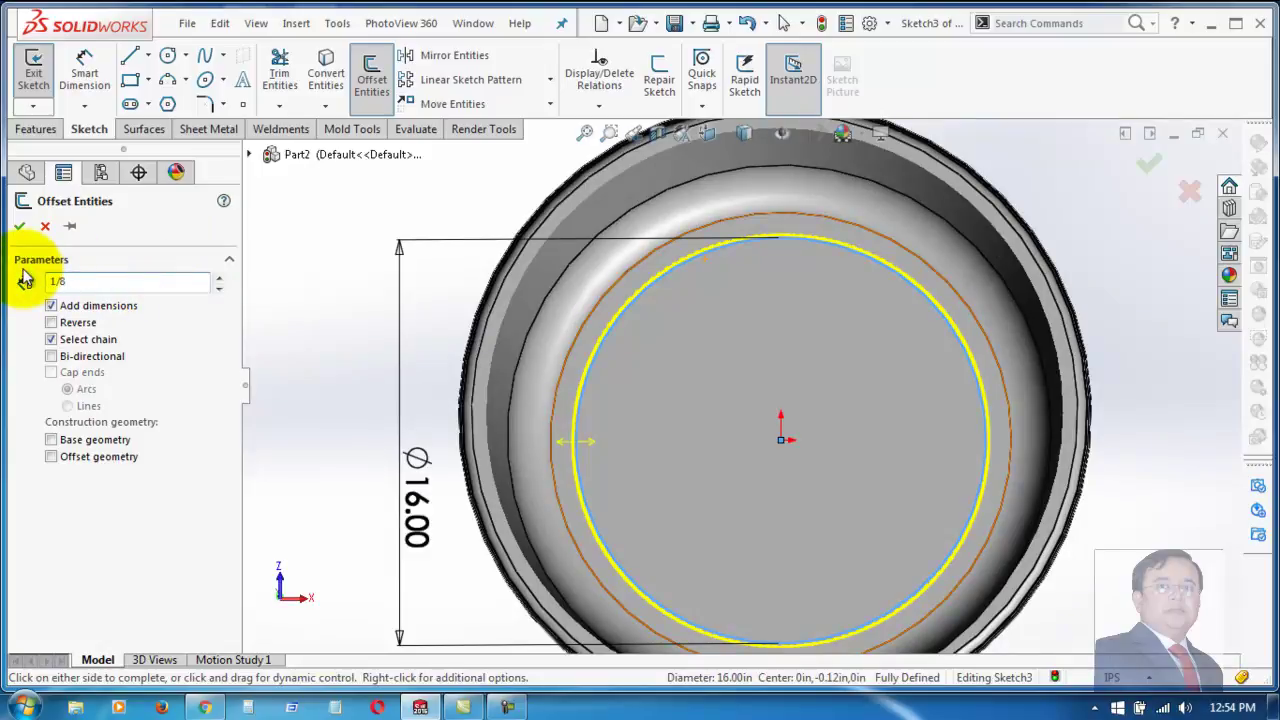
key("Return")
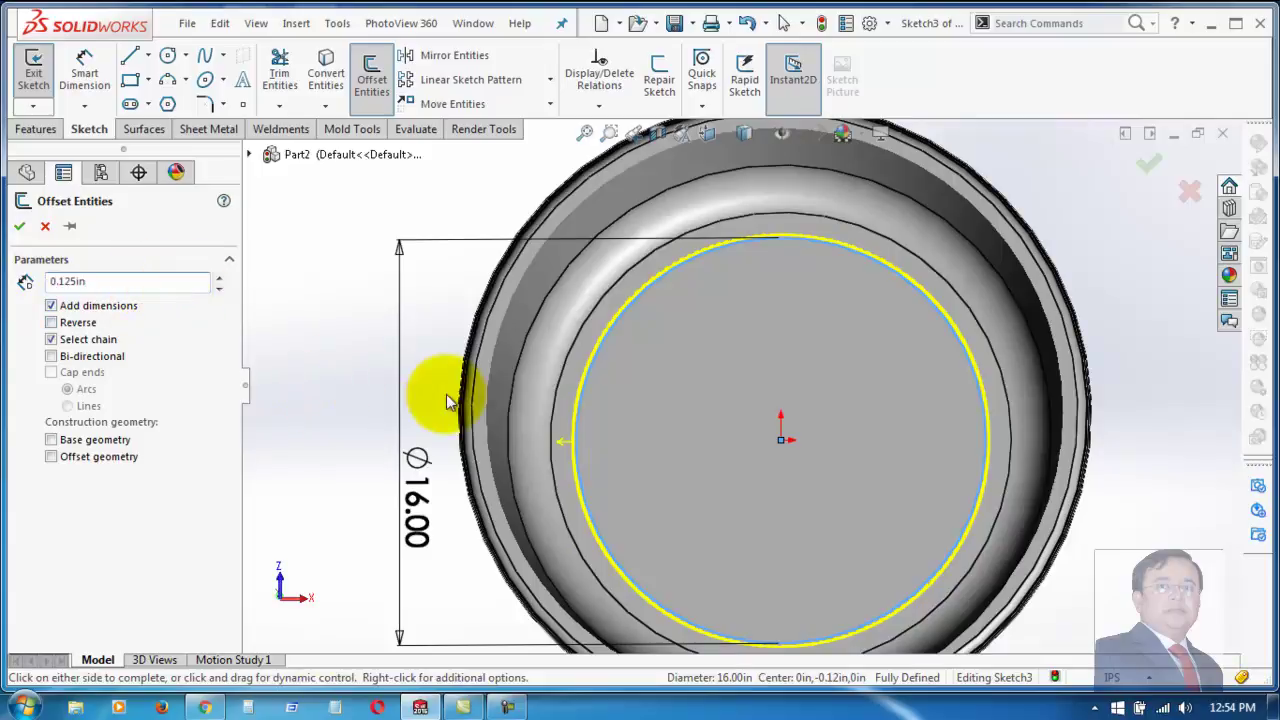
scroll(650, 355, "down", 3)
scroll(720, 330, "down", 3)
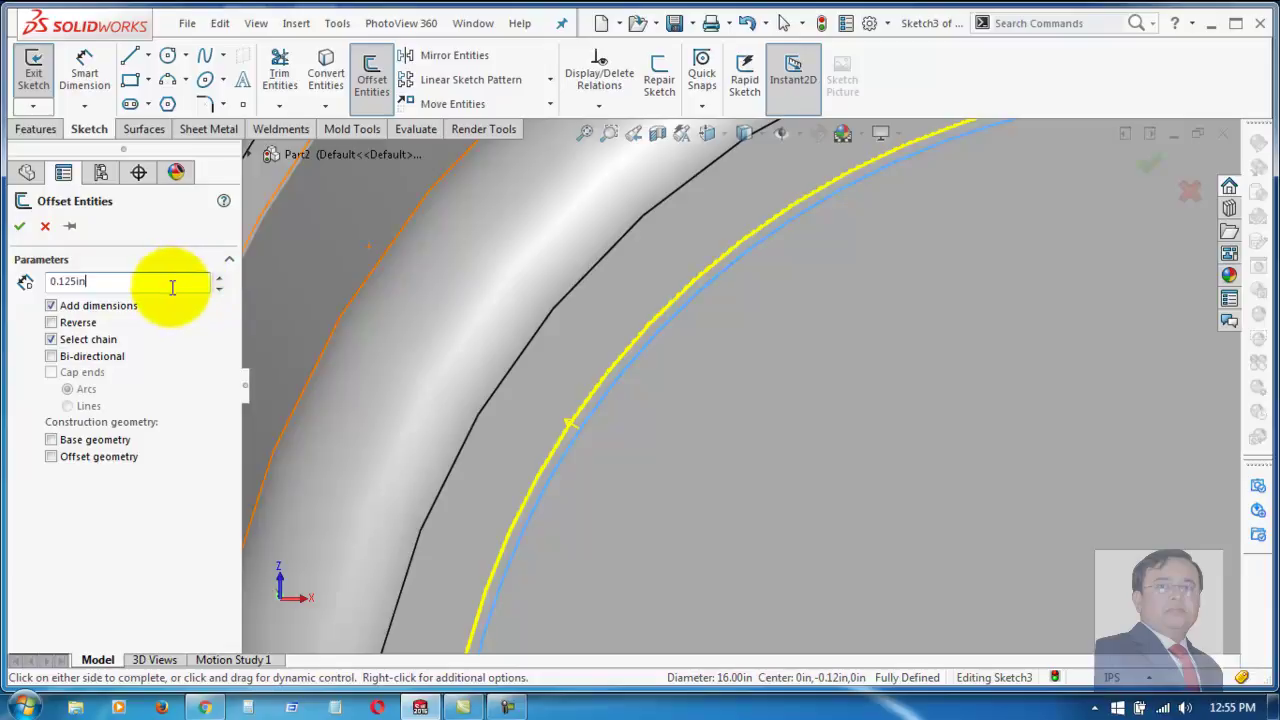
left_click(216, 276)
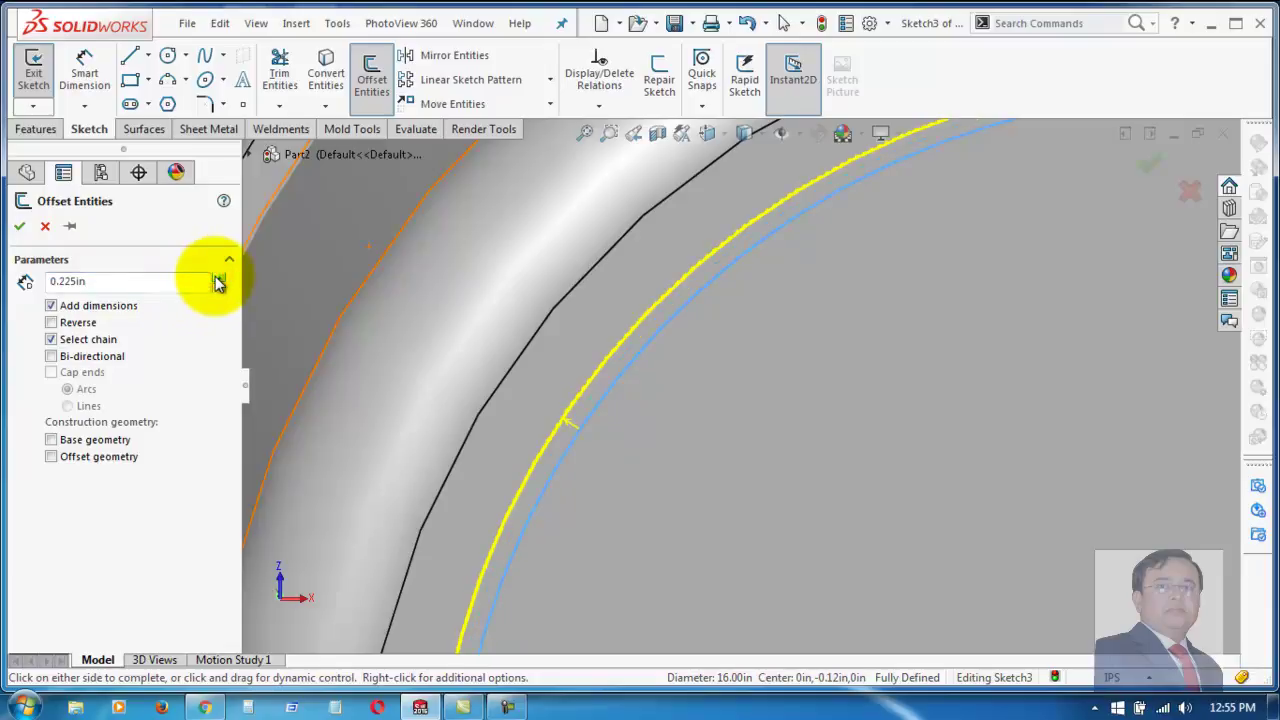
left_click(19, 226)
scroll(673, 457, "up", 2)
scroll(702, 441, "up", 3)
scroll(702, 441, "up", 3)
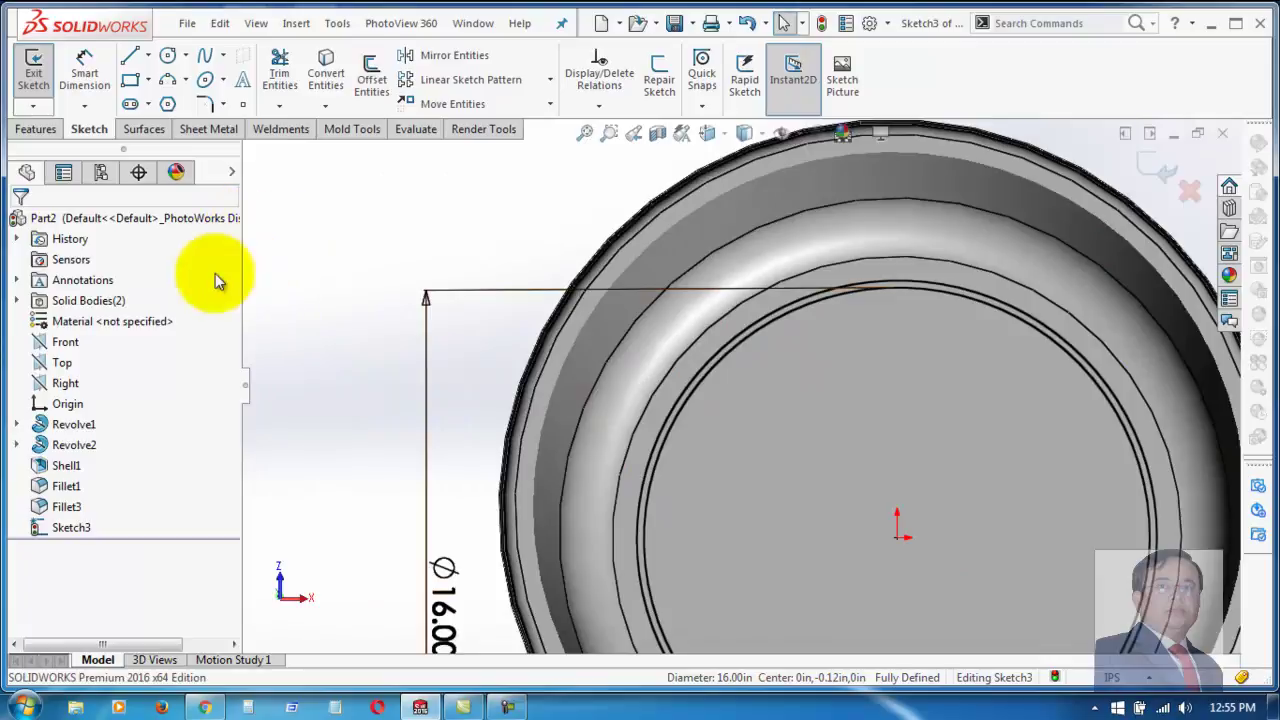
Step: Select Sketch3 and set up a Blind boss extrusion 0.20in deep
left_click(75, 527)
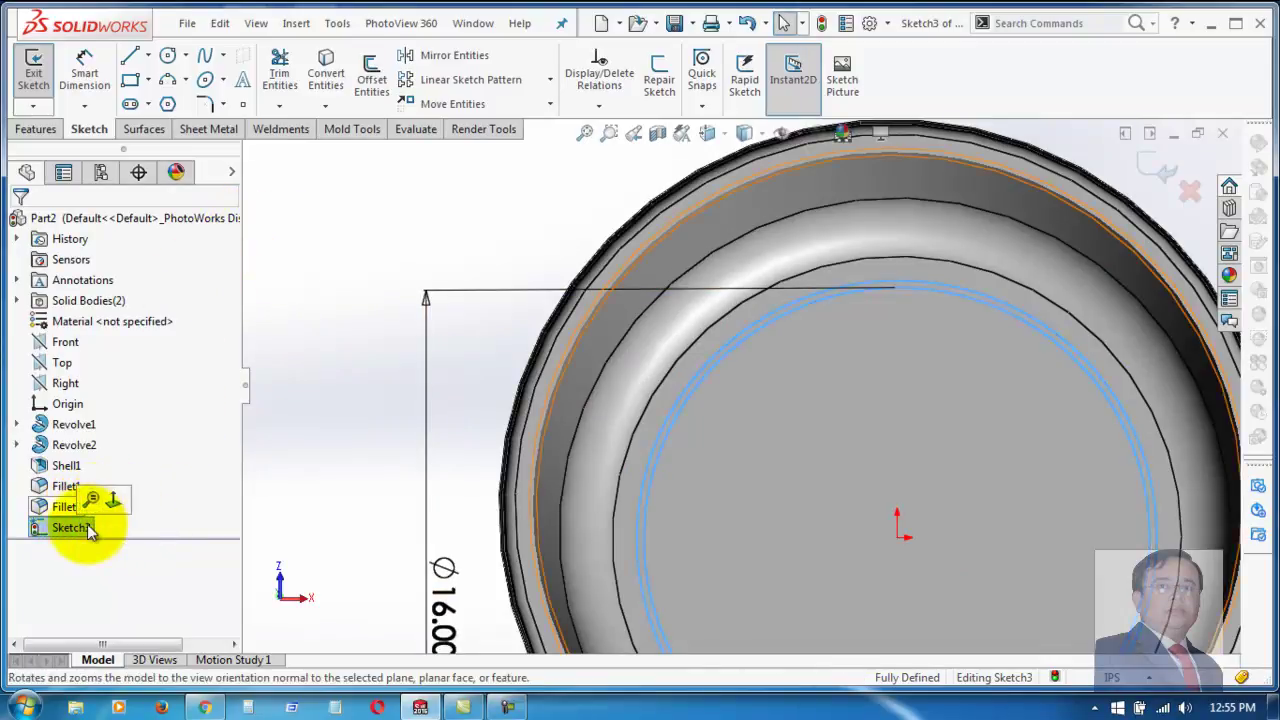
left_click(74, 578)
left_click(68, 508)
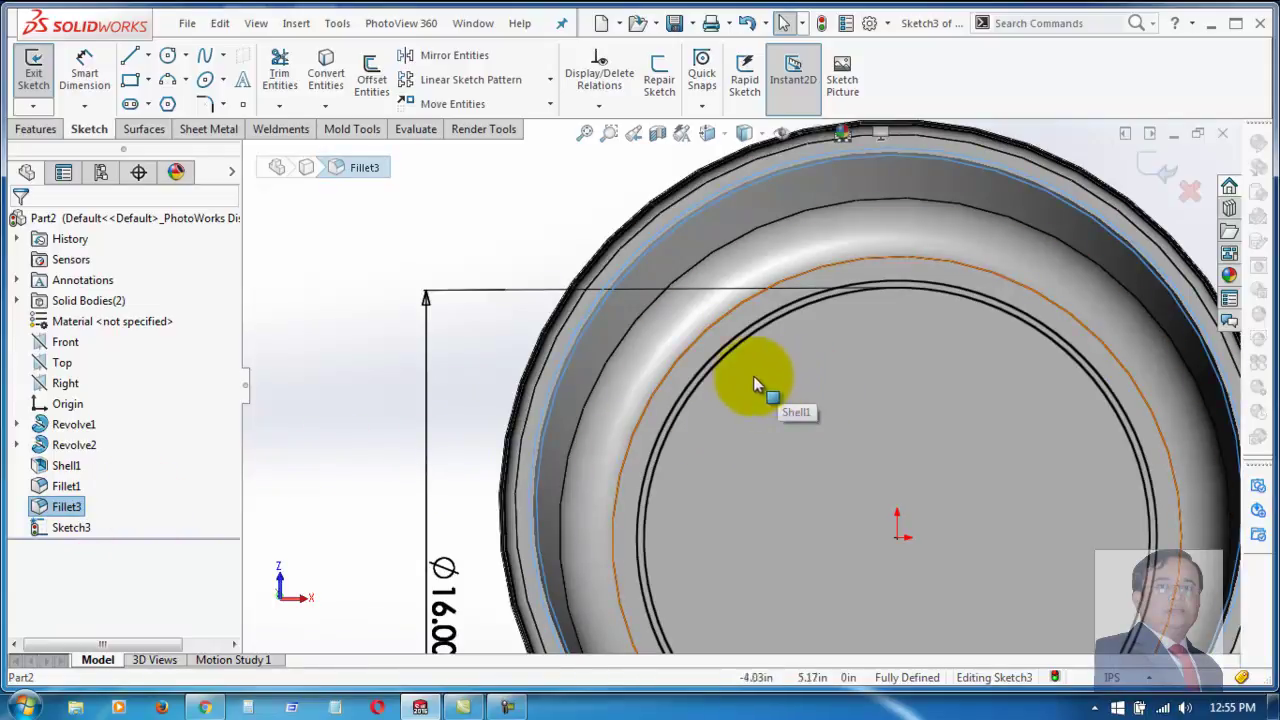
left_click(37, 130)
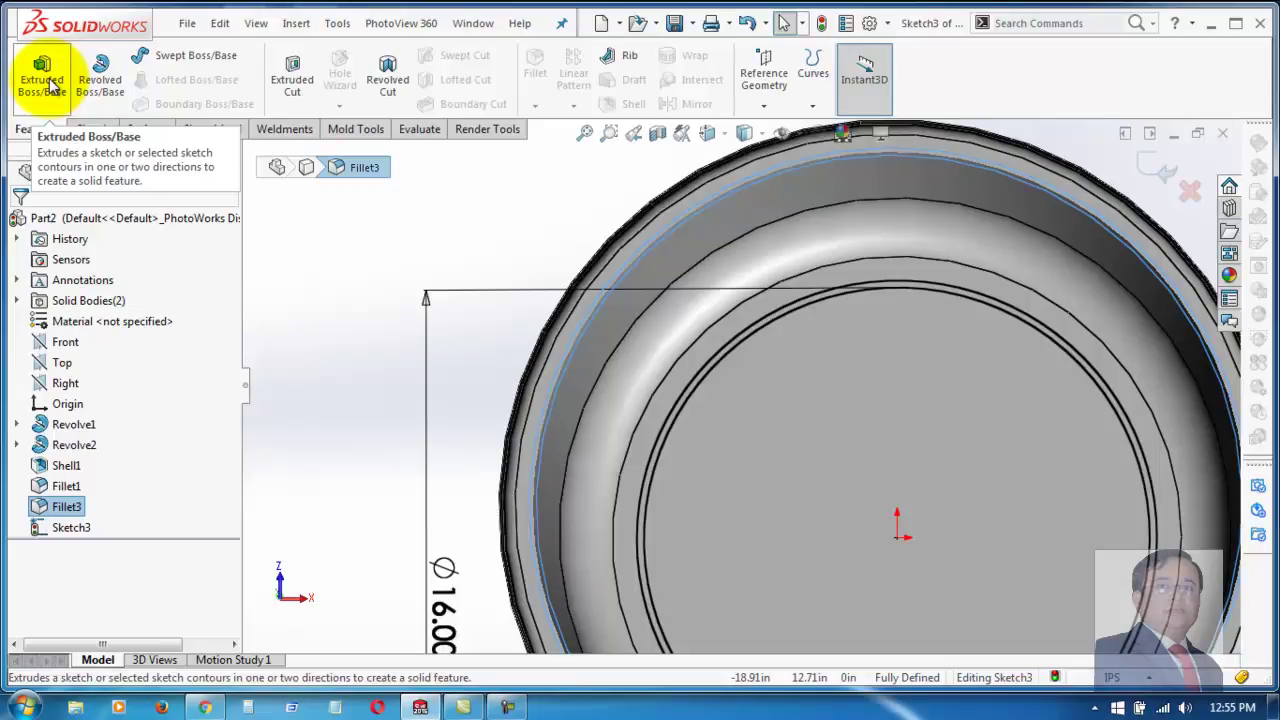
left_click(42, 82)
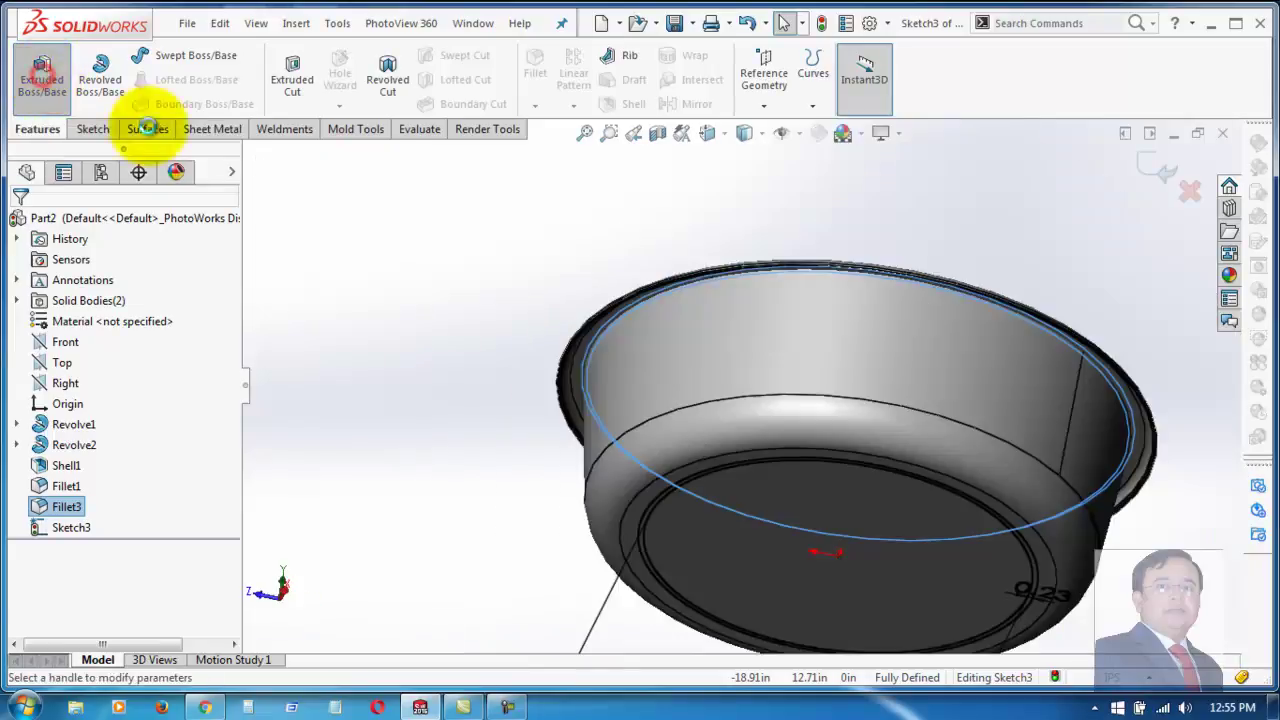
mouse_move(514, 380)
middle_mouse_down()
mouse_move(527, 247)
mouse_move(510, 511)
mouse_move(739, 313)
middle_mouse_up()
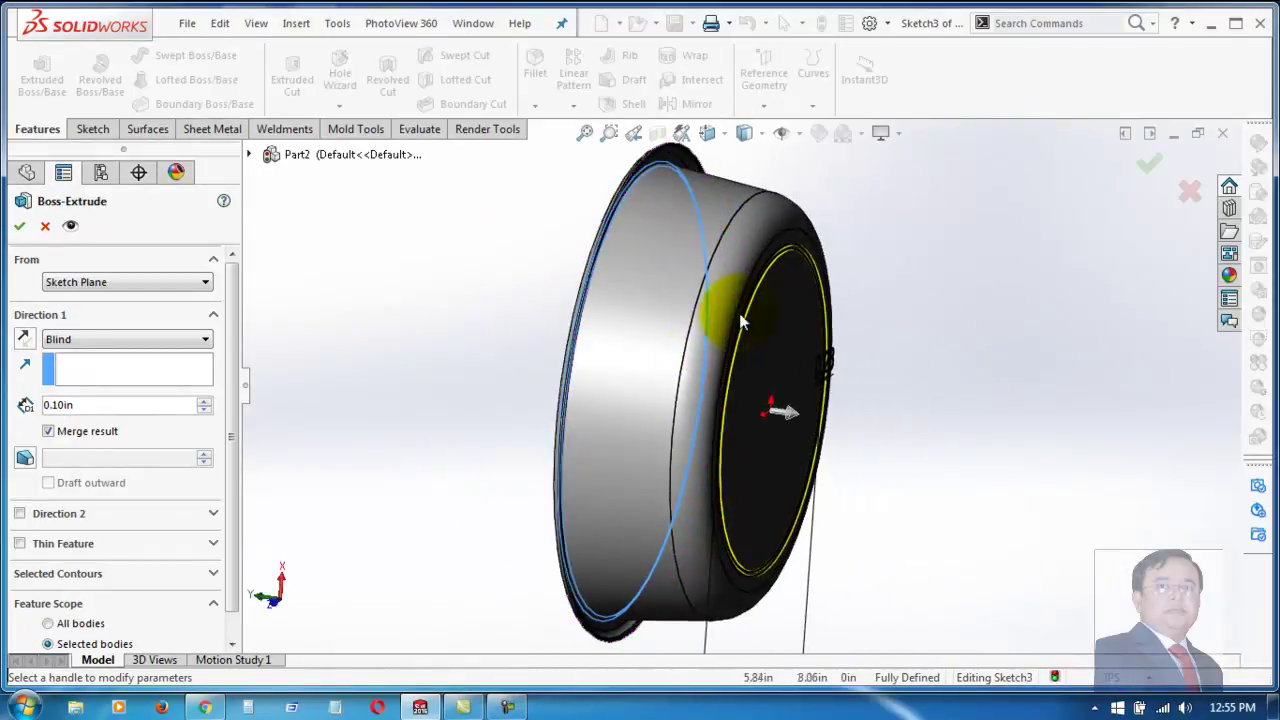
scroll(739, 313, "down", 2)
scroll(760, 343, "down", 2)
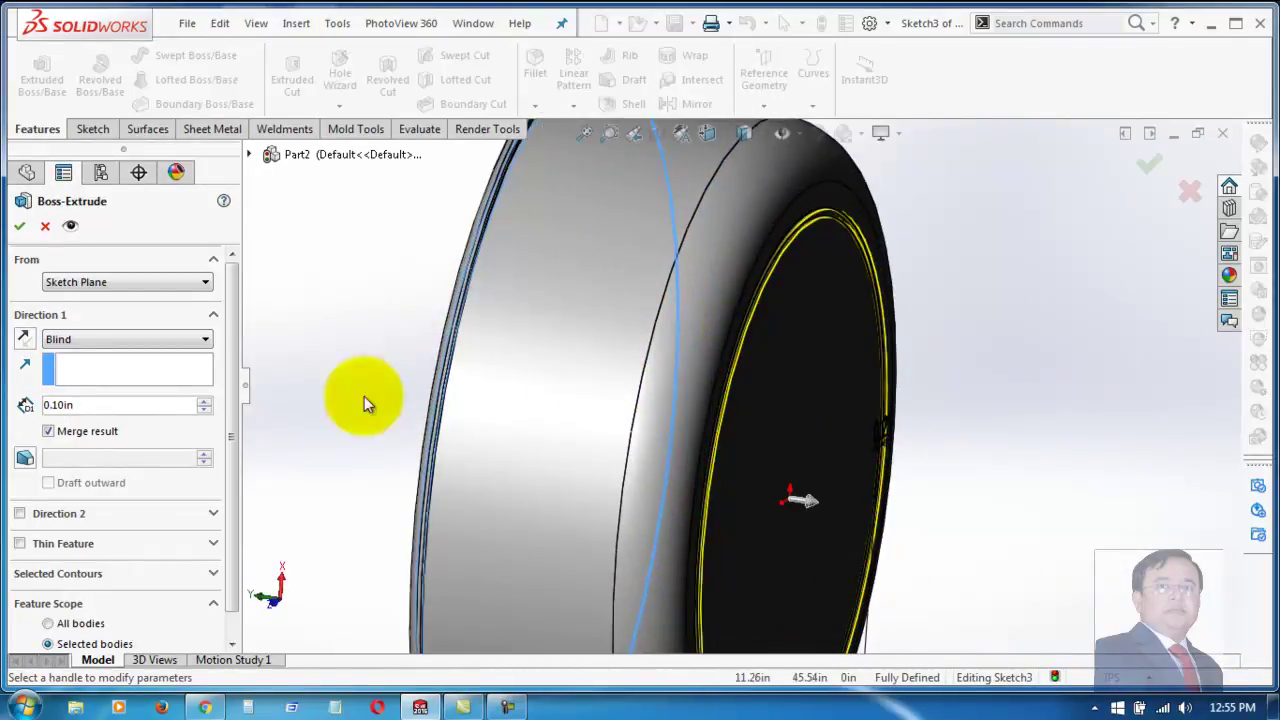
left_click(210, 401)
Step: Turn on Detailed Preview, check the foot ring edge-on, and create Boss-Extrude1
mouse_move(906, 417)
middle_mouse_down()
mouse_move(928, 416)
mouse_move(894, 423)
middle_mouse_up()
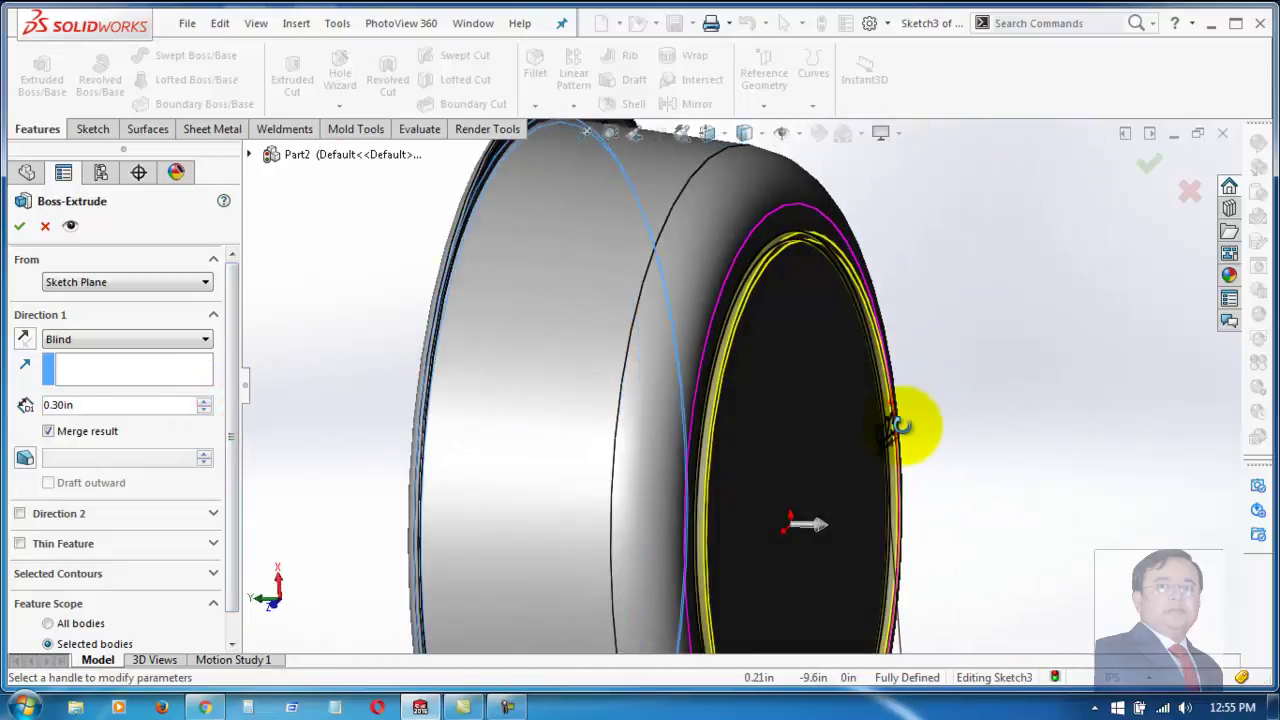
scroll(794, 350, "down", 2)
scroll(779, 313, "down", 1)
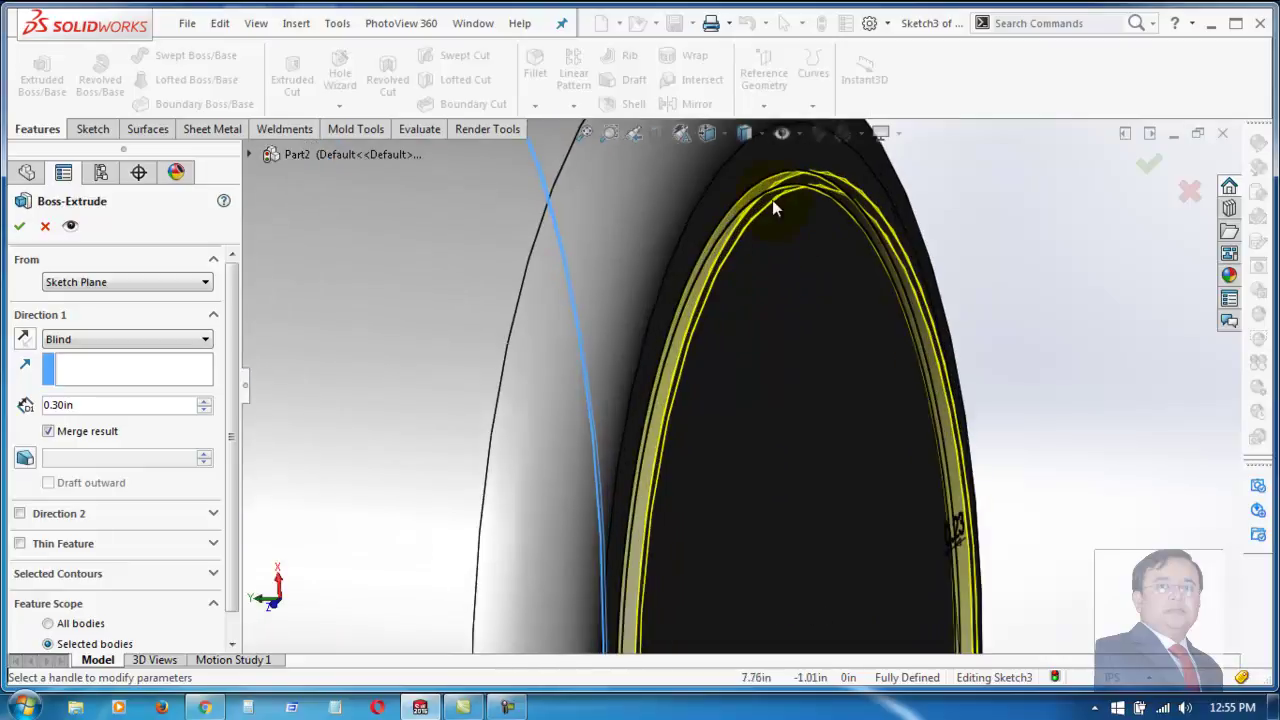
scroll(785, 305, "down", 1)
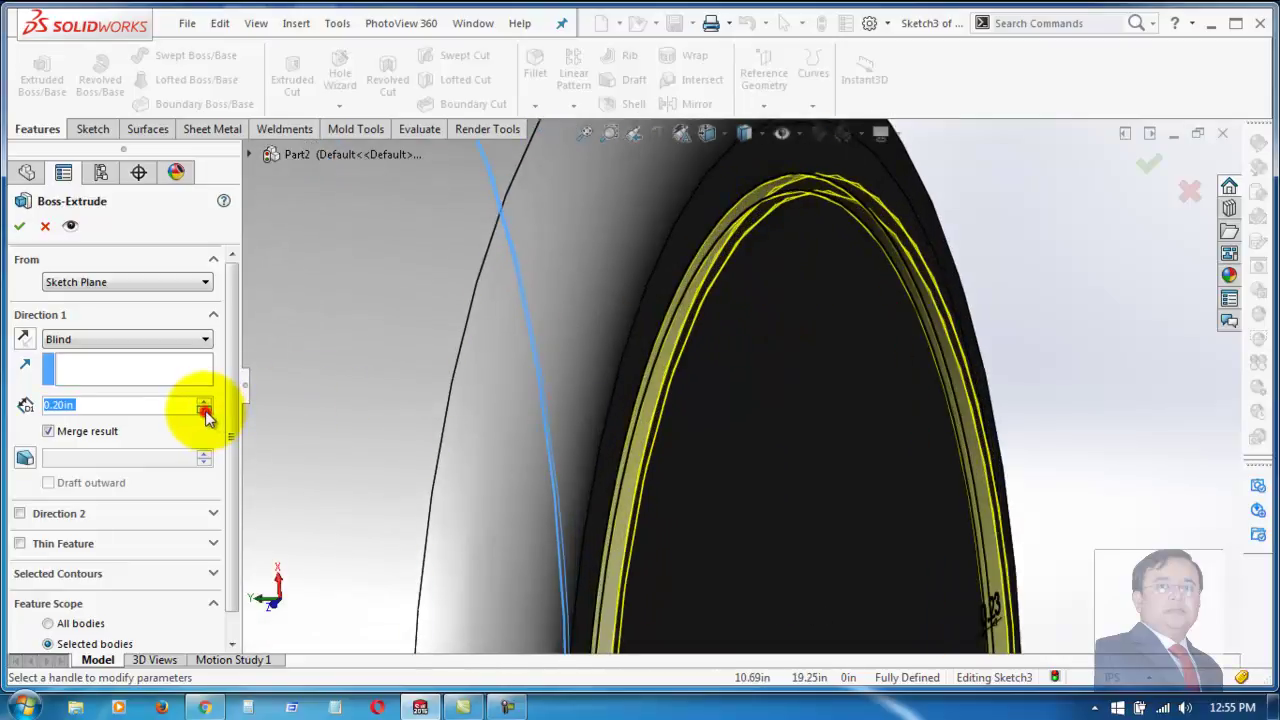
mouse_move(314, 428)
middle_mouse_down()
mouse_move(360, 428)
mouse_move(501, 372)
middle_mouse_up()
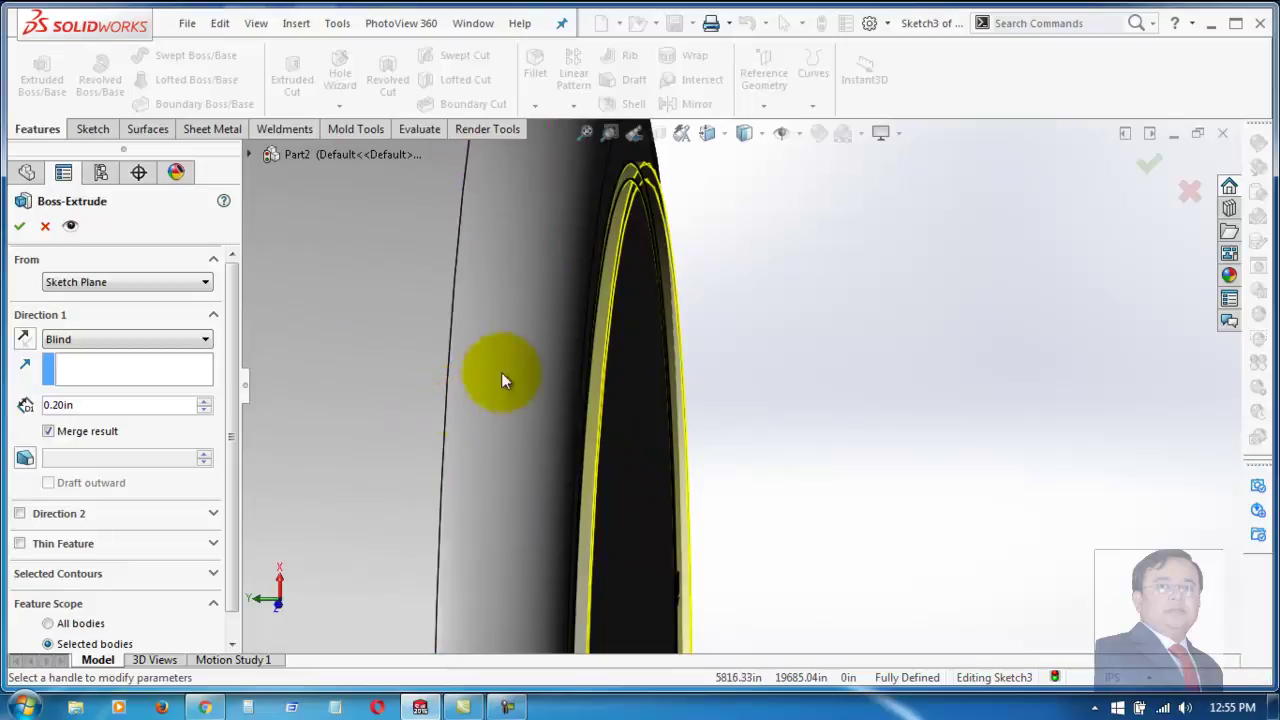
left_click(70, 226)
middle_click_drag(837, 300, 793, 315)
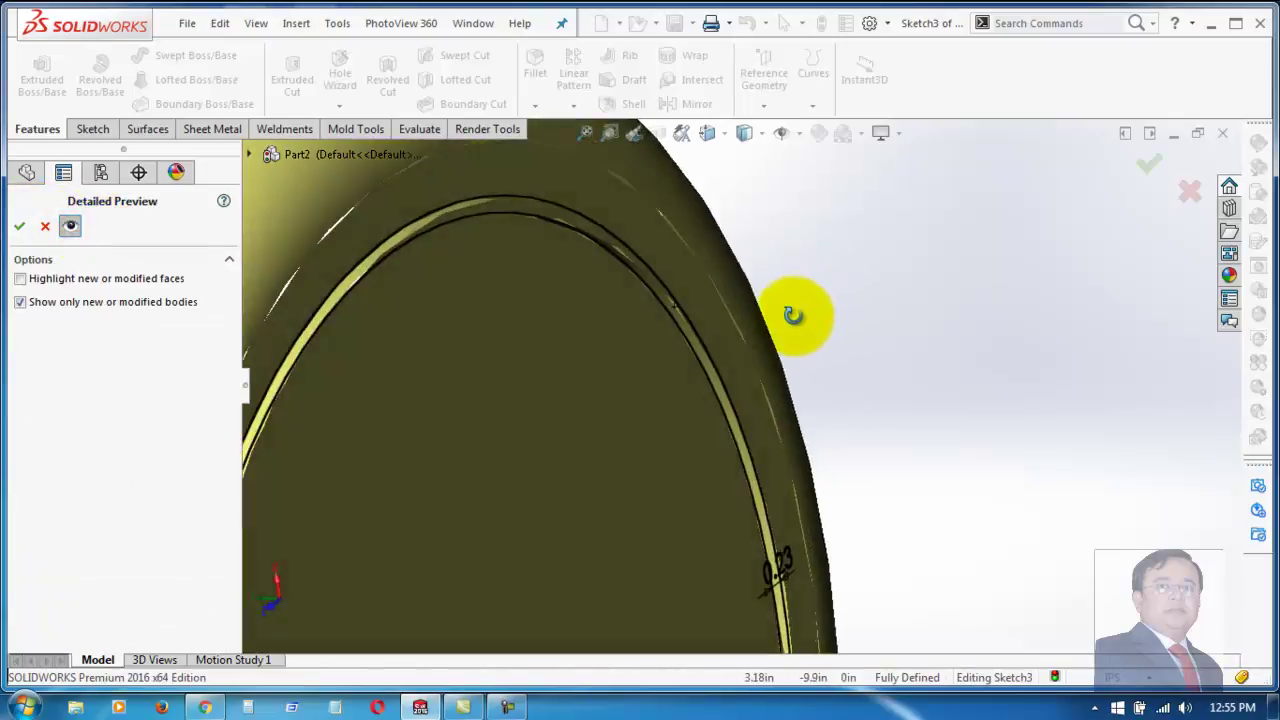
scroll(643, 378, "up", 2)
scroll(562, 436, "up", 2)
scroll(560, 434, "up", 2)
scroll(520, 455, "up", 2)
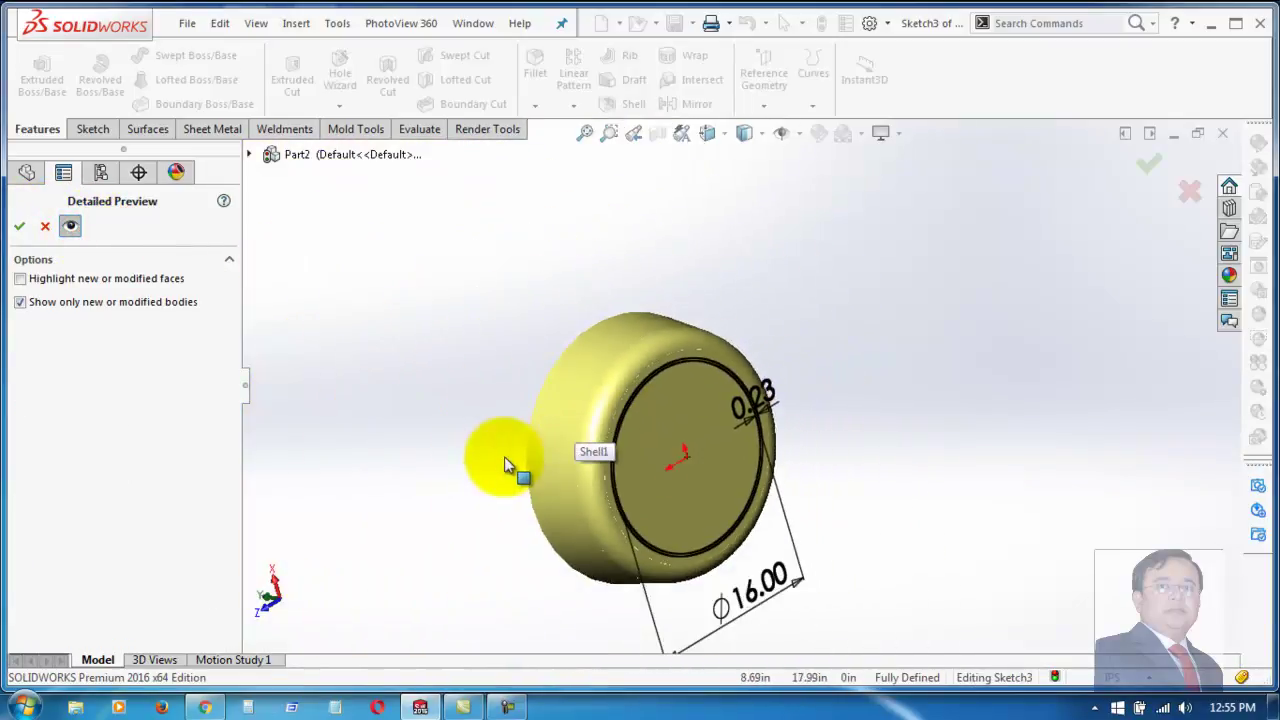
scroll(590, 480, "down", 3)
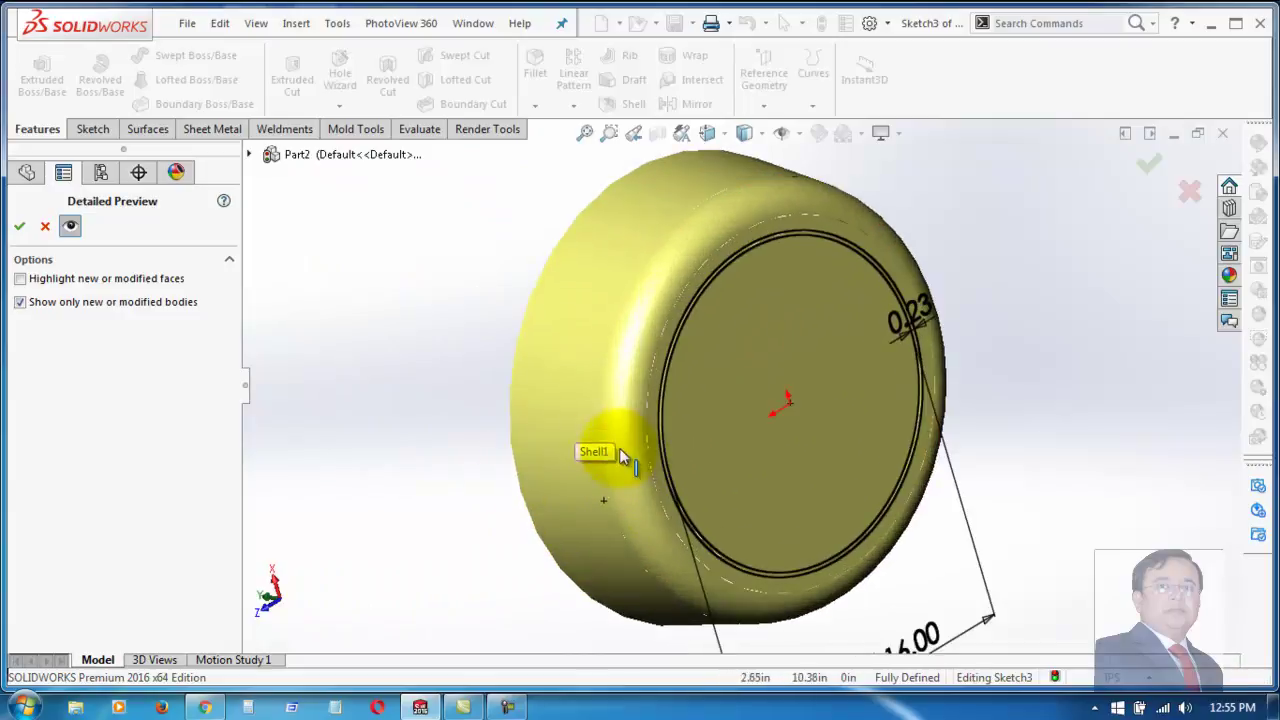
left_click(19, 228)
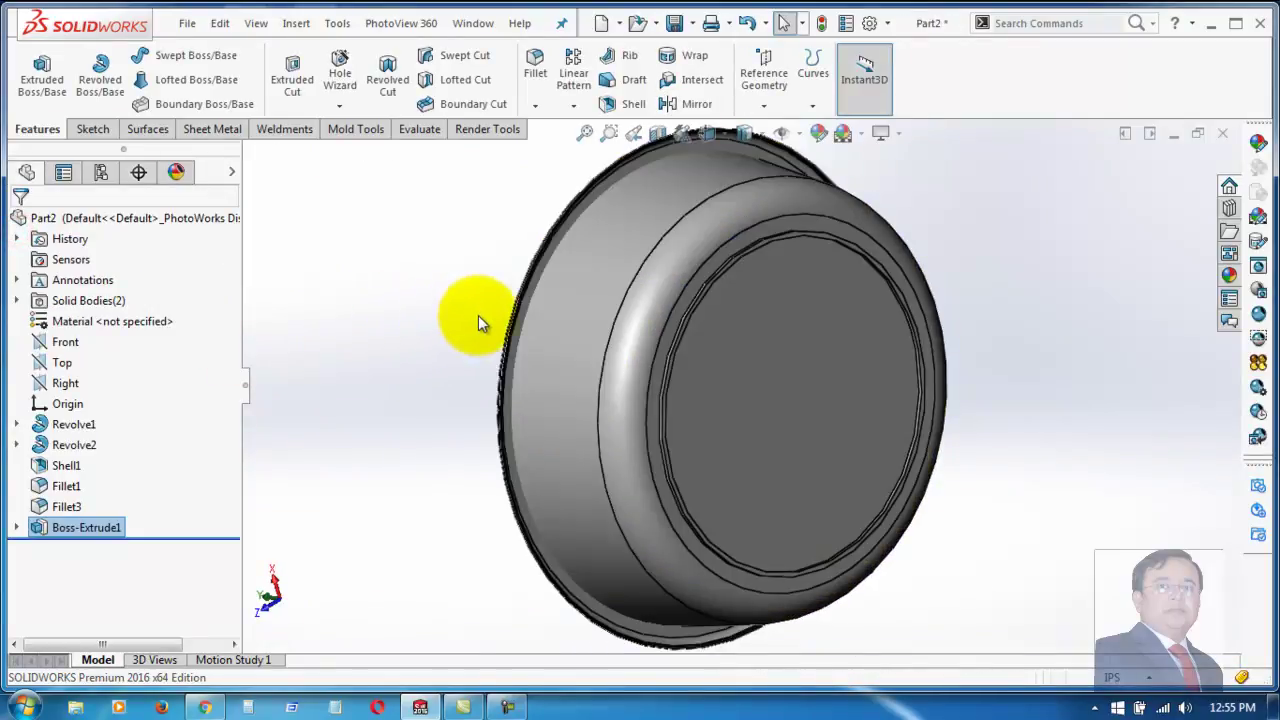
mouse_move(455, 315)
middle_mouse_down()
mouse_move(423, 394)
mouse_move(466, 357)
mouse_move(300, 395)
mouse_move(240, 446)
mouse_move(371, 412)
mouse_move(543, 409)
mouse_move(357, 466)
middle_mouse_up()
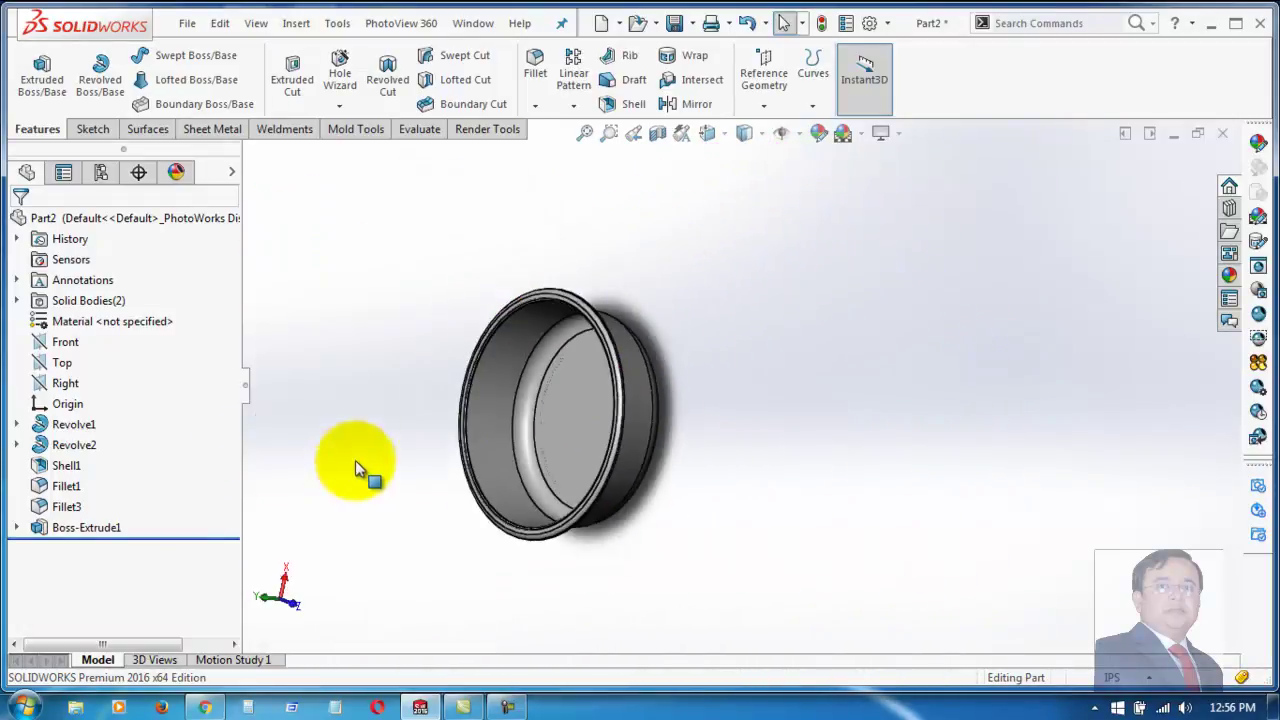
scroll(452, 437, "down", 2)
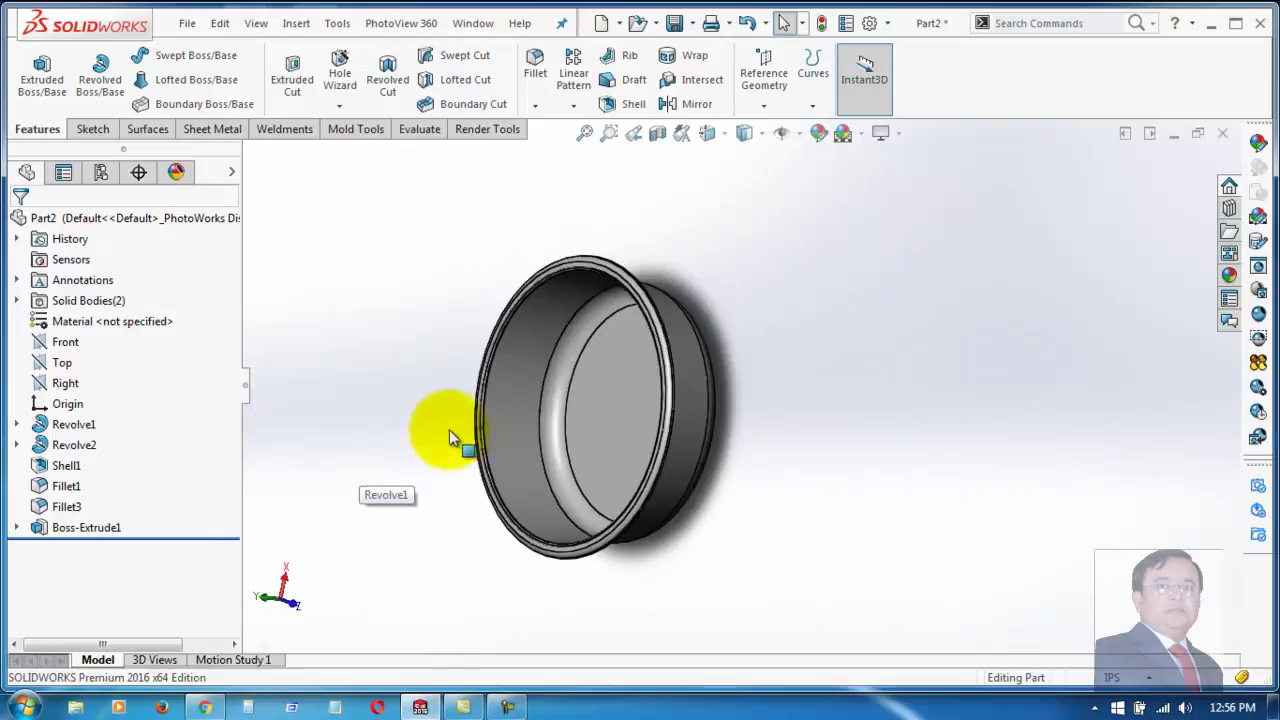
key("space")
left_click(405, 470)
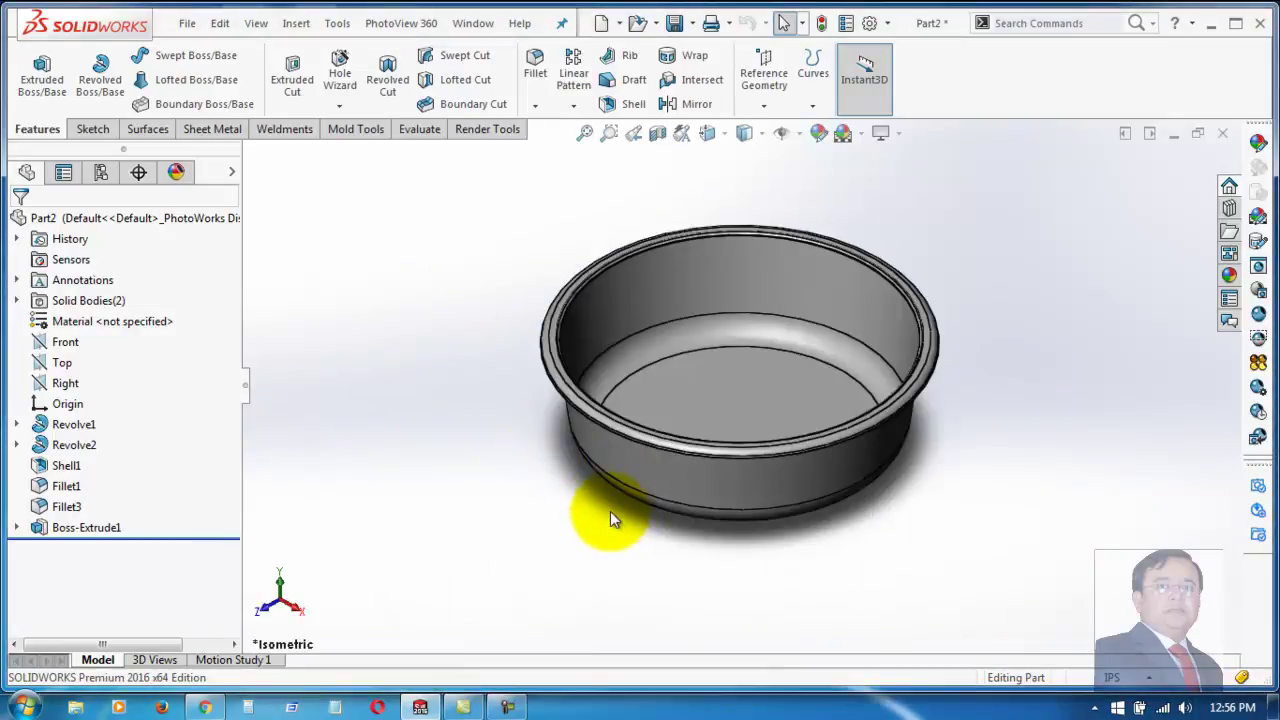
mouse_move(600, 514)
middle_mouse_down()
mouse_move(600, 418)
mouse_move(580, 380)
mouse_move(574, 303)
mouse_move(540, 360)
mouse_move(538, 456)
mouse_move(511, 543)
mouse_move(557, 423)
mouse_move(586, 388)
mouse_move(543, 491)
mouse_move(543, 443)
middle_mouse_up()
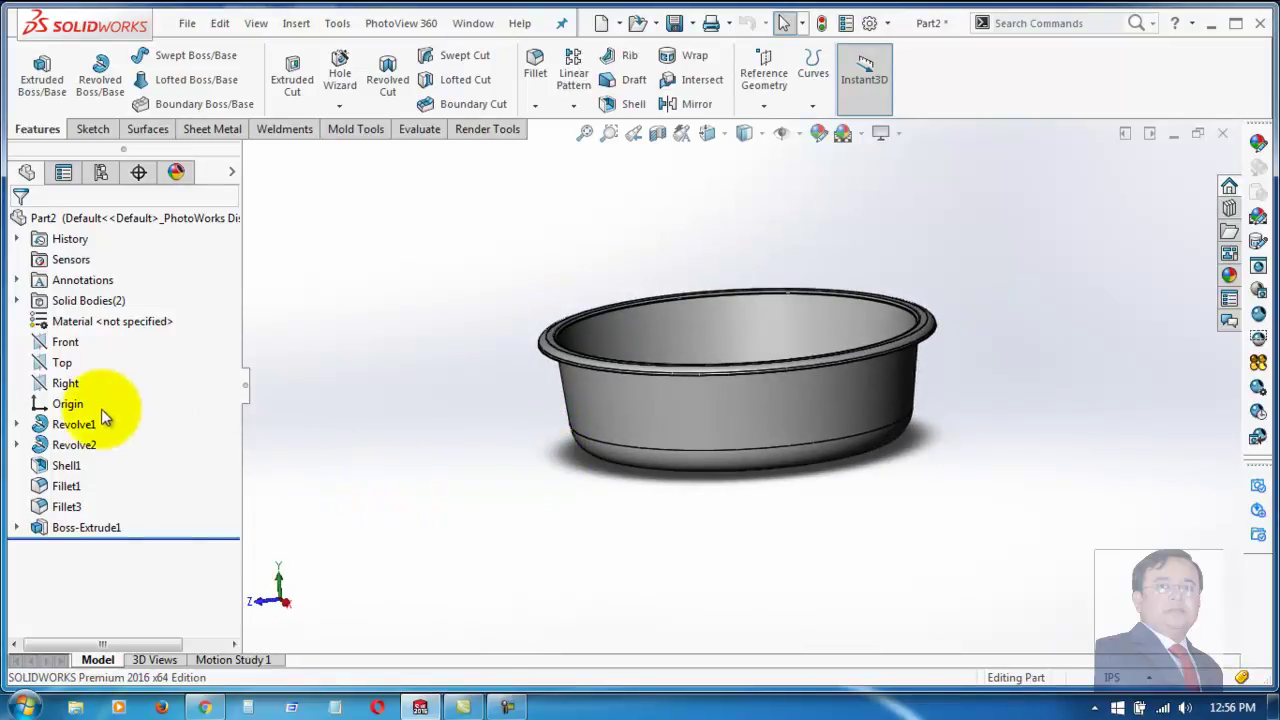
Step: Edit Sketch1 and change the bowl profile height from 7.00 to 8.00
left_click(16, 424)
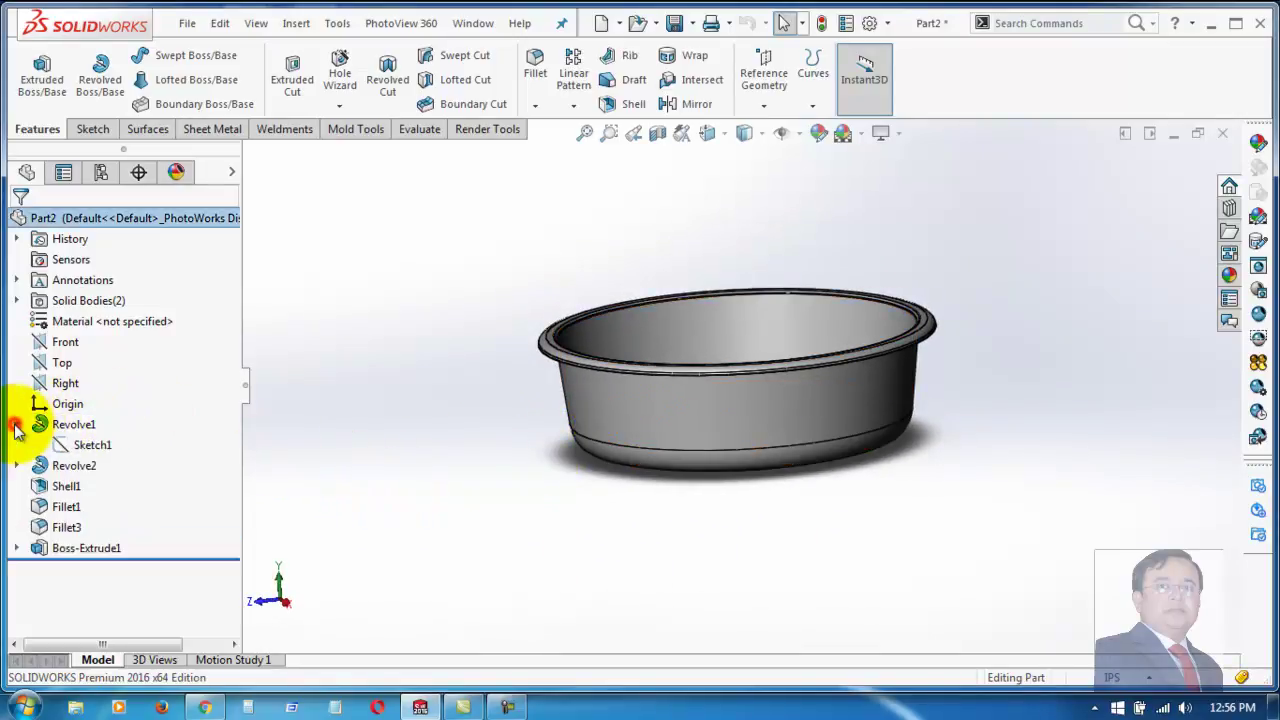
left_click(78, 443)
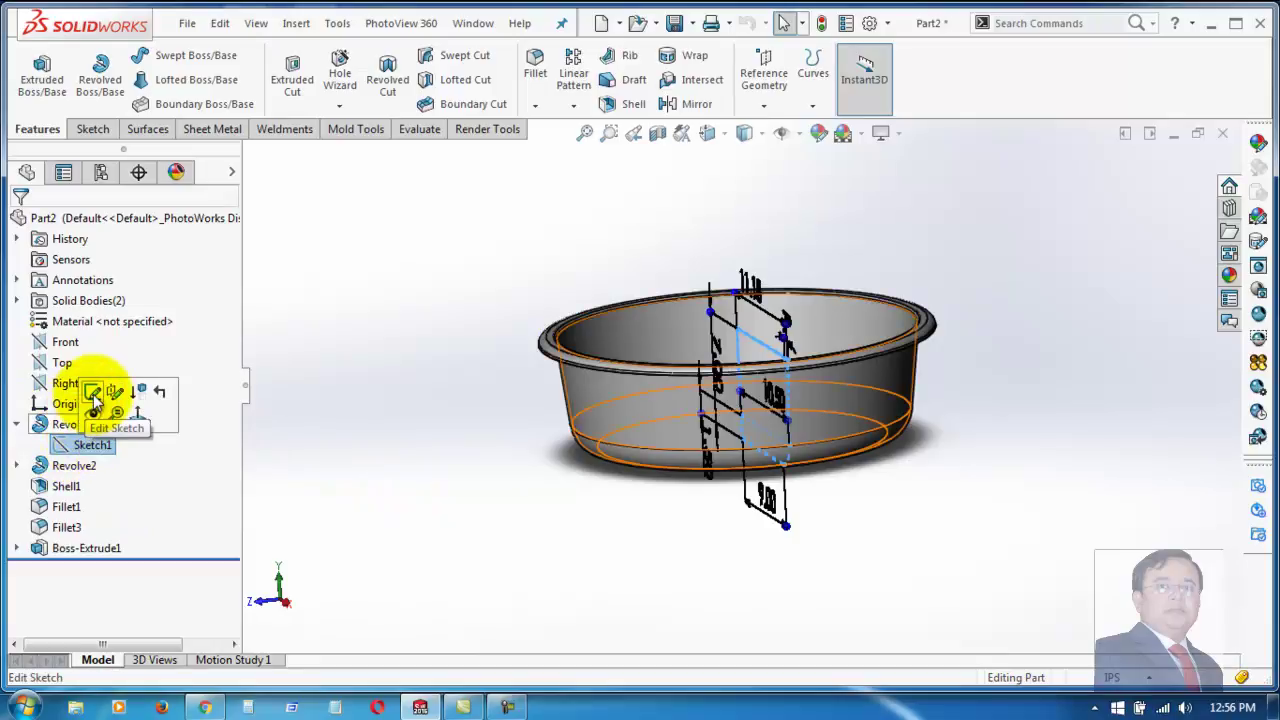
left_click(93, 393)
key("ctrl+8")
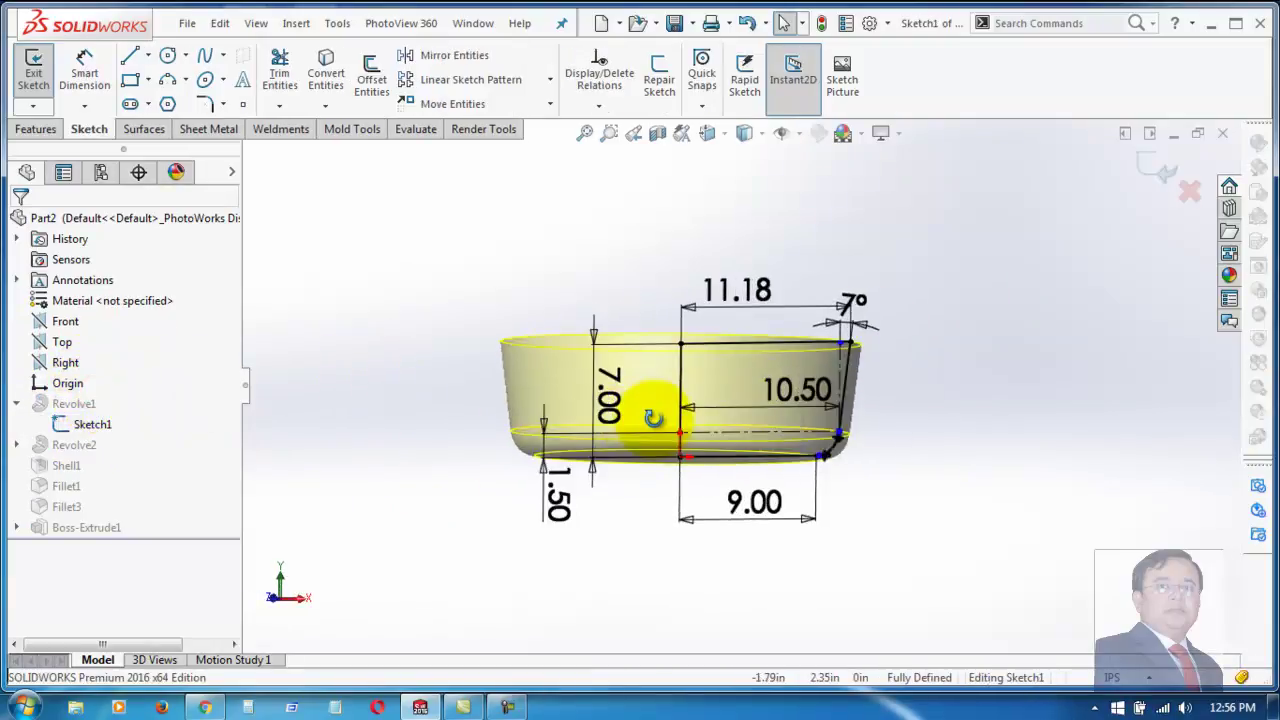
mouse_move(652, 418)
middle_mouse_down()
mouse_move(680, 435)
mouse_move(615, 397)
middle_mouse_up()
double_click(583, 388)
type("8")
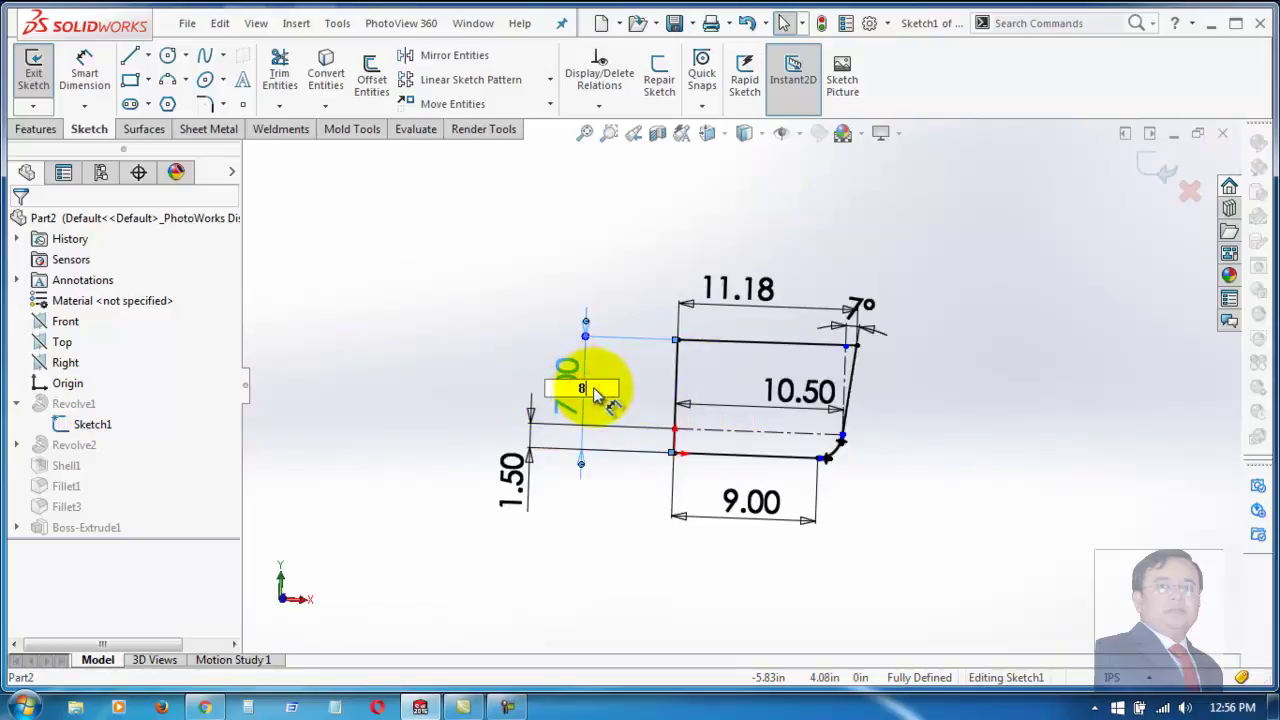
key("Return")
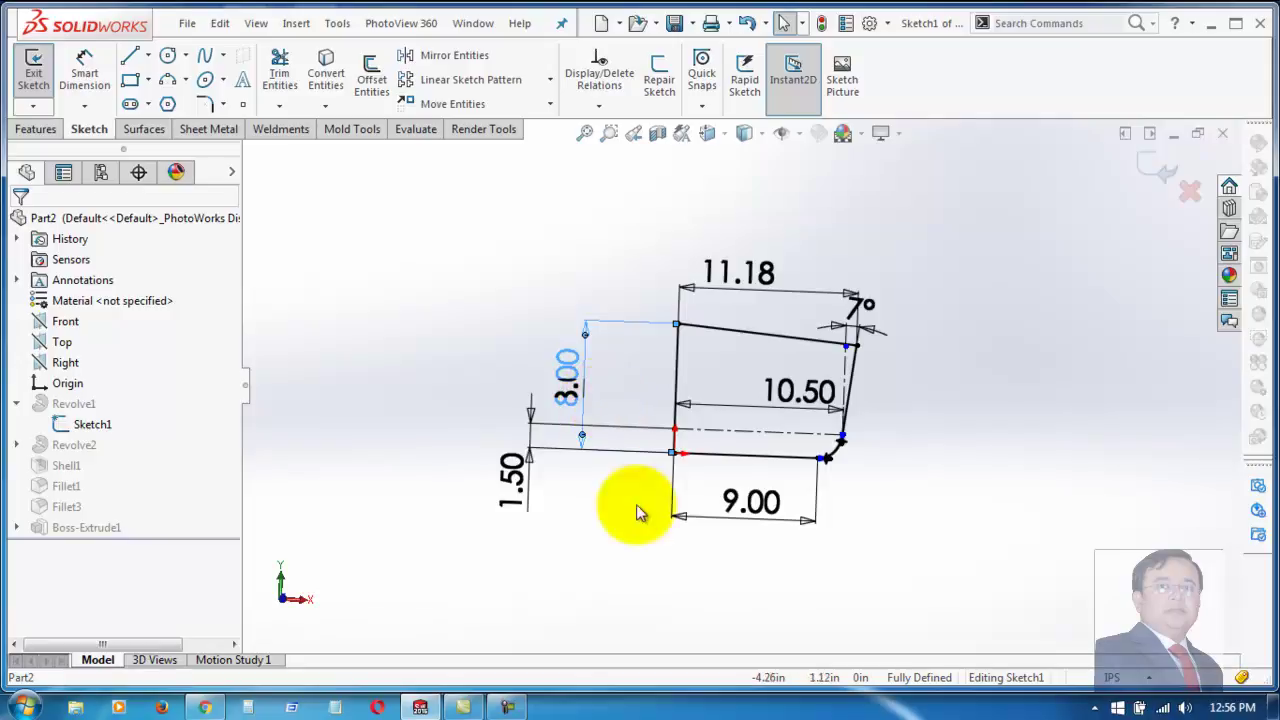
Step: Make the profile's top edge horizontal, delete the conflicting 11.18 dimension, and exit the sketch
left_click(435, 369)
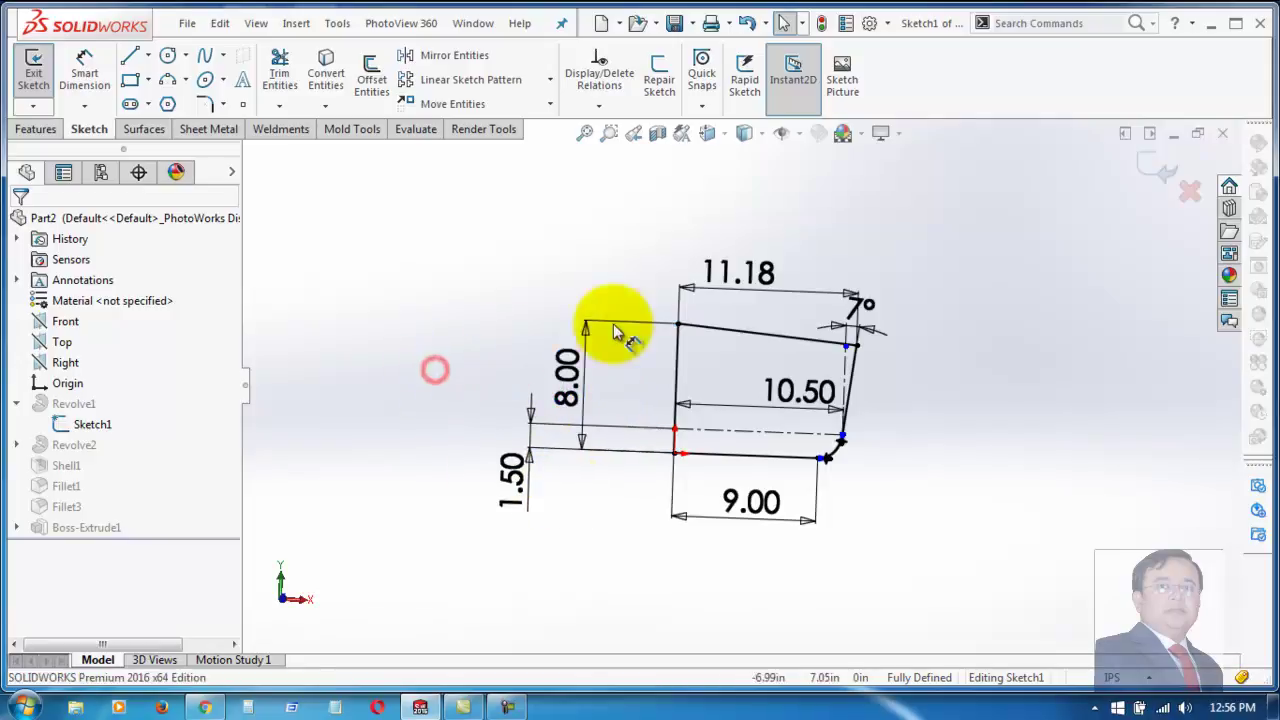
left_click(727, 341)
left_click(777, 256)
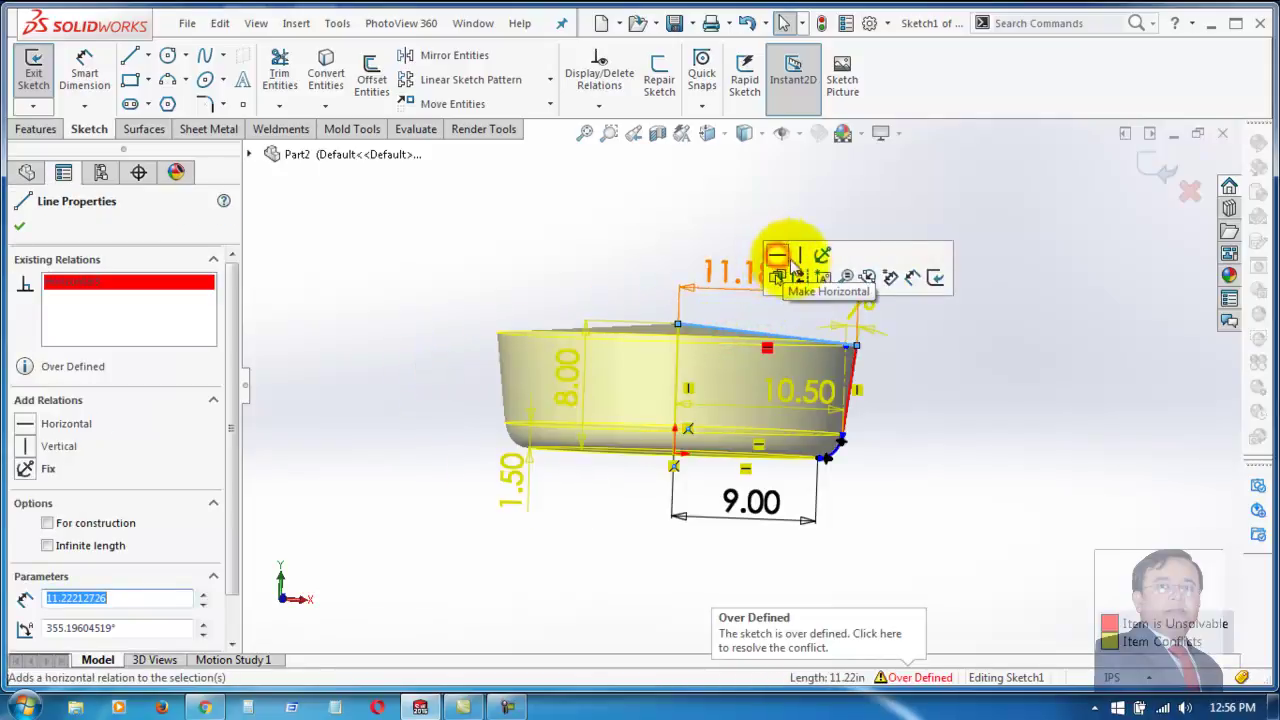
left_click(1046, 415)
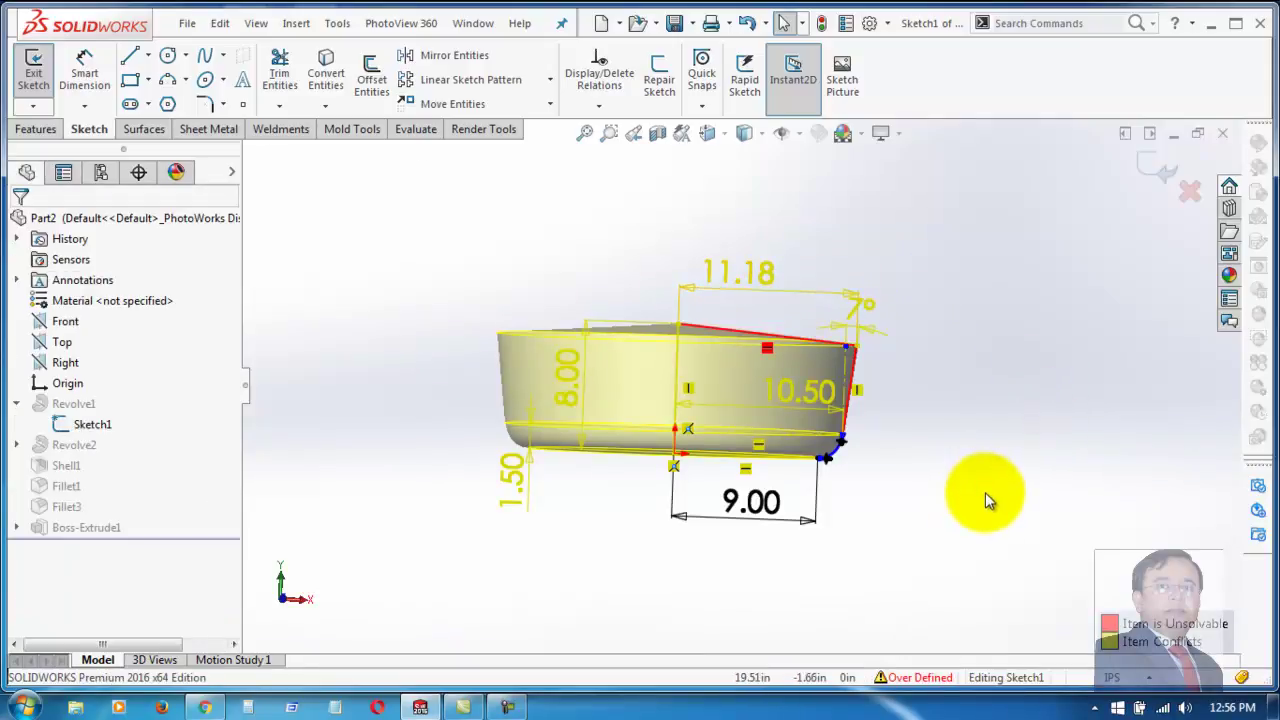
left_click(754, 283)
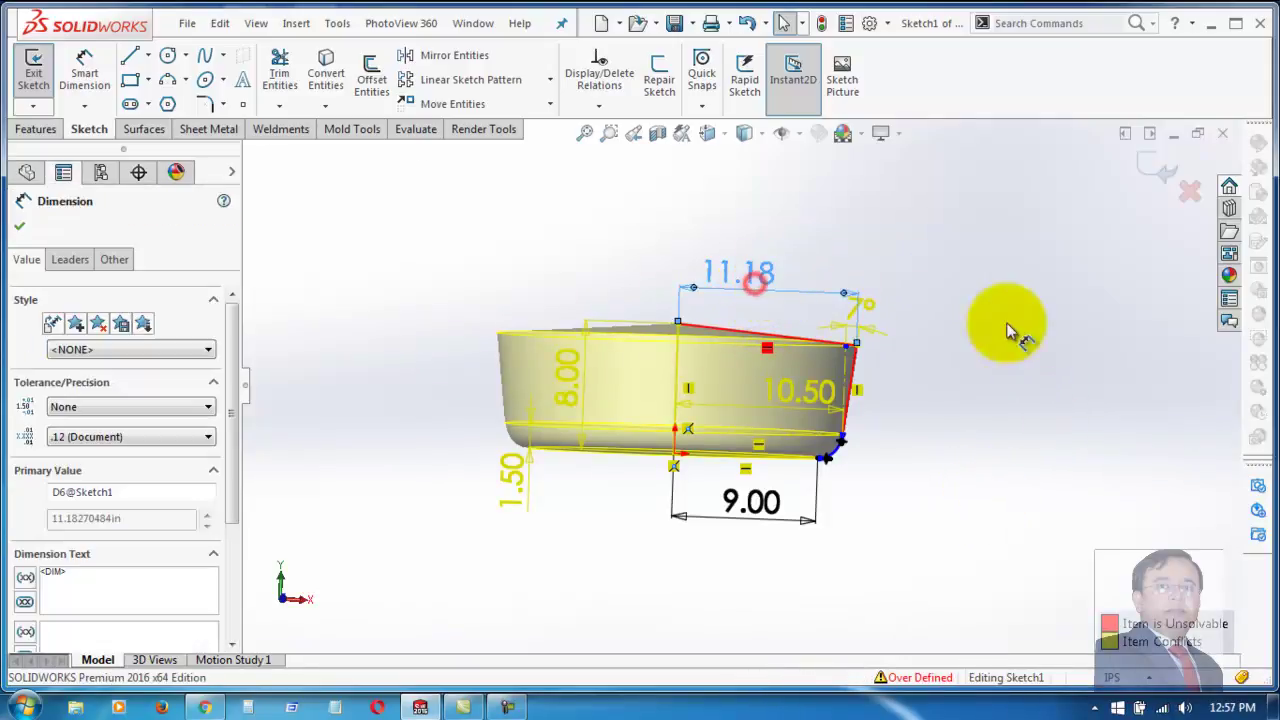
key("Delete")
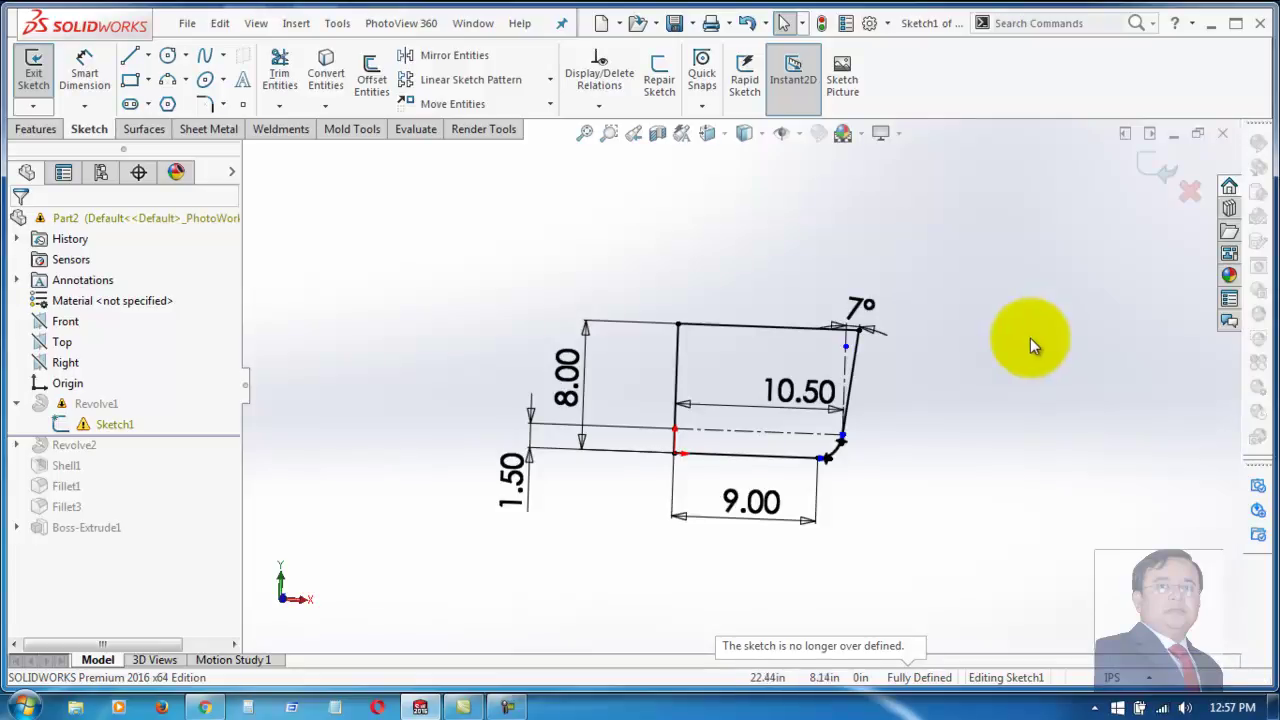
left_click(1152, 168)
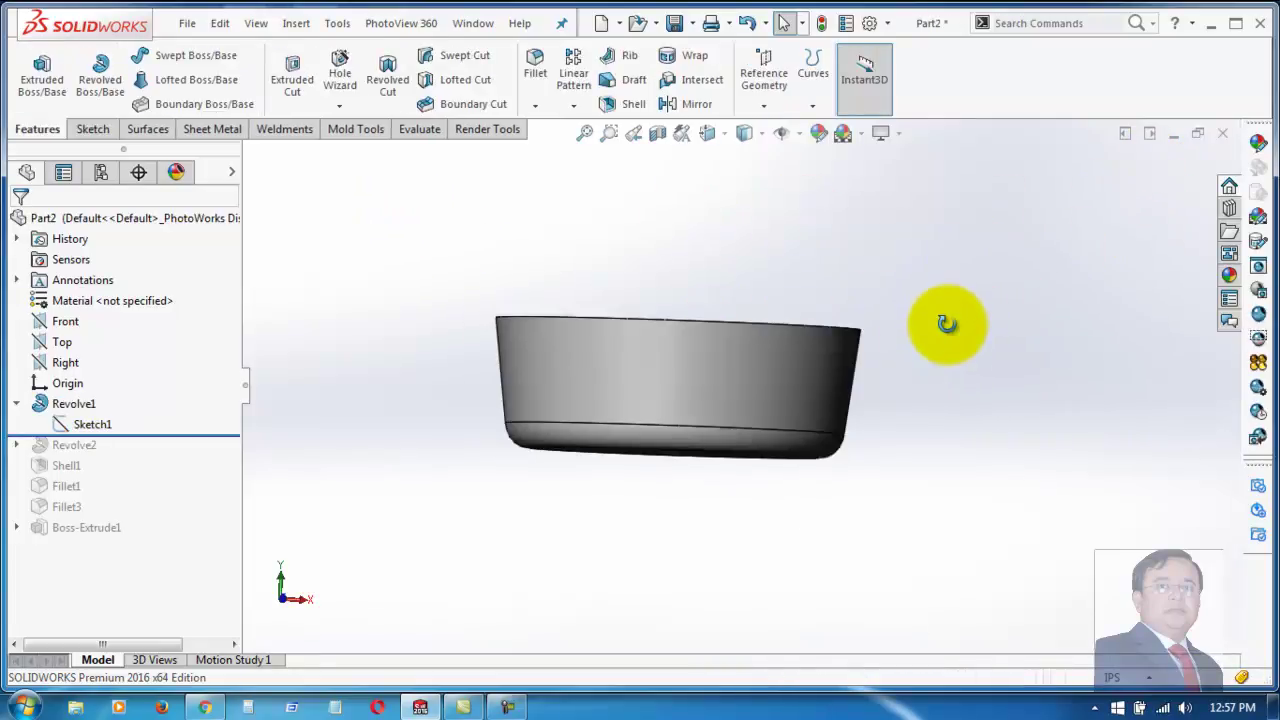
Step: Change Sketch1's height to 9.00 and roll forward to rebuild everything through Boss-Extrude1
mouse_move(943, 320)
middle_mouse_down()
mouse_move(914, 434)
mouse_move(931, 302)
middle_mouse_up()
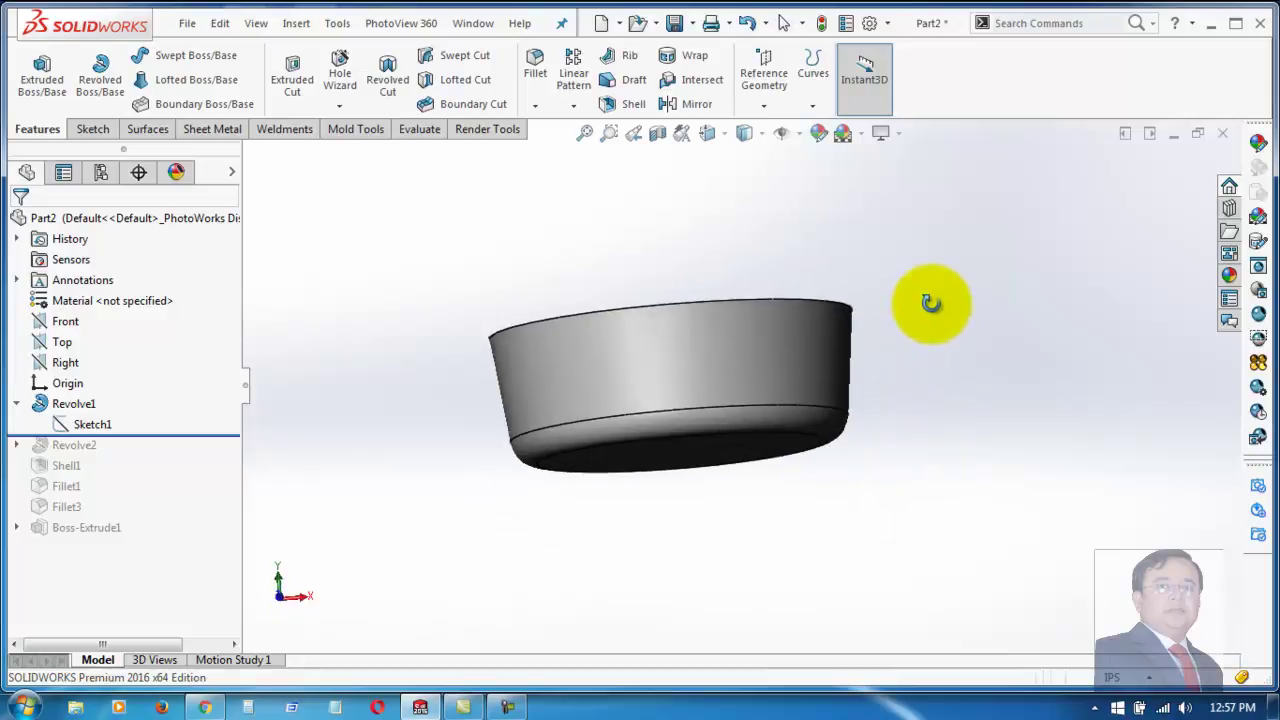
left_click(90, 424)
left_click(105, 380)
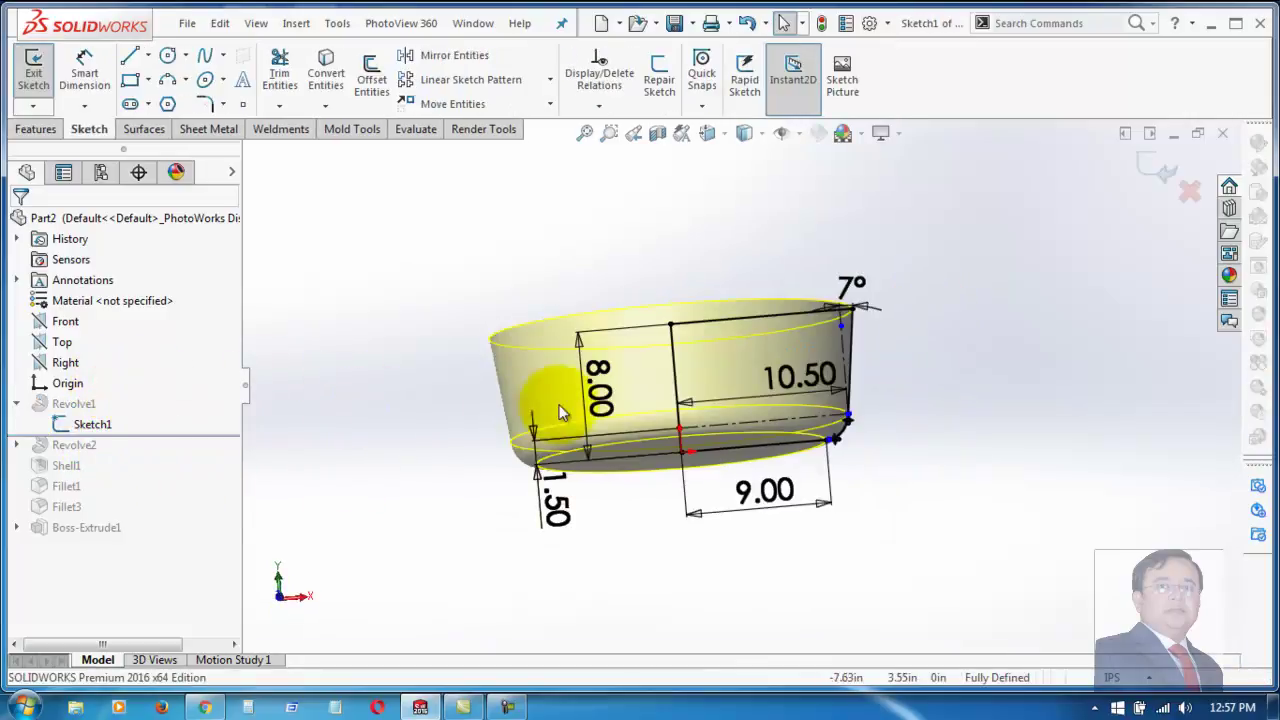
double_click(601, 400)
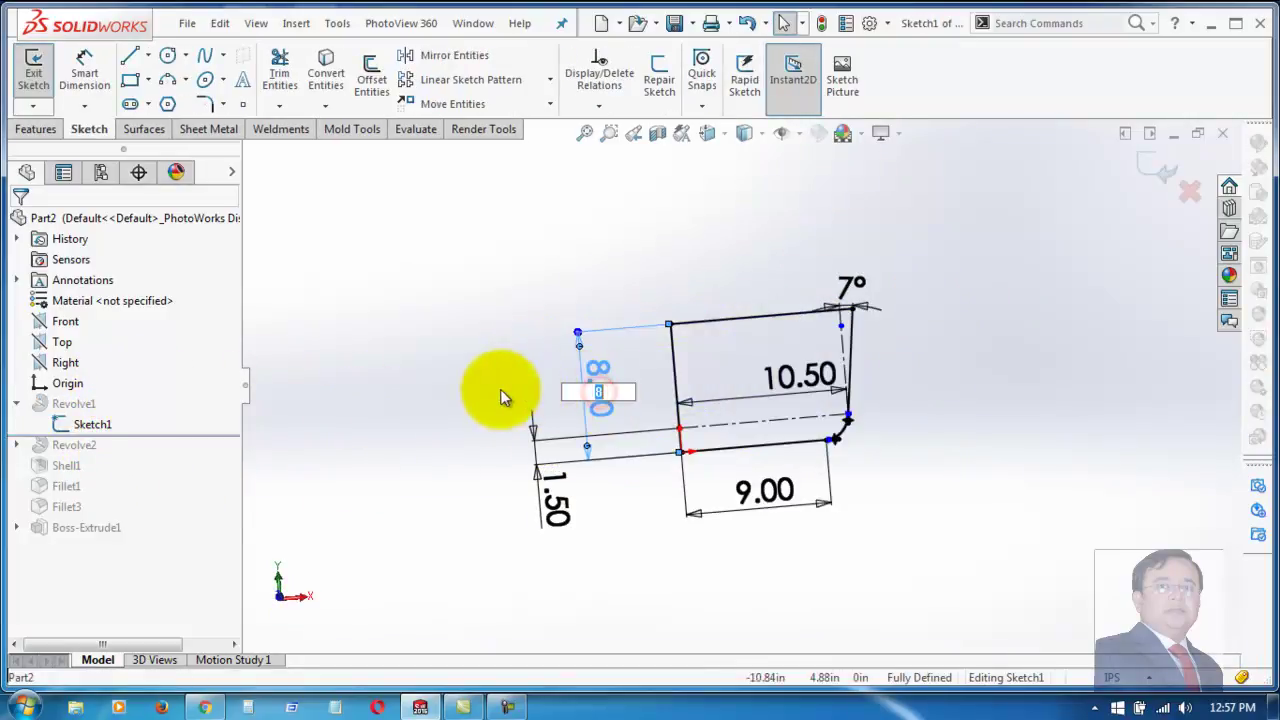
type("9")
key("Return")
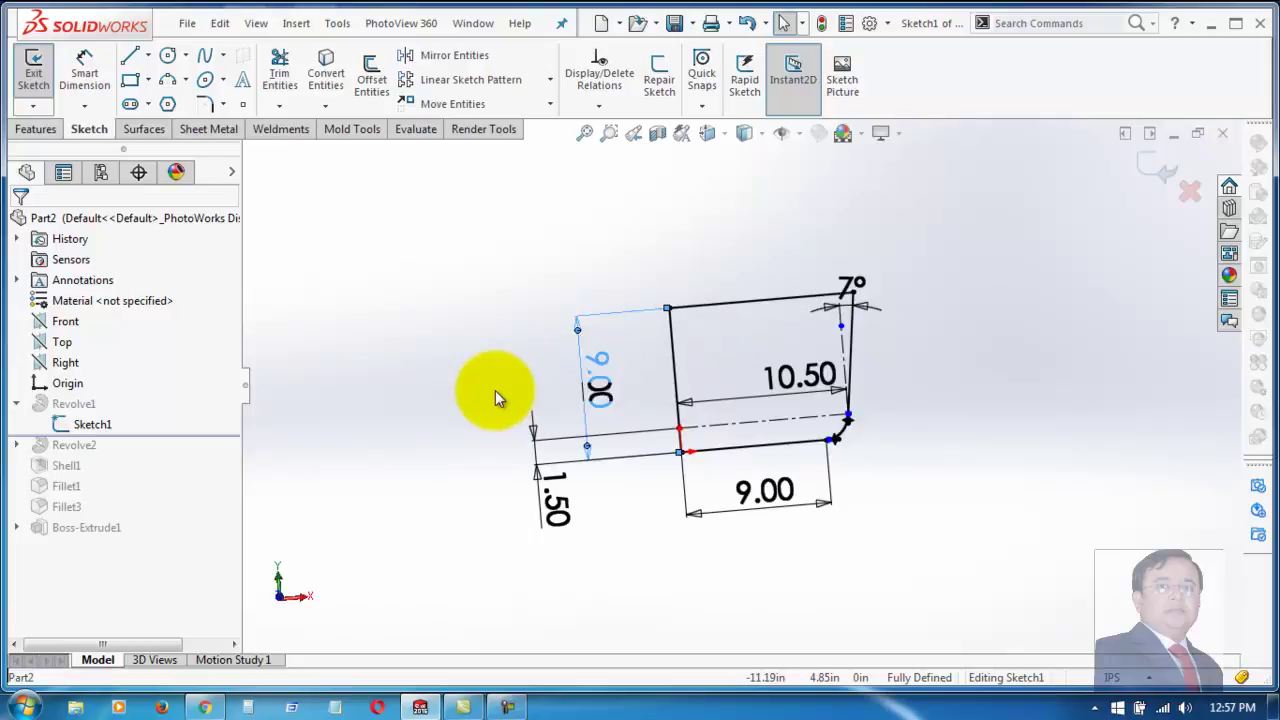
left_click(498, 384)
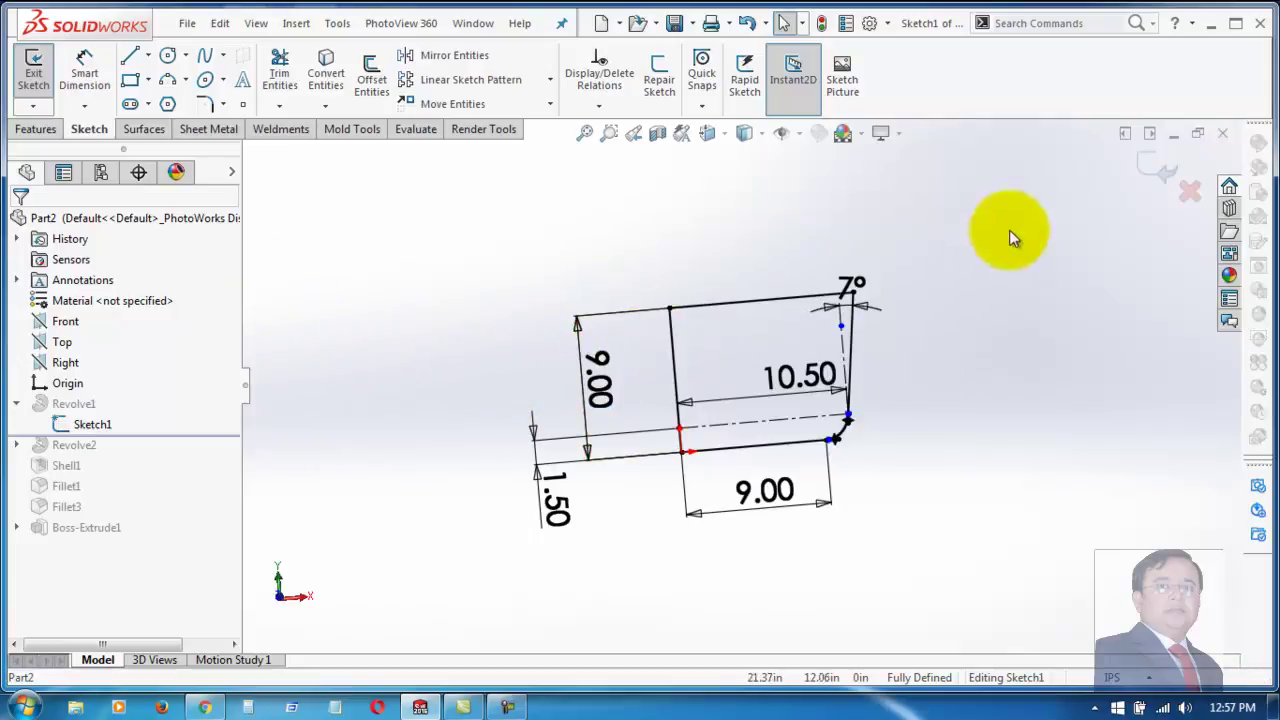
left_click(1147, 172)
mouse_move(978, 250)
middle_mouse_down()
mouse_move(1037, 320)
mouse_move(1118, 293)
mouse_move(977, 217)
mouse_move(971, 163)
middle_mouse_up()
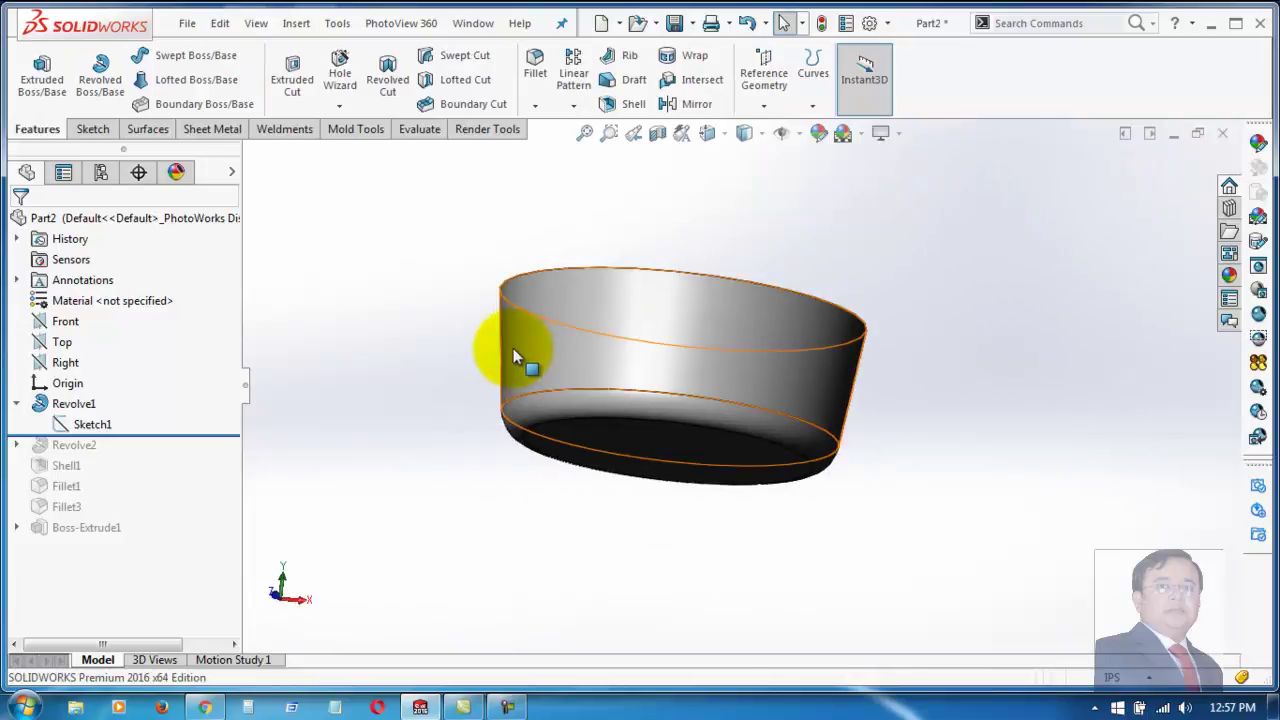
left_click_drag(172, 441, 171, 543)
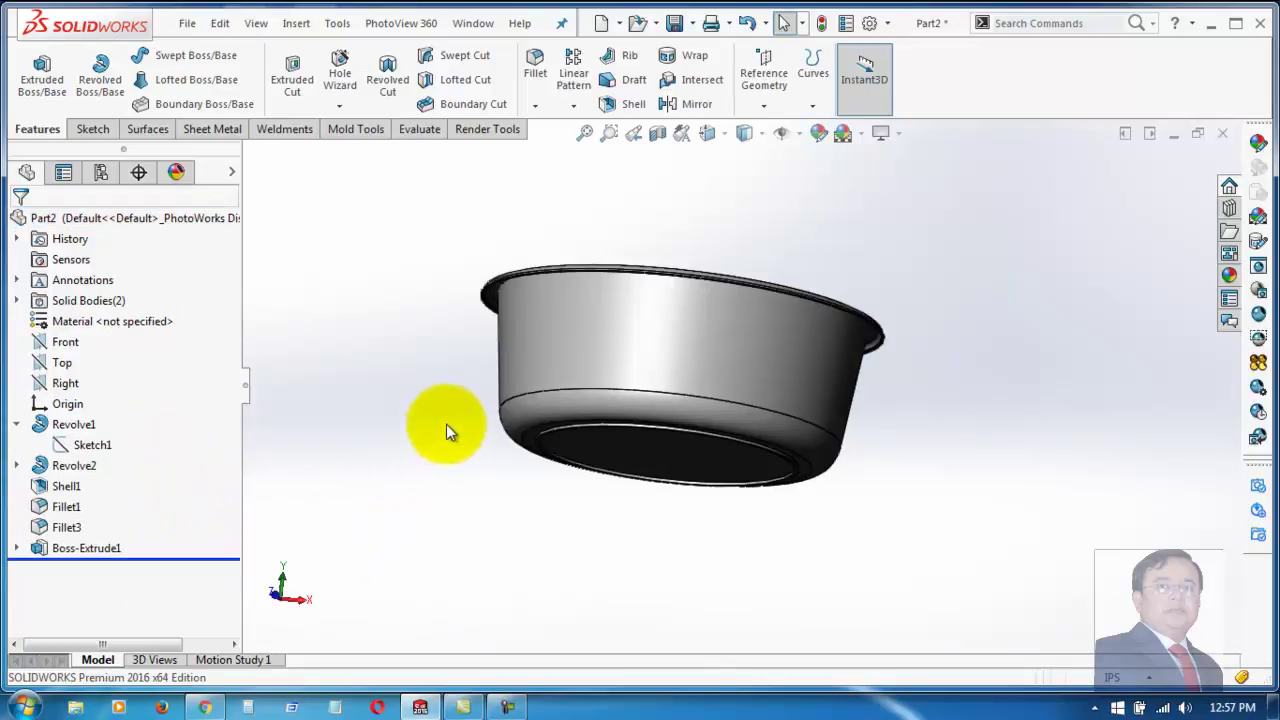
mouse_move(443, 429)
middle_mouse_down()
mouse_move(380, 577)
mouse_move(463, 408)
mouse_move(617, 429)
mouse_move(606, 409)
mouse_move(590, 420)
middle_mouse_up()
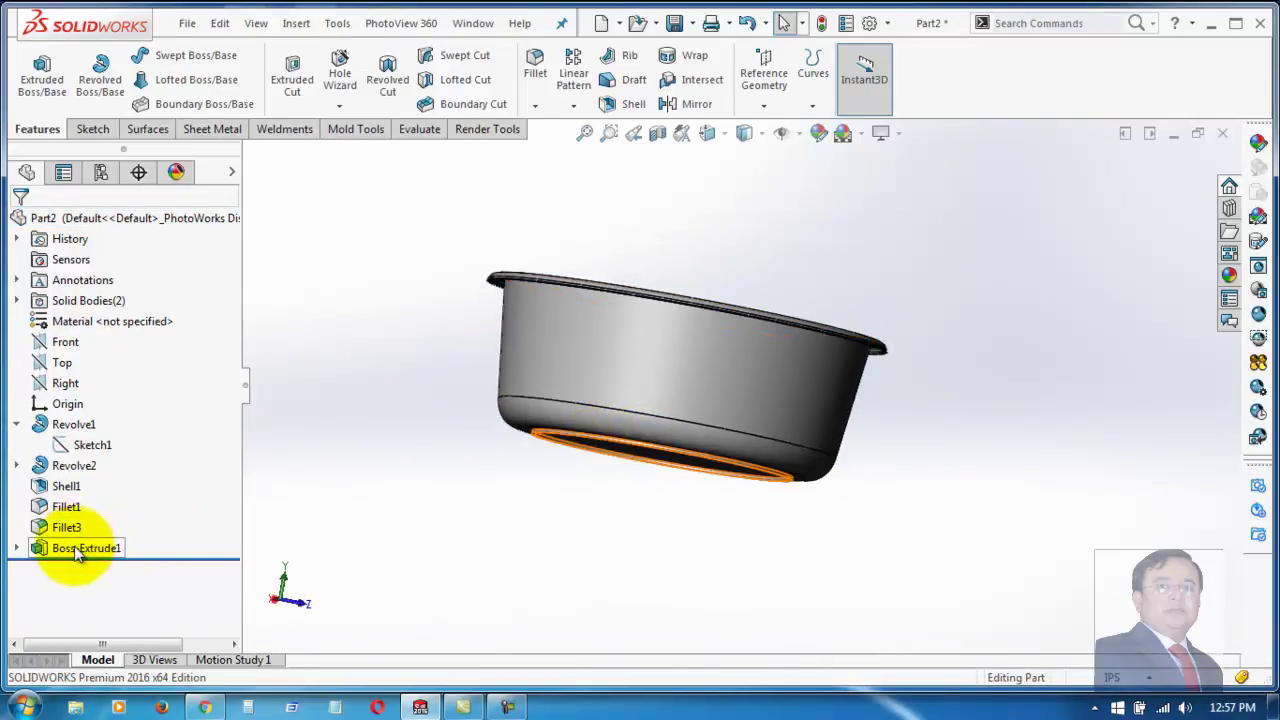
Step: Open the rim lip's Sketch2 for editing and zoom in on its dimensions
left_click(72, 467)
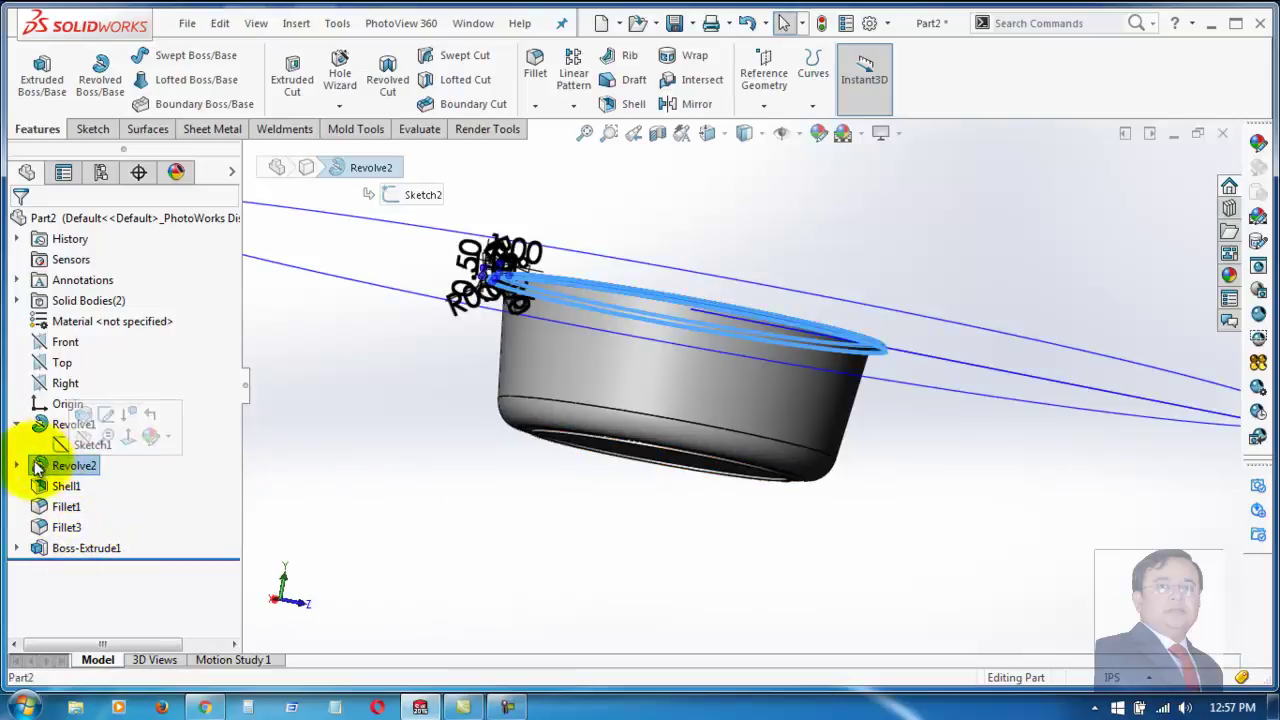
left_click(16, 465)
left_click(78, 486)
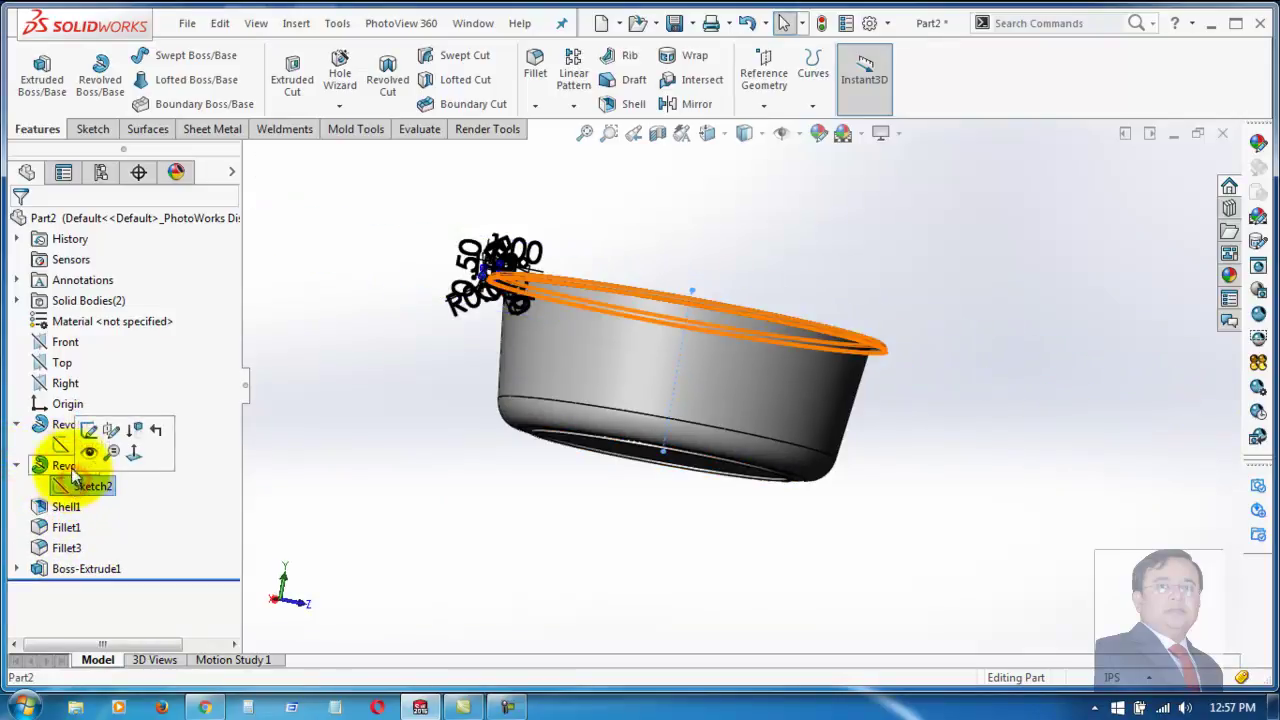
left_click(88, 433)
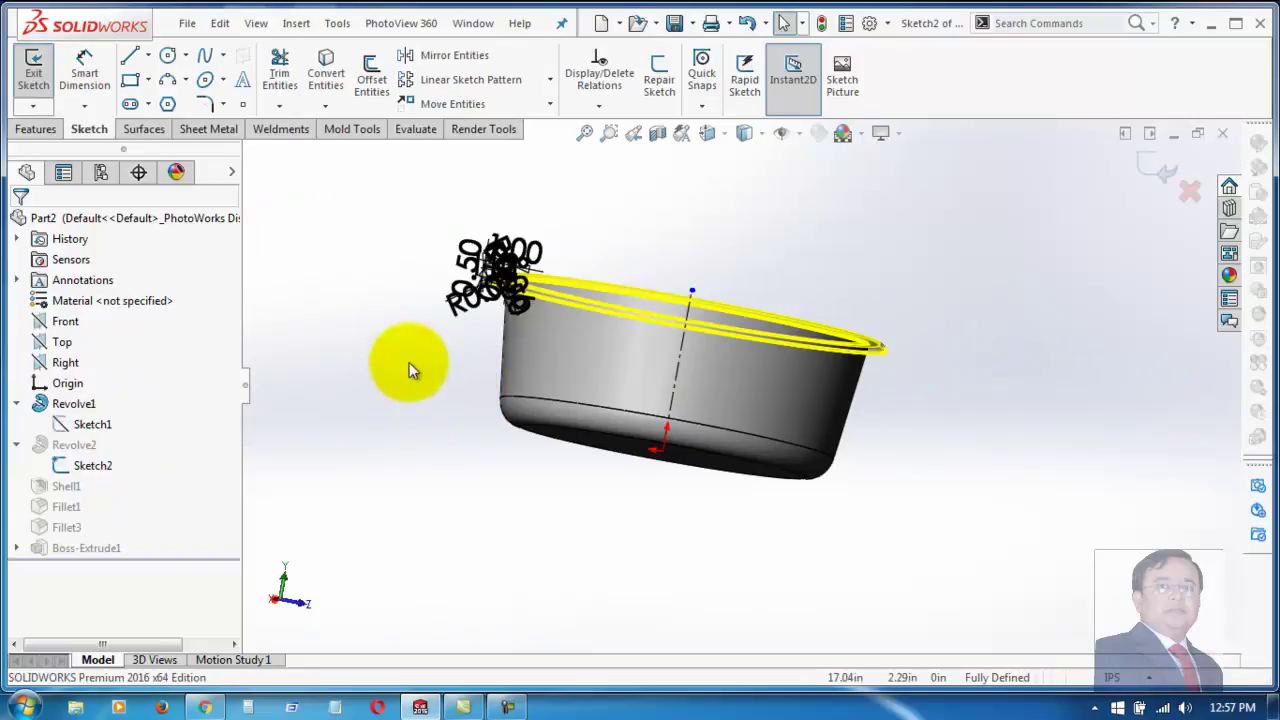
scroll(490, 310, "down", 2)
scroll(490, 310, "down", 2)
scroll(490, 310, "down", 1)
scroll(667, 404, "down", 2)
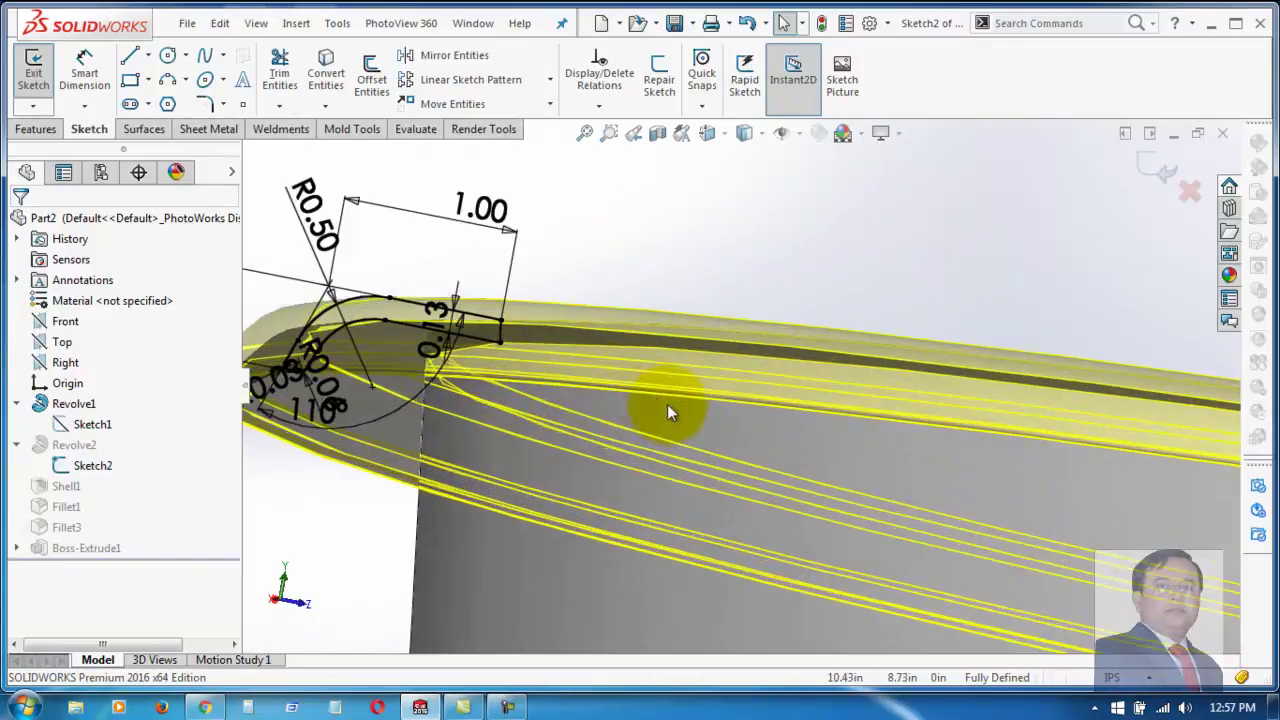
scroll(312, 403, "down", 1)
scroll(380, 390, "up", 1)
scroll(421, 360, "up", 1)
scroll(450, 348, "down", 2)
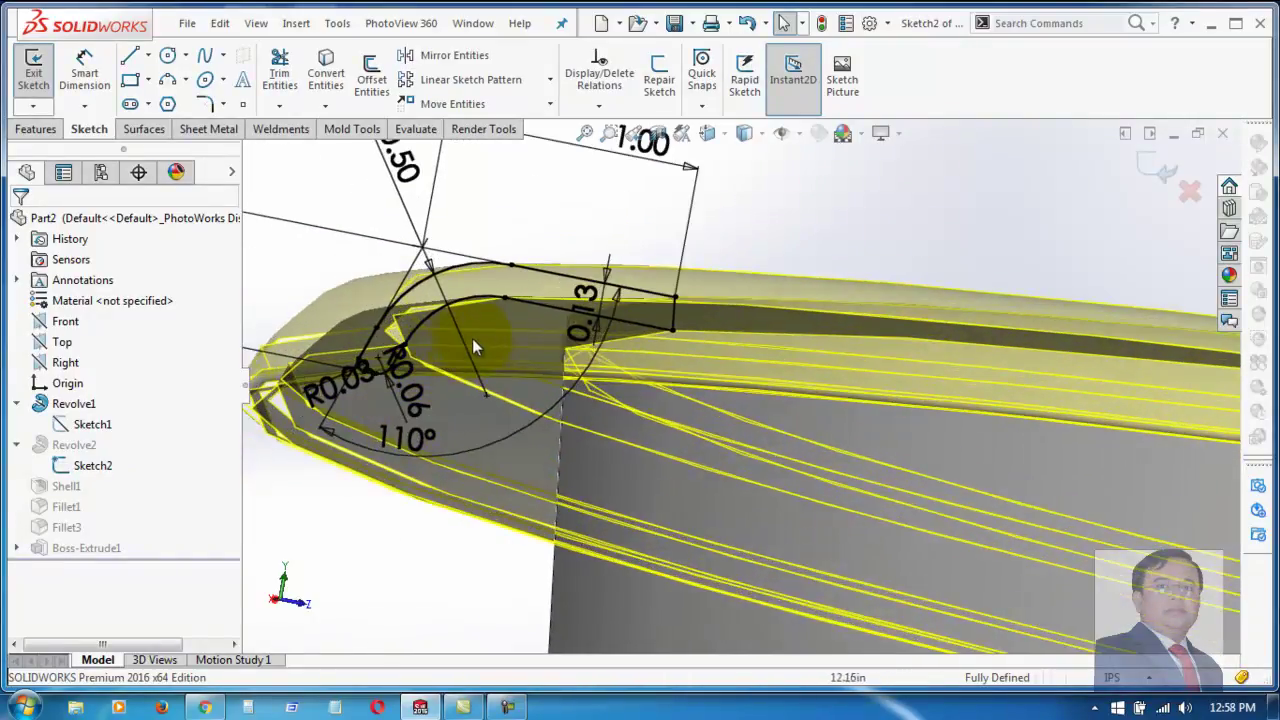
scroll(477, 337, "up", 1)
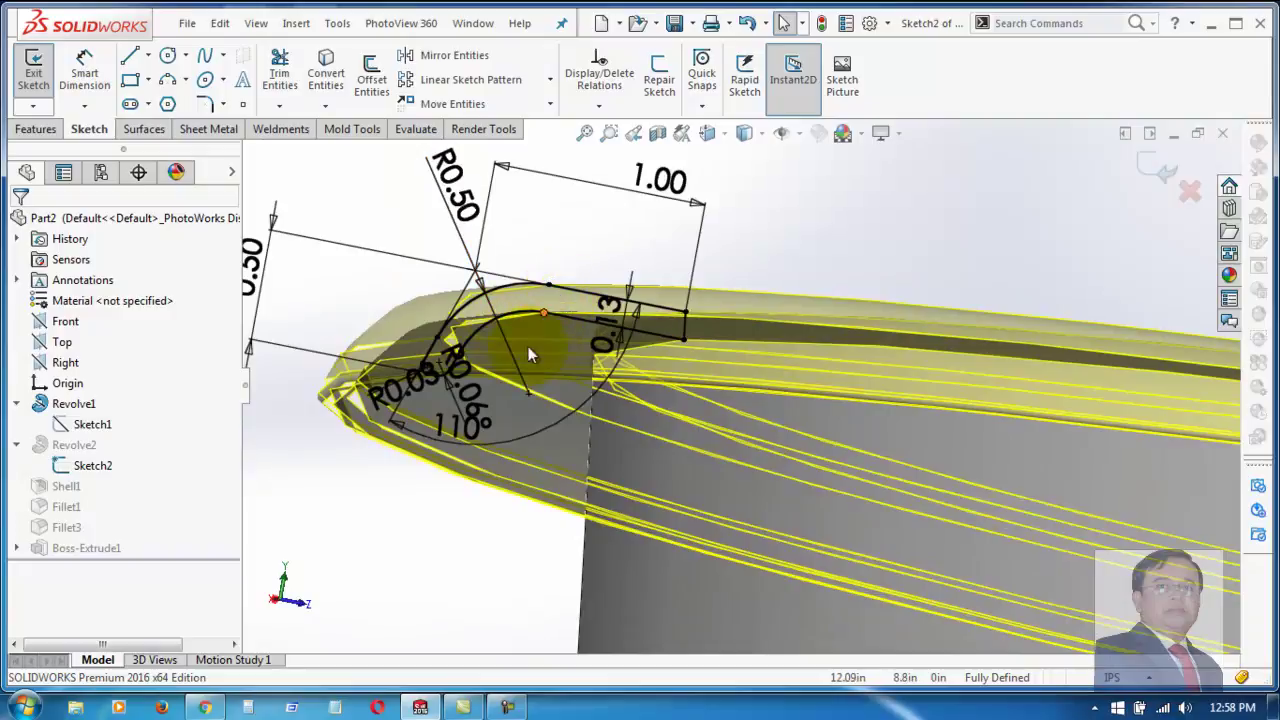
scroll(444, 346, "down", 1)
scroll(459, 330, "down", 1)
scroll(504, 317, "down", 1)
scroll(519, 315, "down", 1)
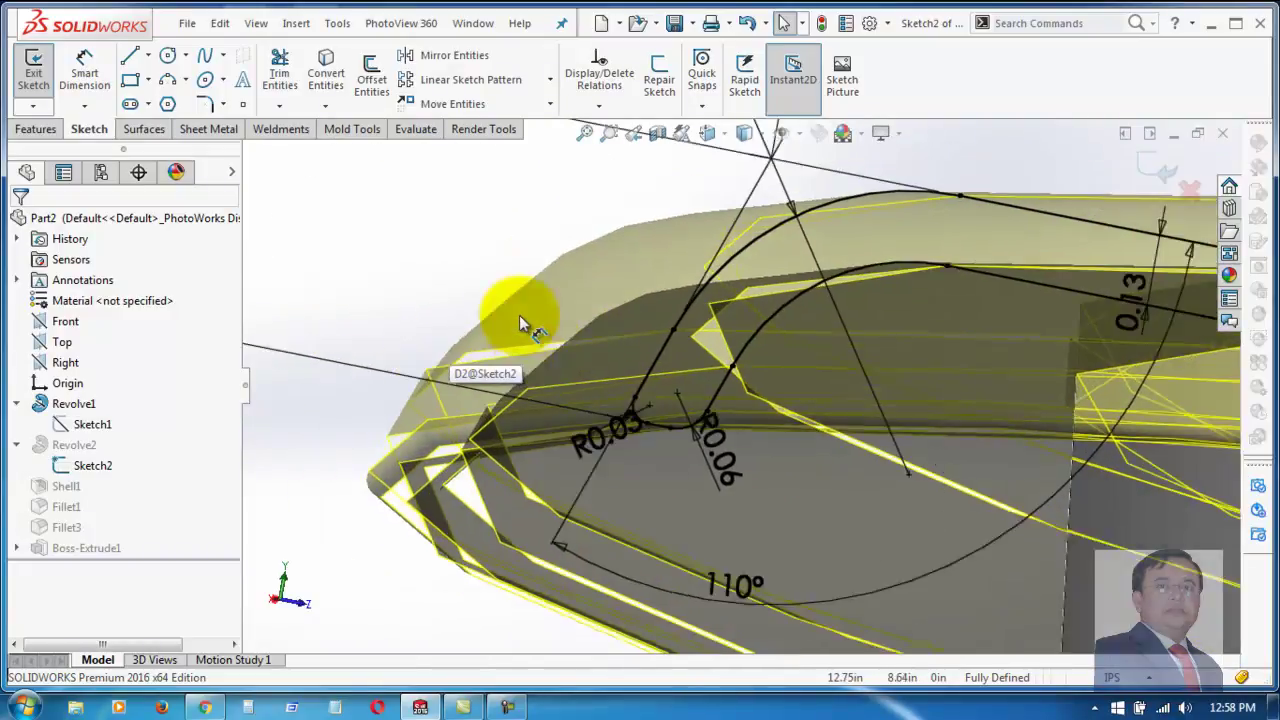
scroll(519, 318, "up", 2)
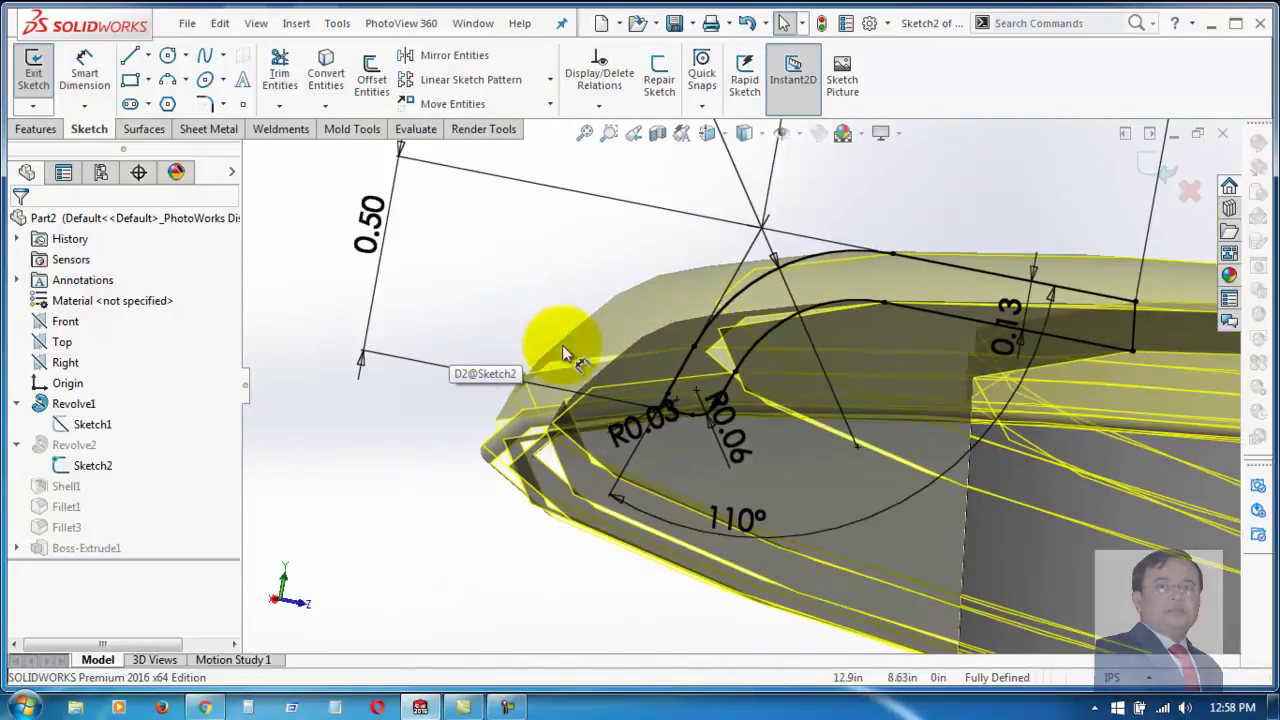
Step: Change the lip's 0.50 dimension to 0.75 and exit the sketch to rebuild the lip
left_click(378, 245)
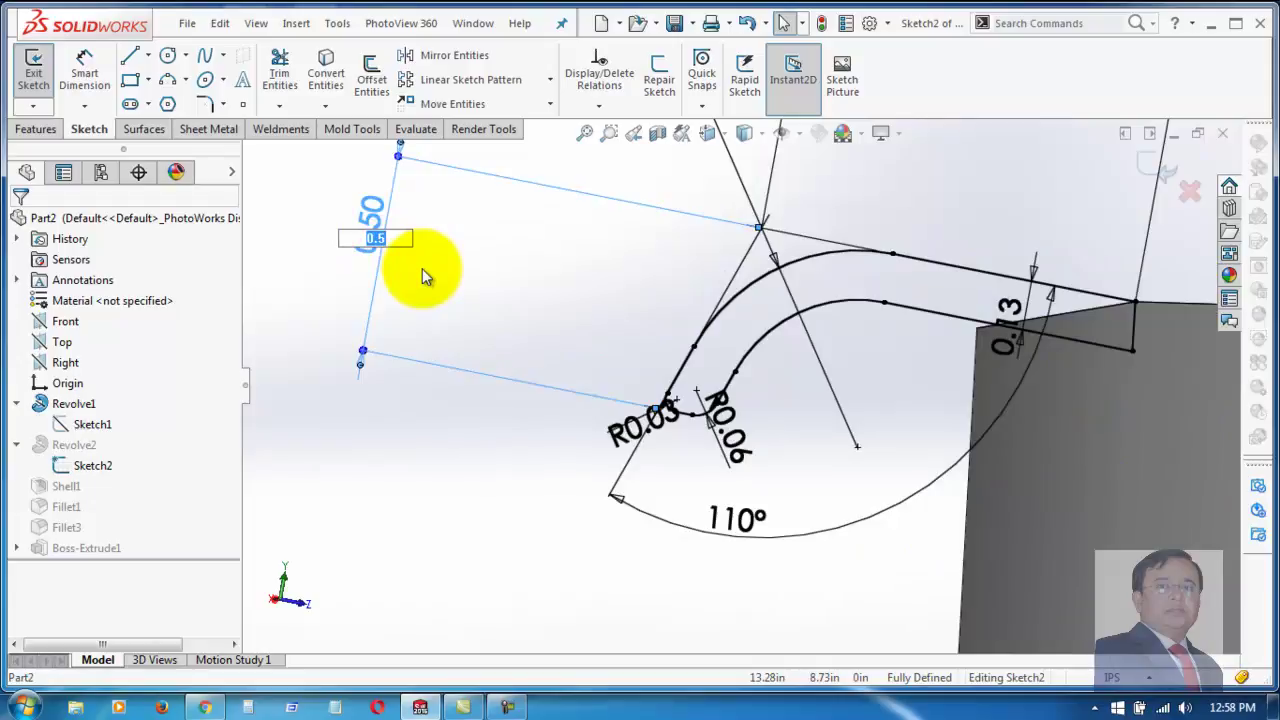
type(".75")
key("Return")
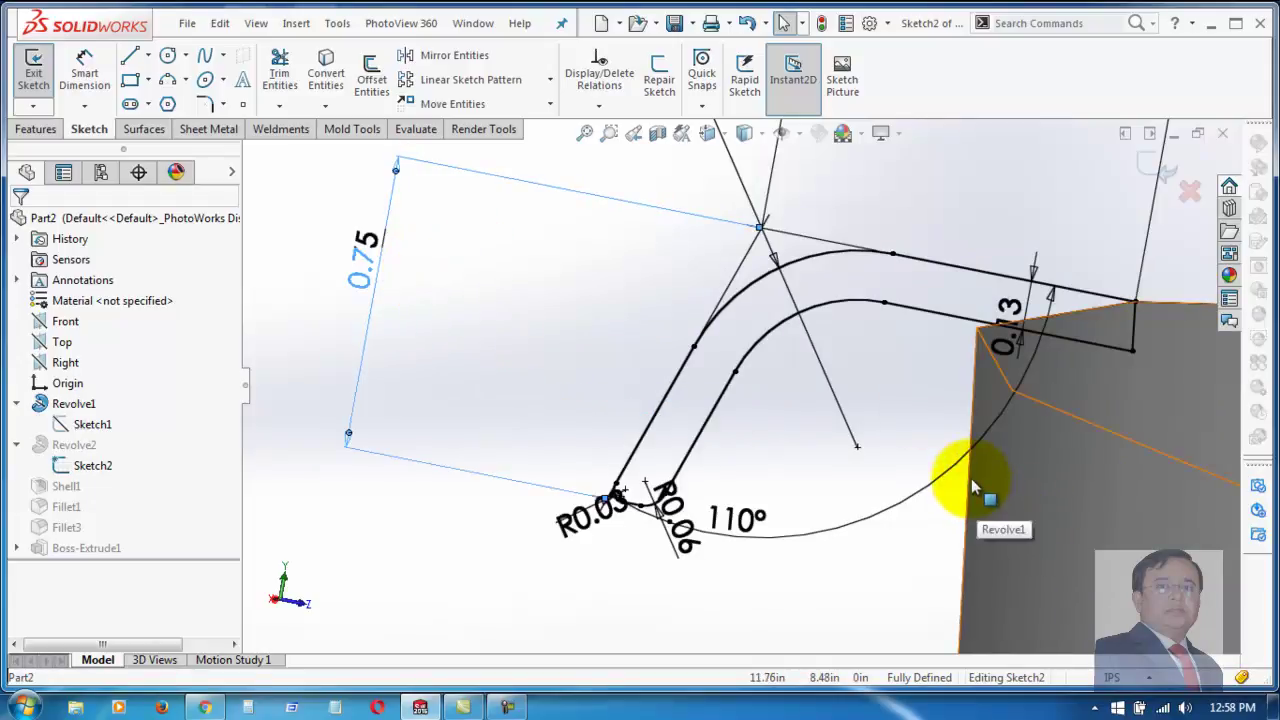
left_click(444, 331)
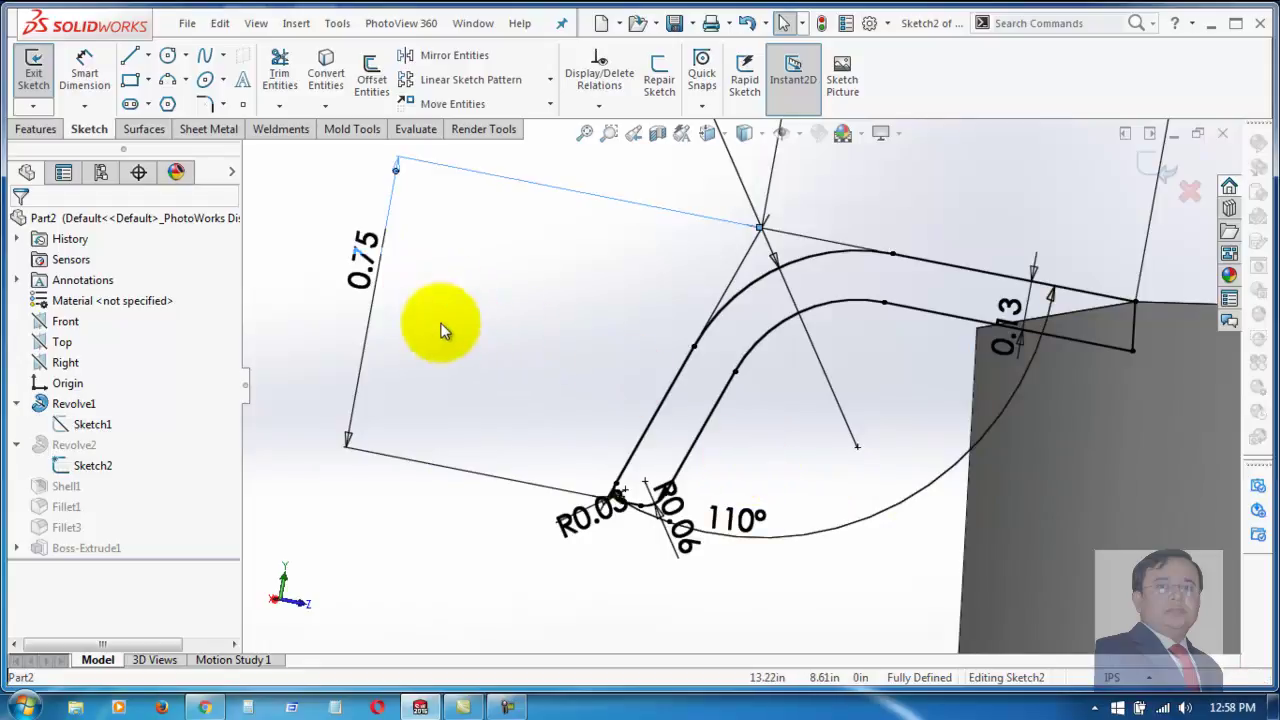
scroll(721, 355, "up", 2)
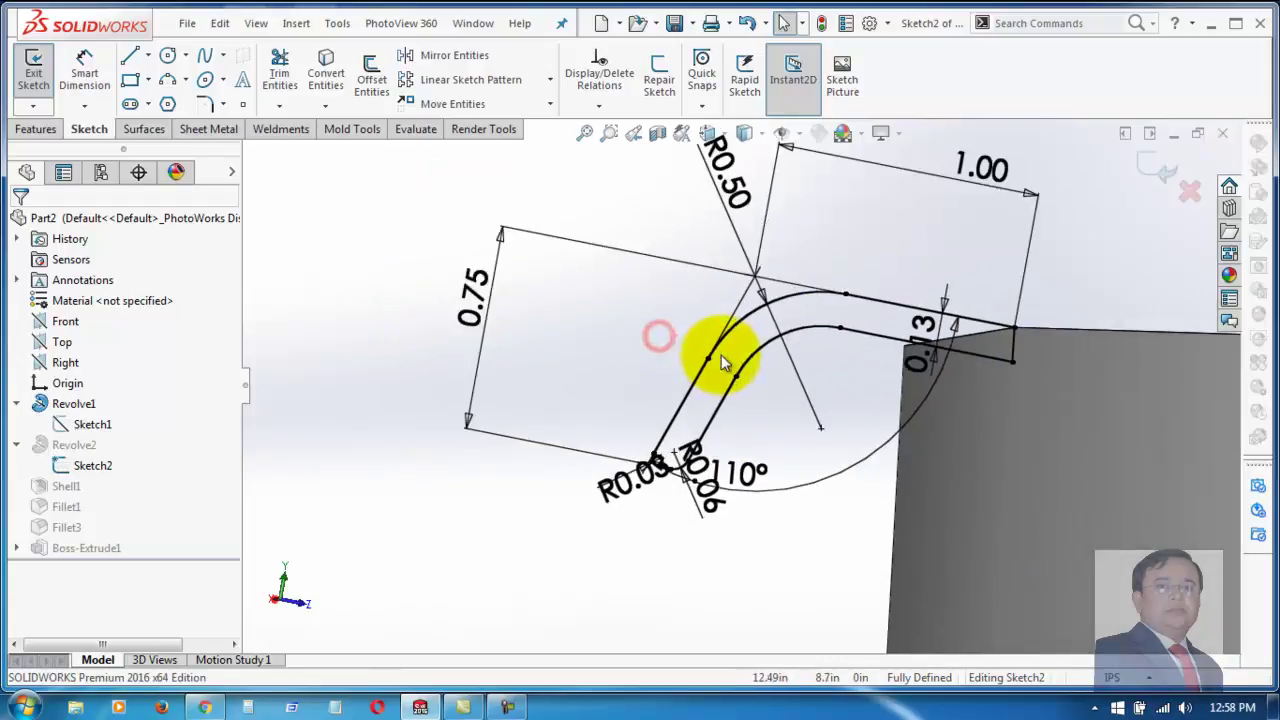
scroll(730, 370, "up", 2)
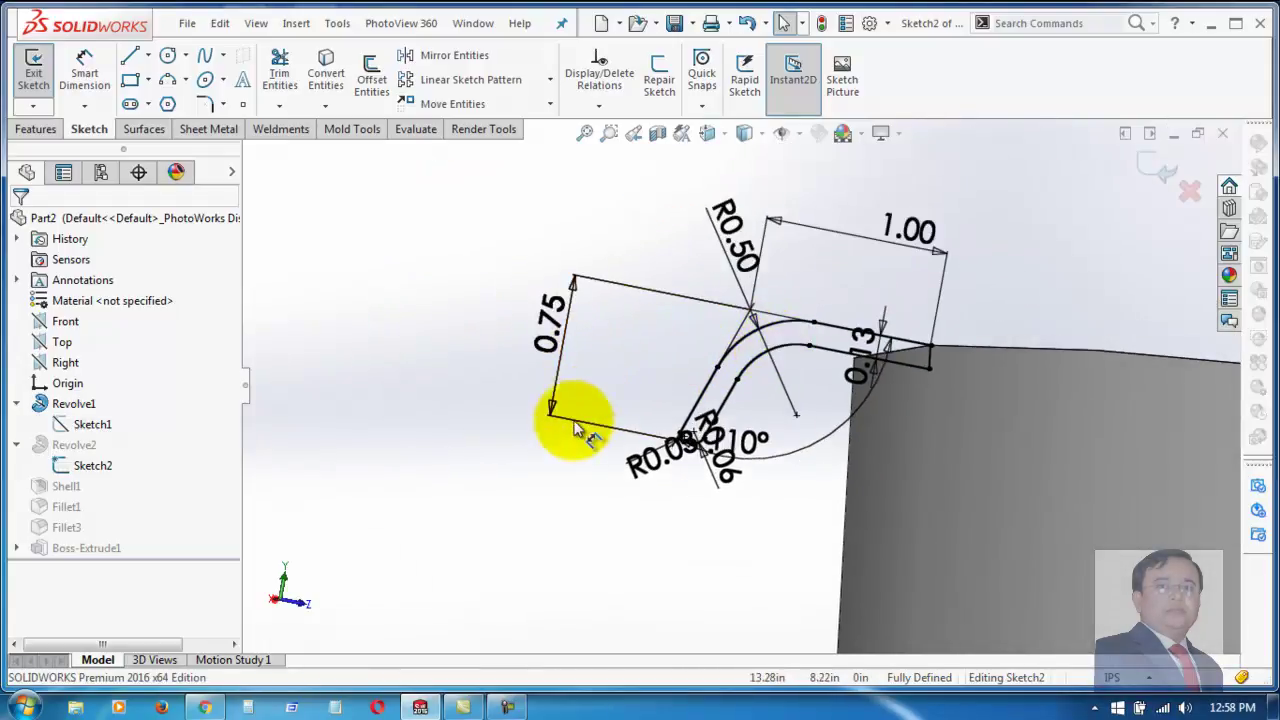
scroll(700, 405, "down", 2)
scroll(665, 430, "down", 2)
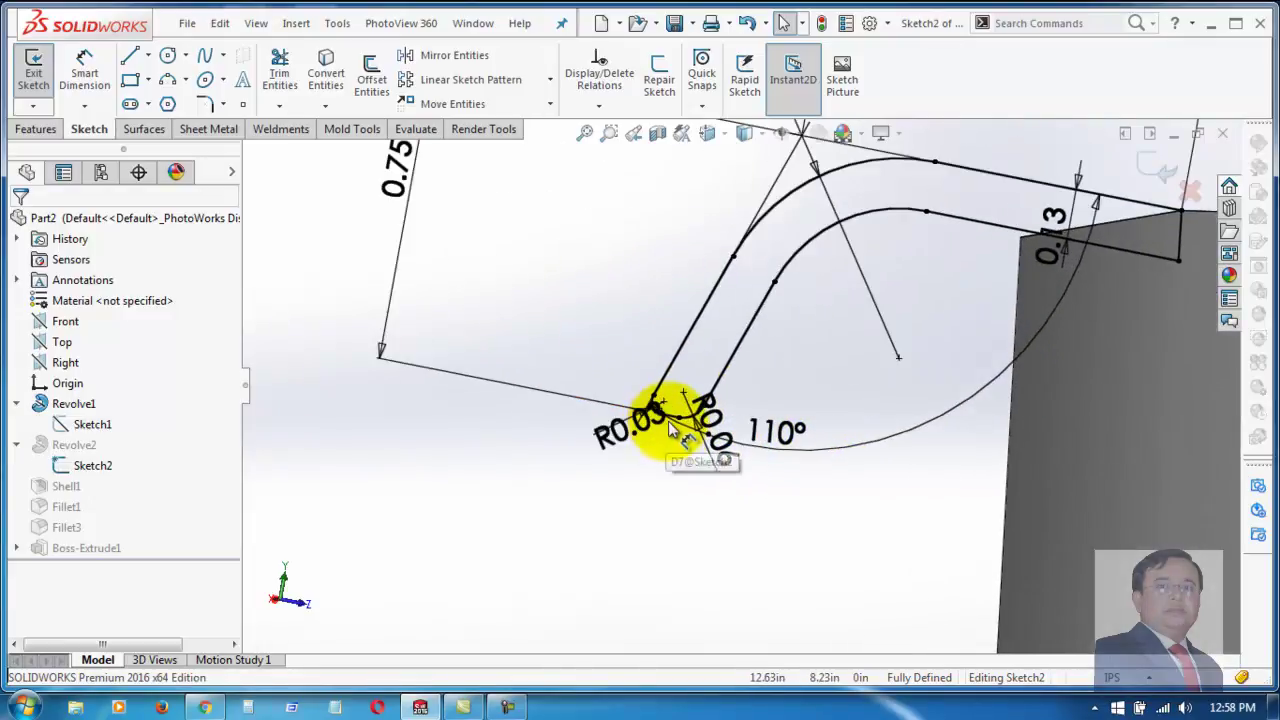
scroll(665, 422, "up", 1)
scroll(663, 420, "up", 1)
scroll(670, 420, "up", 1)
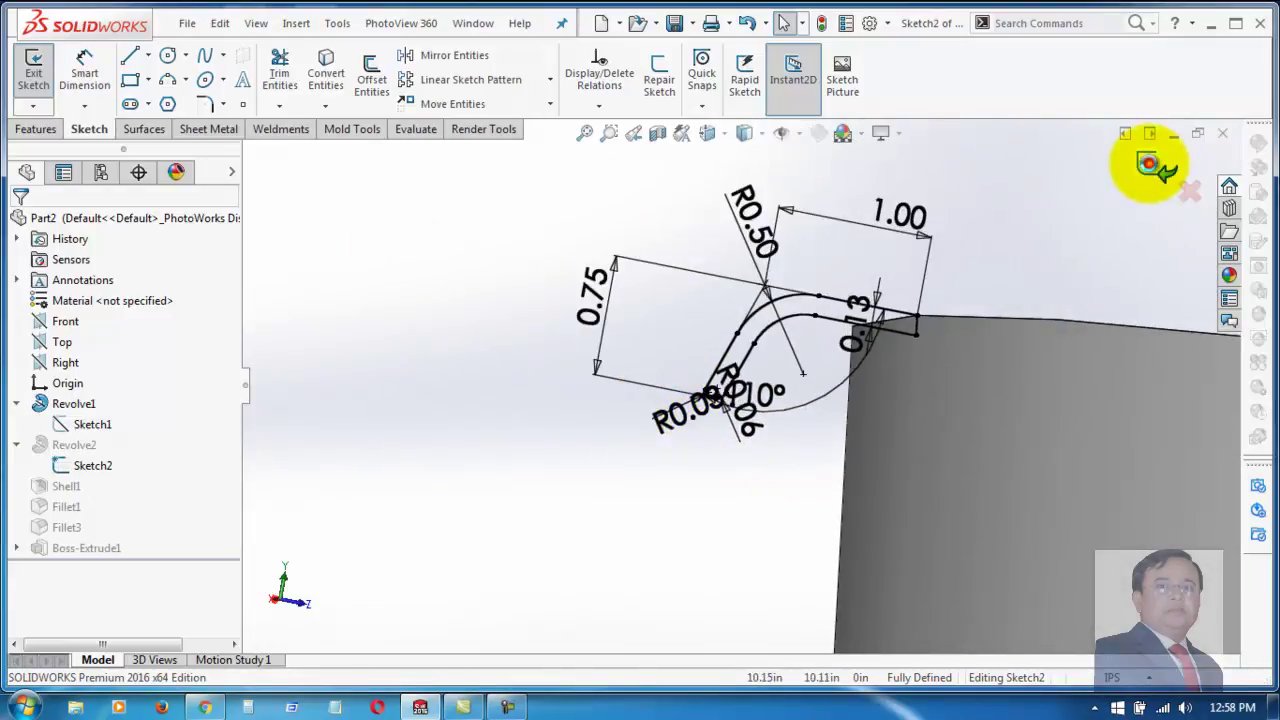
left_click(1150, 165)
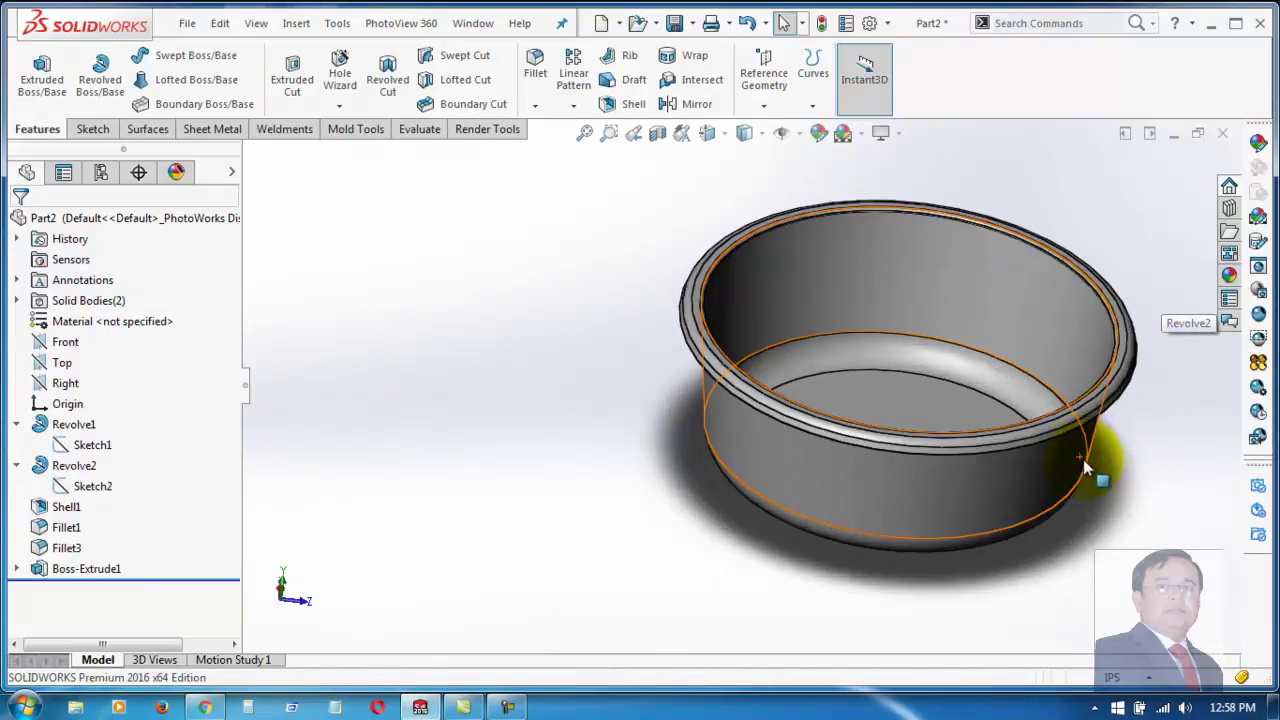
mouse_move(1083, 459)
middle_mouse_down()
mouse_move(1086, 486)
mouse_move(1063, 366)
mouse_move(1023, 349)
mouse_move(905, 590)
mouse_move(929, 414)
mouse_move(1057, 229)
mouse_move(1063, 371)
mouse_move(1095, 473)
mouse_move(1063, 277)
mouse_move(1063, 163)
mouse_move(1055, 362)
middle_mouse_up()
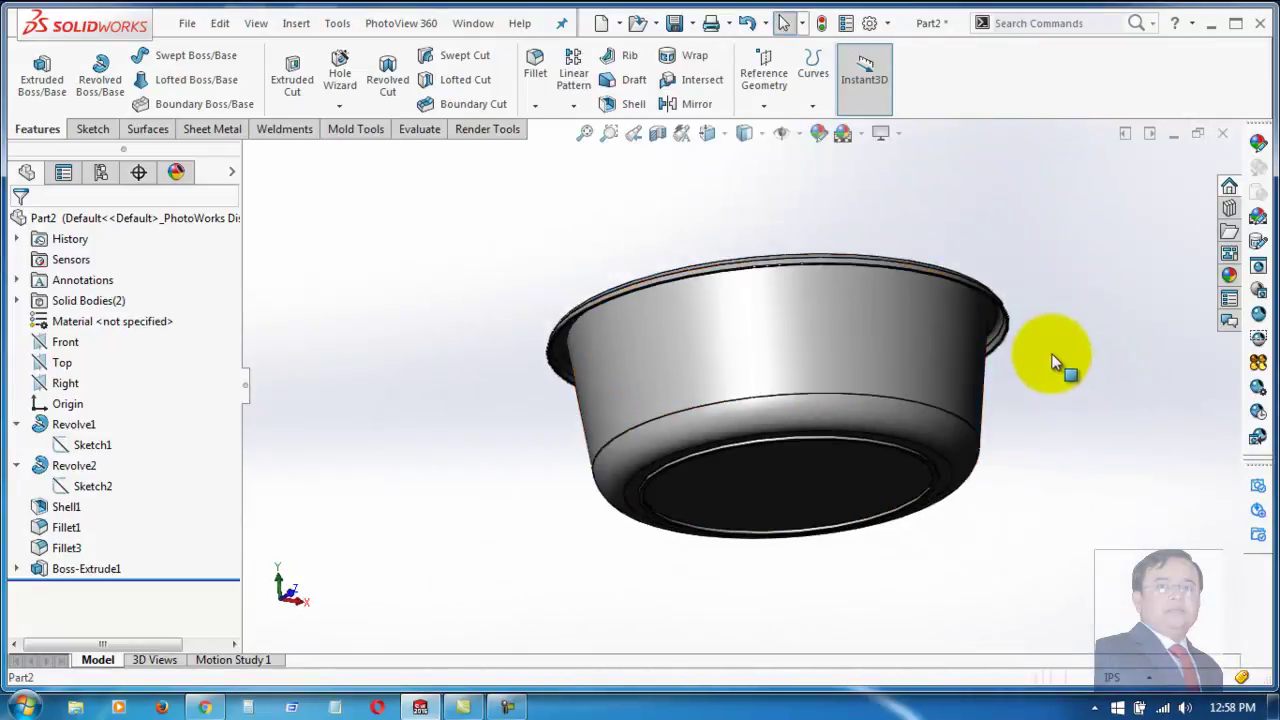
middle_click_drag(960, 371, 971, 509)
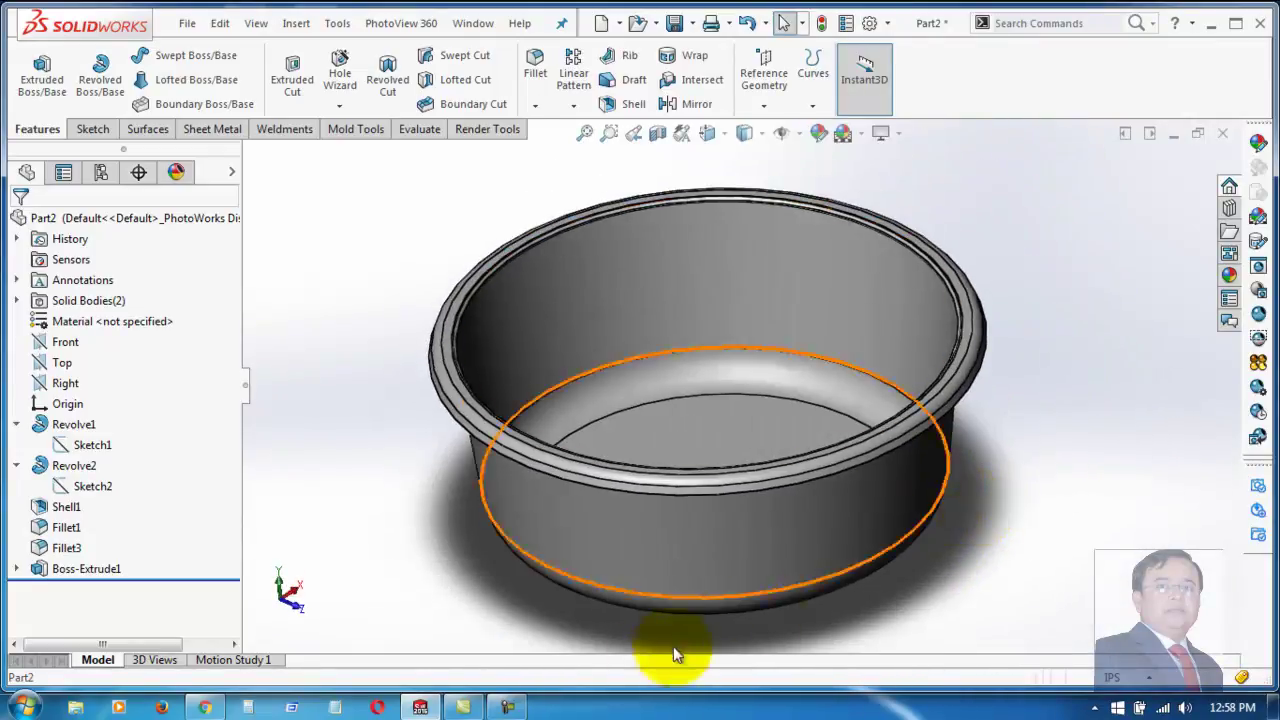
mouse_move(673, 646)
middle_mouse_down()
mouse_move(551, 559)
mouse_move(566, 546)
mouse_move(571, 363)
mouse_move(475, 449)
middle_mouse_up()
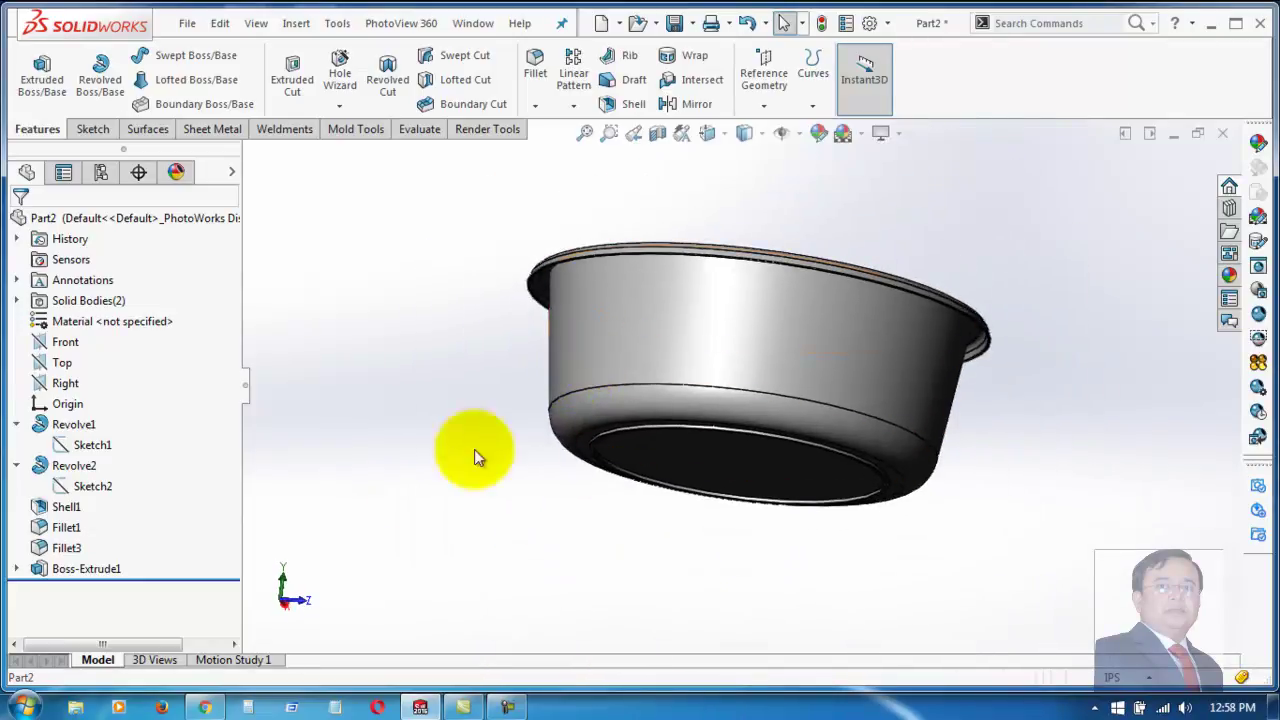
Step: Change Sketch1's wall taper angle from 7° to 10°, rebuild, and send the bowl to KeyShot
left_click(88, 450)
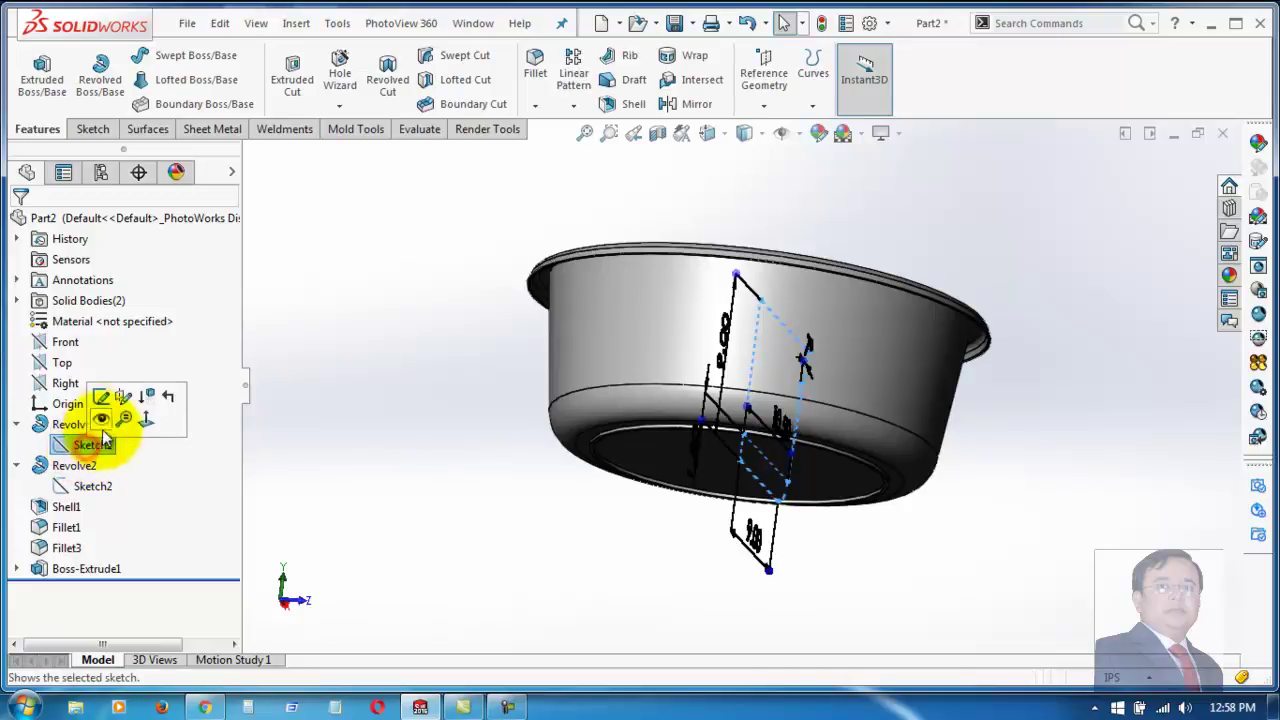
left_click(104, 400)
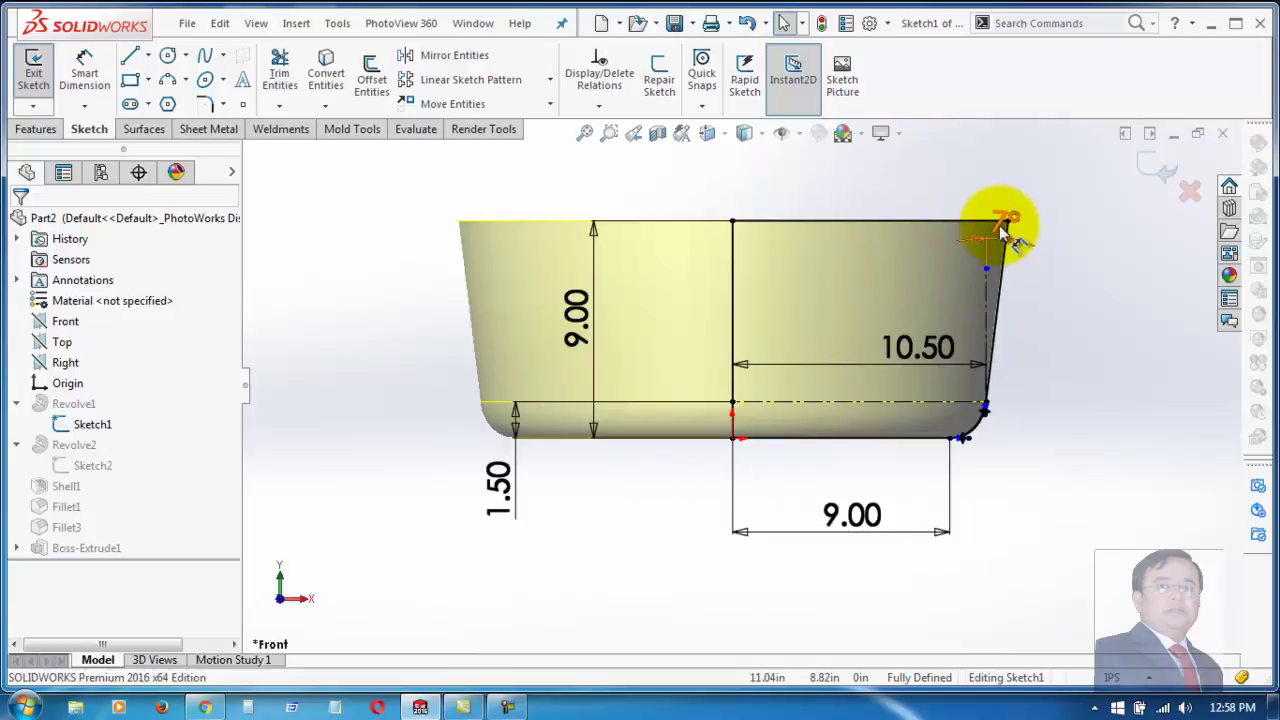
double_click(1000, 226)
type("1")
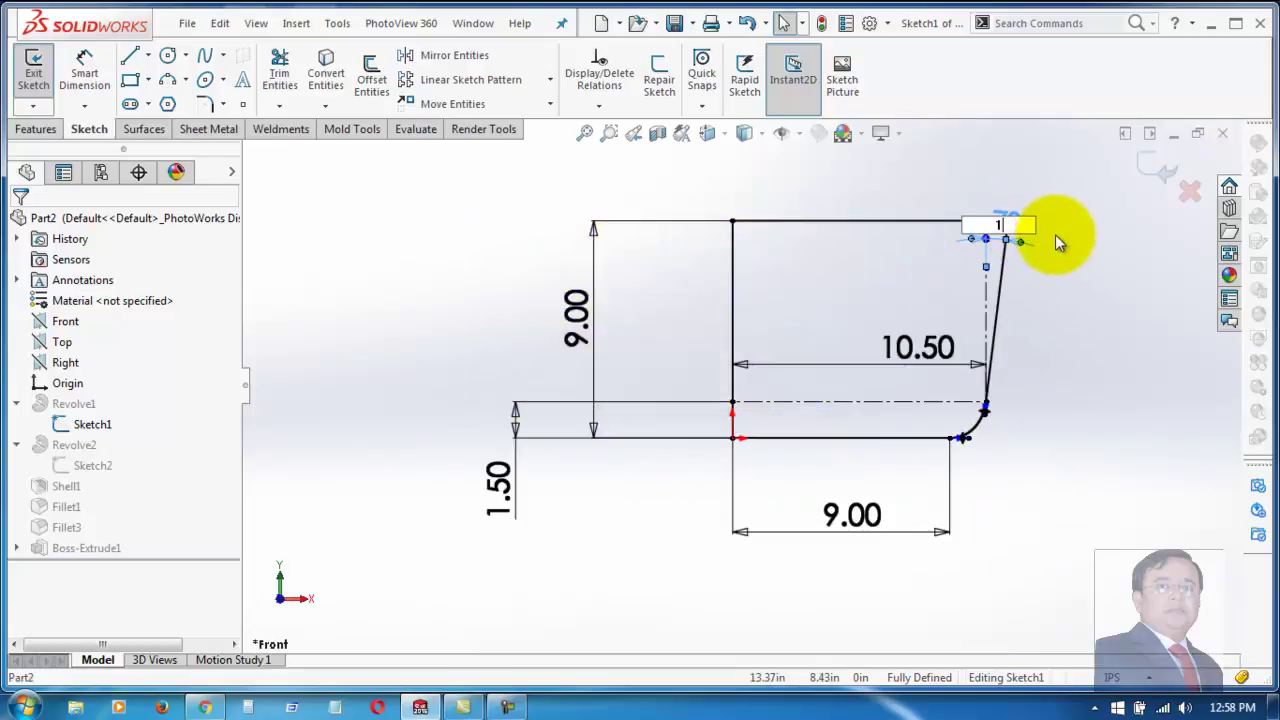
type("0")
key("Return")
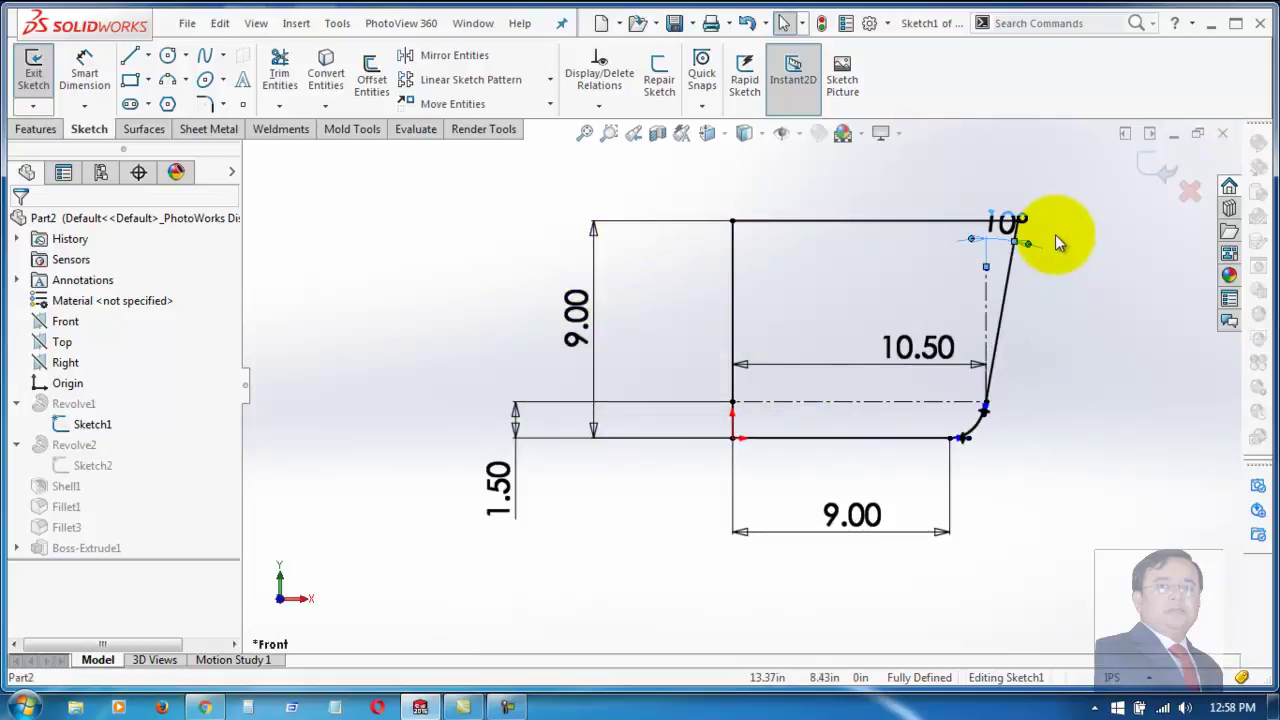
left_click(1166, 160)
left_click(1071, 348)
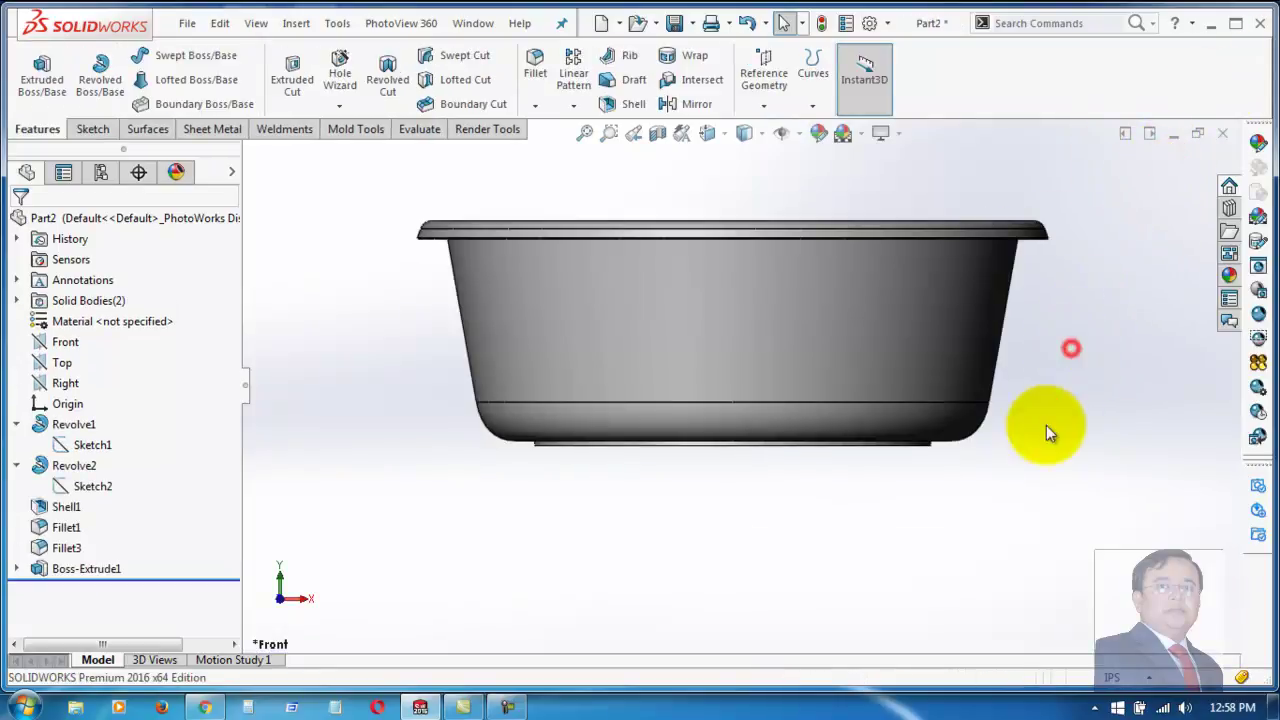
mouse_move(677, 337)
middle_mouse_down()
mouse_move(717, 185)
mouse_move(749, 380)
mouse_move(737, 286)
mouse_move(749, 286)
mouse_move(788, 412)
mouse_move(716, 457)
middle_mouse_up()
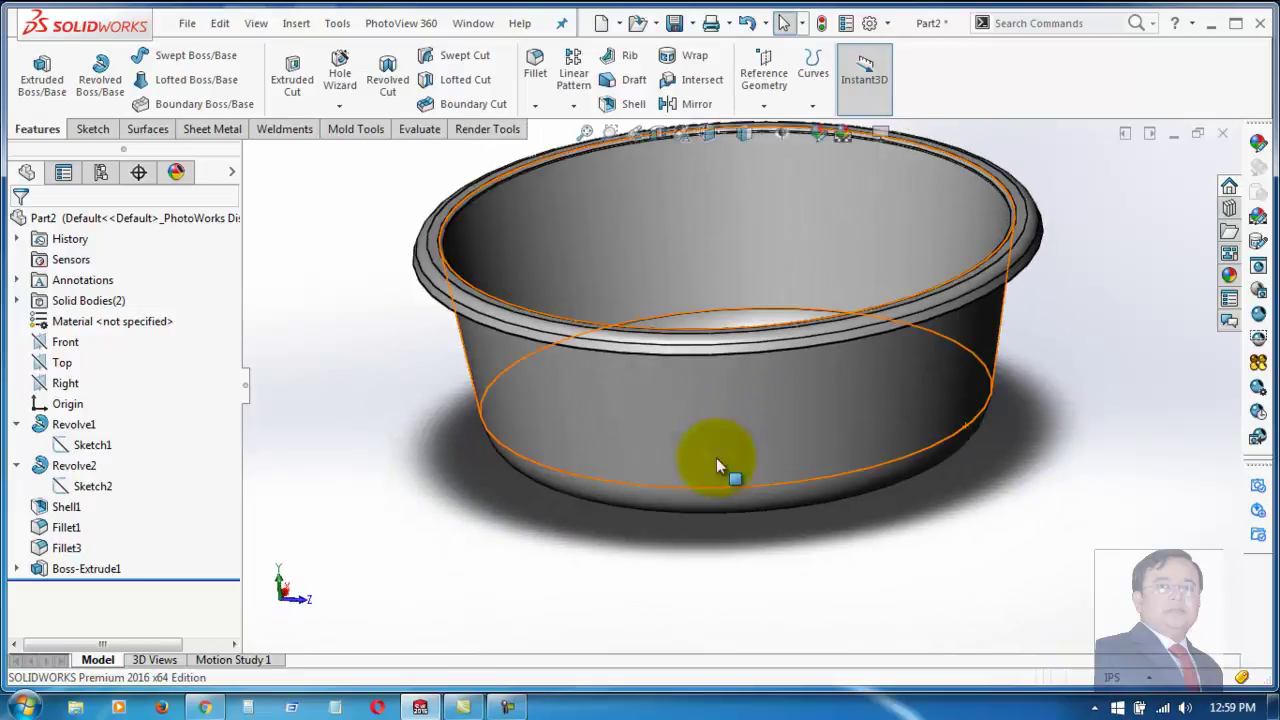
left_click(1260, 486)
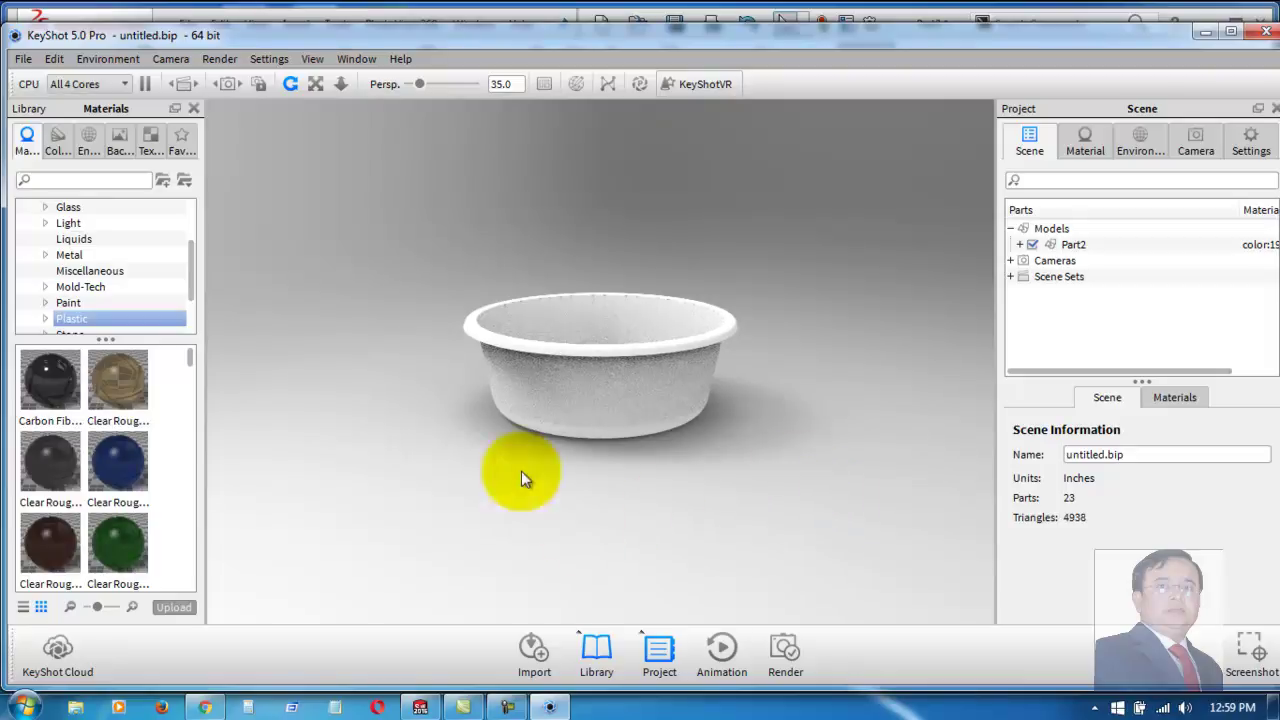
Step: Apply the Hard Shiny Red plastic material from the Plastic library to the bowl
scroll(108, 406, "down", 2)
scroll(119, 442, "down", 2)
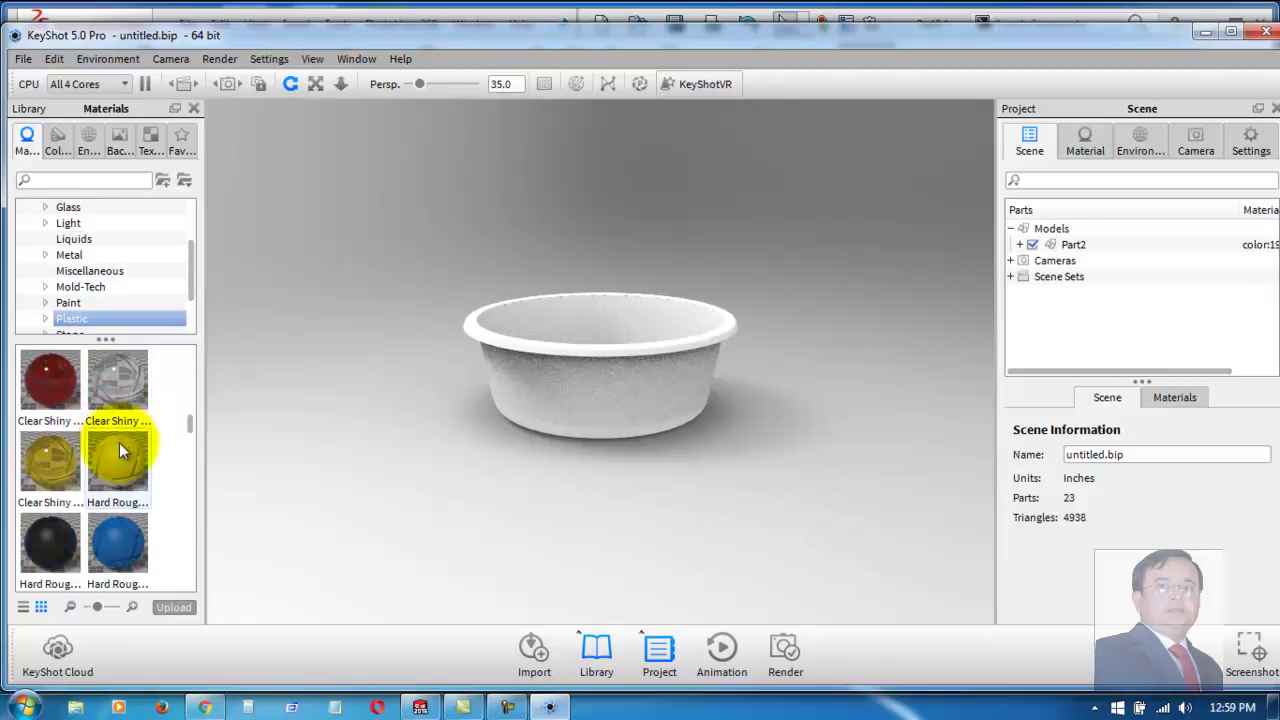
scroll(119, 442, "down", 2)
scroll(119, 443, "down", 2)
scroll(119, 443, "down", 1)
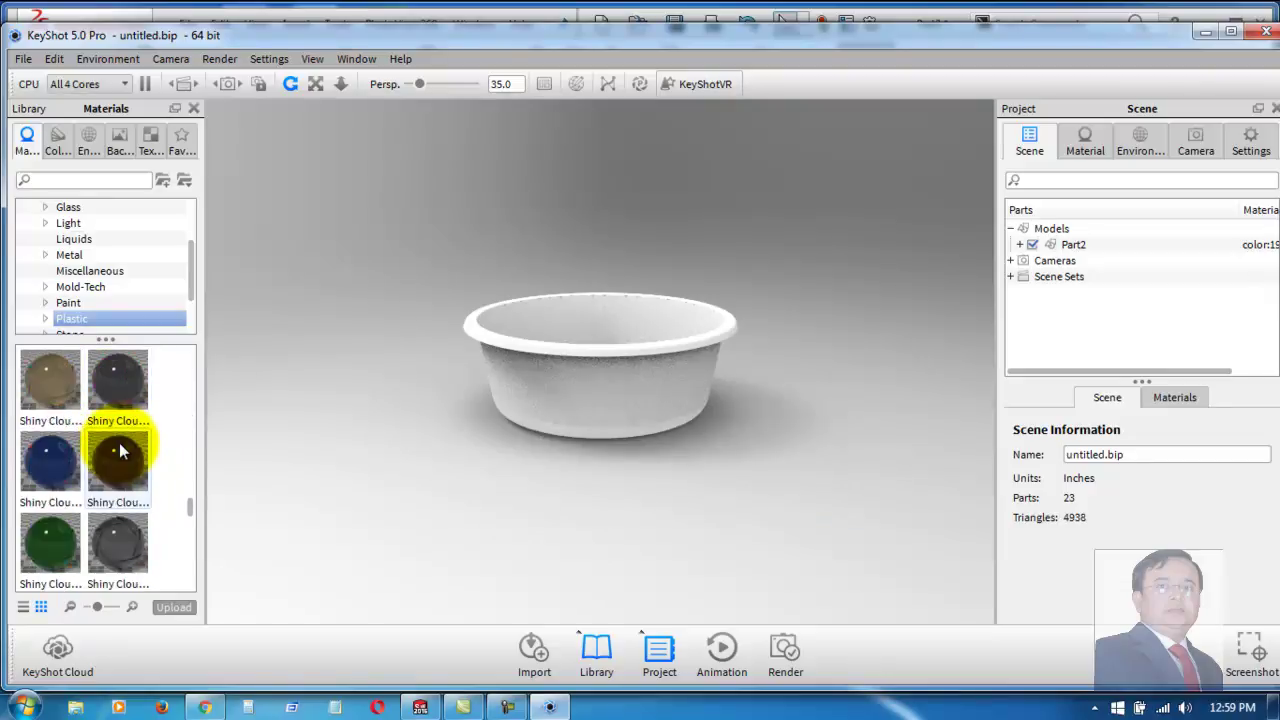
scroll(119, 443, "down", 1)
left_click_drag(62, 452, 544, 389)
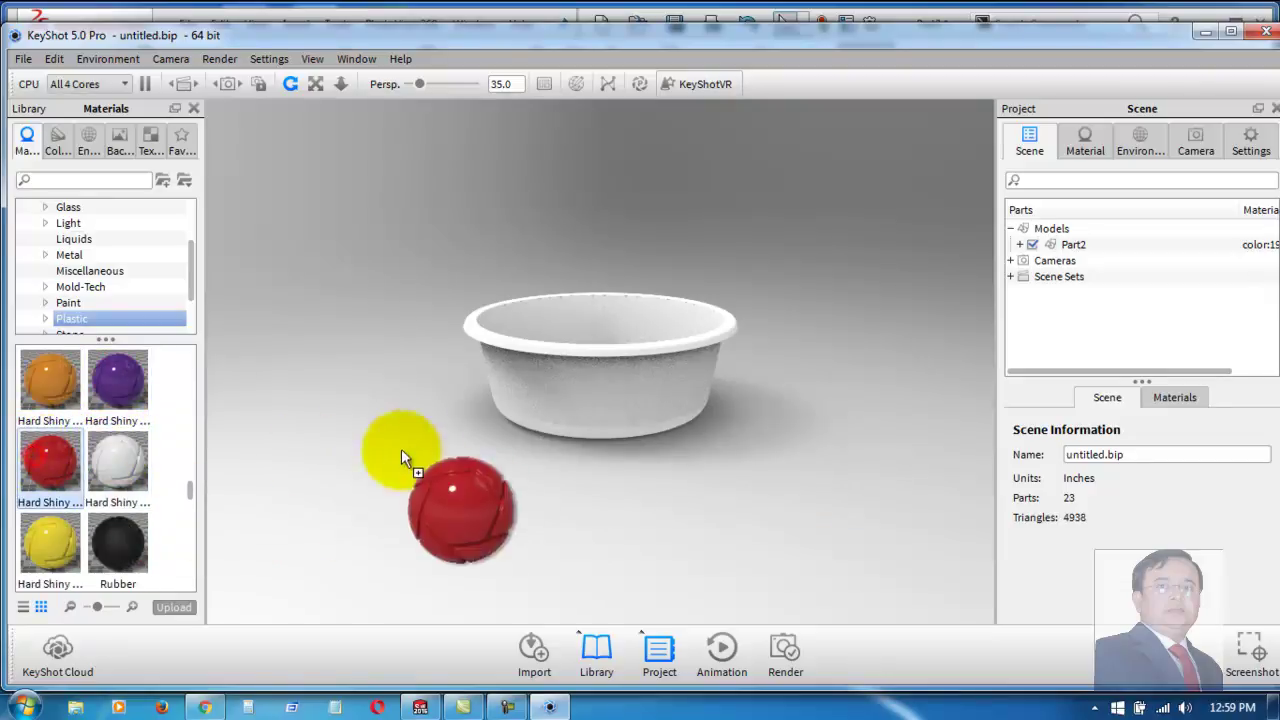